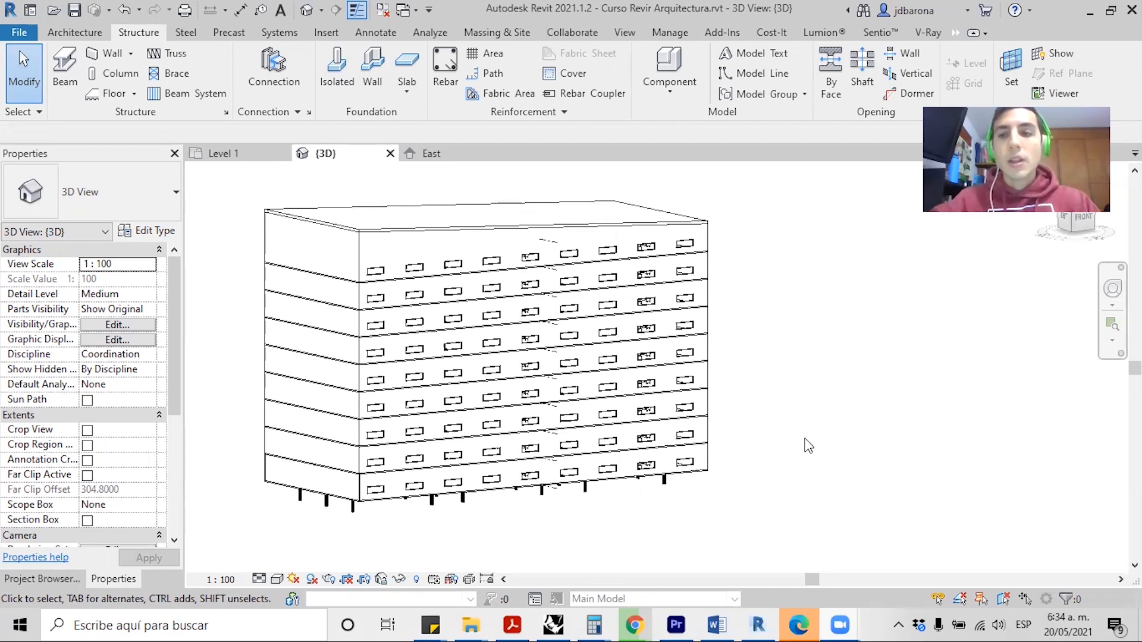
- Examine the multi-storey building model from several angles, including the Cerramientos wall group on the lowest floor
scroll(808, 447, "down", 2)
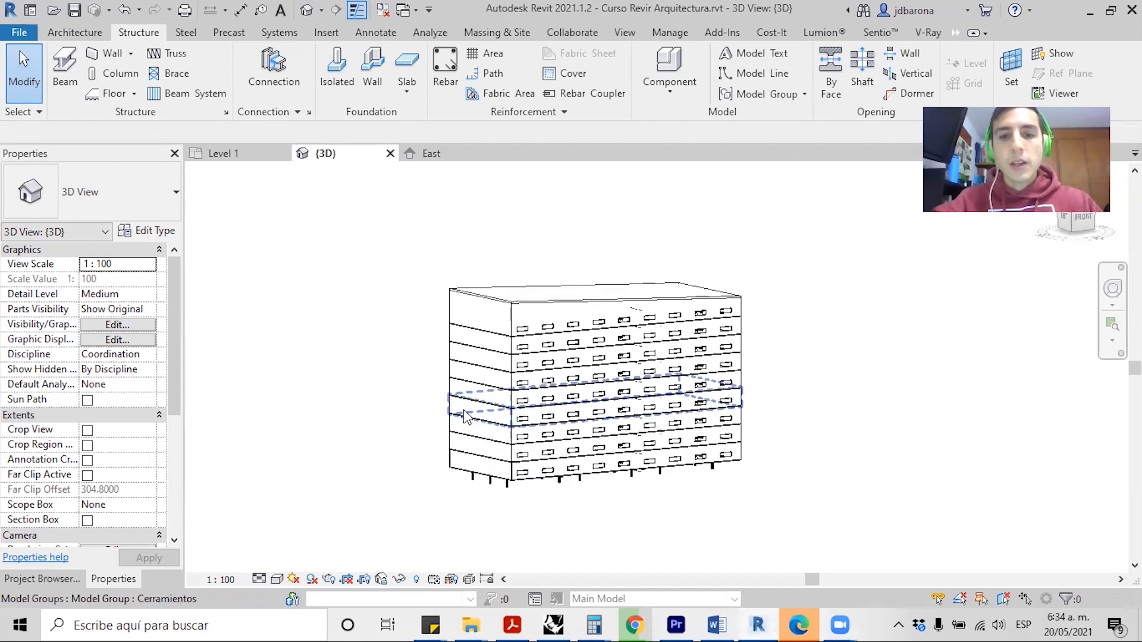
middle_click_drag(395, 370, 454, 427, "shift")
scroll(632, 485, "up", 3)
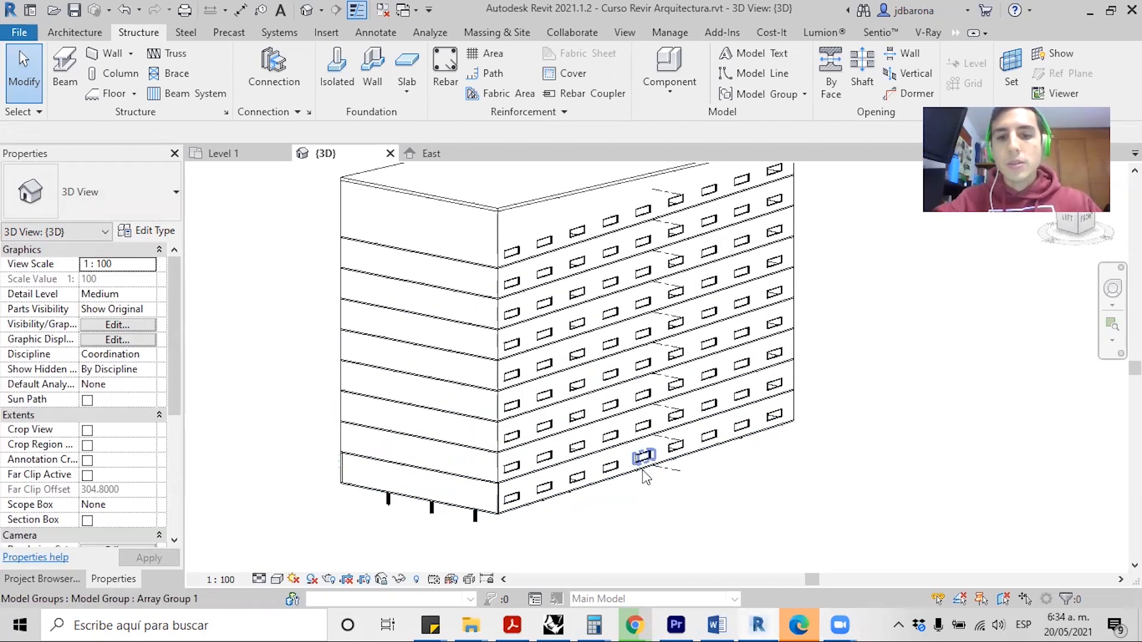
left_click(632, 479)
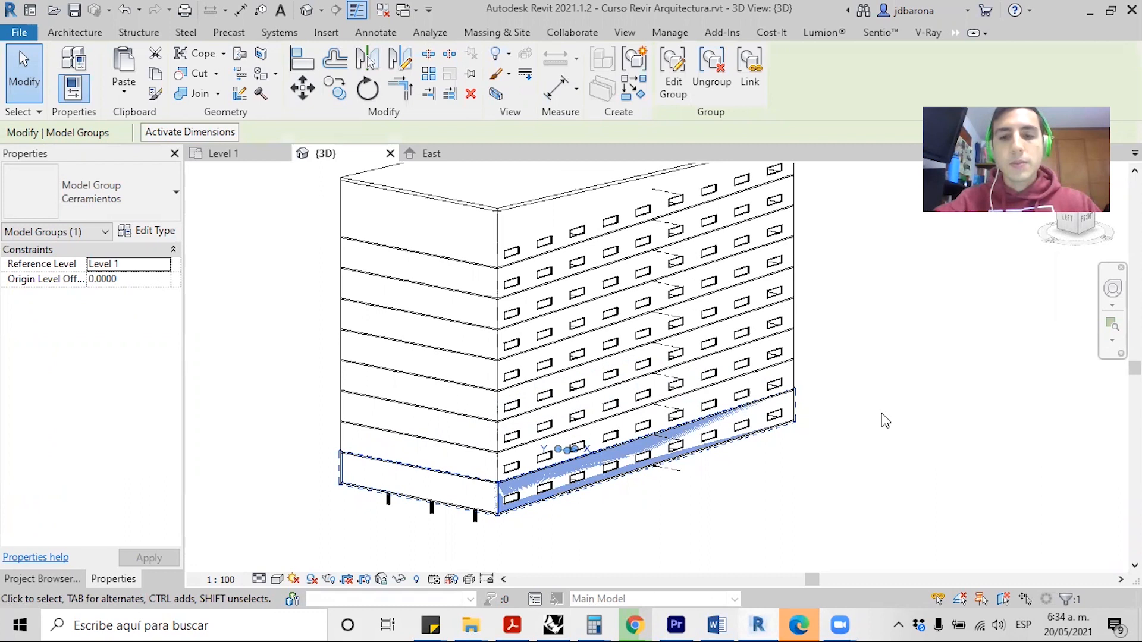
left_click(844, 373)
scroll(439, 476, "down", 3)
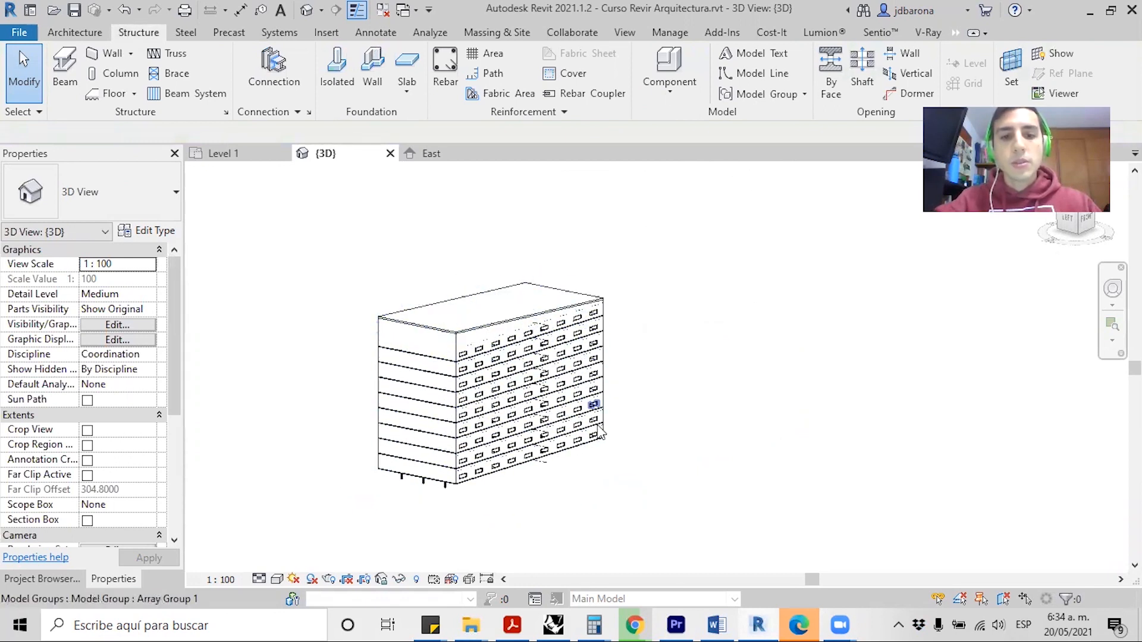
scroll(540, 515, "up", 2)
middle_click_drag(515, 515, 474, 511, "shift")
scroll(458, 464, "up", 4)
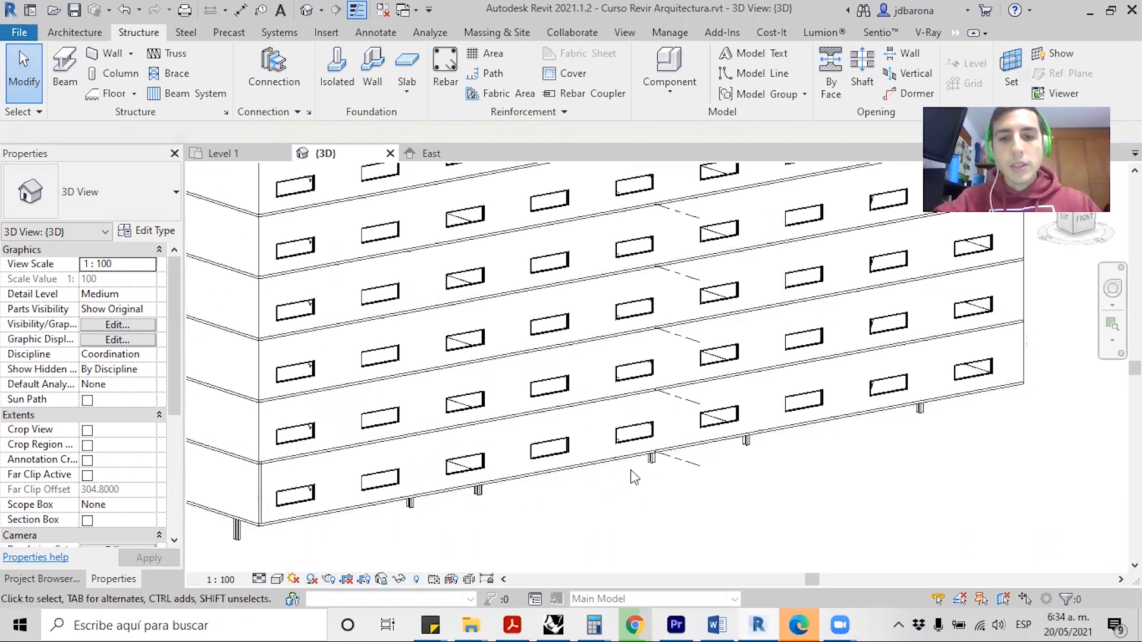
middle_click_drag(624, 409, 521, 434, "shift")
scroll(513, 400, "down", 4)
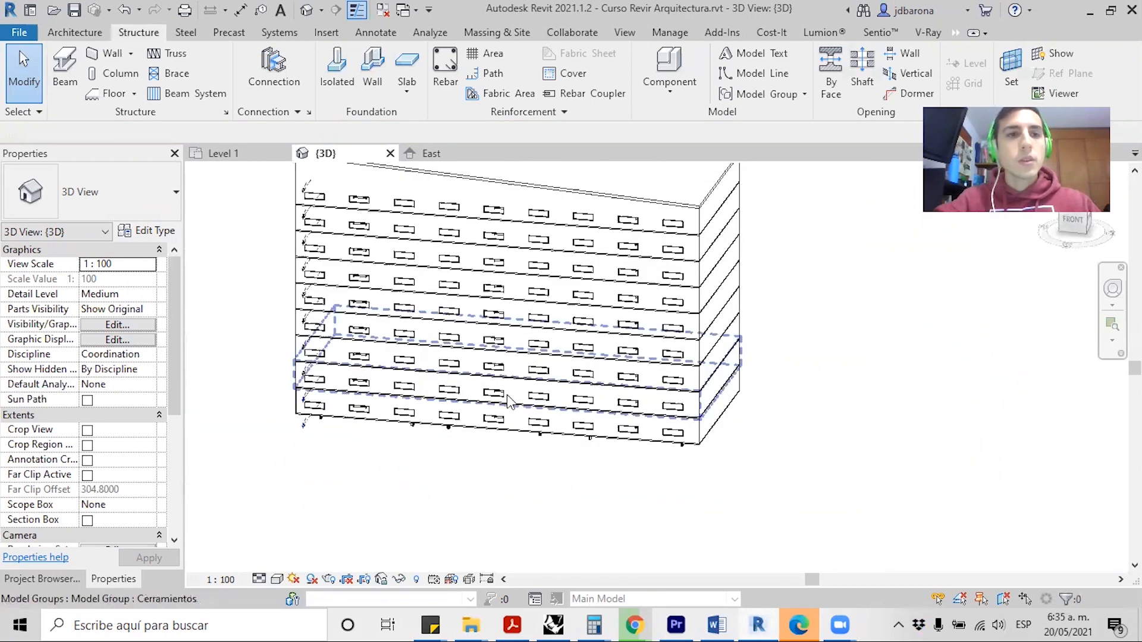
scroll(482, 449, "down", 4)
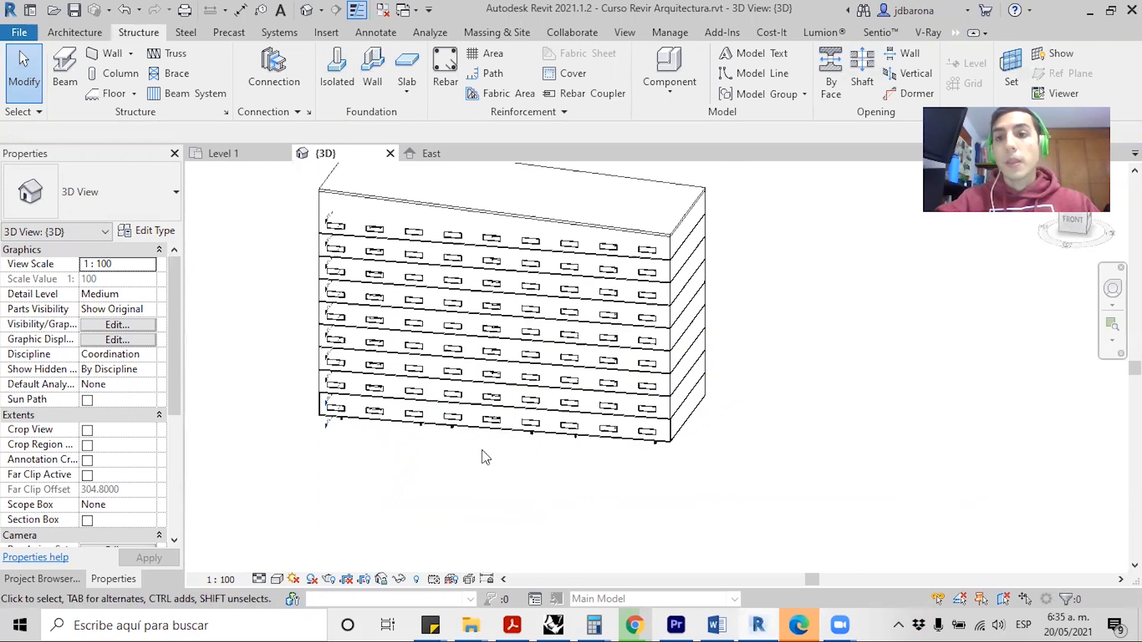
middle_click_drag(444, 454, 548, 423, "shift")
key("Tab")
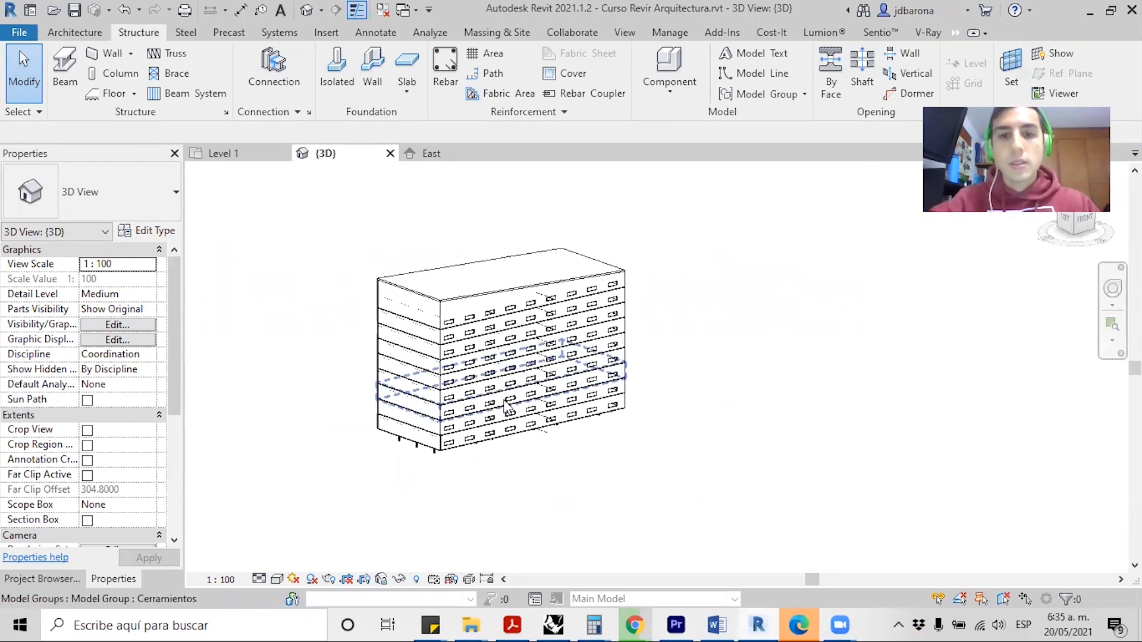
scroll(476, 342, "up", 2)
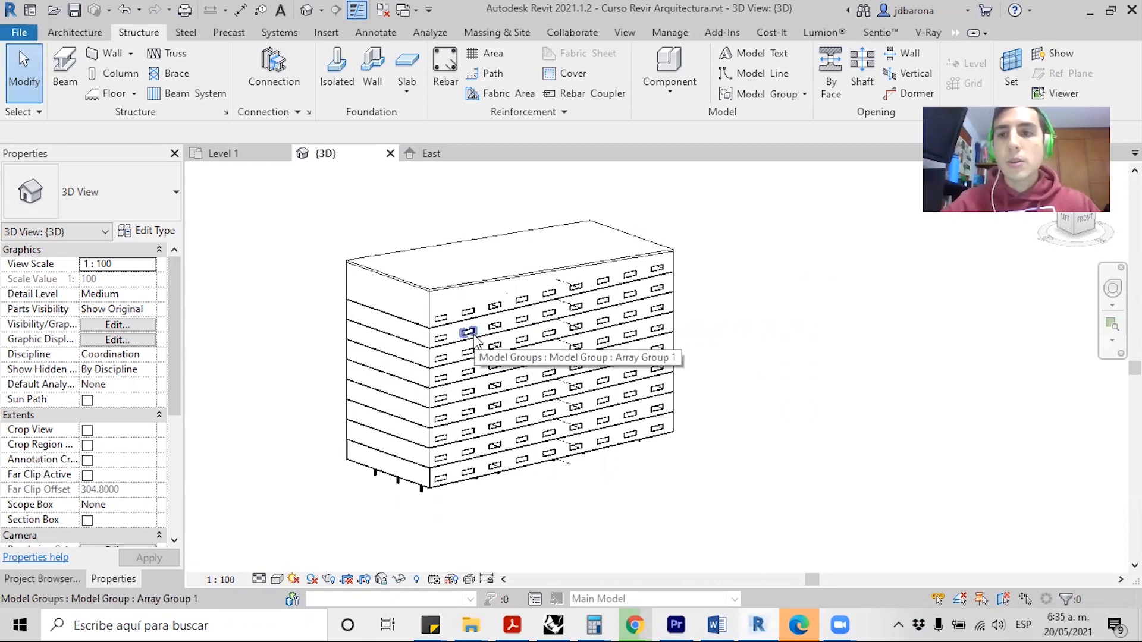
- Start a new family, saving the current project first, and open the English family templates folder
left_click(20, 32)
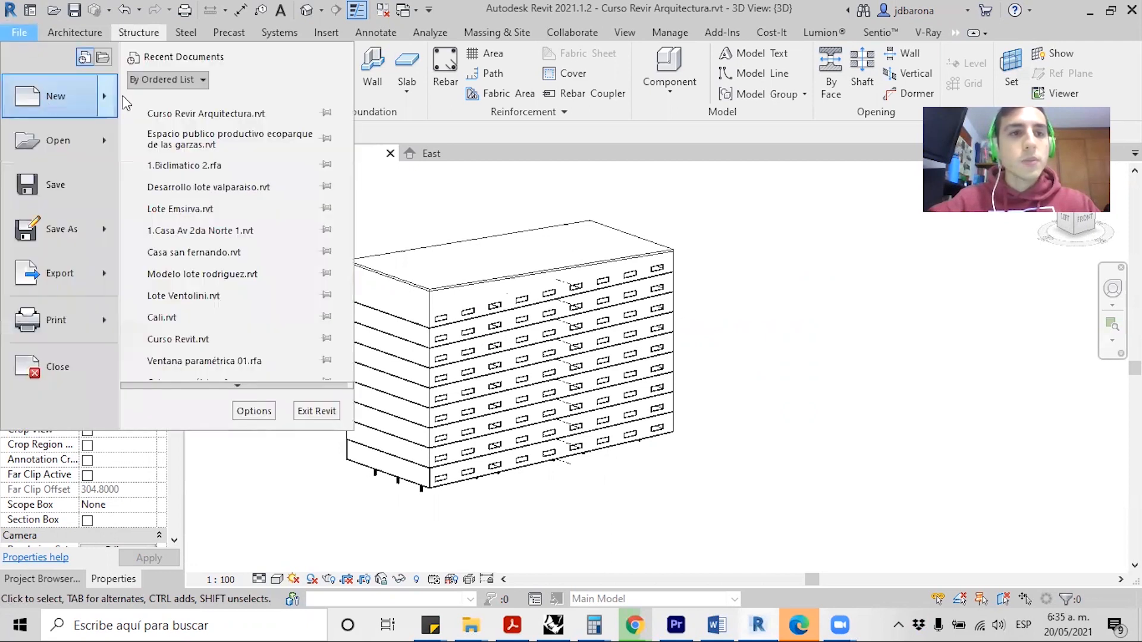
mouse_move(90, 96)
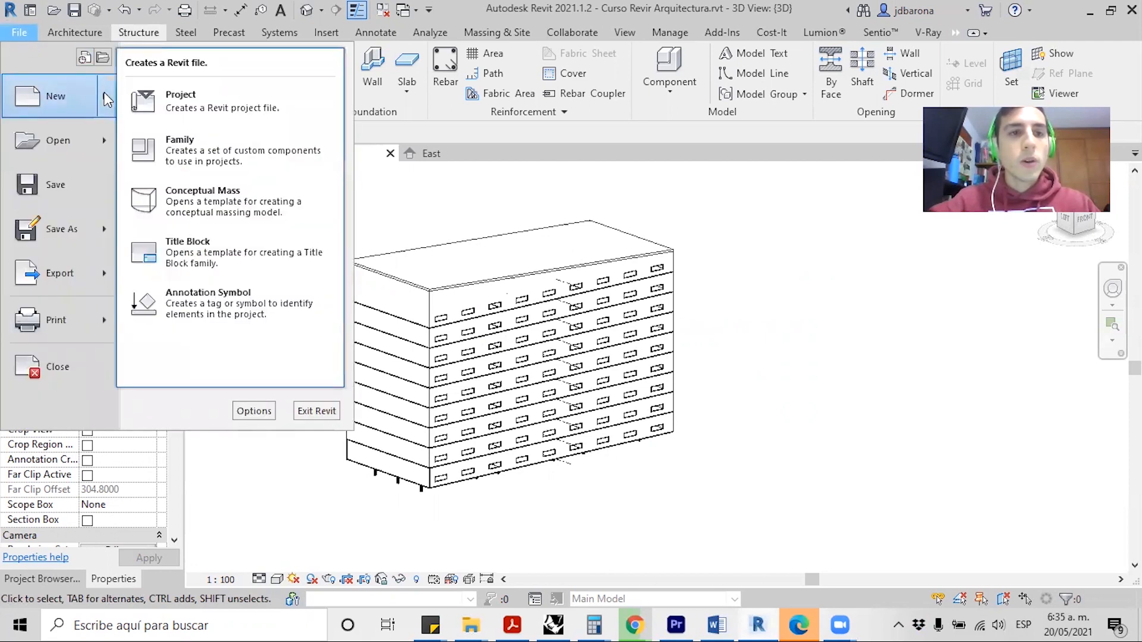
left_click(191, 141)
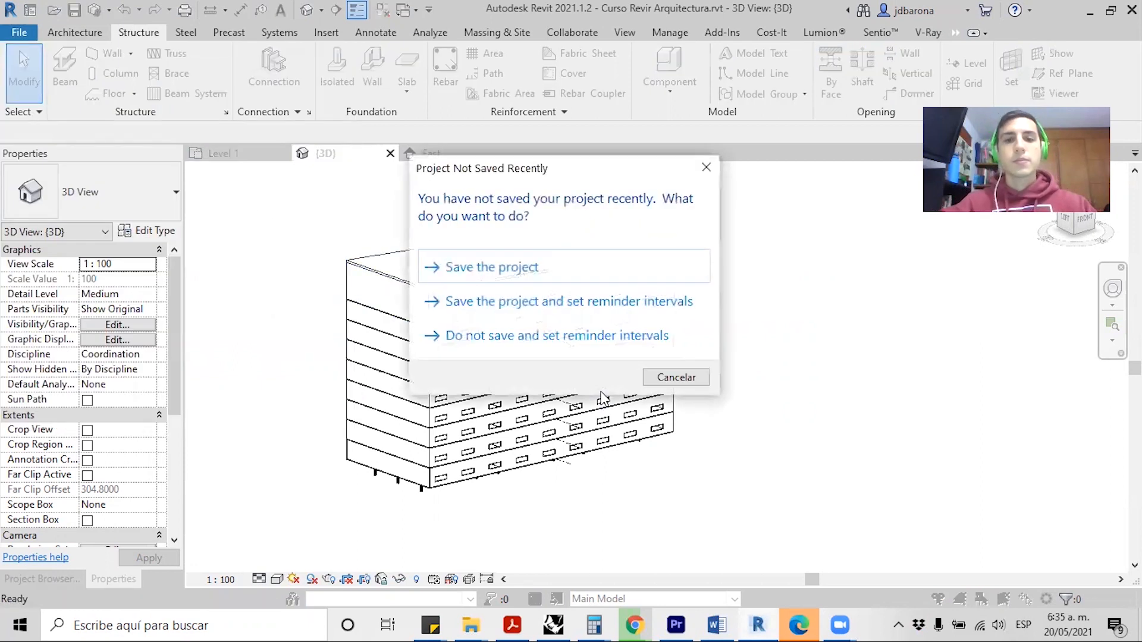
left_click(483, 271)
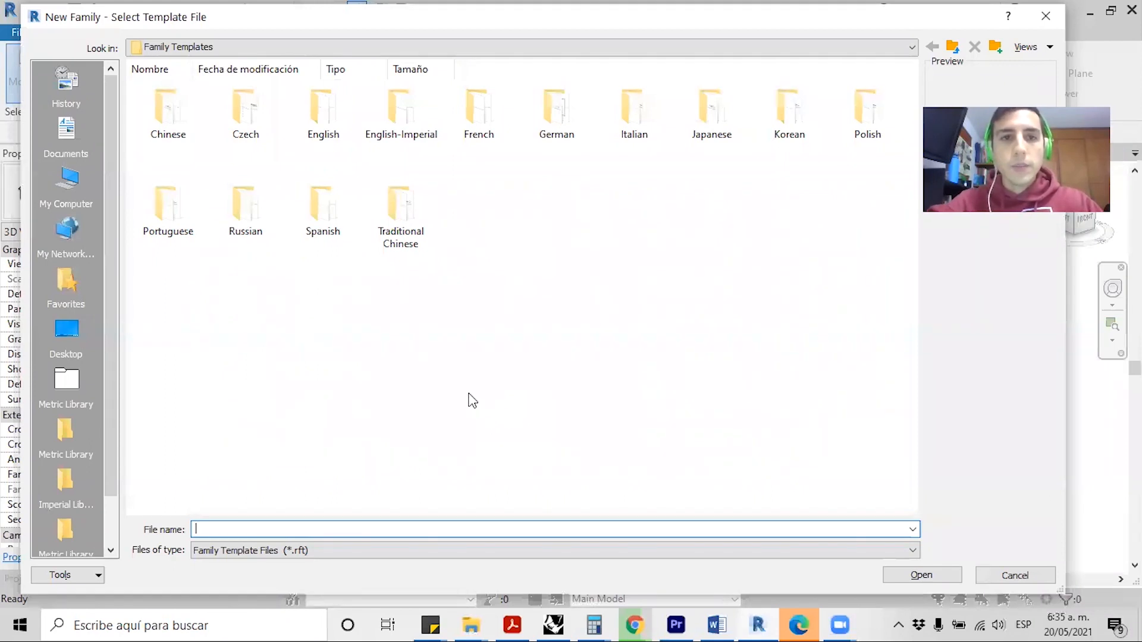
double_click(329, 117)
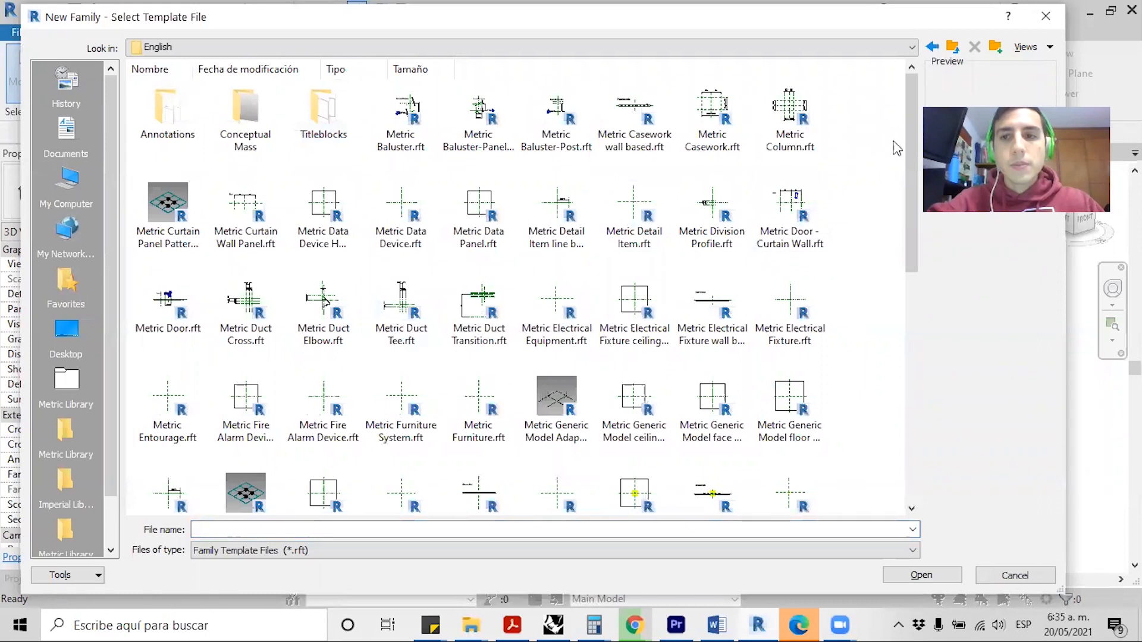
- Review the available metric family templates, including Mechanical Equipment, Profile-Reveal and Structural Column
left_click_drag(911, 124, 904, 311)
left_click(557, 190)
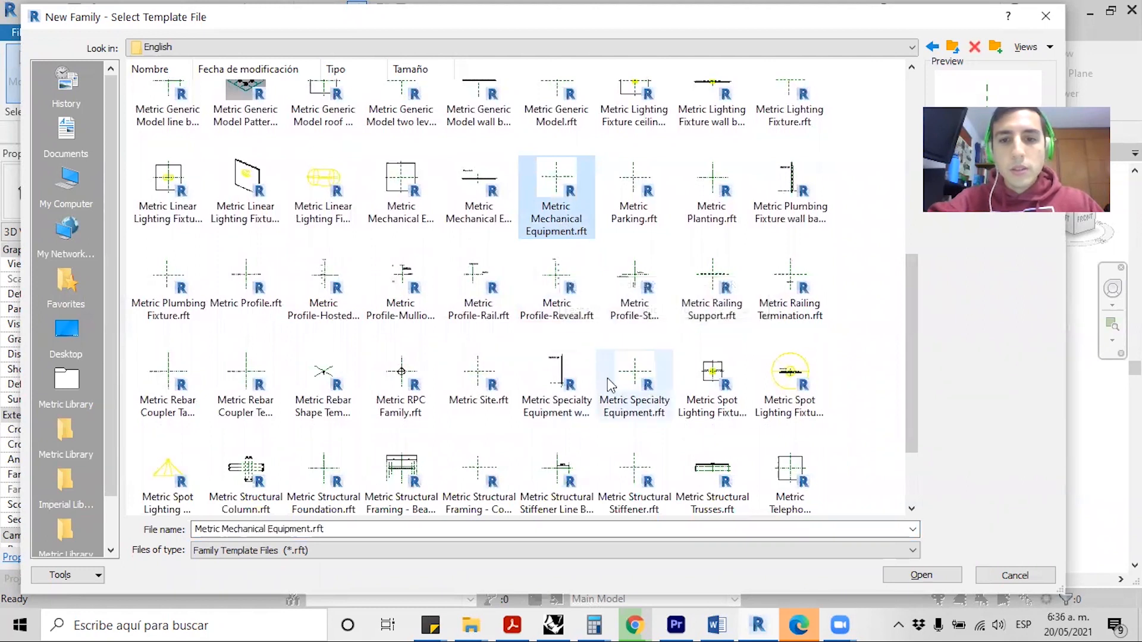
scroll(644, 311, "down", 2)
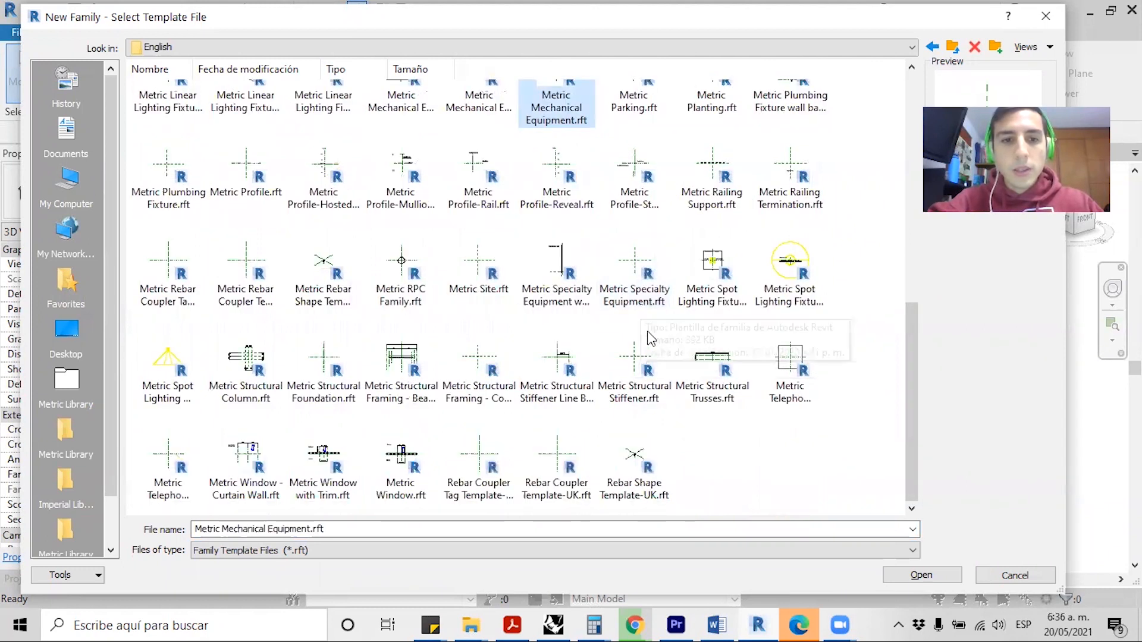
scroll(615, 385, "up", 3)
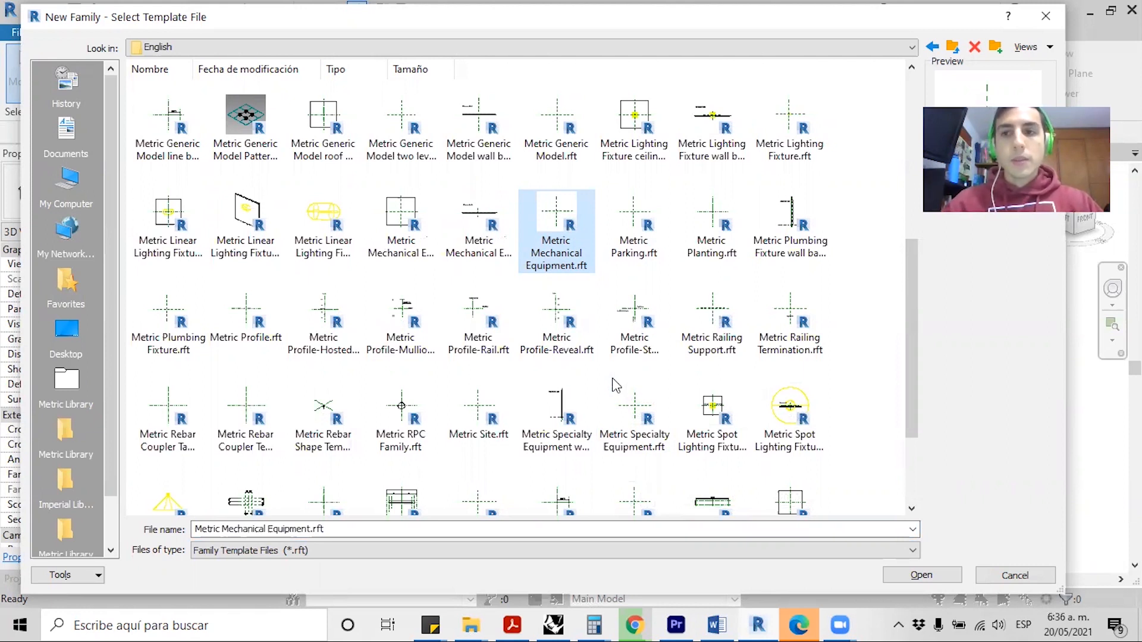
left_click(570, 323)
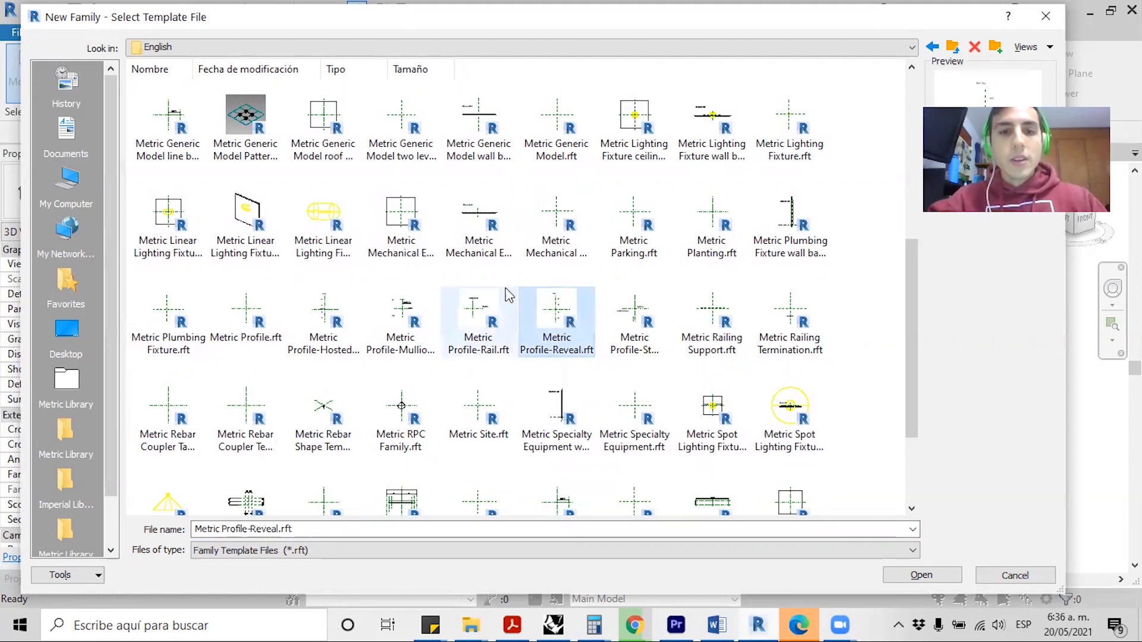
left_click(862, 240)
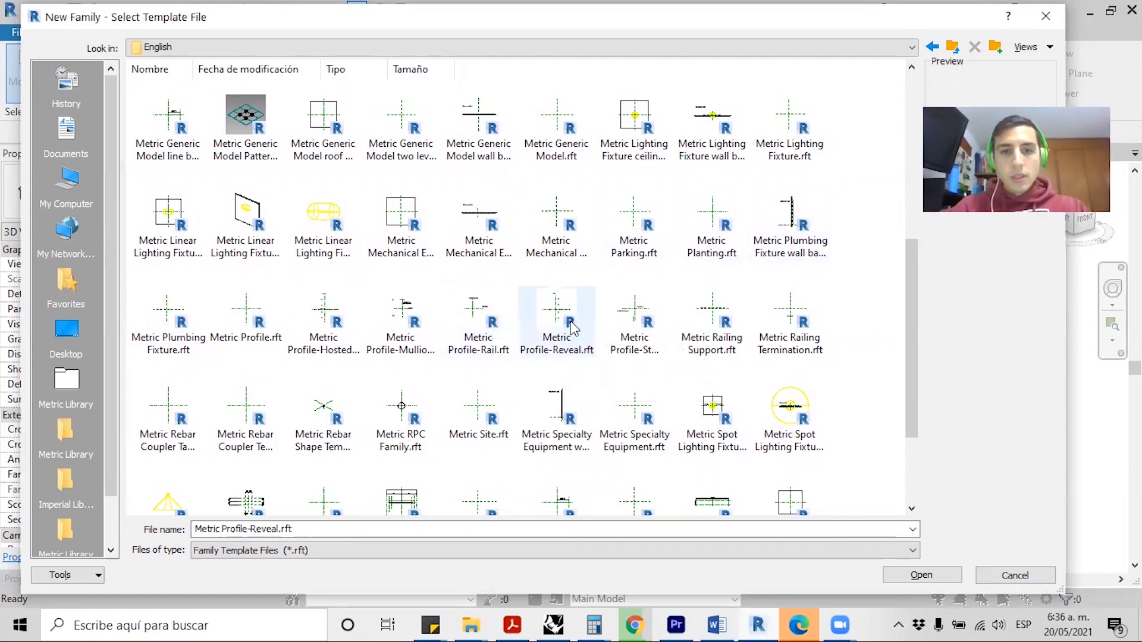
scroll(571, 327, "down", 3)
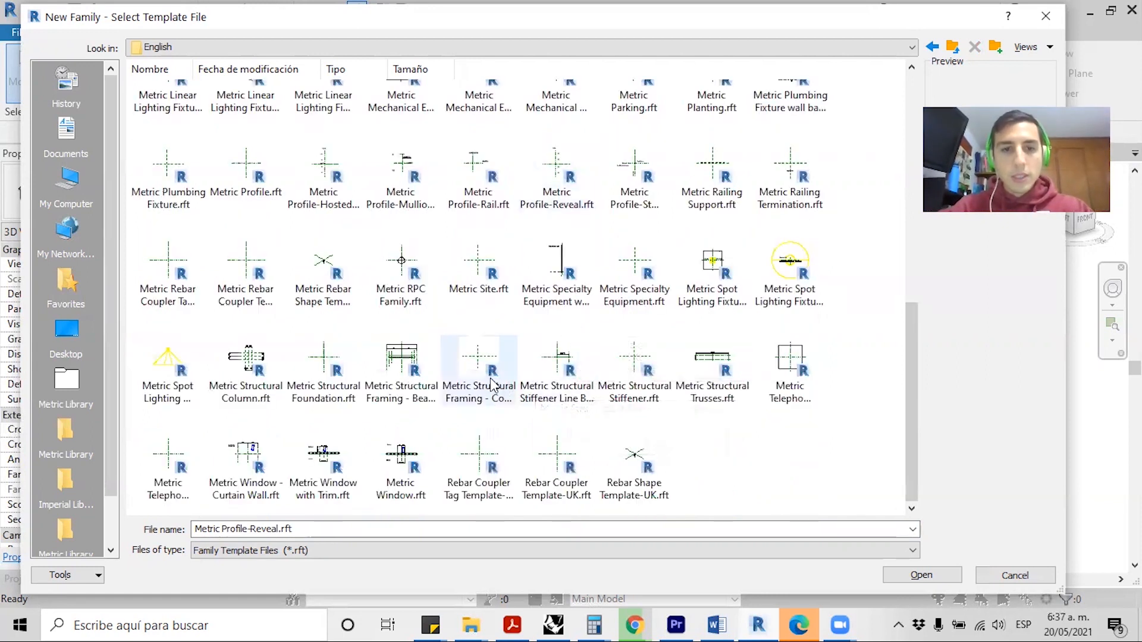
left_click(265, 390)
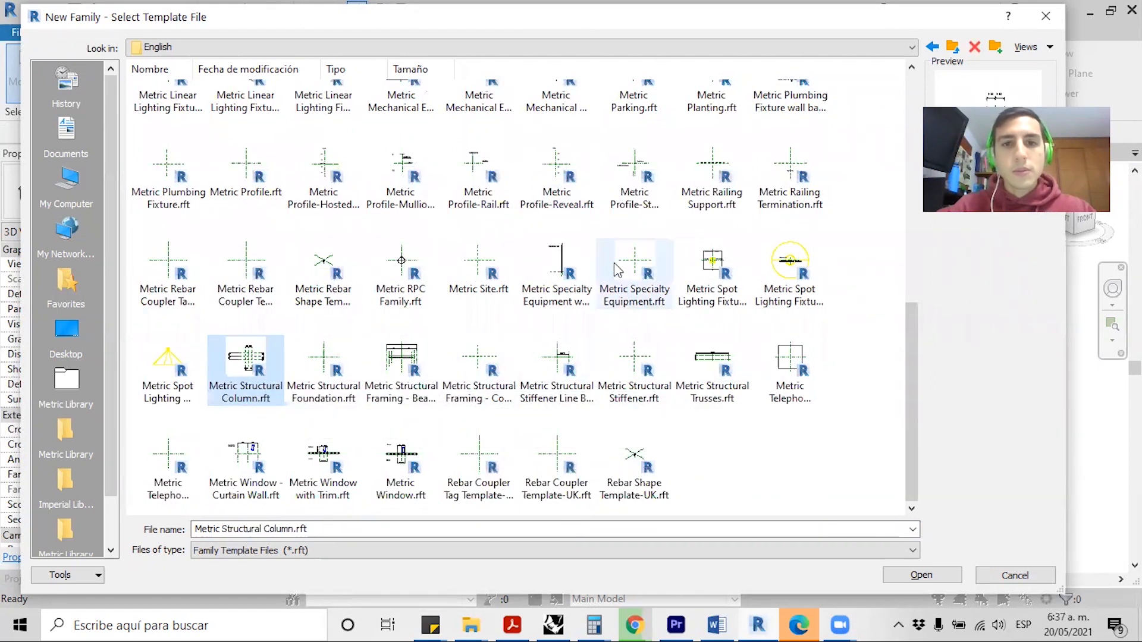
scroll(617, 274, "up", 3)
scroll(621, 265, "up", 1)
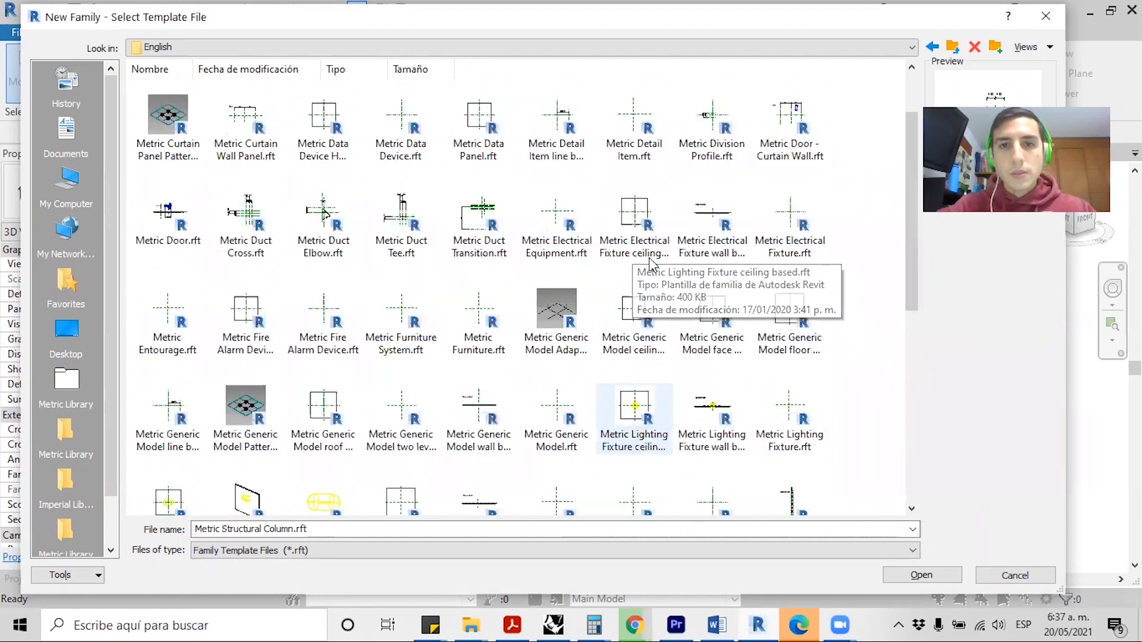
- Create the family from the Metric Generic Model template and display its project browser
left_click(533, 336)
left_click(921, 575)
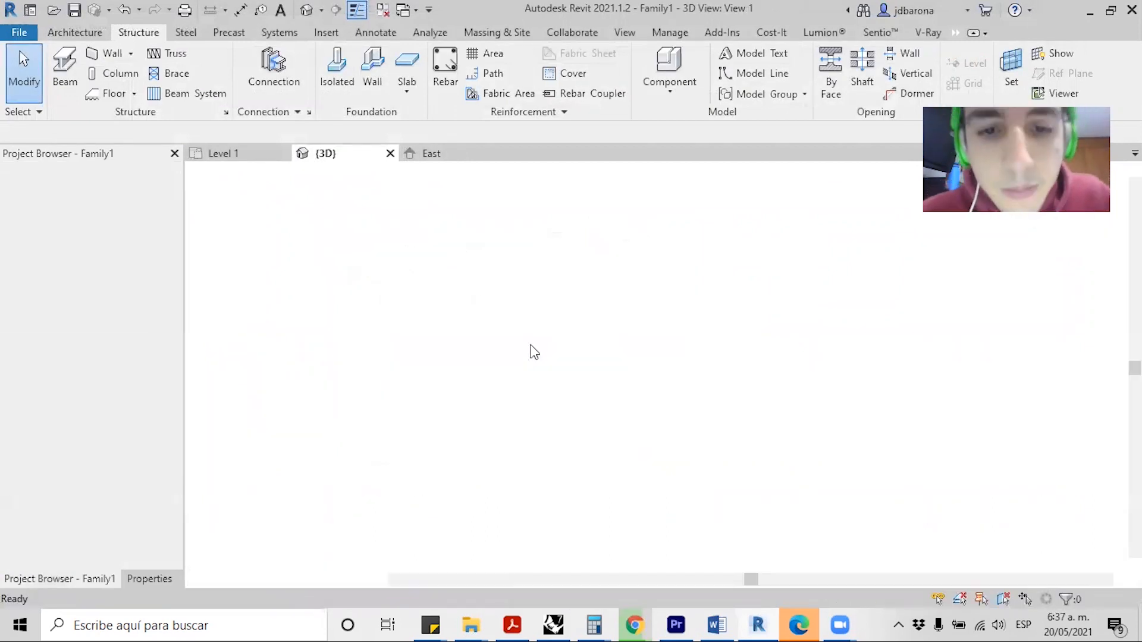
scroll(425, 378, "down", 3)
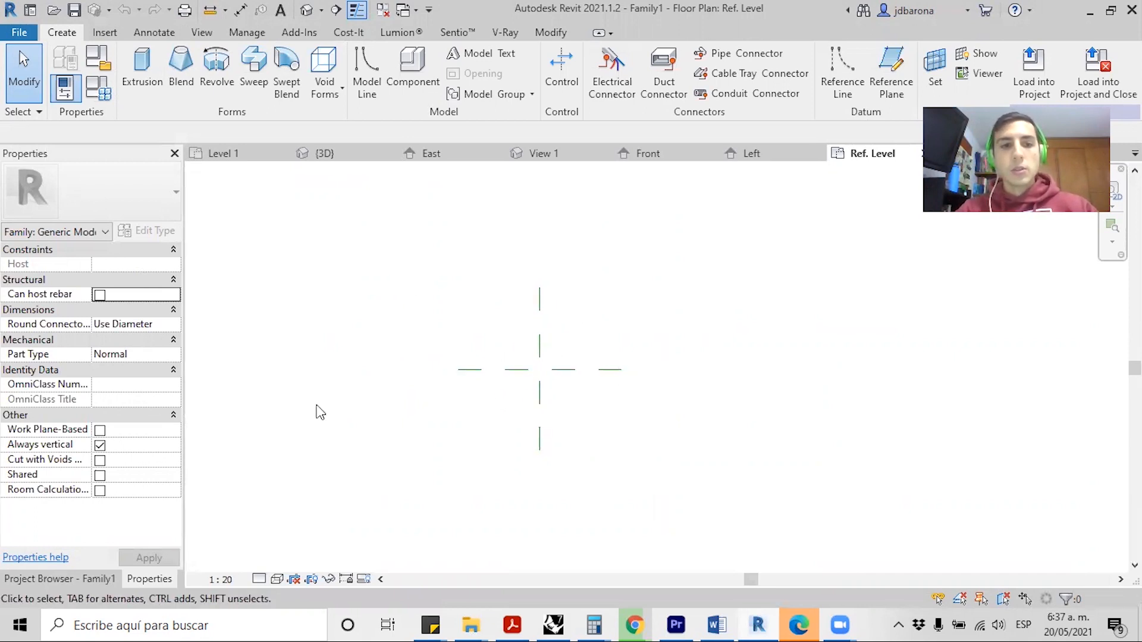
left_click(73, 580)
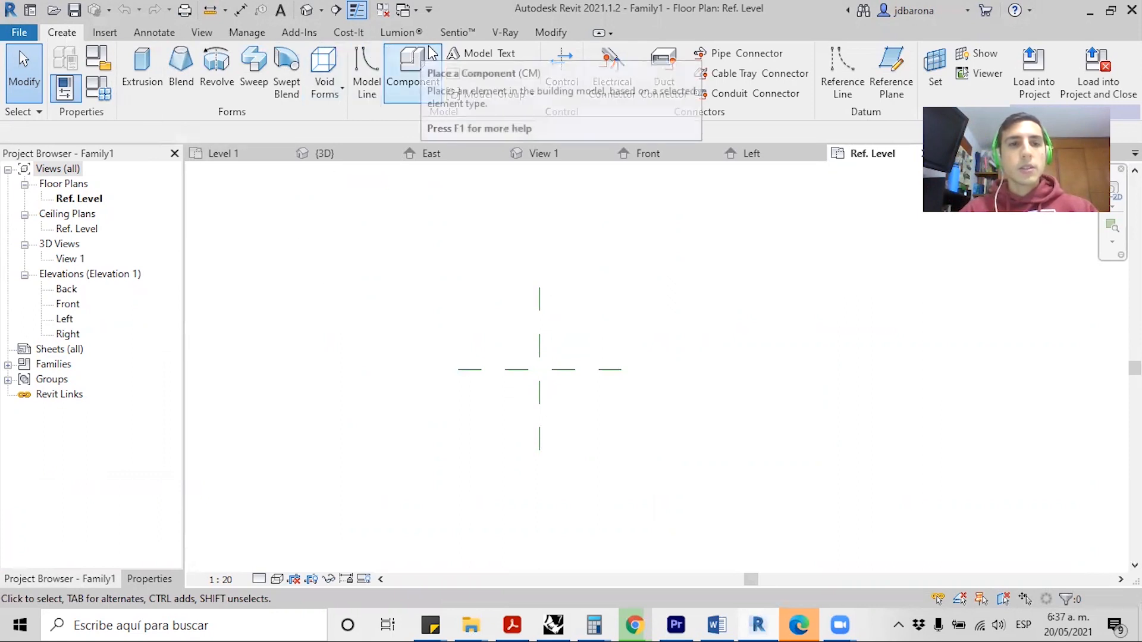
- Start an extrusion and sketch a rectangle around the intersection of the two center reference planes on Ref. Level
left_click(137, 79)
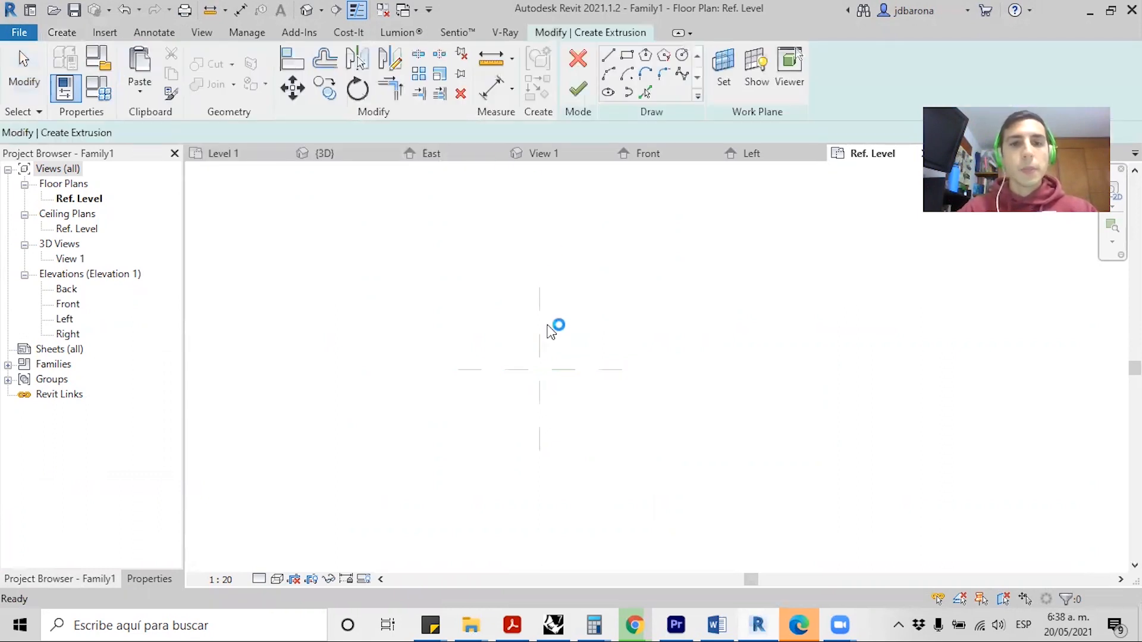
scroll(540, 371, "up", 2)
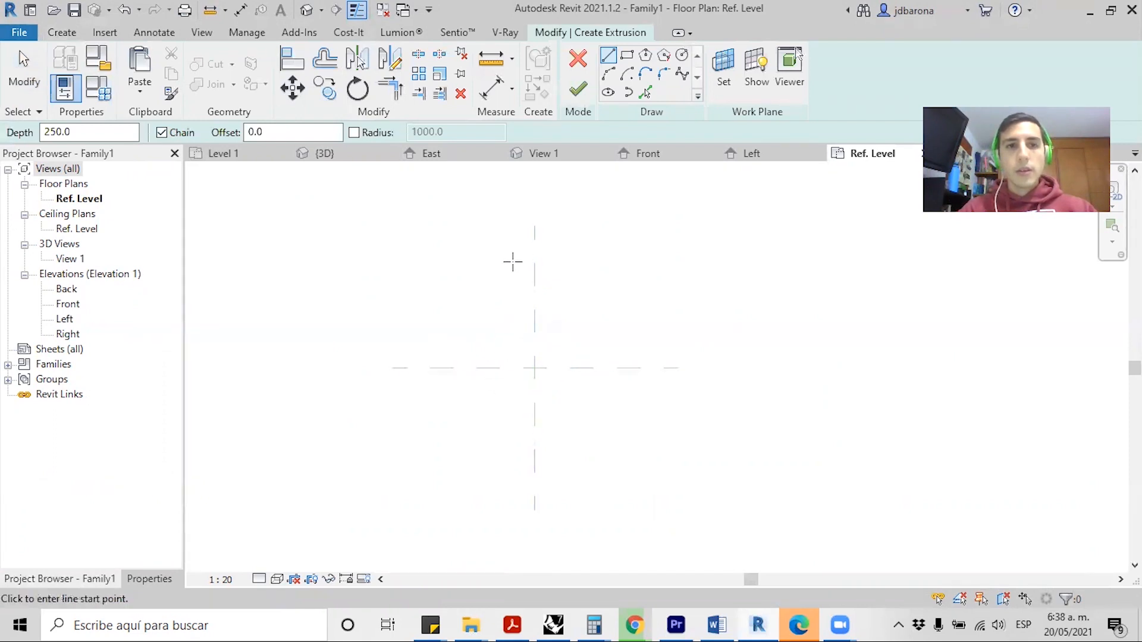
left_click(626, 55)
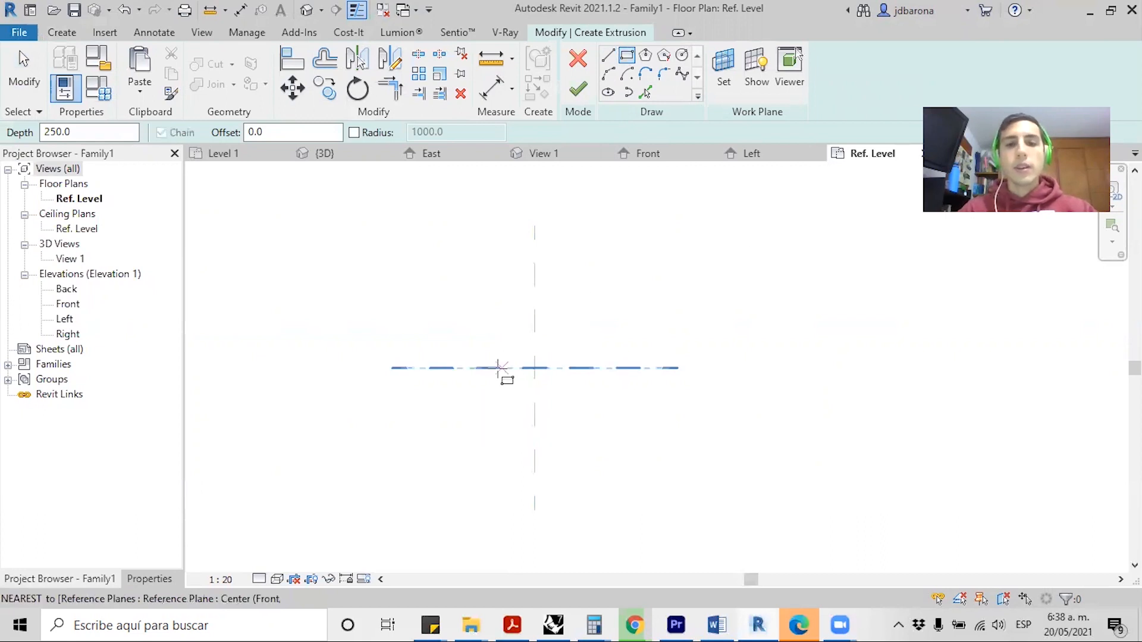
left_click(485, 410)
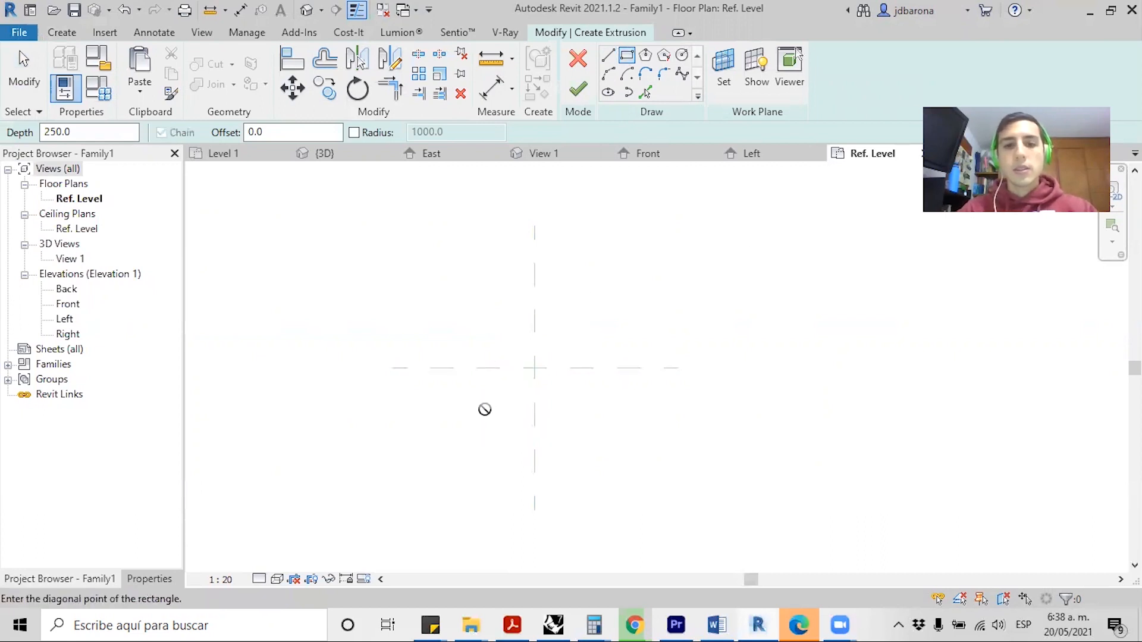
left_click(588, 324)
key("Escape")
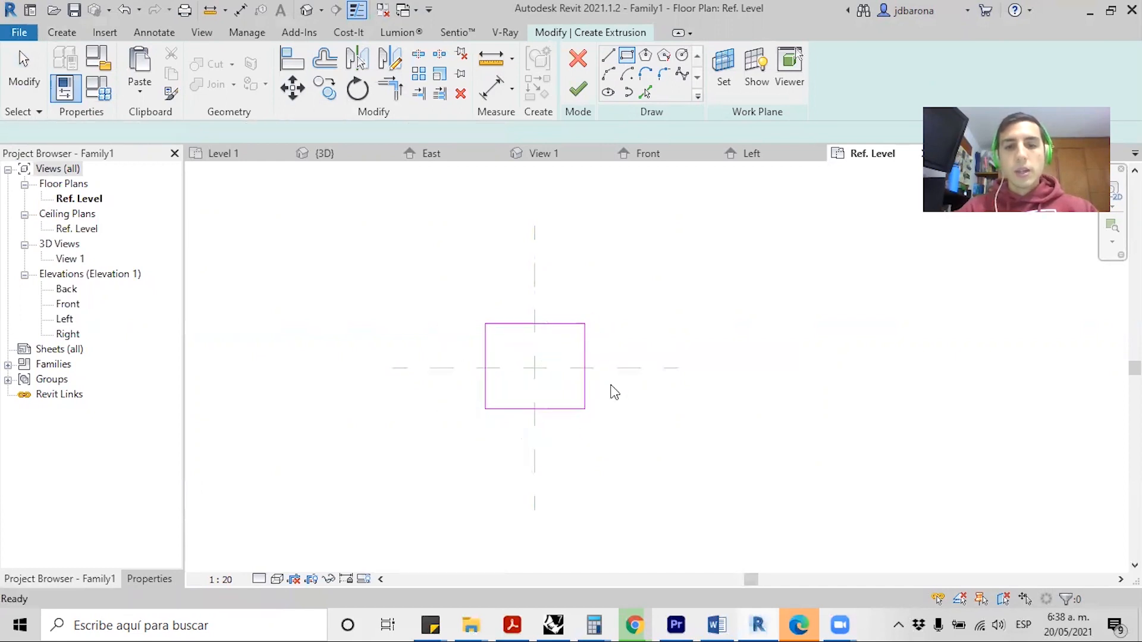
- Stretch the sketched rectangle by moving its left edge outward to about 1000 from the vertical reference plane
scroll(443, 365, "up", 2)
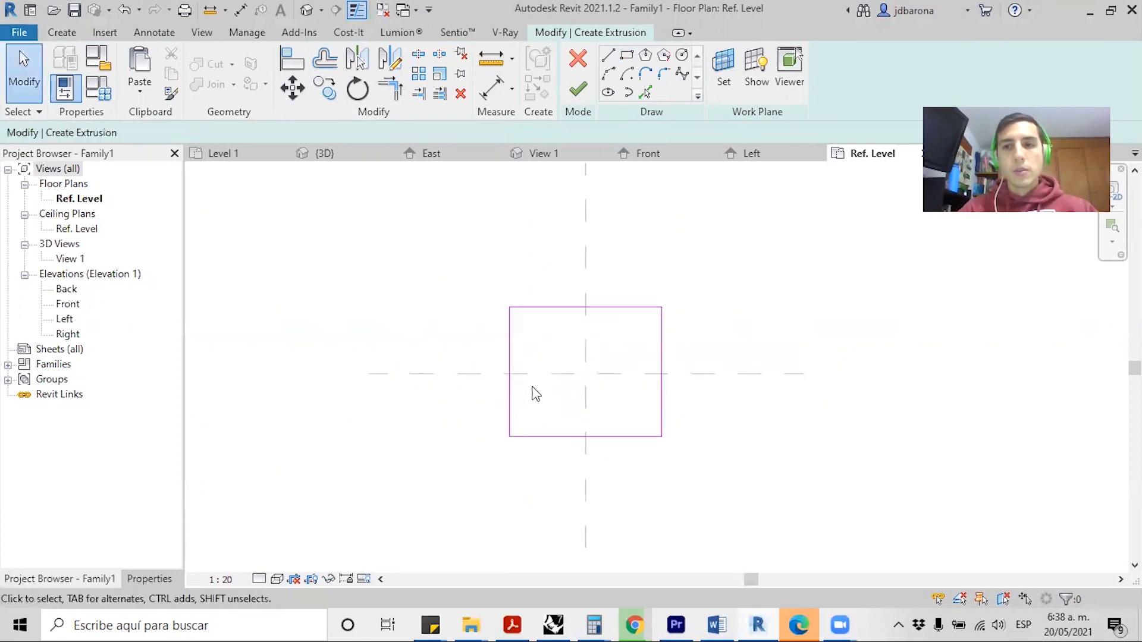
left_click_drag(510, 349, 477, 347)
left_click(714, 360)
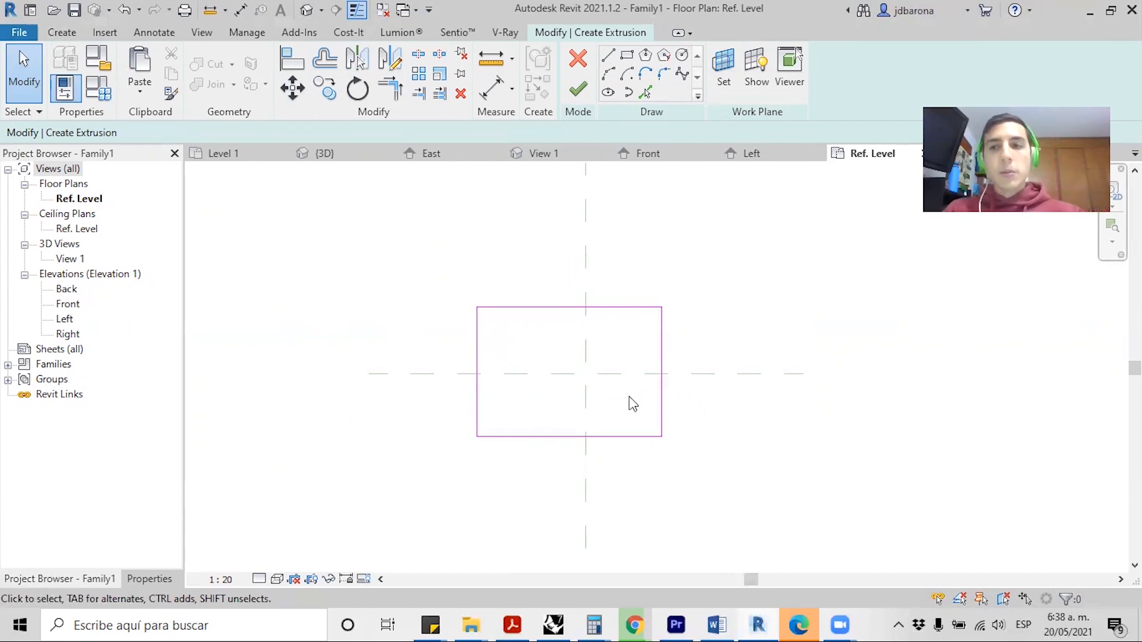
- Add a continuous aligned dimension from the rectangle's left edge through the vertical center plane to its right edge
key("d")
key("i")
left_click(476, 336)
left_click(602, 347)
left_click(662, 348)
left_click(756, 345)
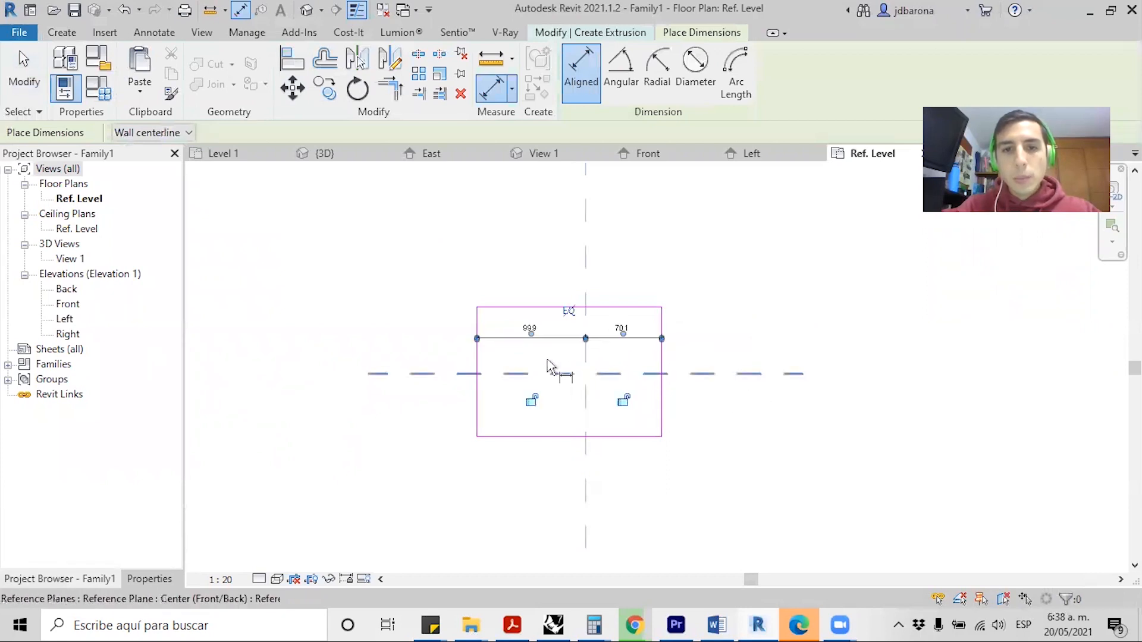
- Add a continuous aligned dimension from the rectangle's bottom edge through the horizontal center plane to its top edge, placed beside the vertical center plane
scroll(614, 355, "up", 1)
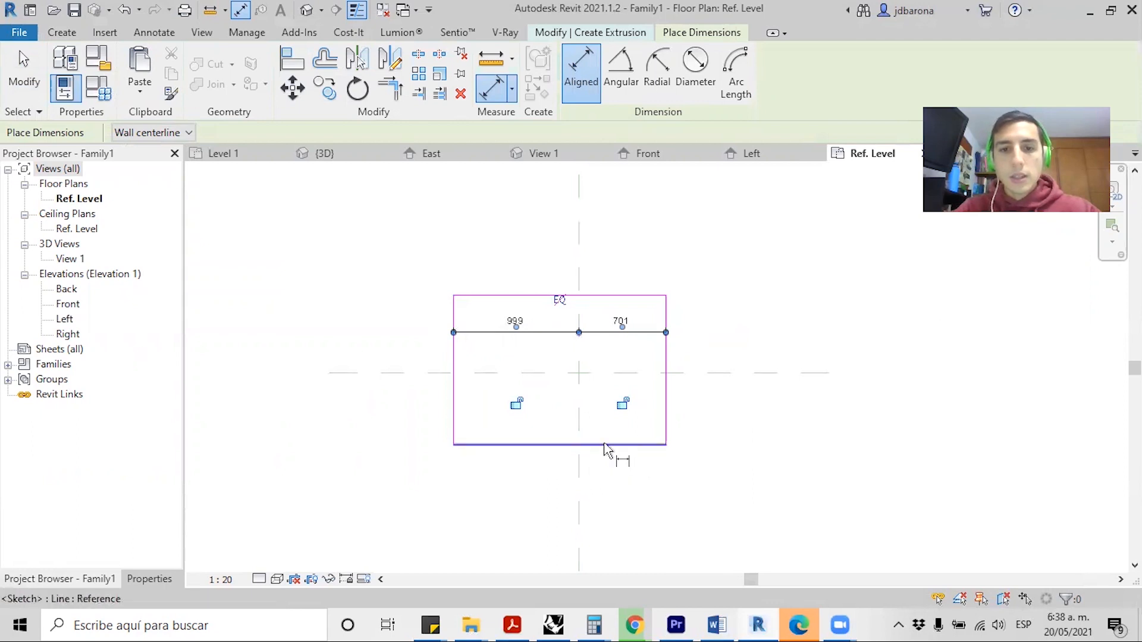
left_click(555, 443)
left_click(552, 373)
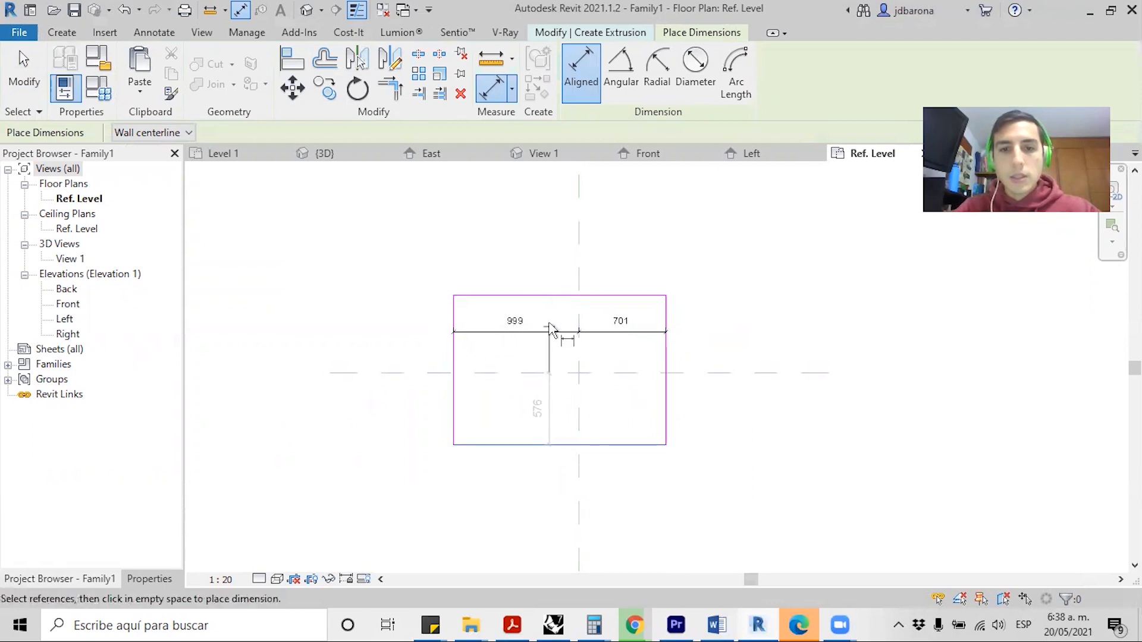
left_click(552, 305)
left_click(545, 238)
key("Escape")
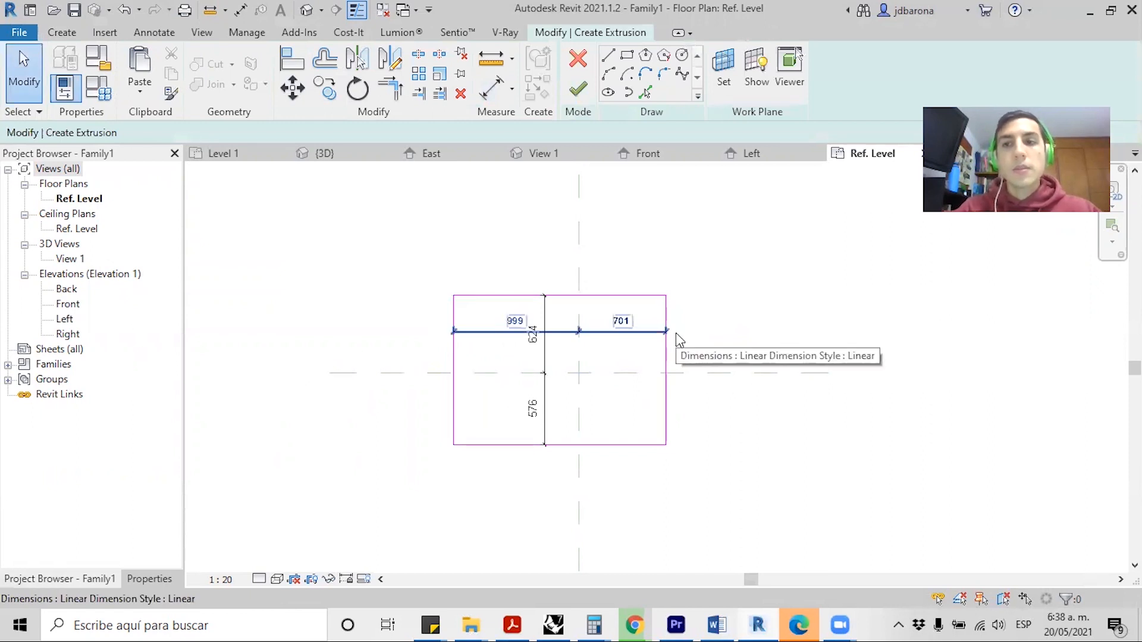
- Set the length units of the family to meters with 2 decimal places
key("u")
key("n")
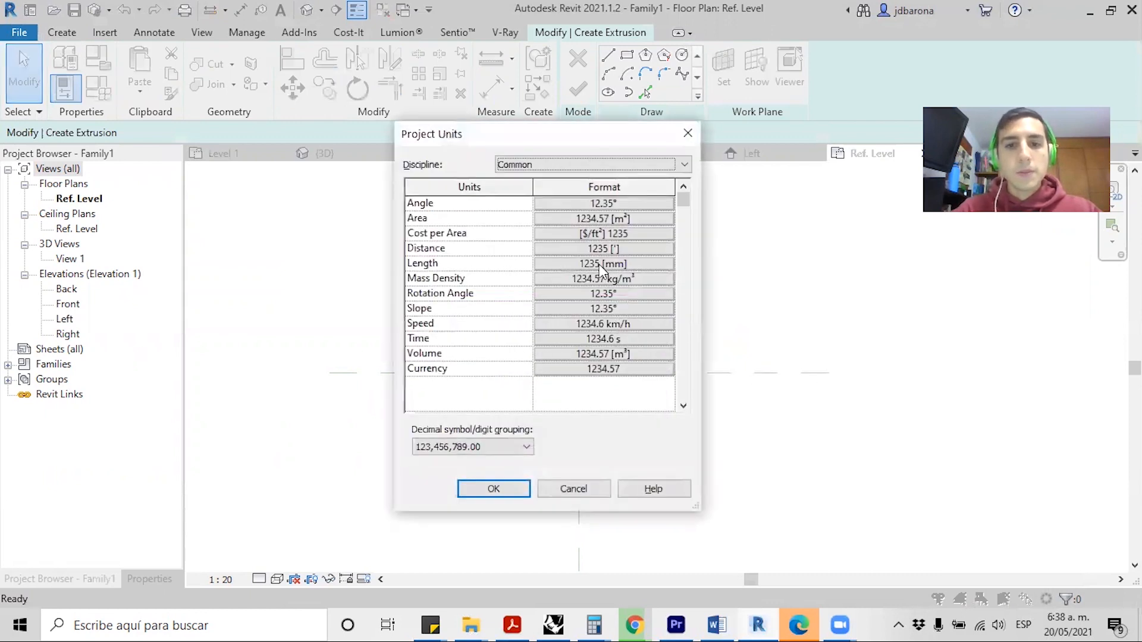
left_click(561, 263)
left_click(588, 241)
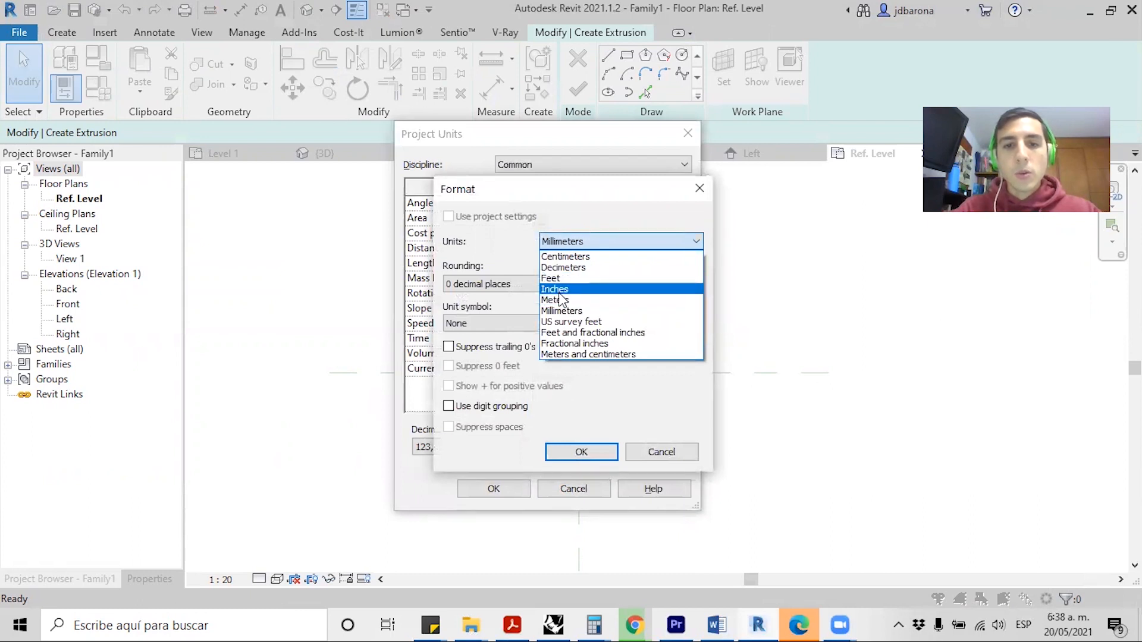
left_click(561, 299)
left_click(544, 285)
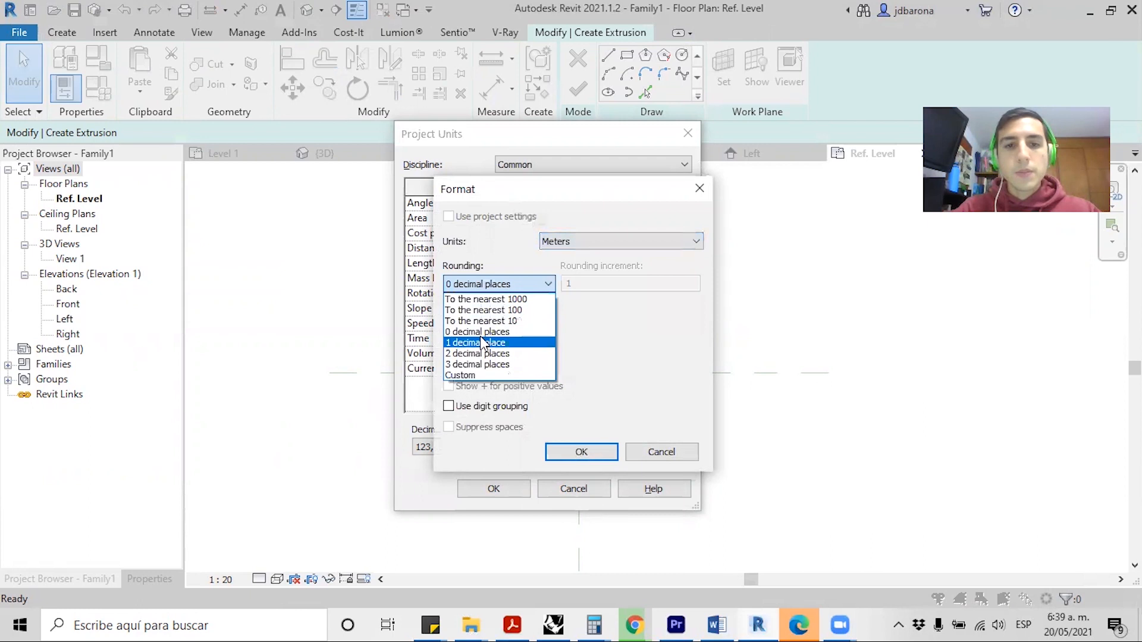
left_click(482, 353)
left_click(583, 452)
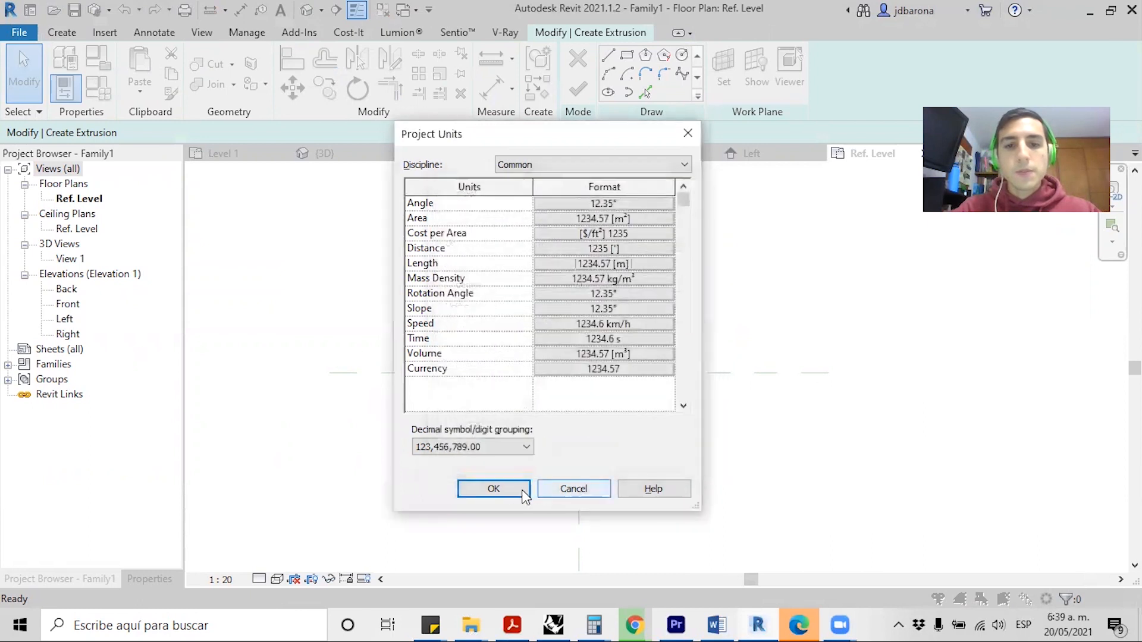
left_click(523, 489)
- Apply the EQ constraint to the horizontal dimension so the rectangle is centered on the vertical reference plane
scroll(606, 342, "up", 2)
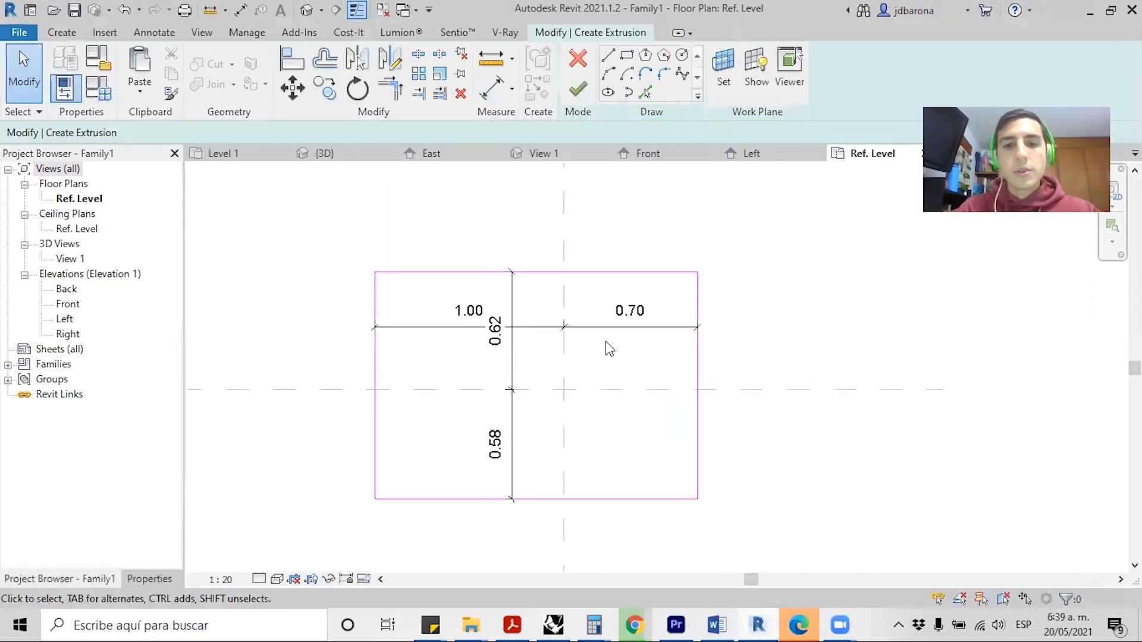
left_click(697, 362)
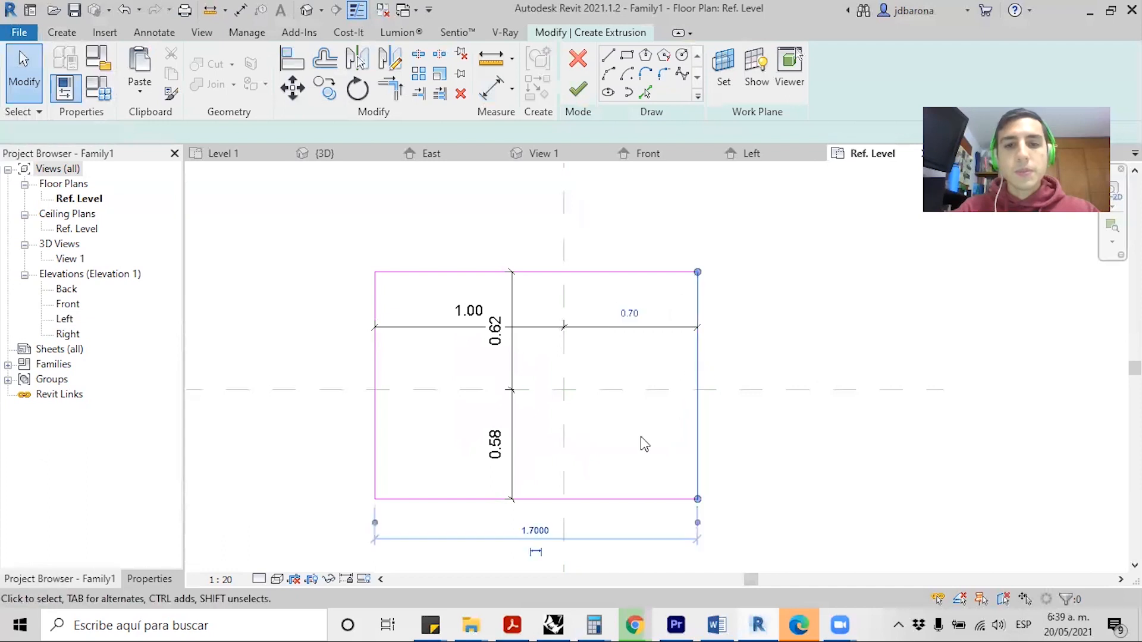
left_click(633, 330)
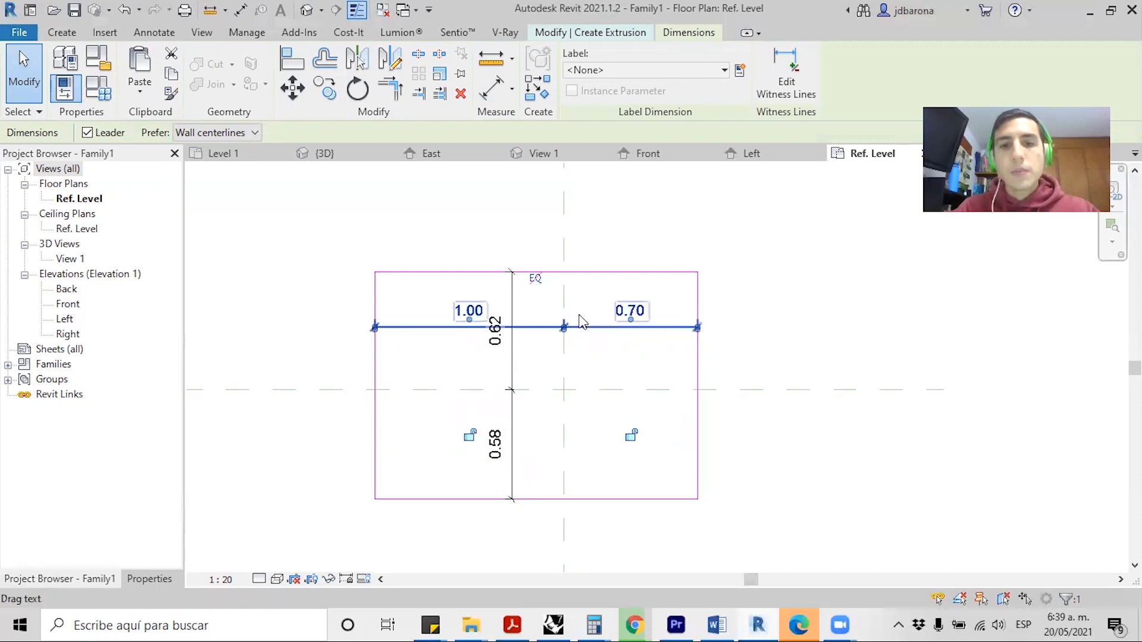
left_click(536, 280)
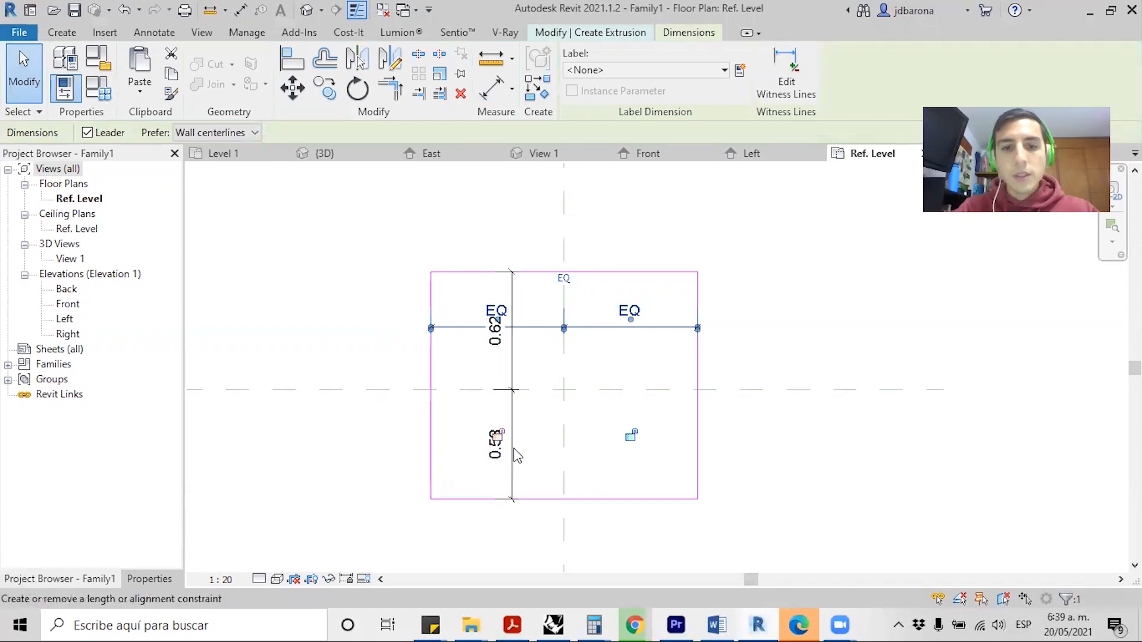
- Add a second continuous vertical dimension from bottom edge through horizontal center plane to top edge, placed right of the vertical center plane
left_click(510, 476)
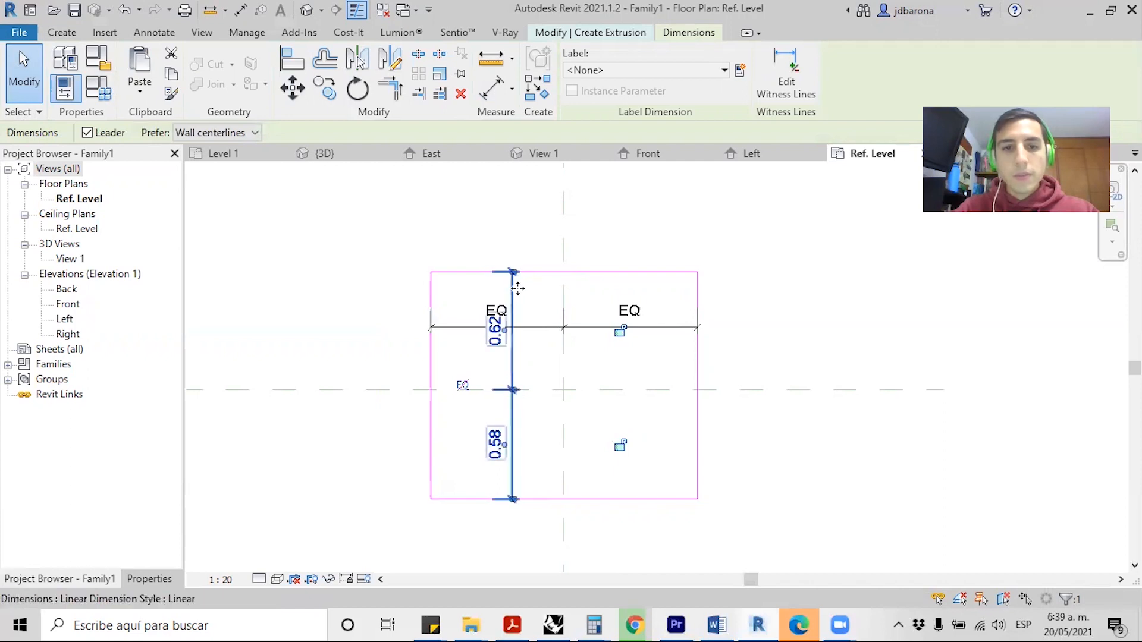
left_click(542, 424)
key("i")
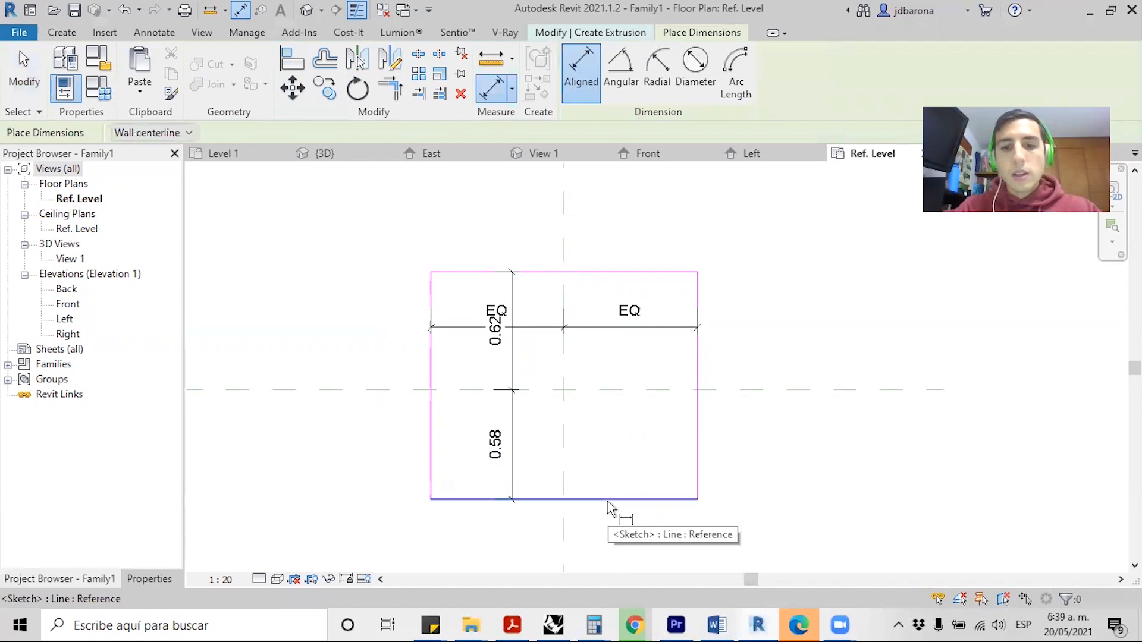
left_click(608, 501)
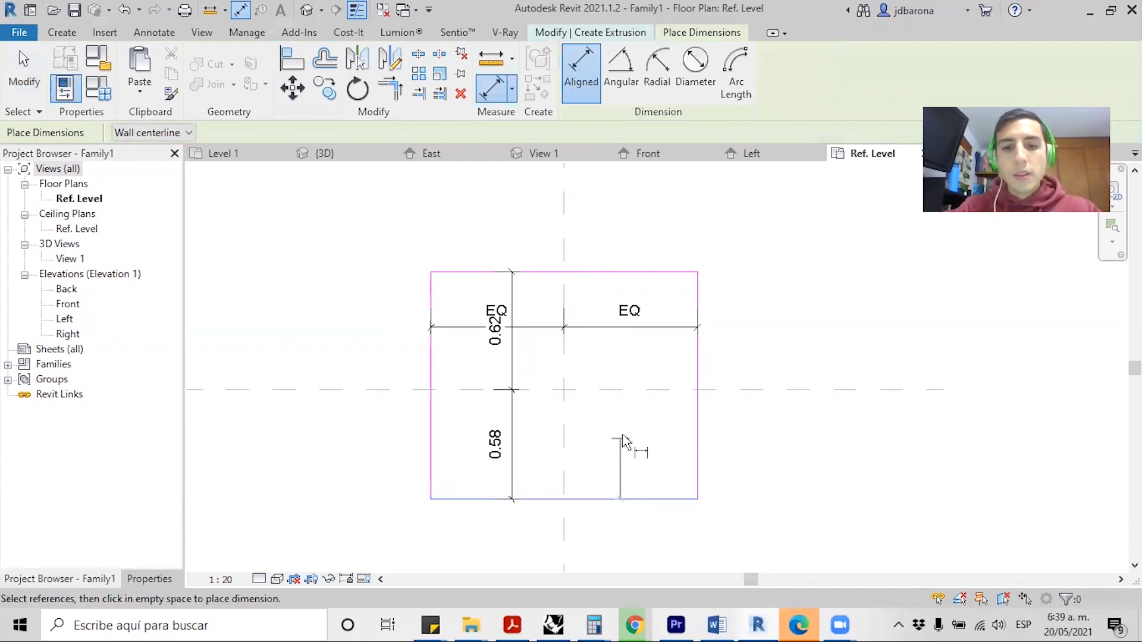
left_click(613, 391)
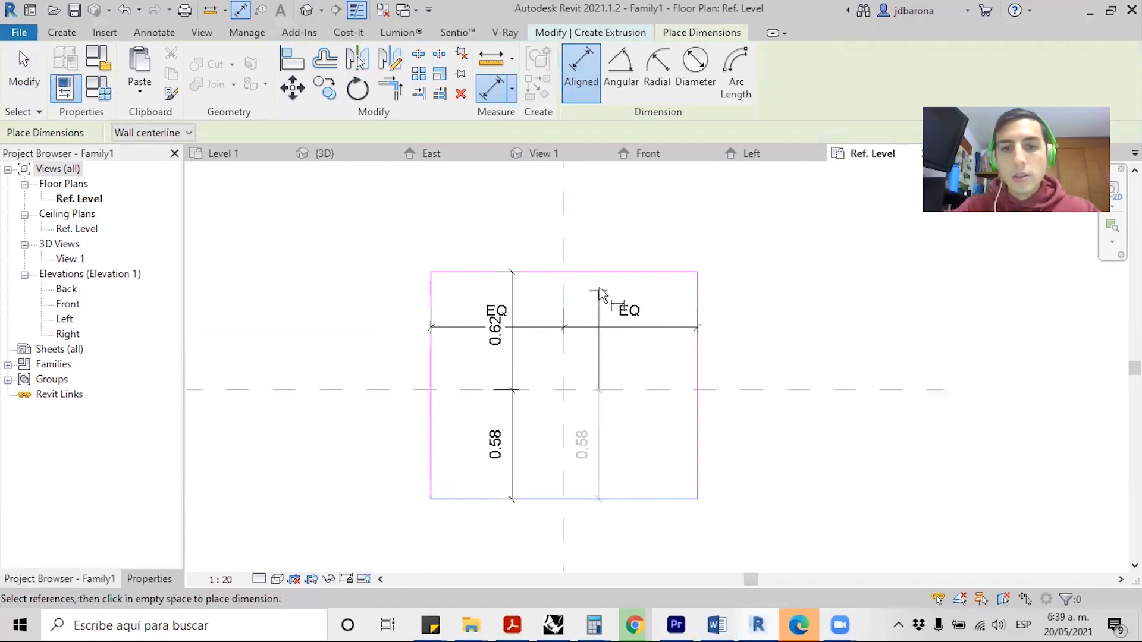
left_click(602, 274)
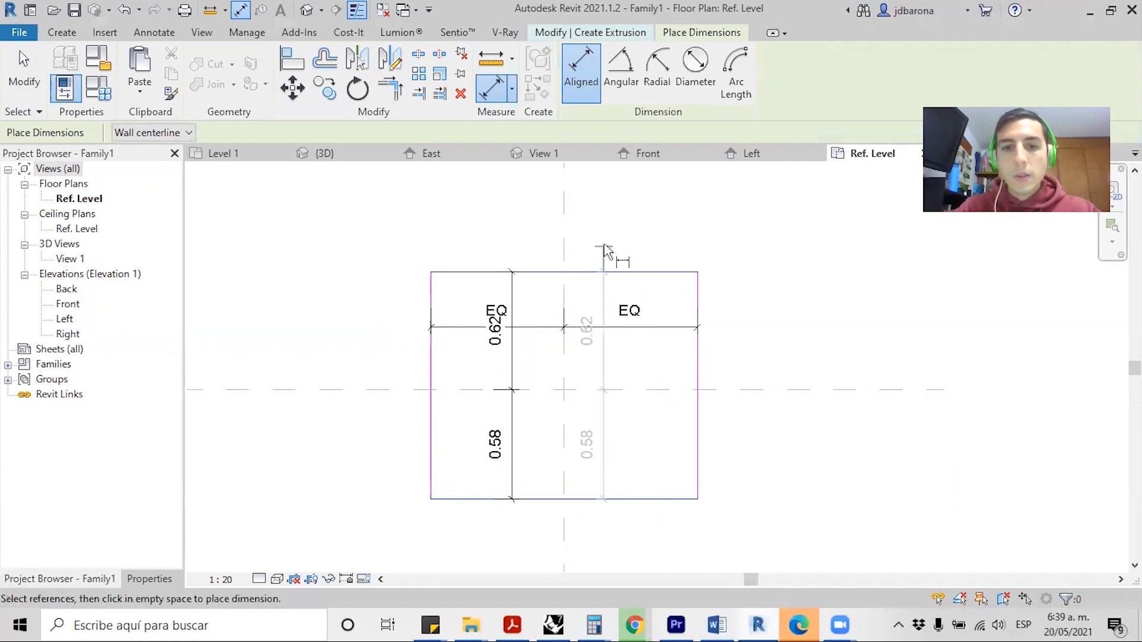
left_click(602, 214)
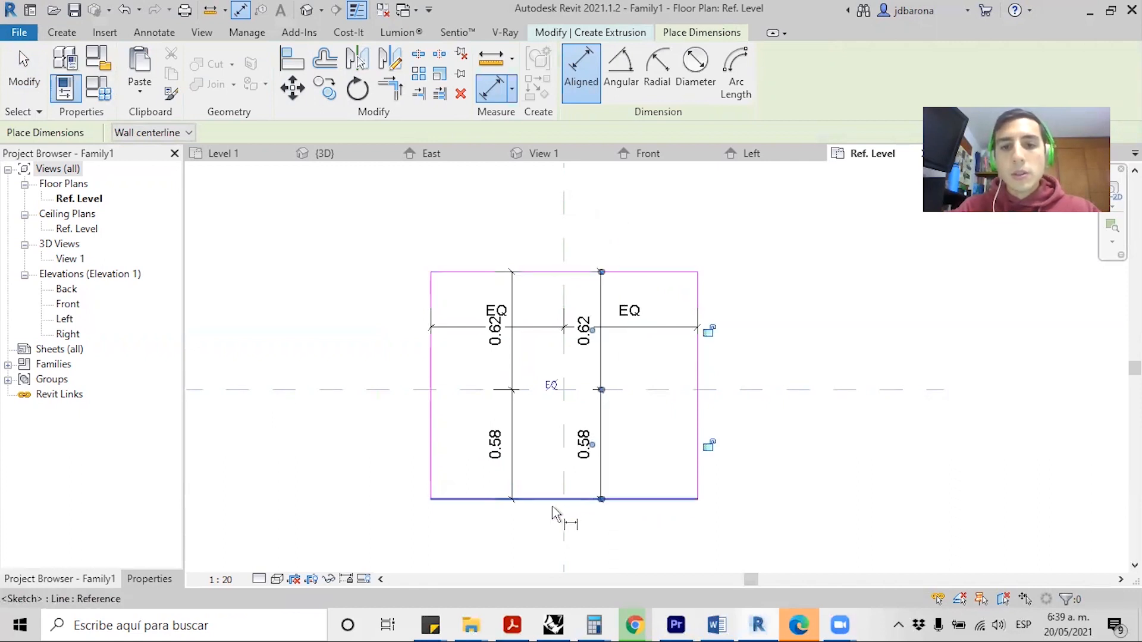
- Apply the EQ constraint to the new vertical dimension and delete the redundant vertical dimension left of the vertical center plane
key("Escape")
left_click(592, 451)
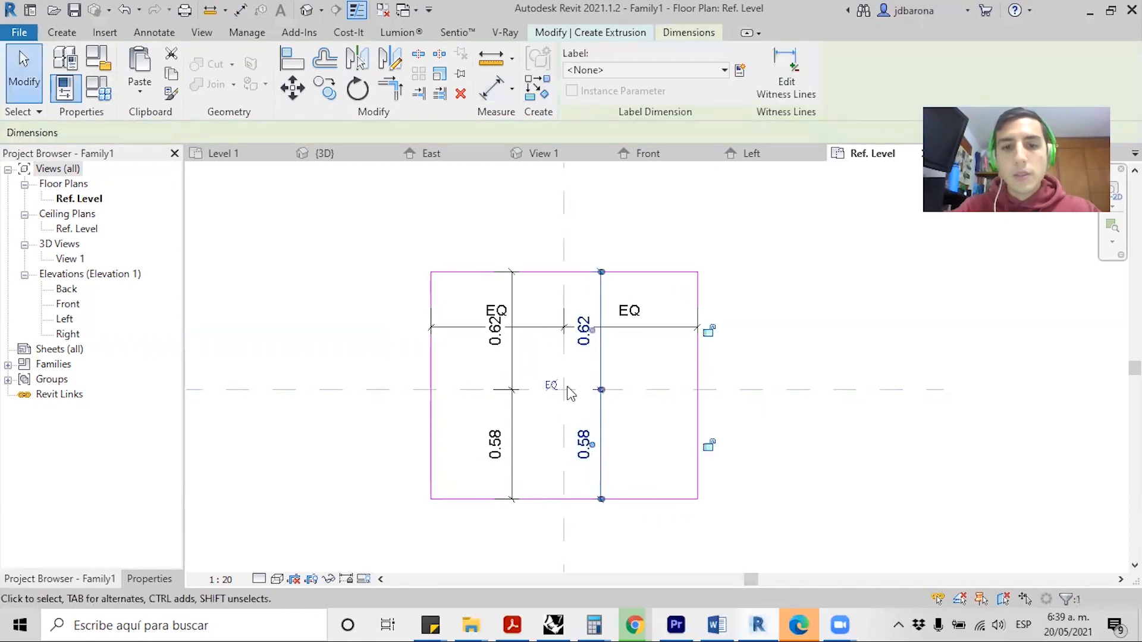
left_click(551, 386)
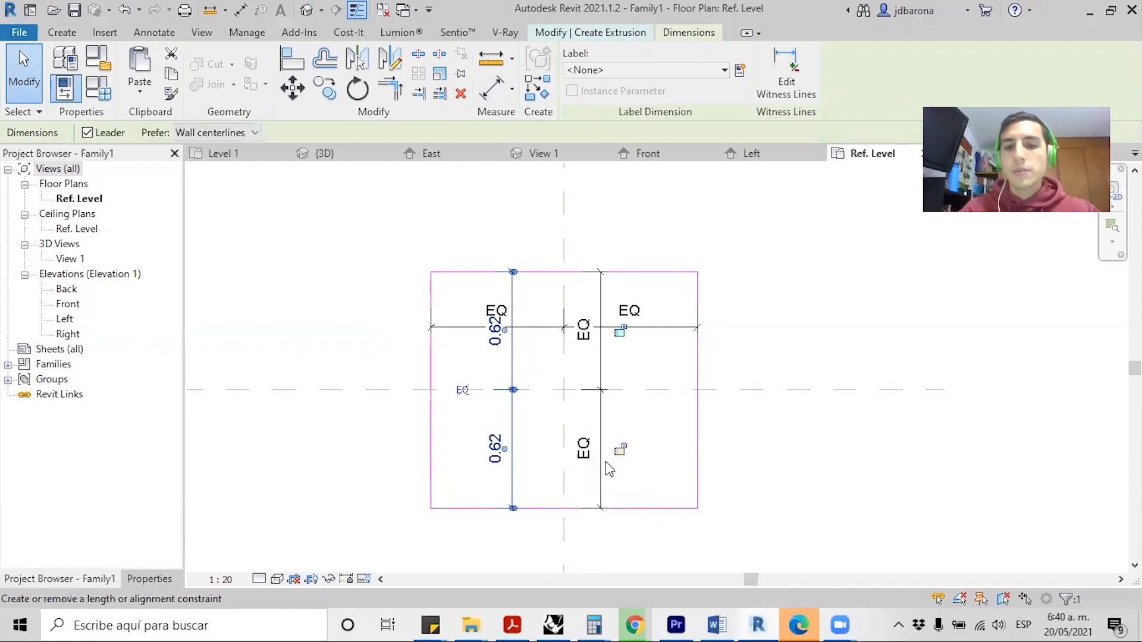
key("Escape")
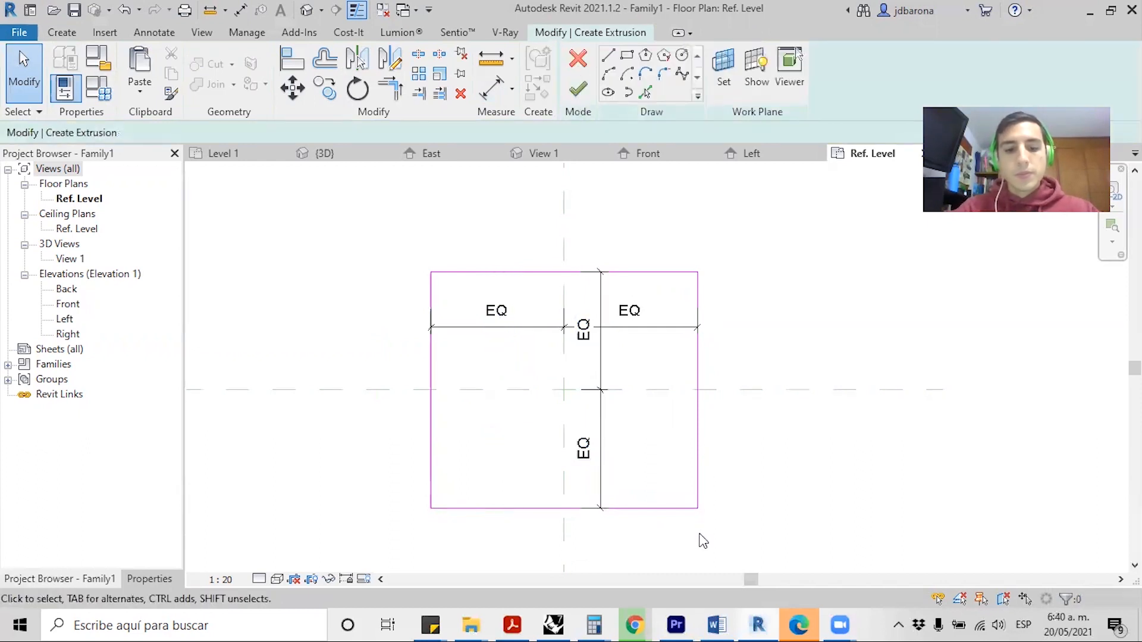
- Try to resize the constrained rectangle by moving its bottom edge inward and its right edge outward
left_click_drag(651, 509, 653, 480)
left_click(699, 411)
mouse_move(706, 410)
left_mouse_down()
mouse_move(758, 405)
mouse_move(714, 415)
left_mouse_up()
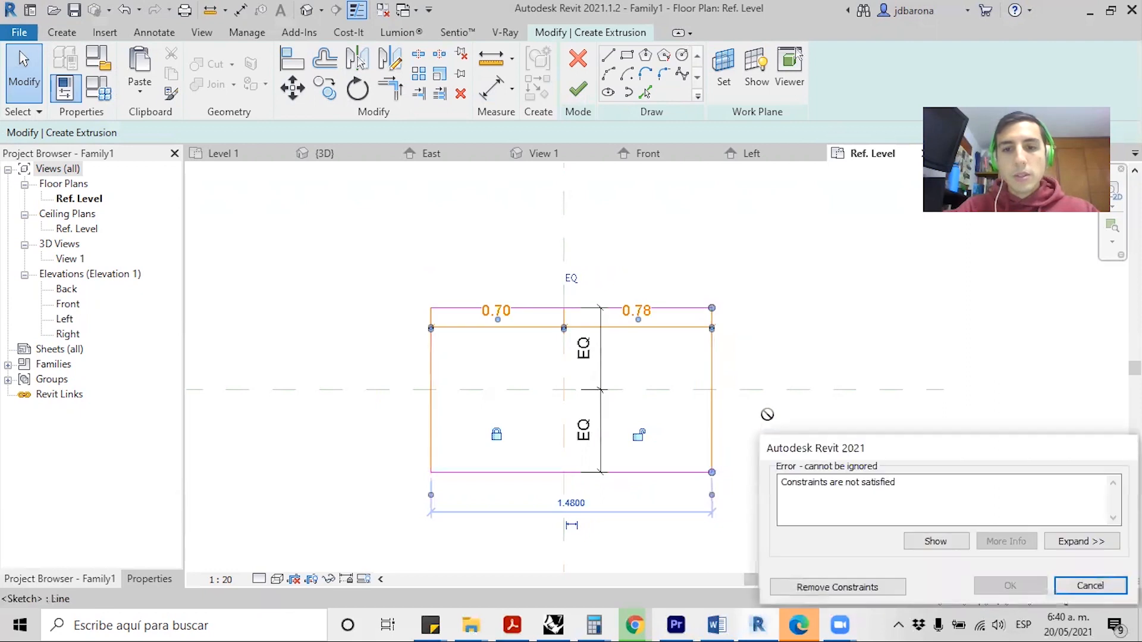
left_click(1082, 589)
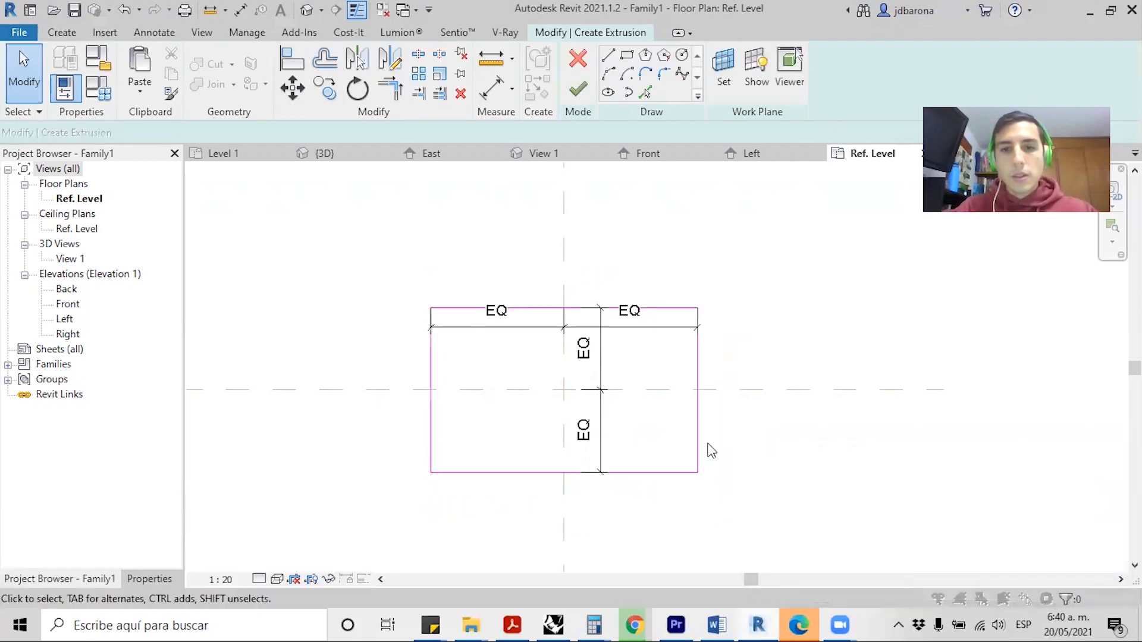
key("Right")
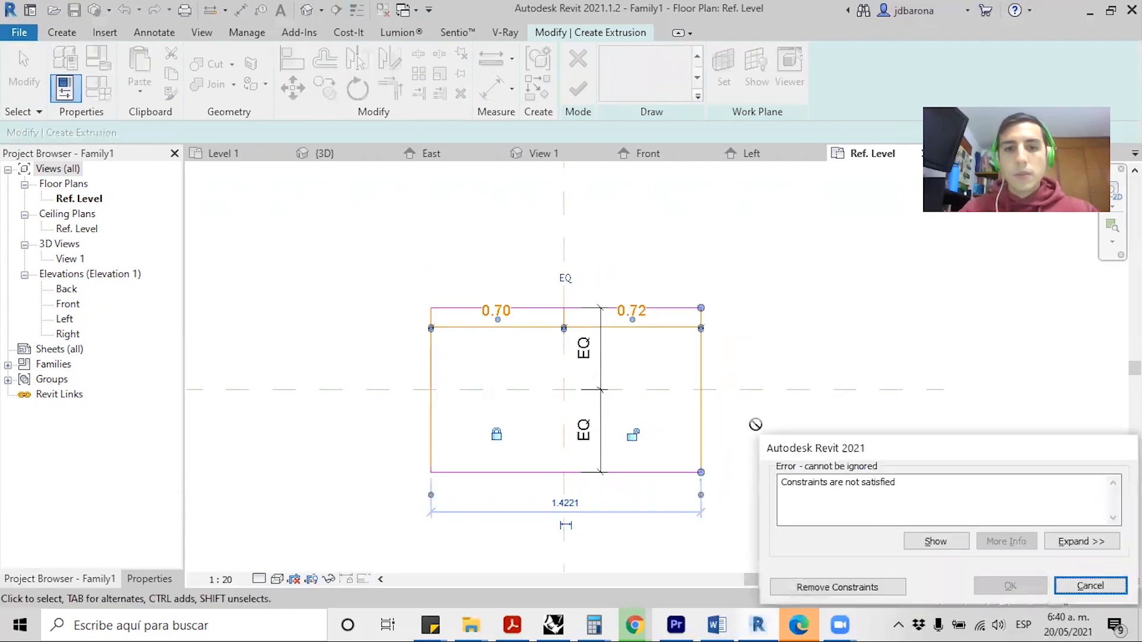
key("Return")
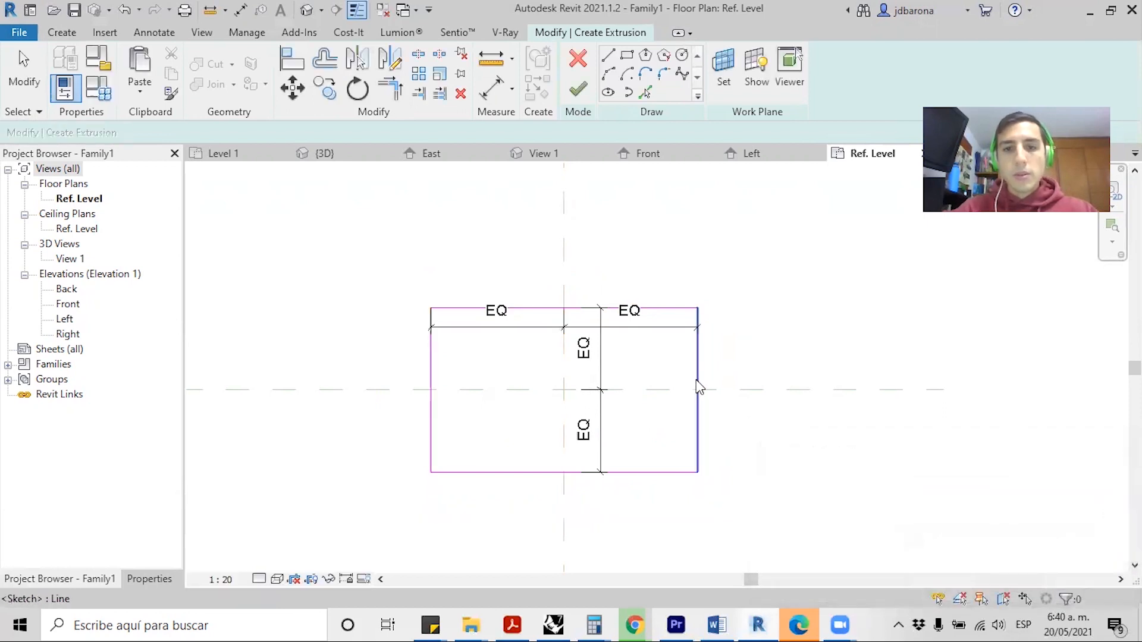
- Add aligned dimensions from the horizontal center plane to the bottom edge and from the vertical center plane to the left edge
scroll(632, 389, "up", 1)
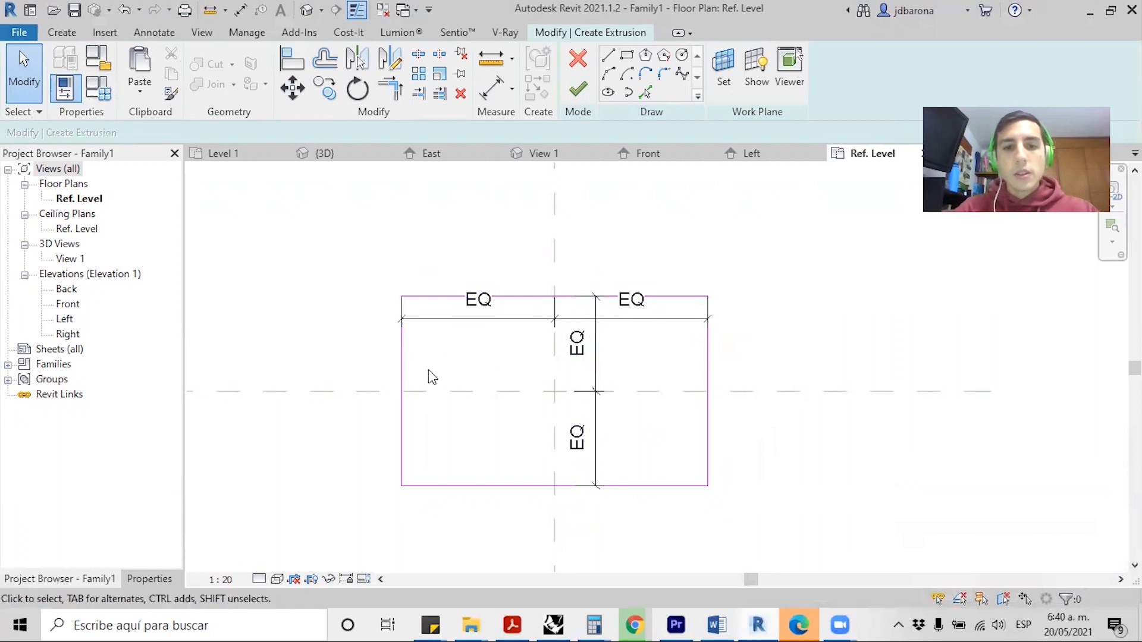
key("d")
key("i")
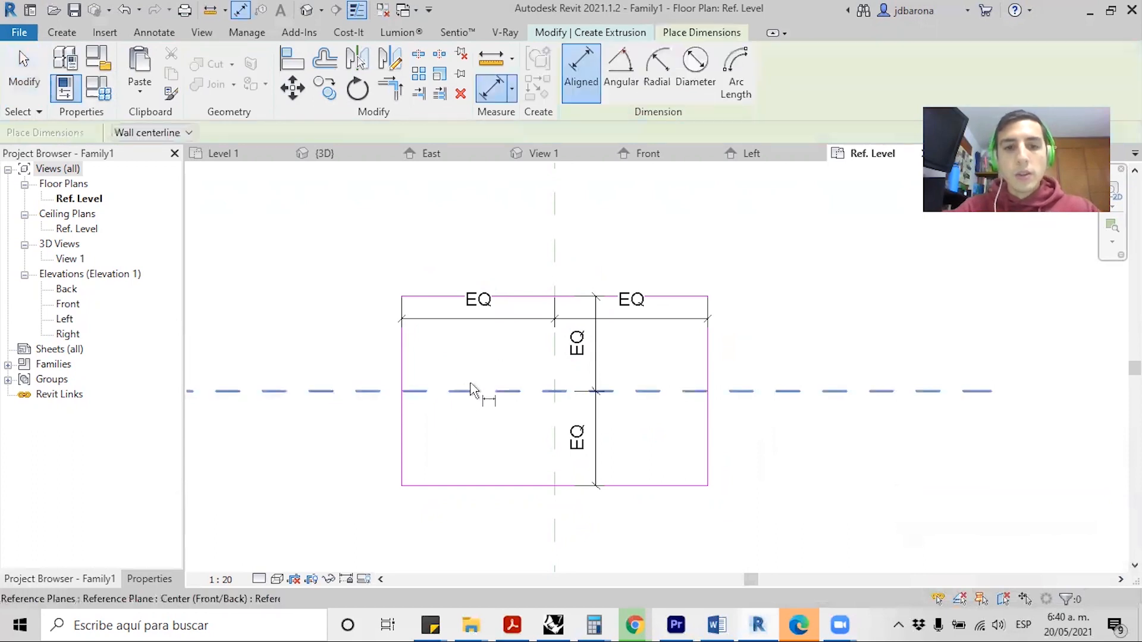
left_click(497, 487)
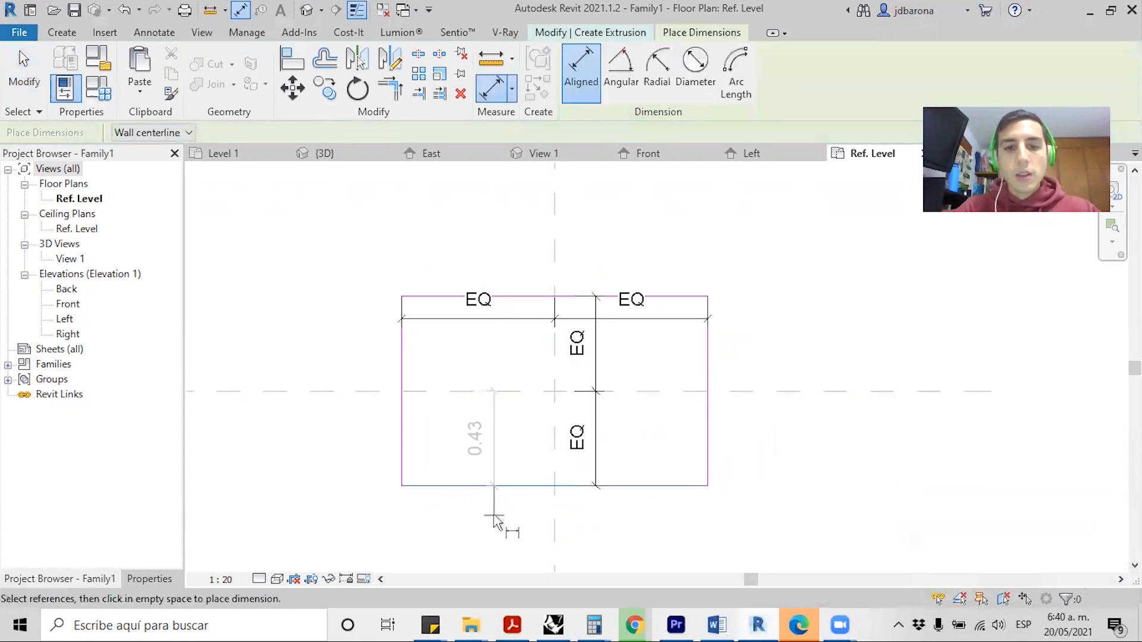
left_click(495, 517)
left_click(555, 359)
left_click(402, 357)
left_click(338, 356)
key("Escape")
- Set the distance between the rectangle's bottom edge and the horizontal center plane to 0.5 m
left_click(533, 486)
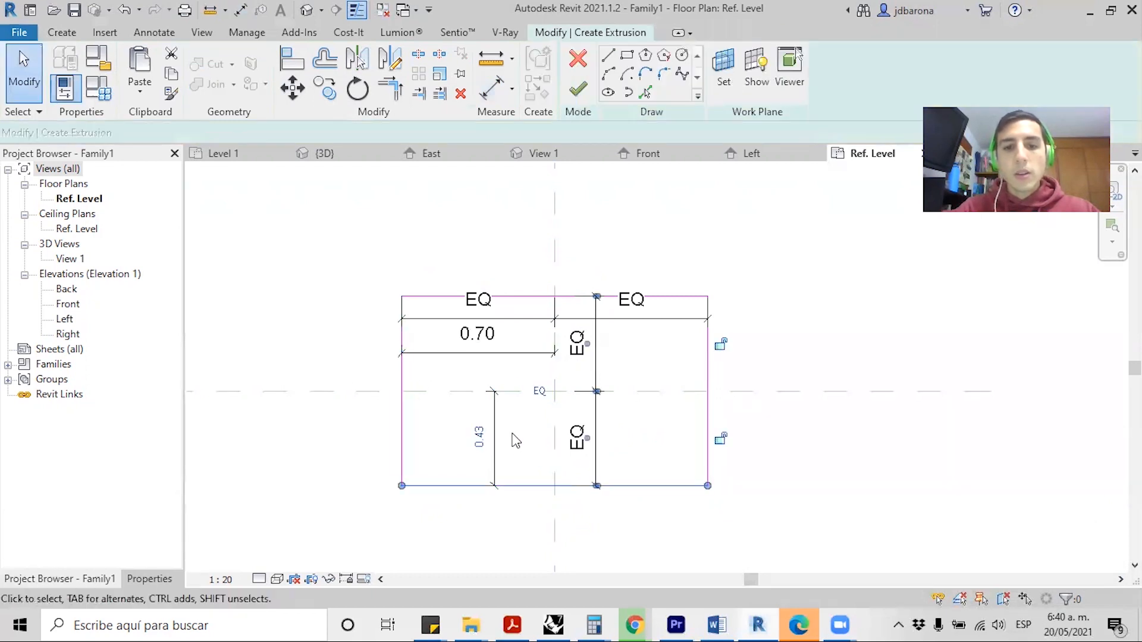
left_click(484, 445)
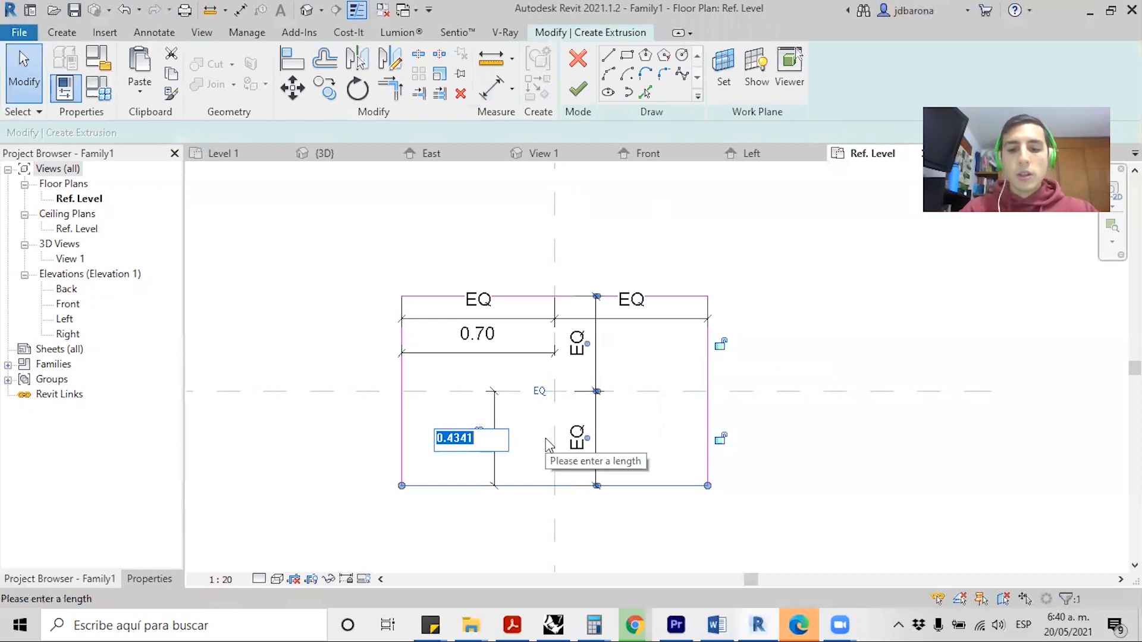
type("0.5")
key("Return")
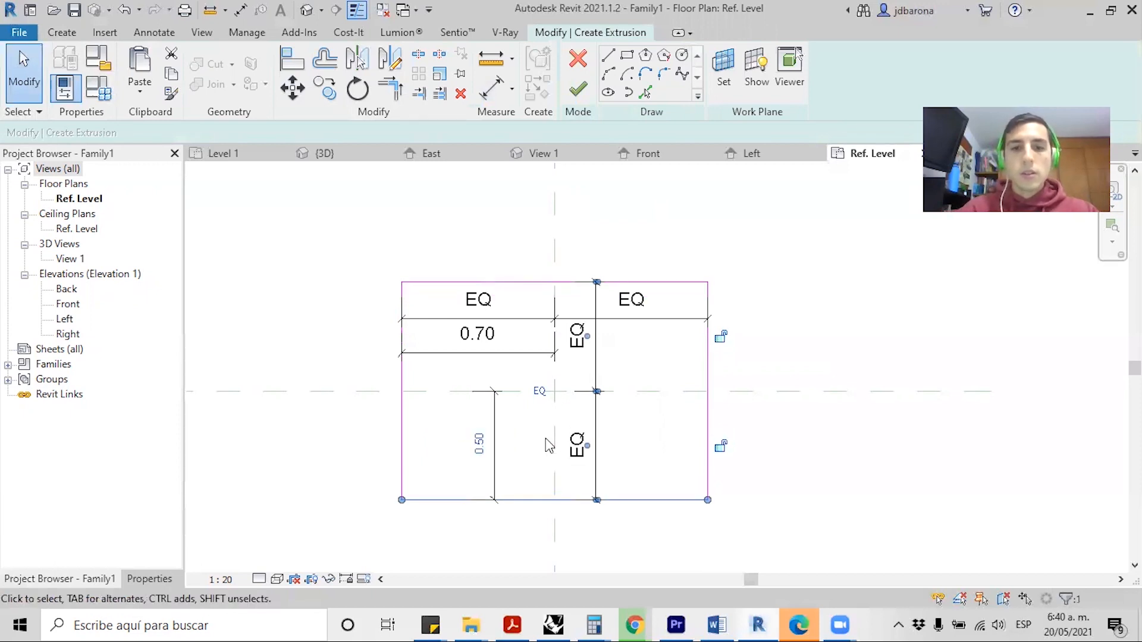
left_click(791, 351)
left_click(708, 370)
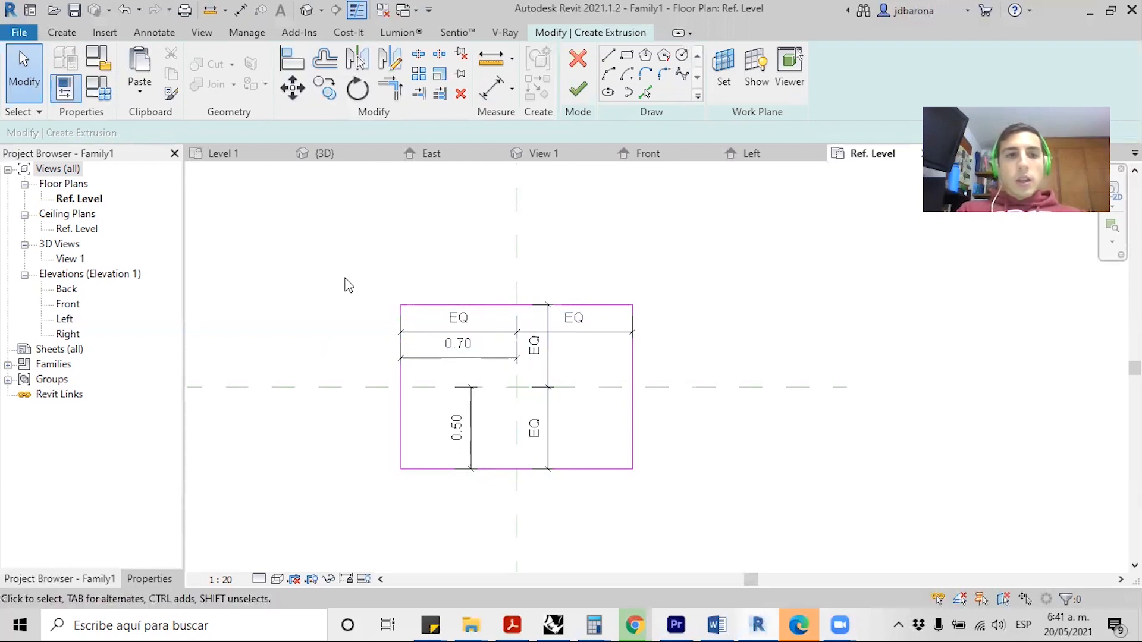
- Set the extrusion end to 1 m with the start kept at 0, and finish the extrusion sketch
left_click(151, 576)
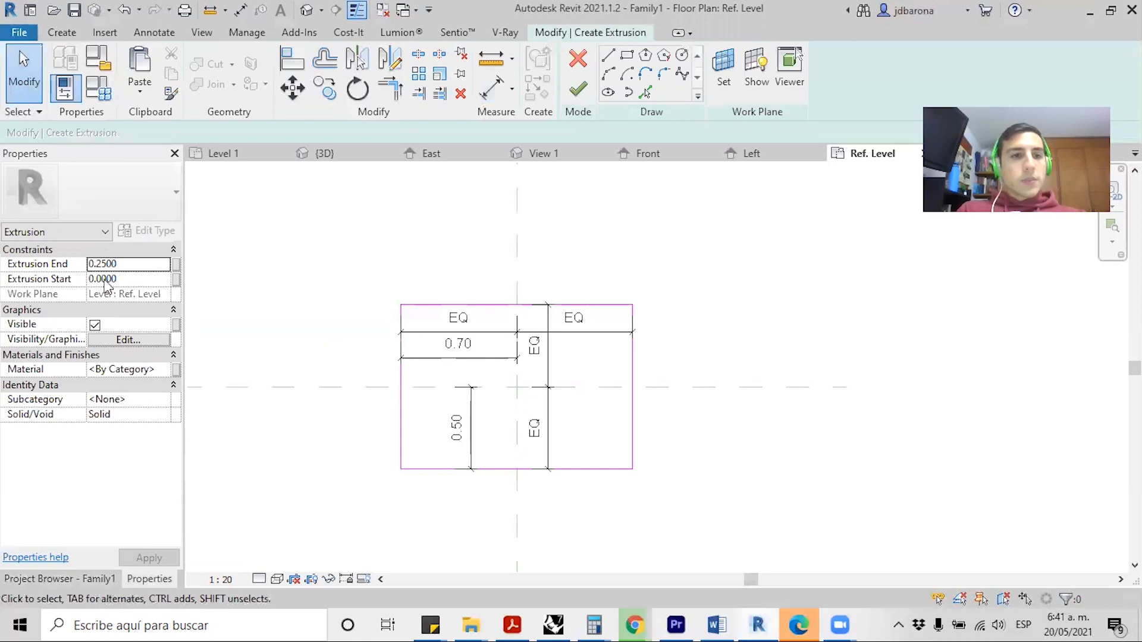
mouse_move(31, 287)
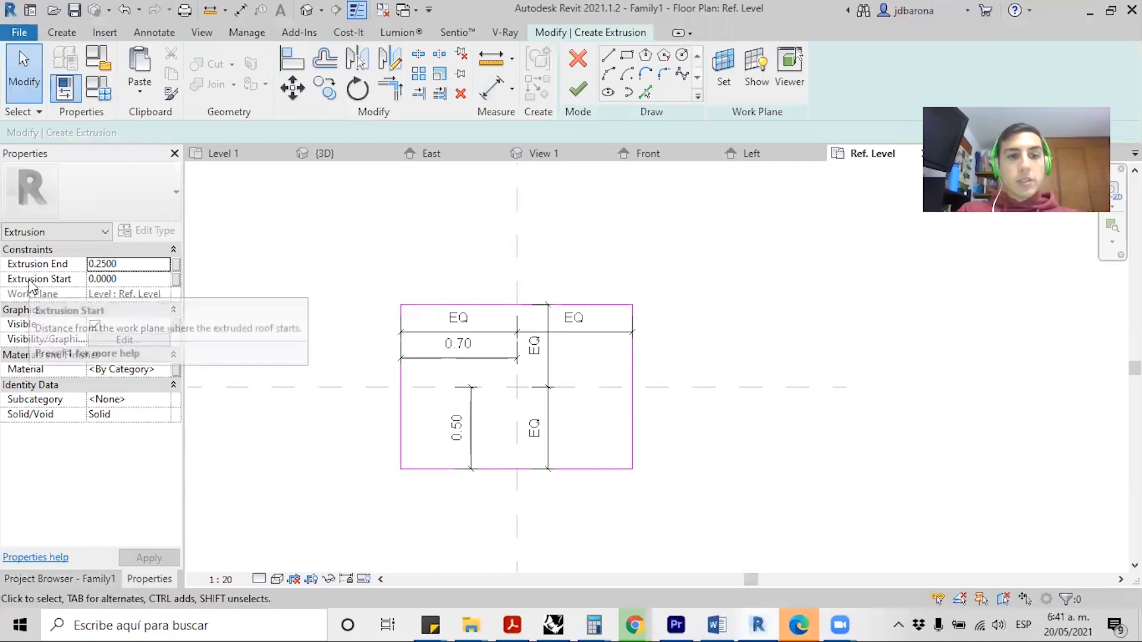
left_click(126, 278)
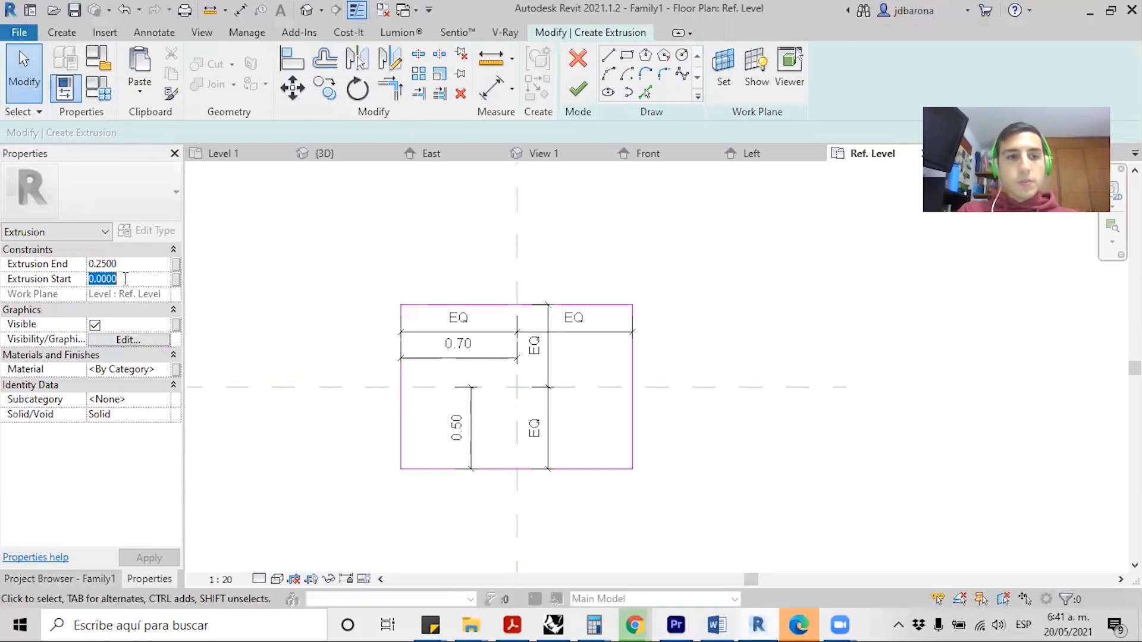
left_click(132, 263)
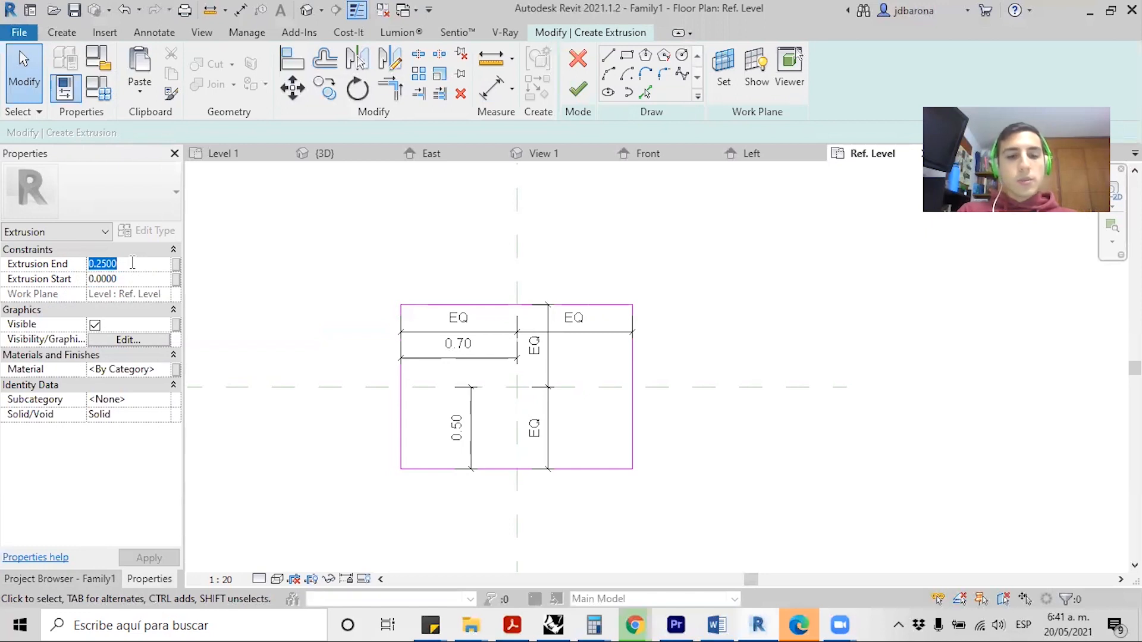
type("1")
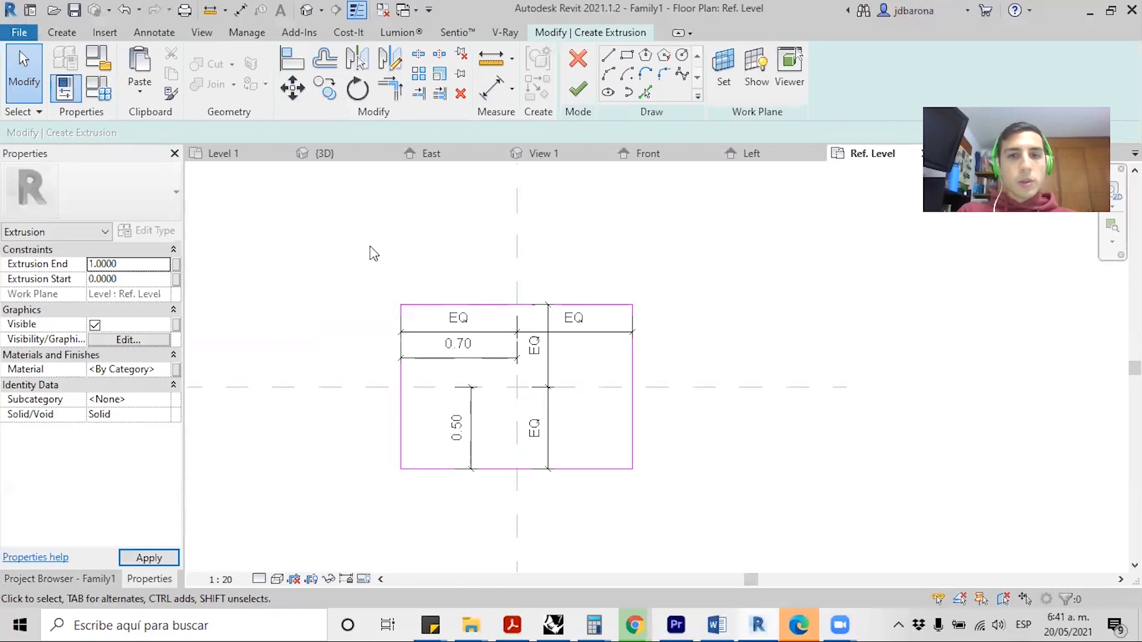
left_click(581, 95)
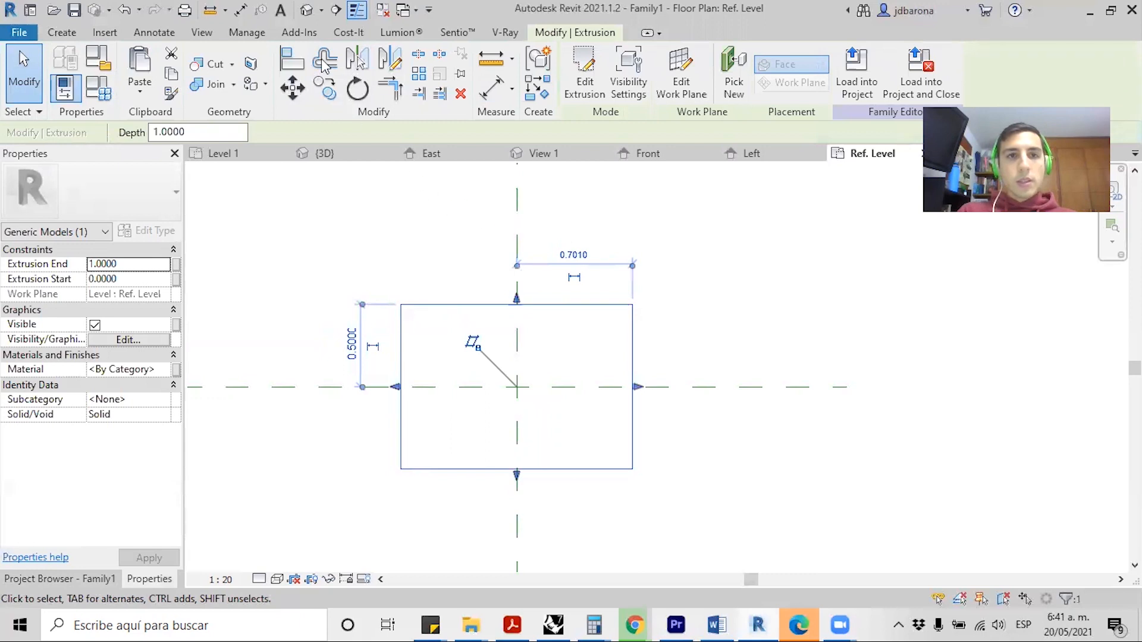
- Open the default 3D view and examine the extruded box from several angles
left_click(307, 10)
scroll(523, 377, "down", 2)
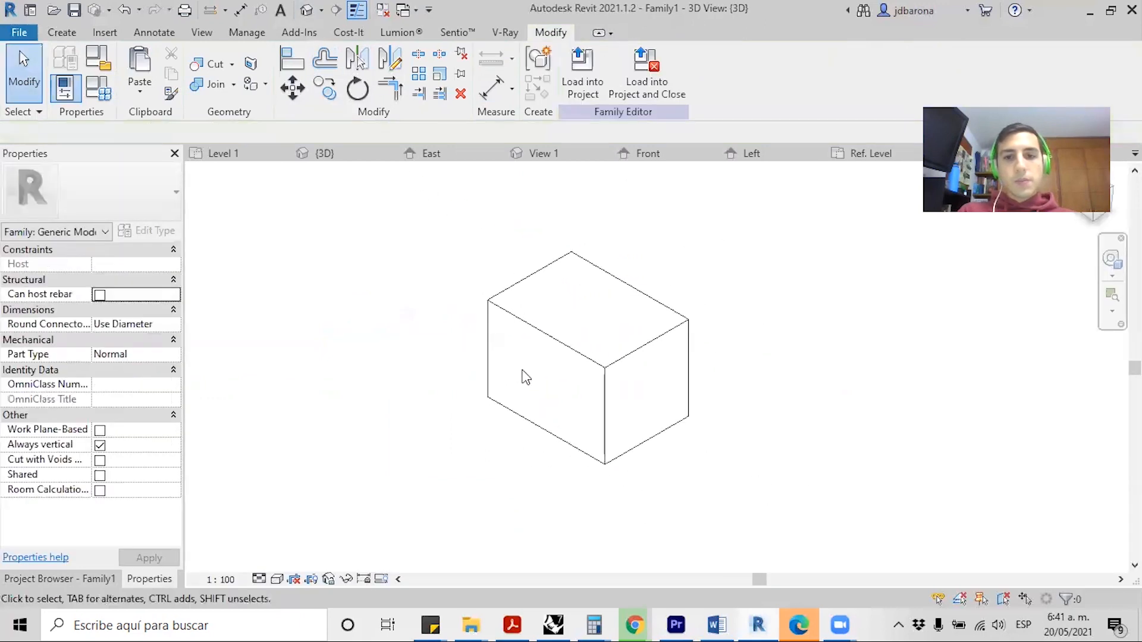
left_click(582, 357)
scroll(486, 428, "down", 1)
middle_click_drag(487, 428, 537, 411, "shift")
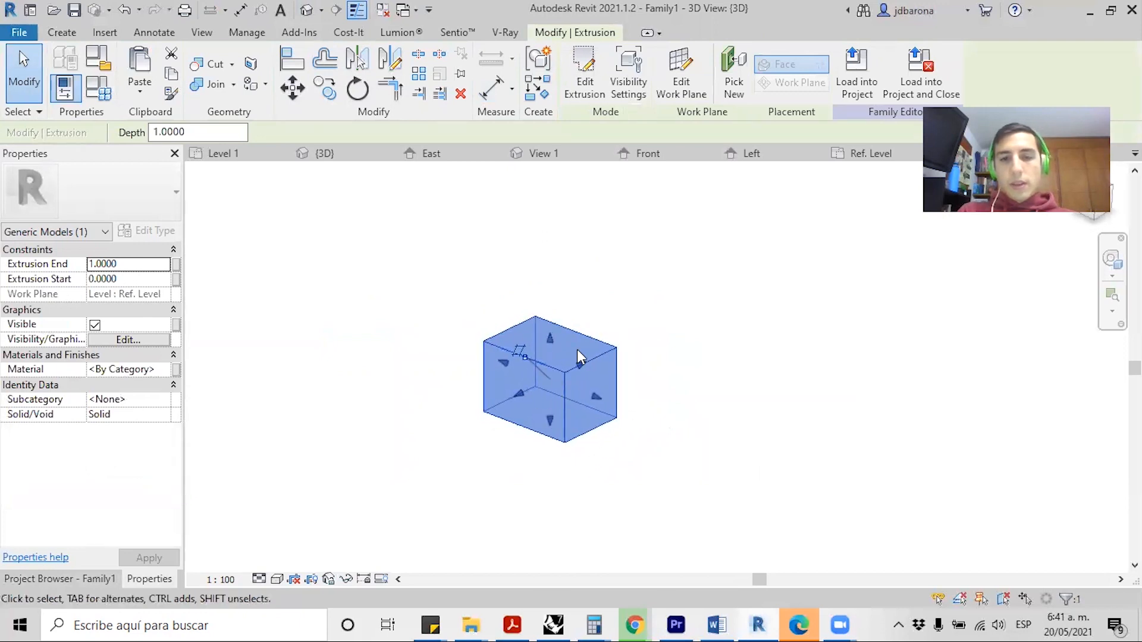
scroll(580, 357, "up", 3)
left_click(627, 283)
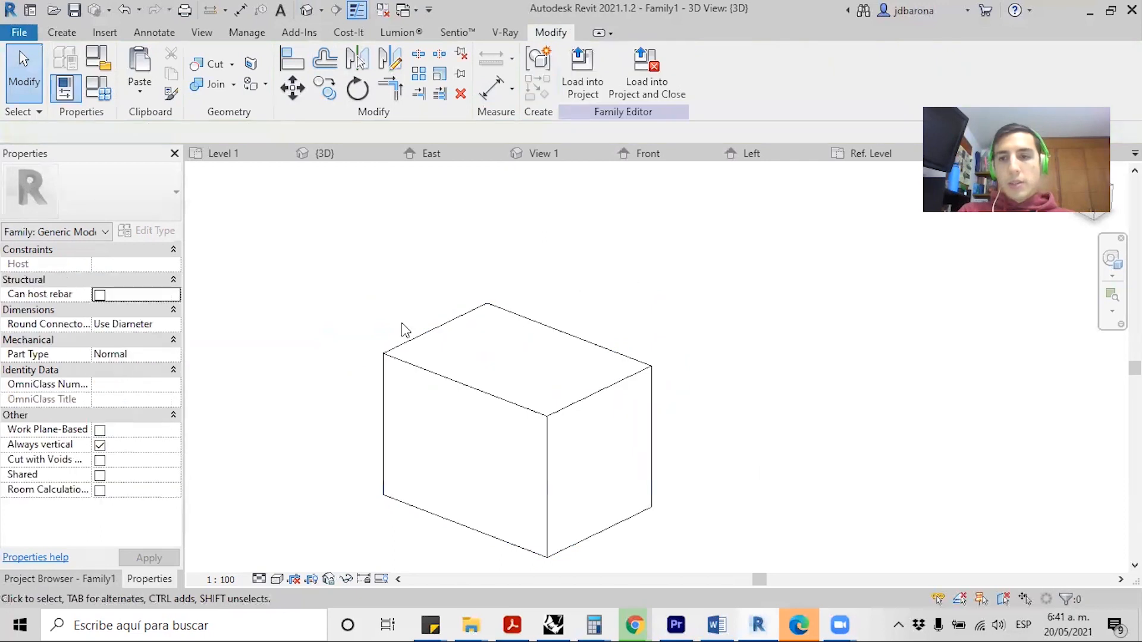
scroll(393, 306, "down", 3)
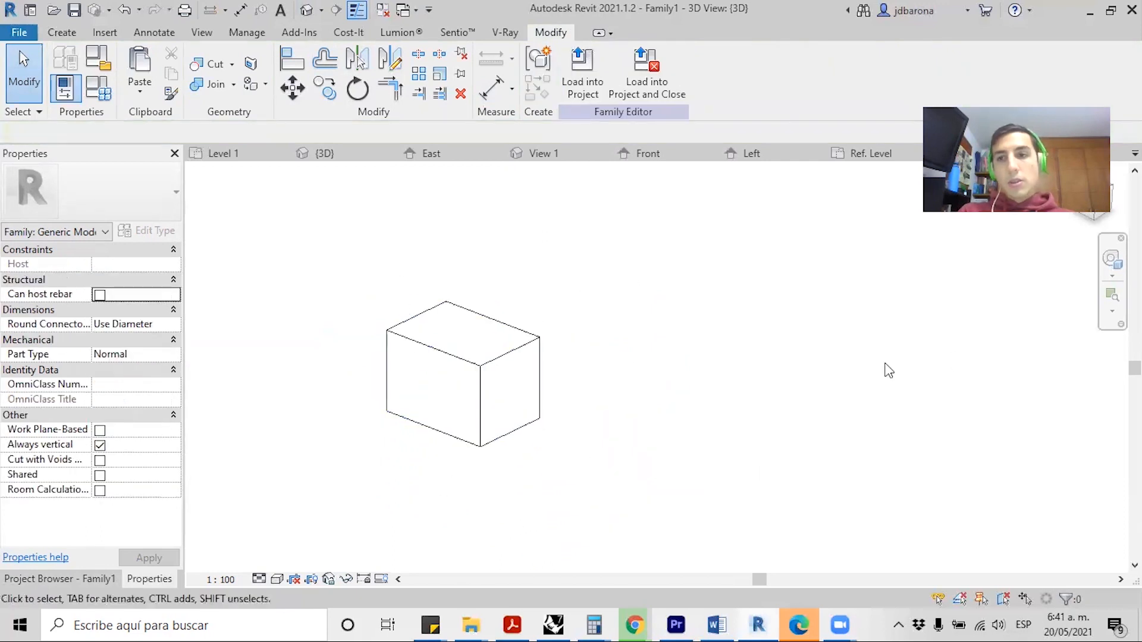
scroll(374, 350, "up", 3)
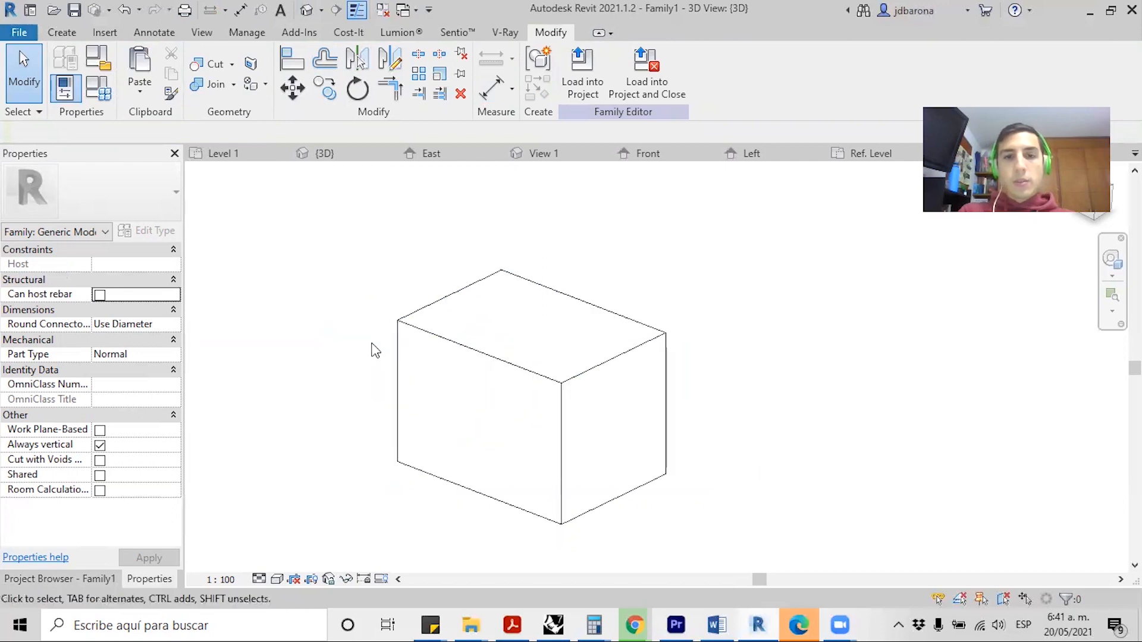
left_click(470, 351)
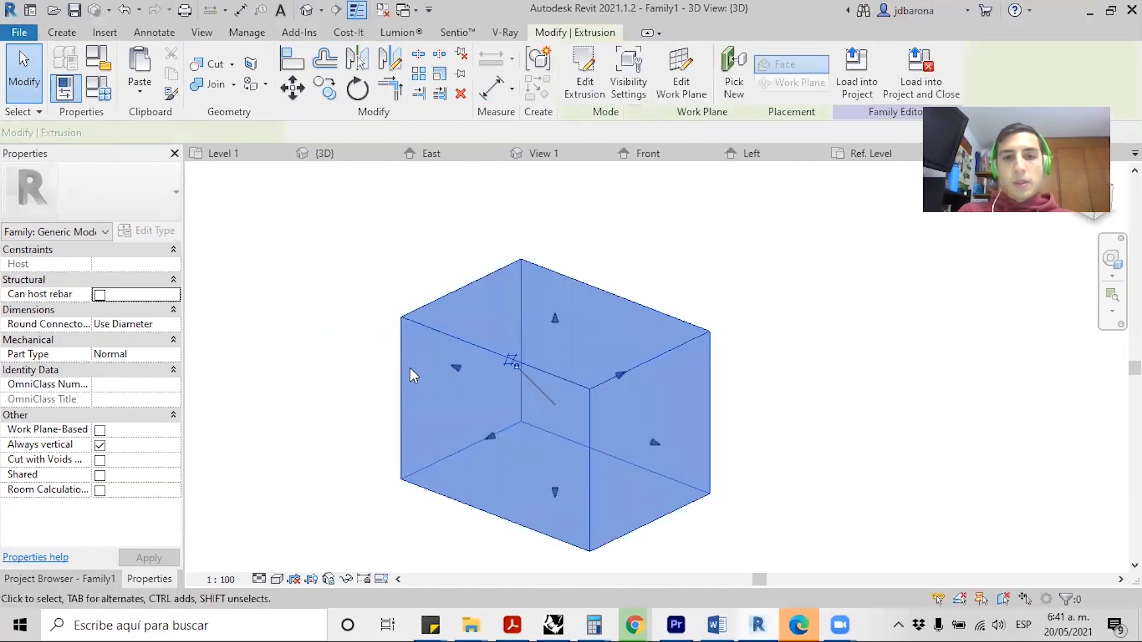
left_click(334, 320)
middle_click_drag(372, 310, 490, 248, "shift")
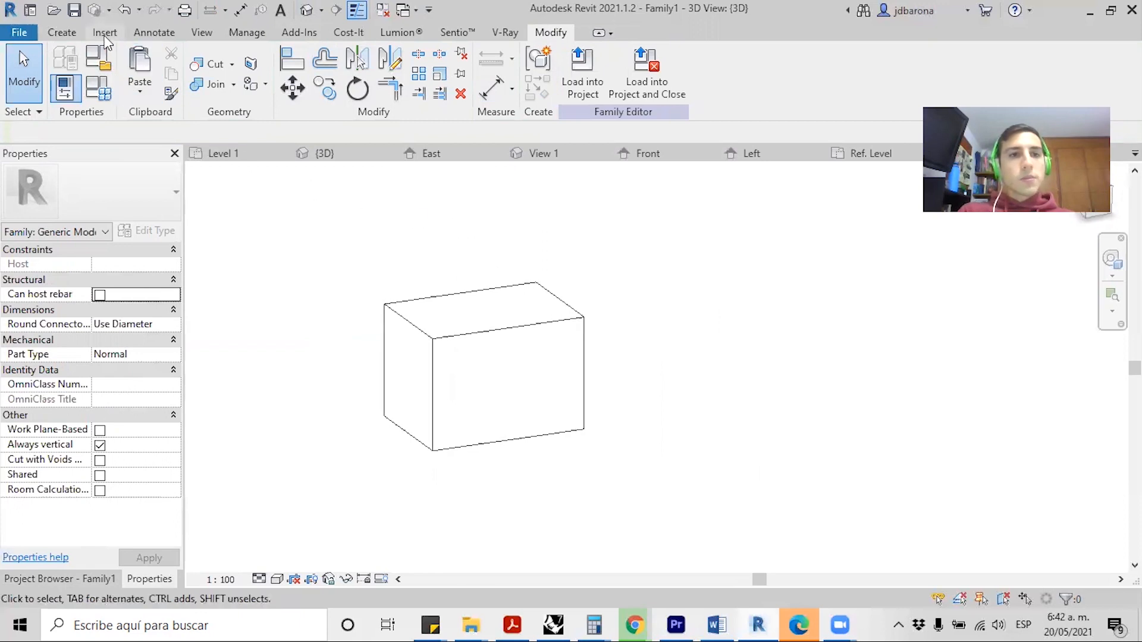
- Place a Power - Unbalanced electrical connector on a work plane picked from the box's front face, and select it
left_click(59, 32)
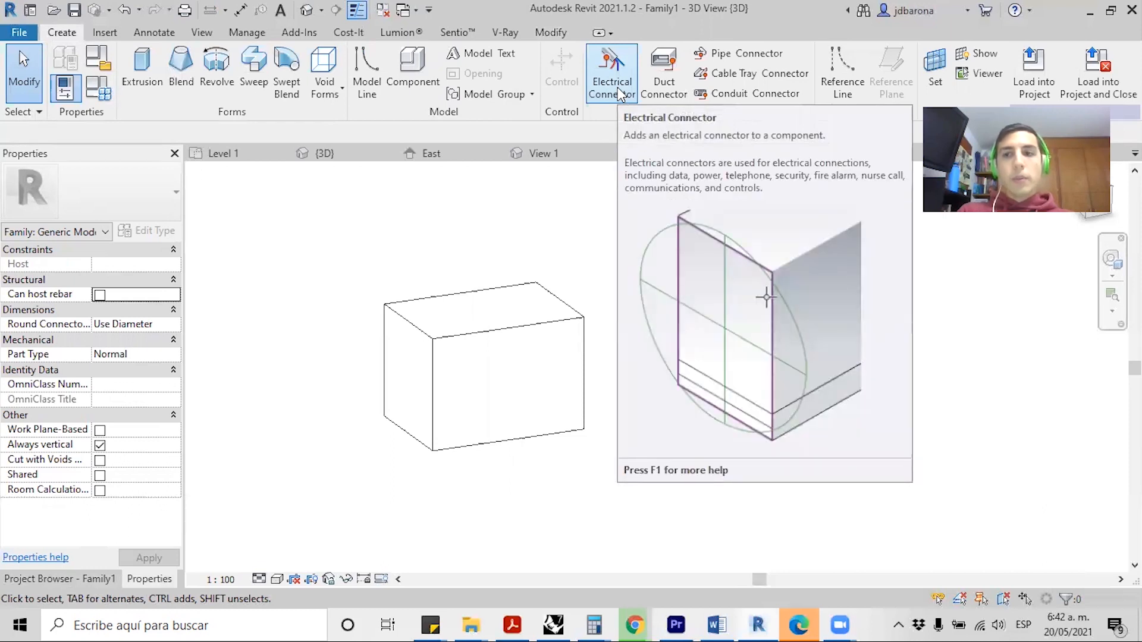
left_click(621, 94)
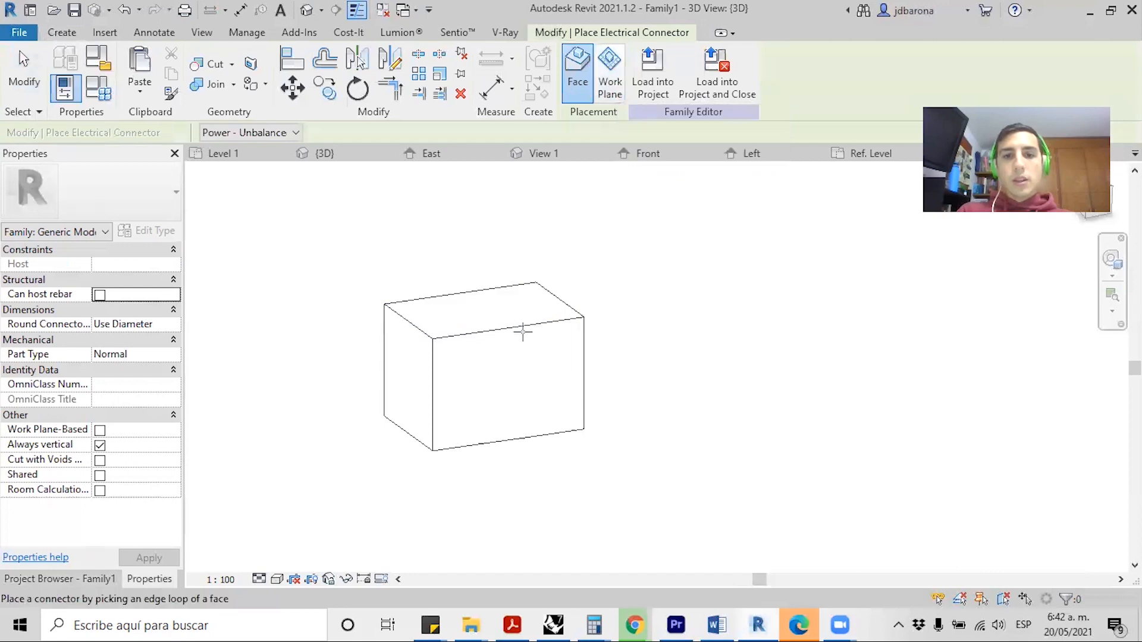
left_click(610, 75)
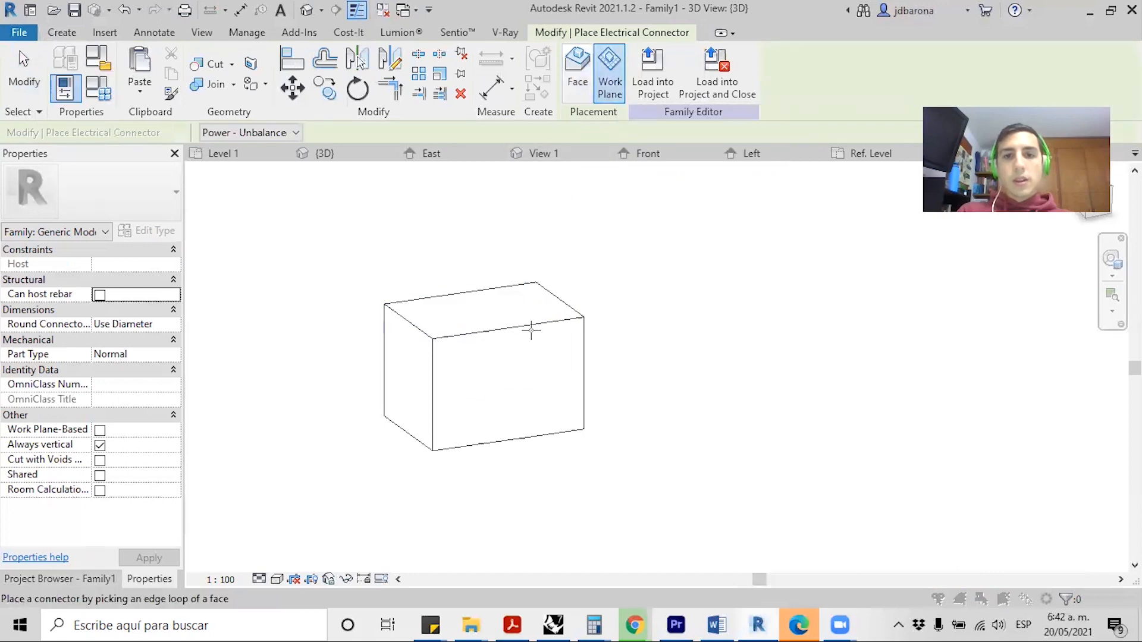
left_click(488, 344)
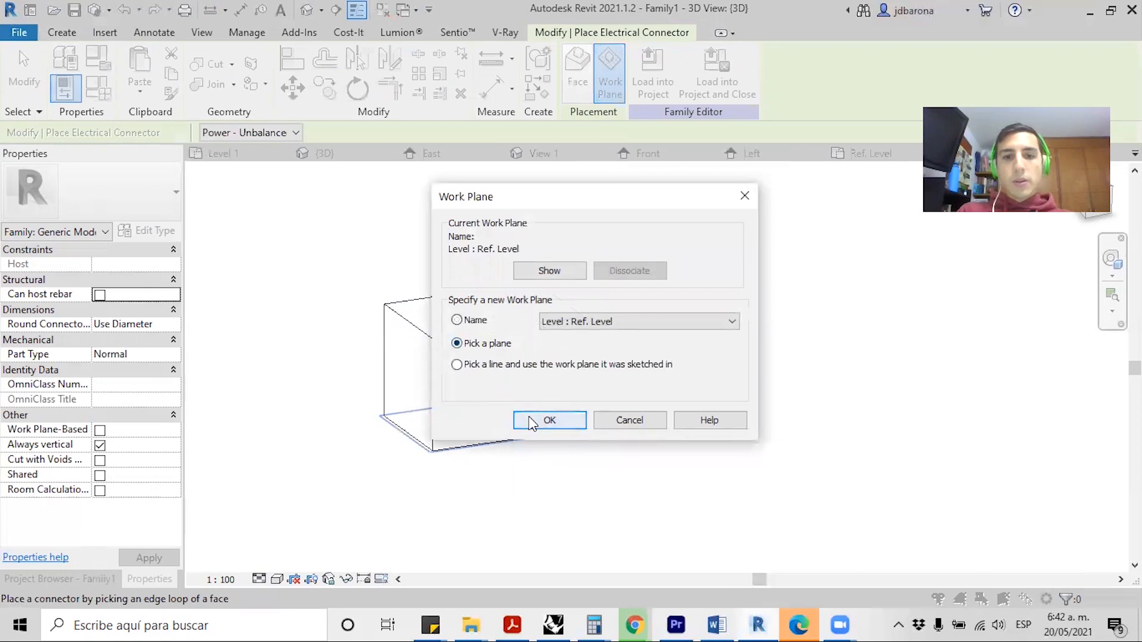
left_click(549, 421)
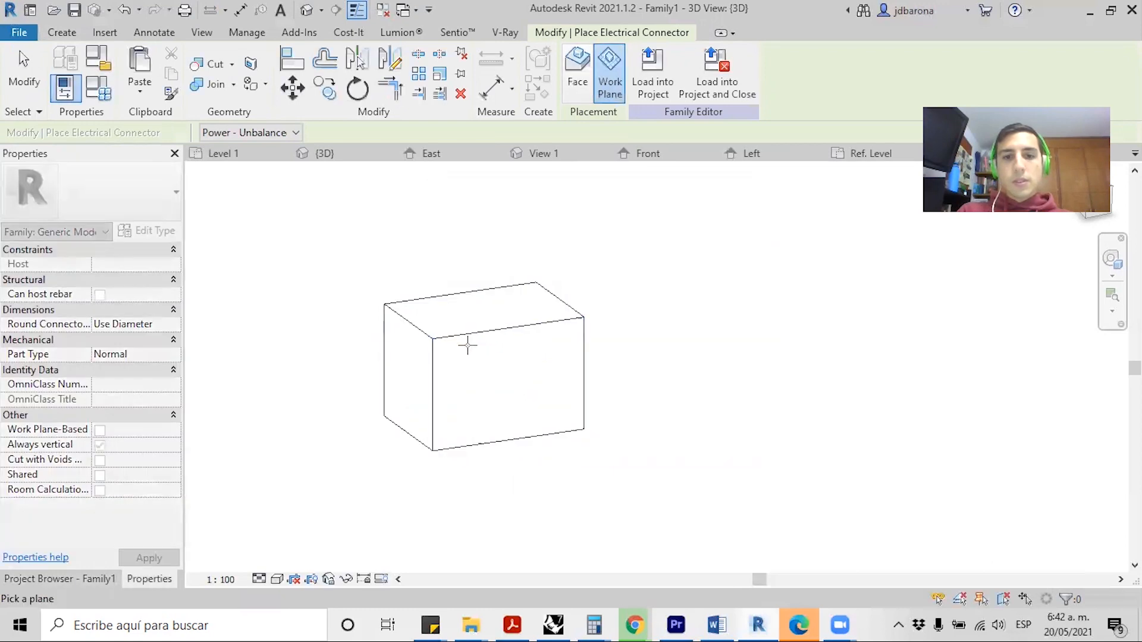
left_click(468, 343)
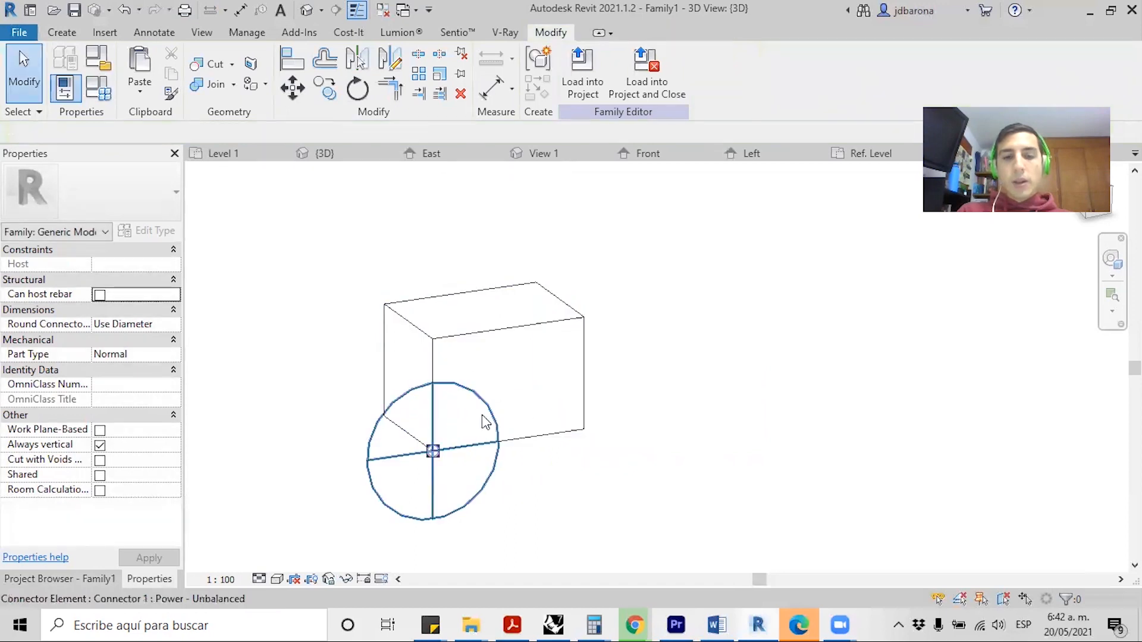
left_click(384, 427)
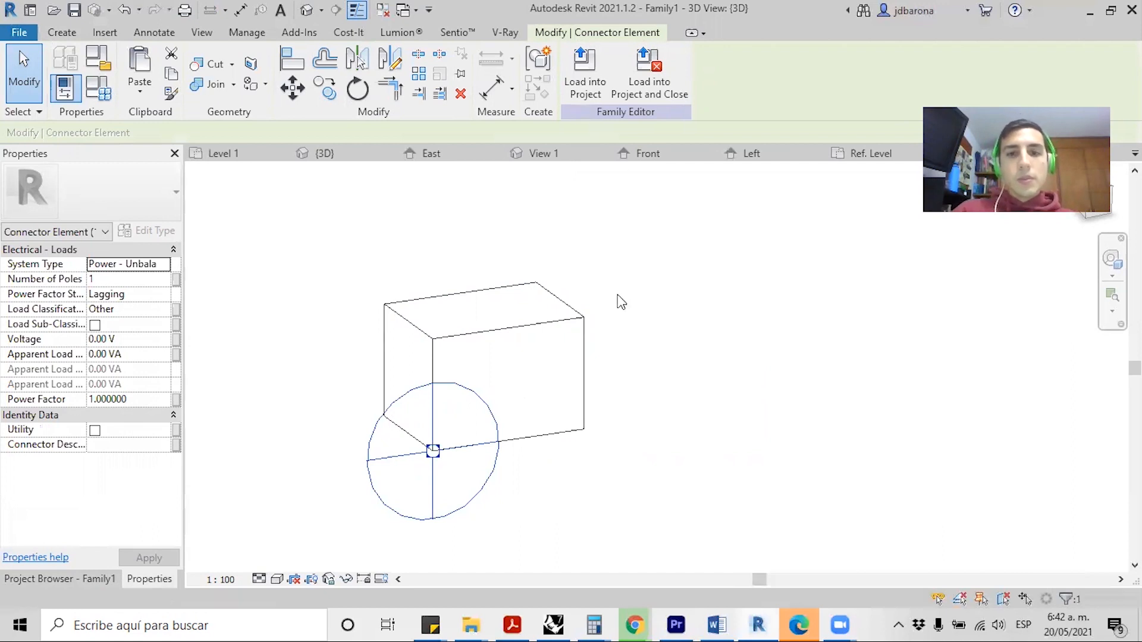
- Place electrical connectors by face on the box's top face and on each of its four side faces
left_click(61, 33)
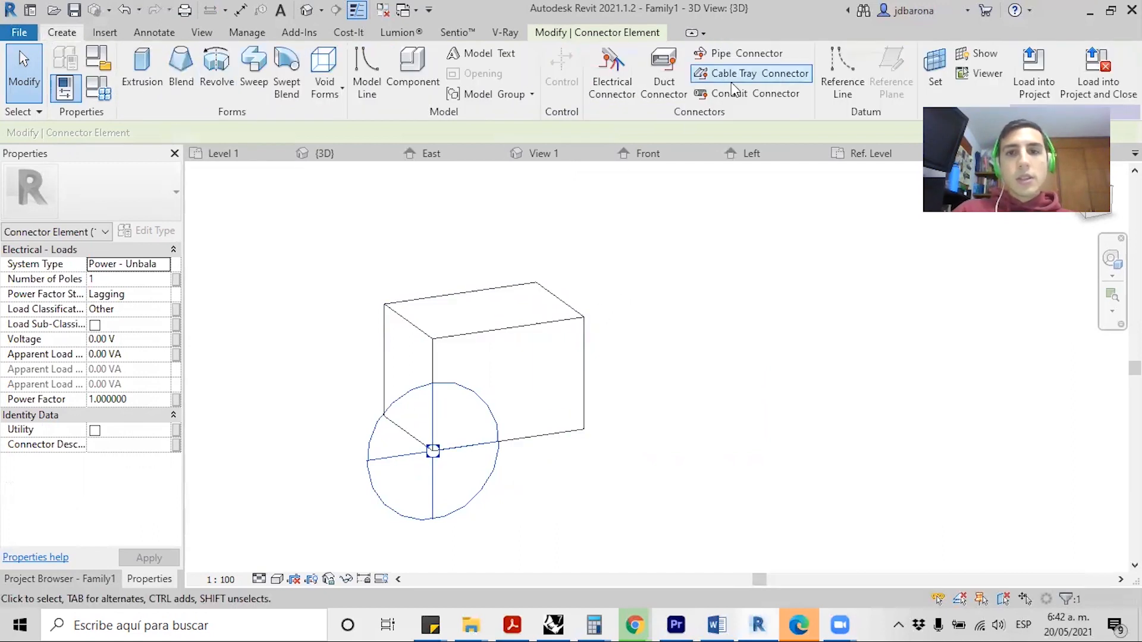
left_click(616, 95)
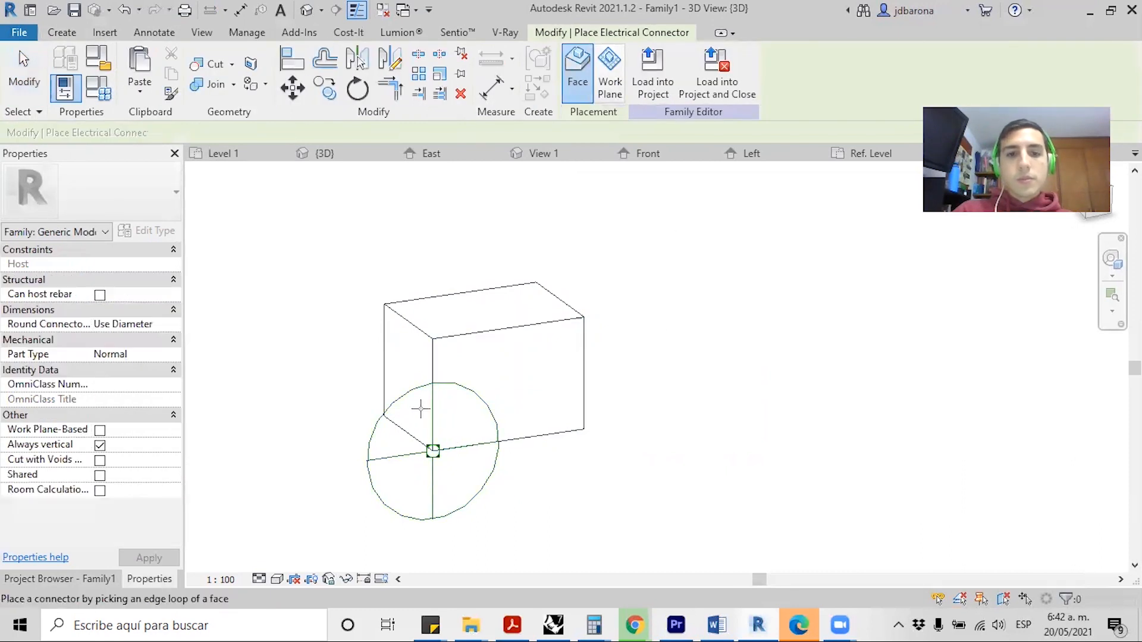
left_click(524, 320)
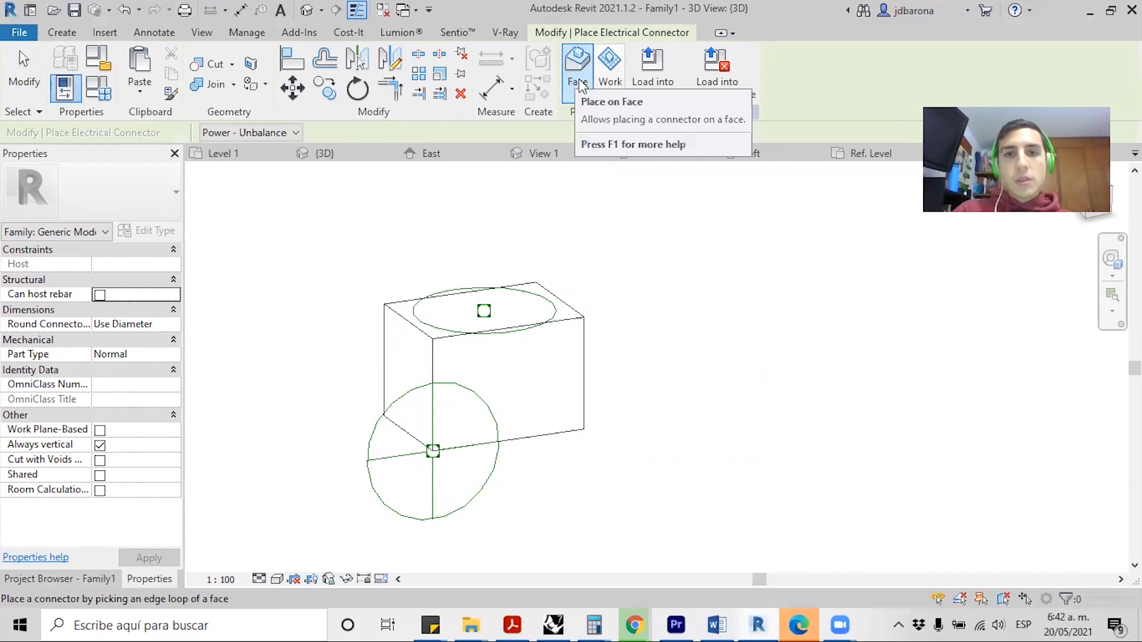
left_click(584, 347)
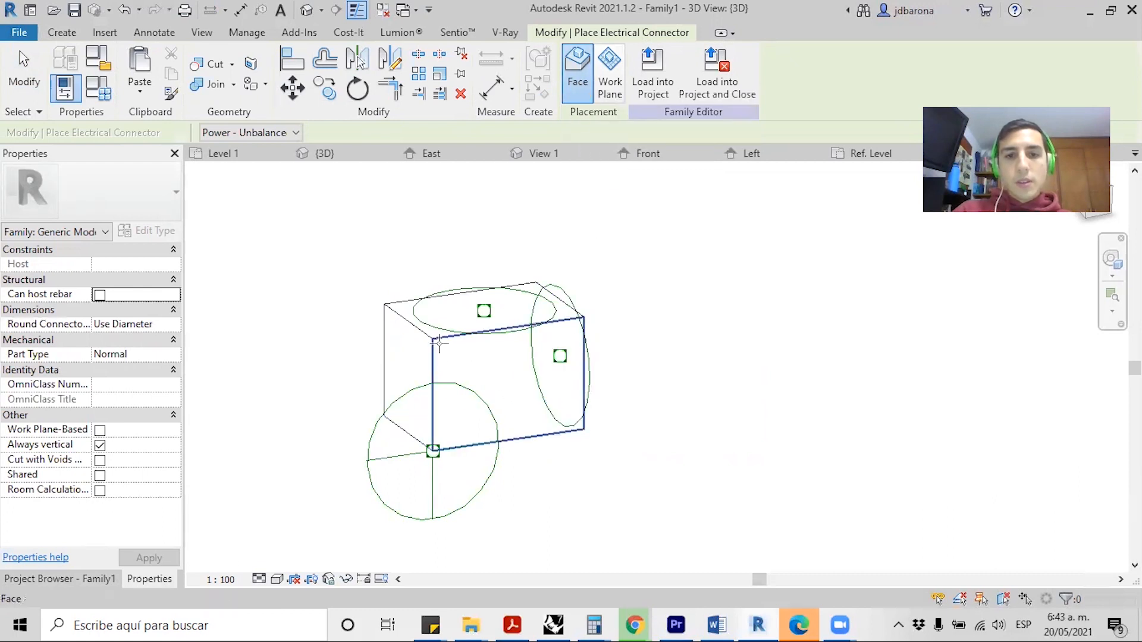
left_click(437, 405)
left_click(385, 390)
middle_click_drag(385, 389, 689, 427, "shift")
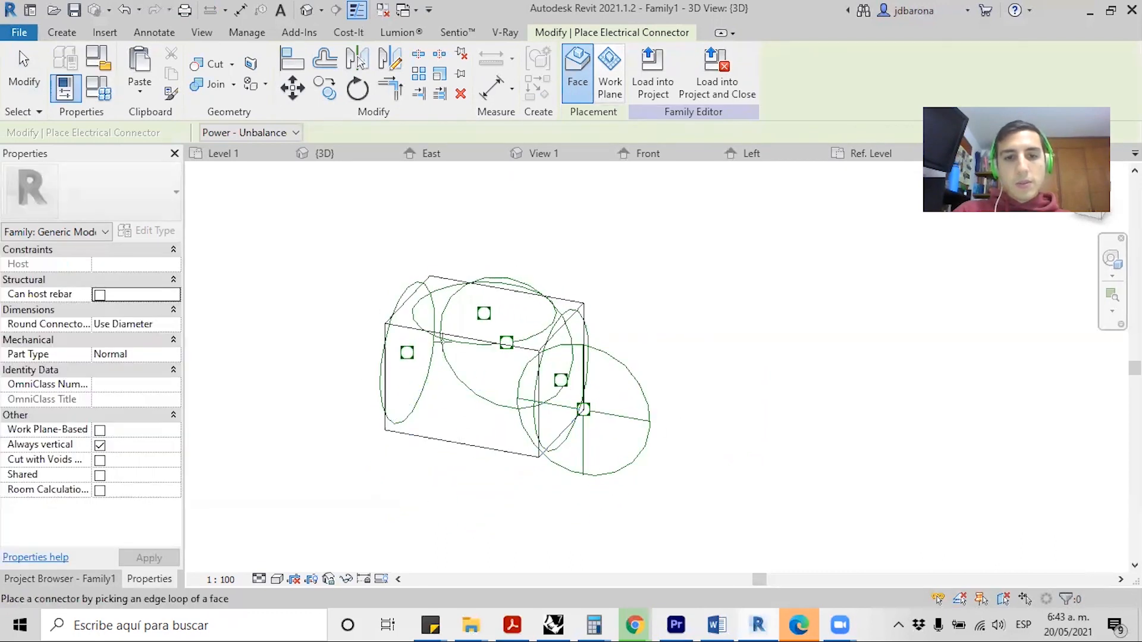
left_click(470, 406)
key("Escape")
key("Escape")
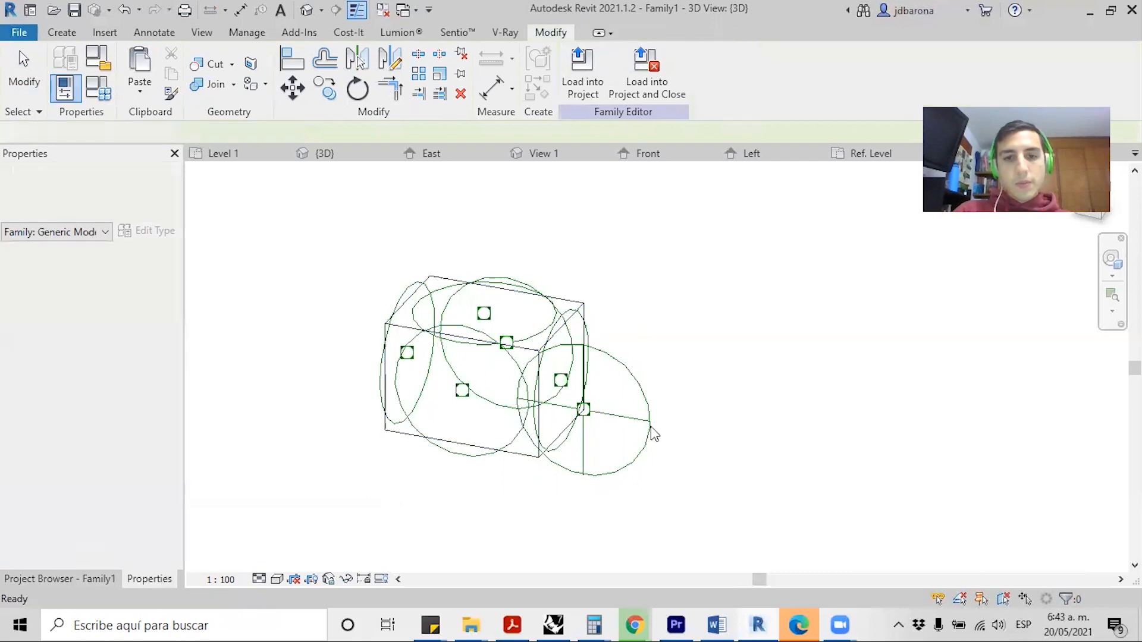
- Delete the work-plane-based electrical connector at the box's lower corner
left_click(652, 433)
key("Delete")
middle_click_drag(773, 354, 380, 324, "shift")
middle_click_drag(712, 333, 645, 378, "shift")
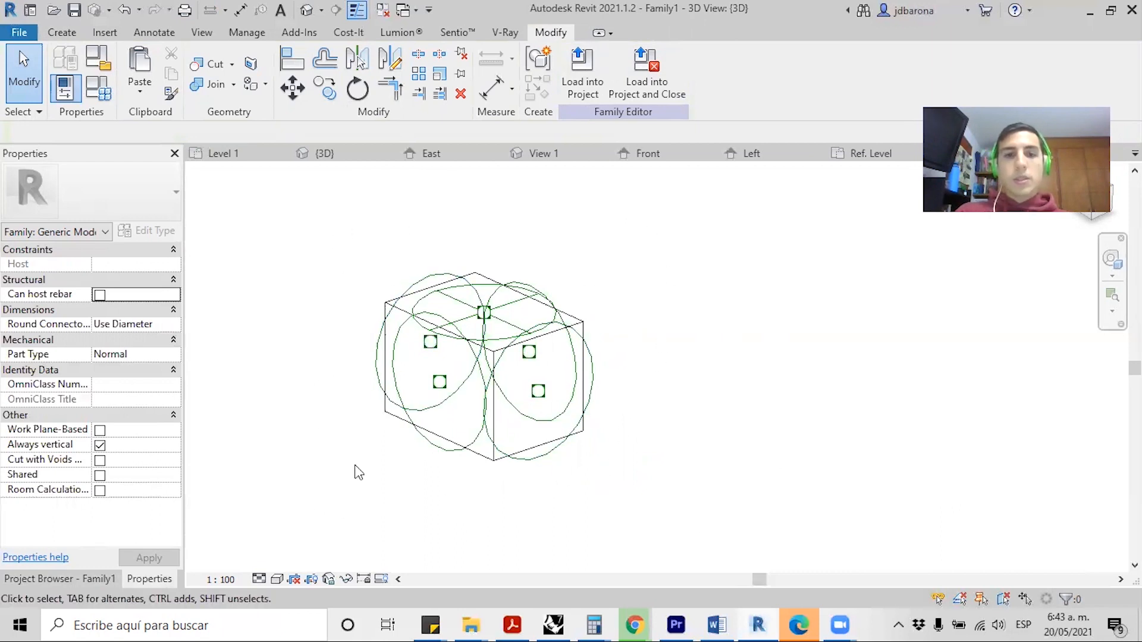
- Load the family into the project and close it, saving it on the desktop as Familia 1
left_click(668, 89)
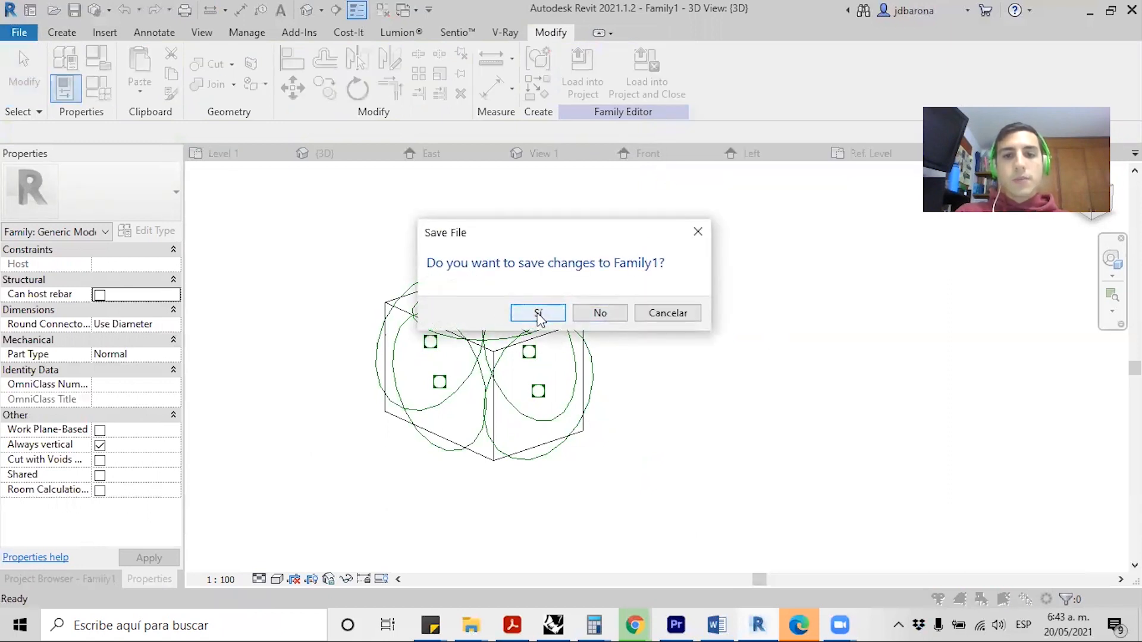
left_click(539, 314)
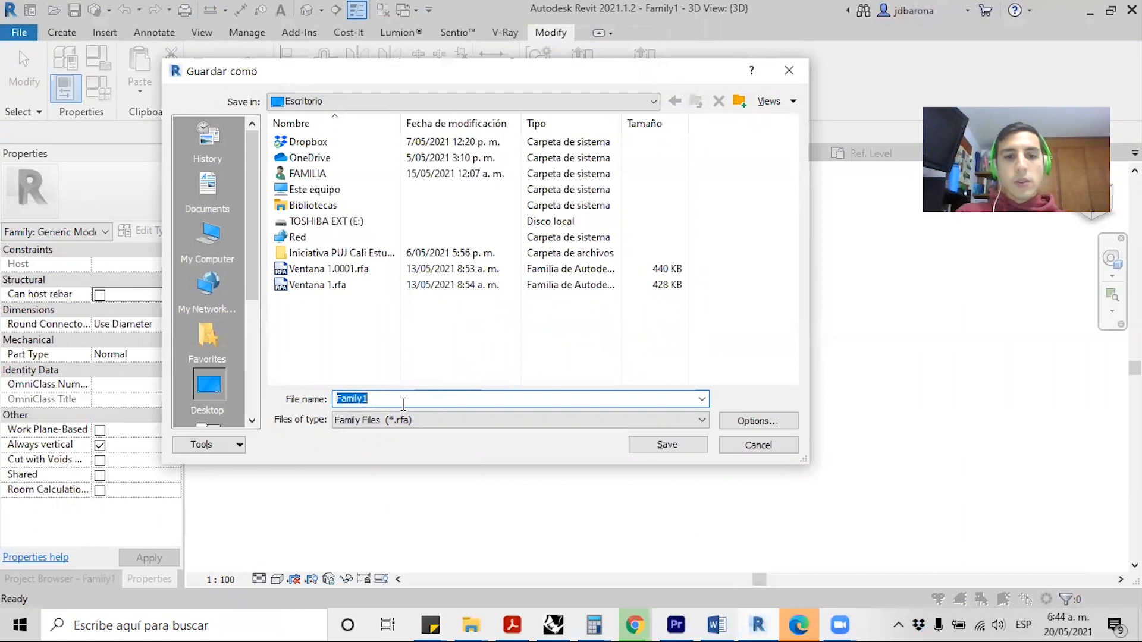
type("Famil")
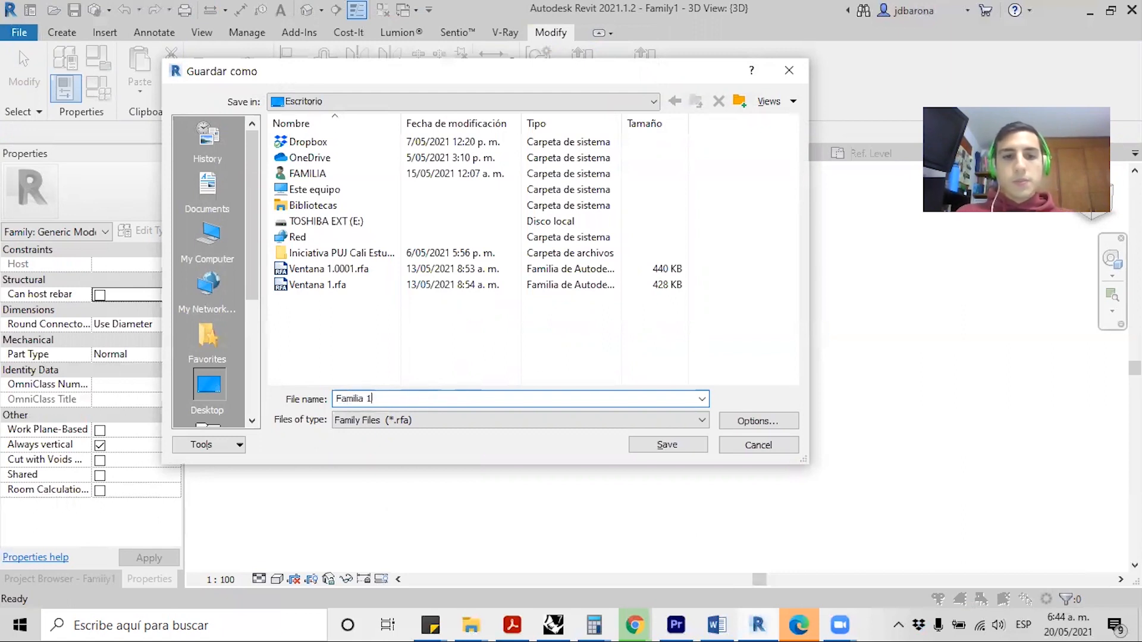
key("Return")
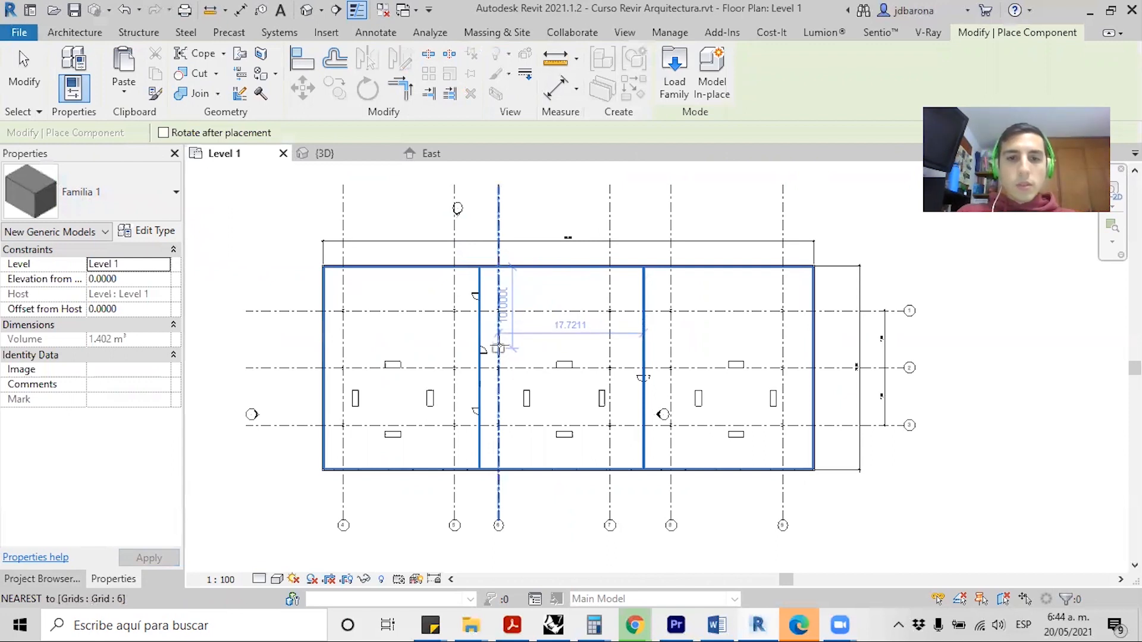
- Place Familia 1 inside the building's middle room and outside below the building on Level 1, and switch to the project's 3D view
left_click(543, 355)
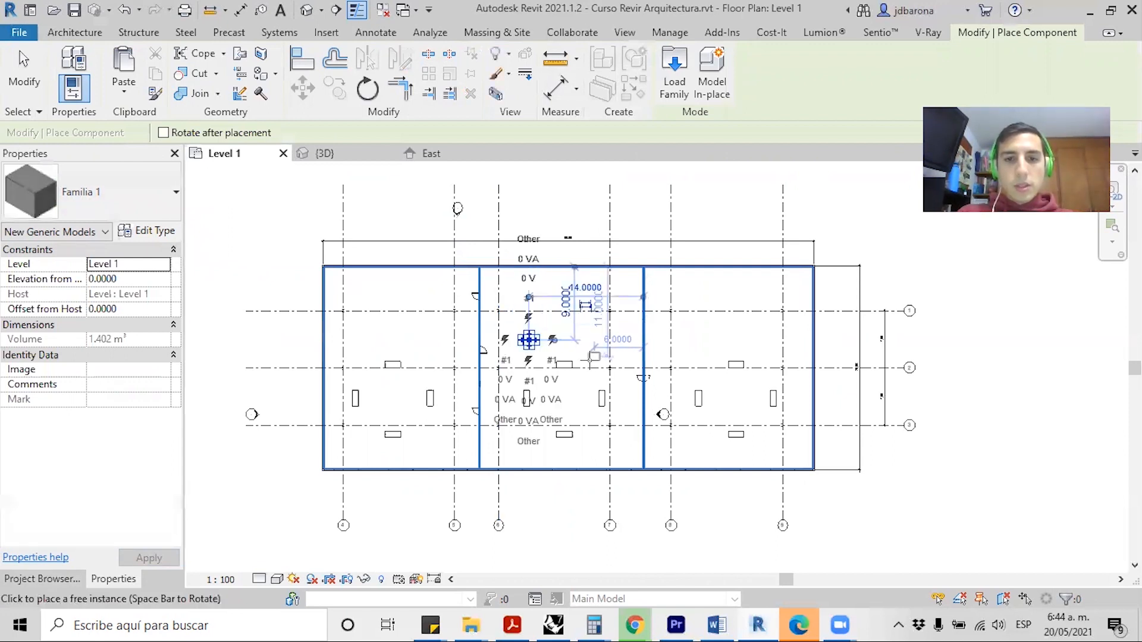
scroll(554, 271, "down", 1)
scroll(593, 481, "down", 1)
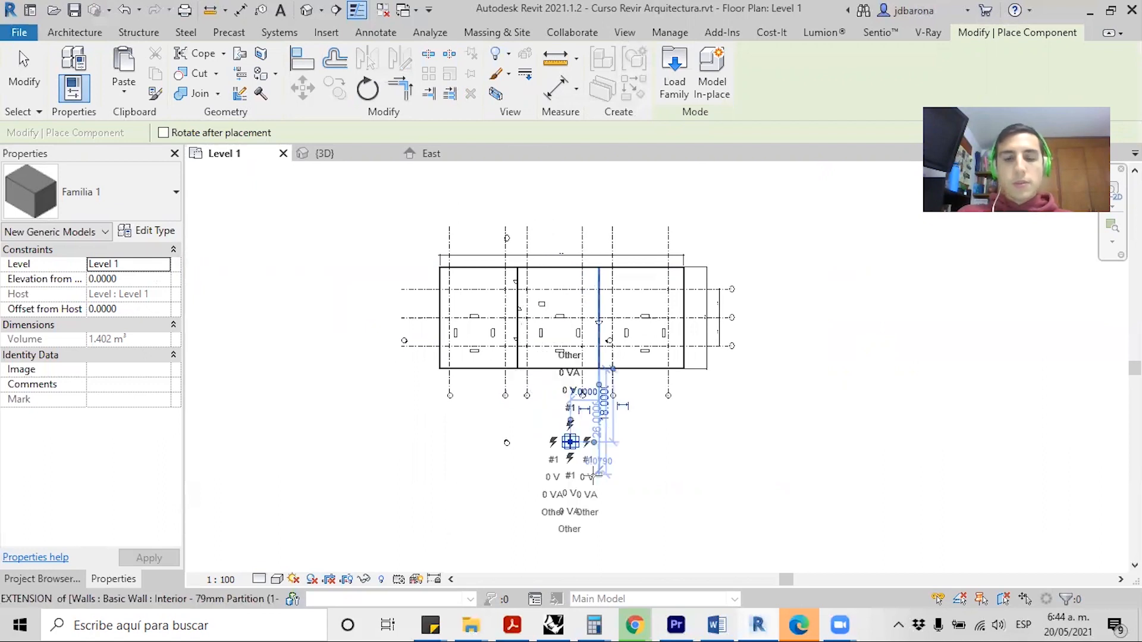
scroll(572, 458, "up", 4)
key("Escape")
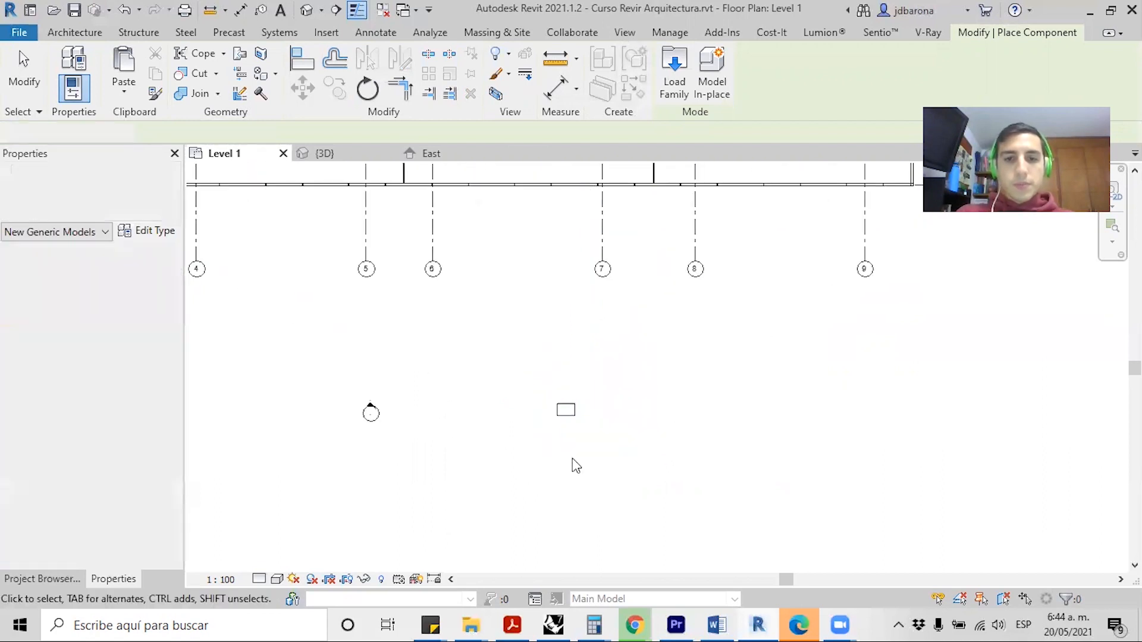
left_click(324, 153)
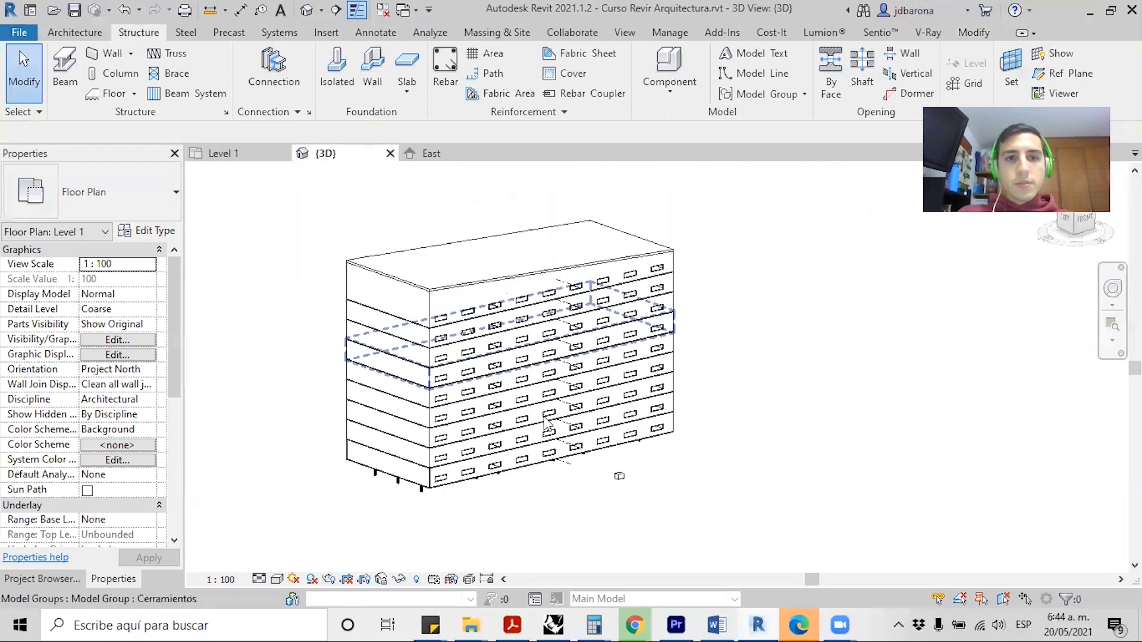
- Examine the electrical connectors on the faces of the Familia 1 box outside the building, including the circuit options of a side-face connector
scroll(625, 485, "up", 3)
scroll(625, 485, "up", 3)
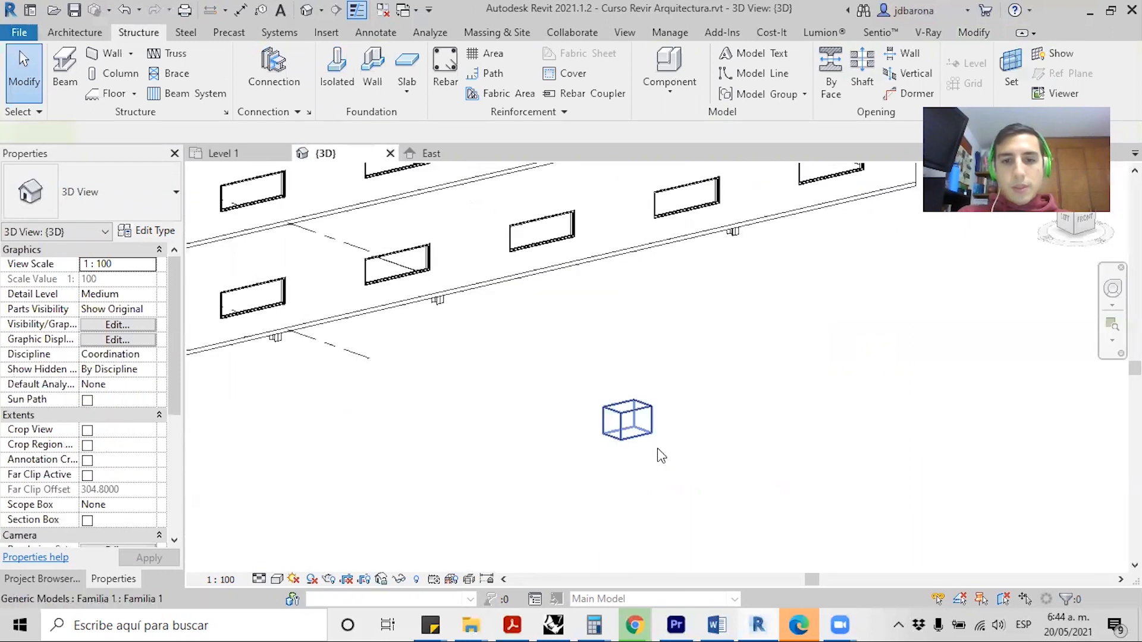
left_click(627, 418)
scroll(687, 461, "up", 4)
mouse_move(683, 458)
middle_mouse_down("shift")
mouse_move(666, 464)
mouse_move(689, 459)
middle_mouse_up("shift")
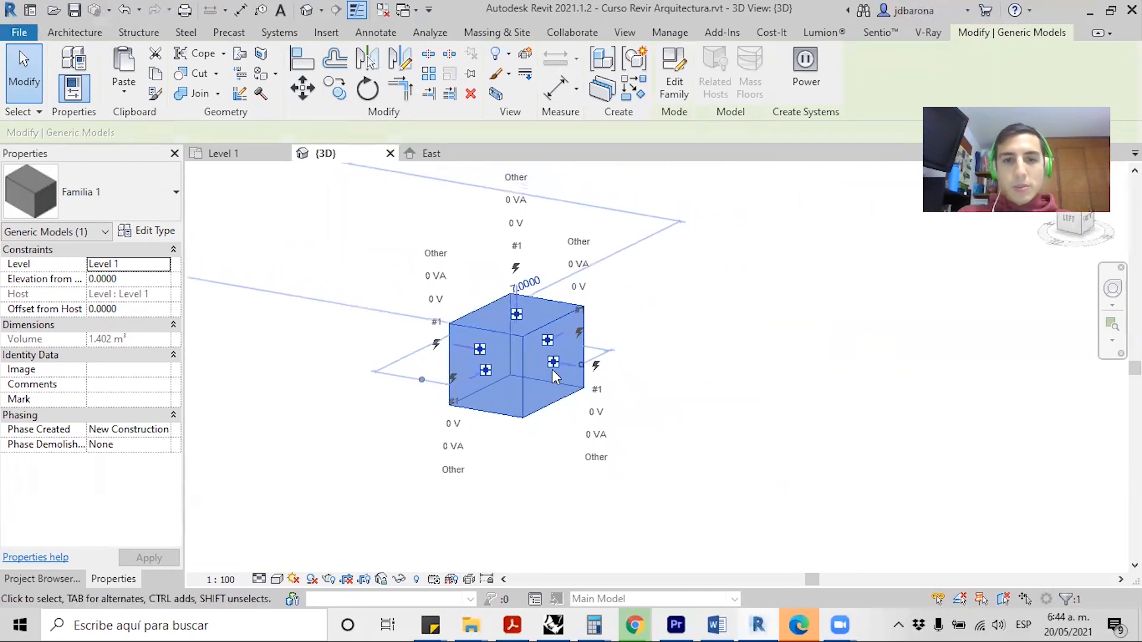
left_click_drag(557, 361, 552, 364)
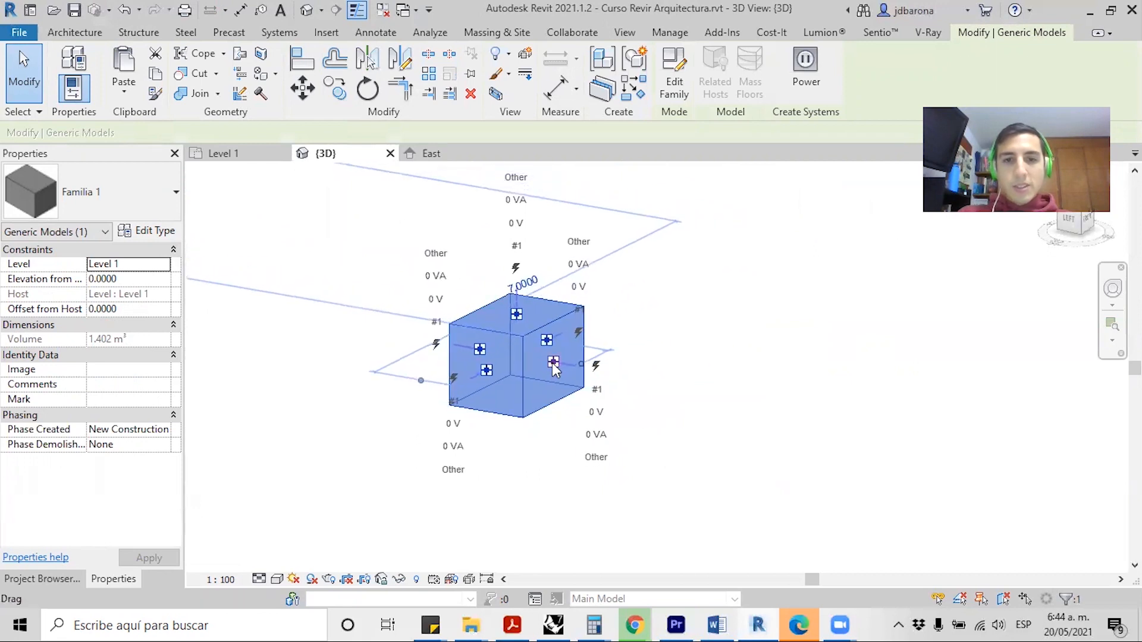
right_click(552, 363)
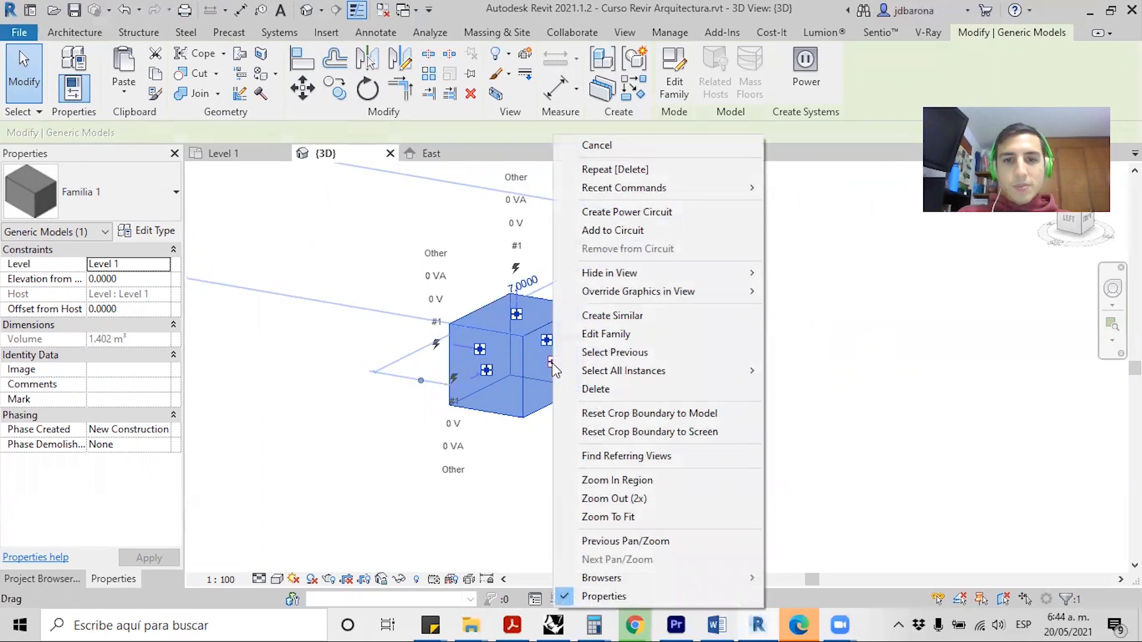
key("Escape")
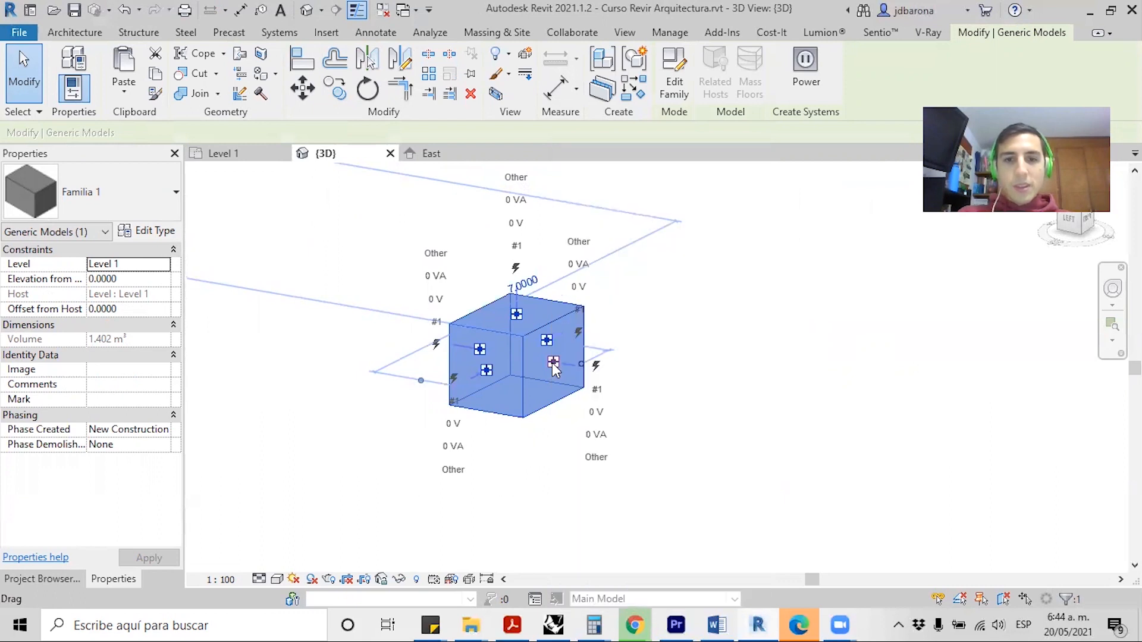
middle_click_drag(658, 349, 500, 297, "shift")
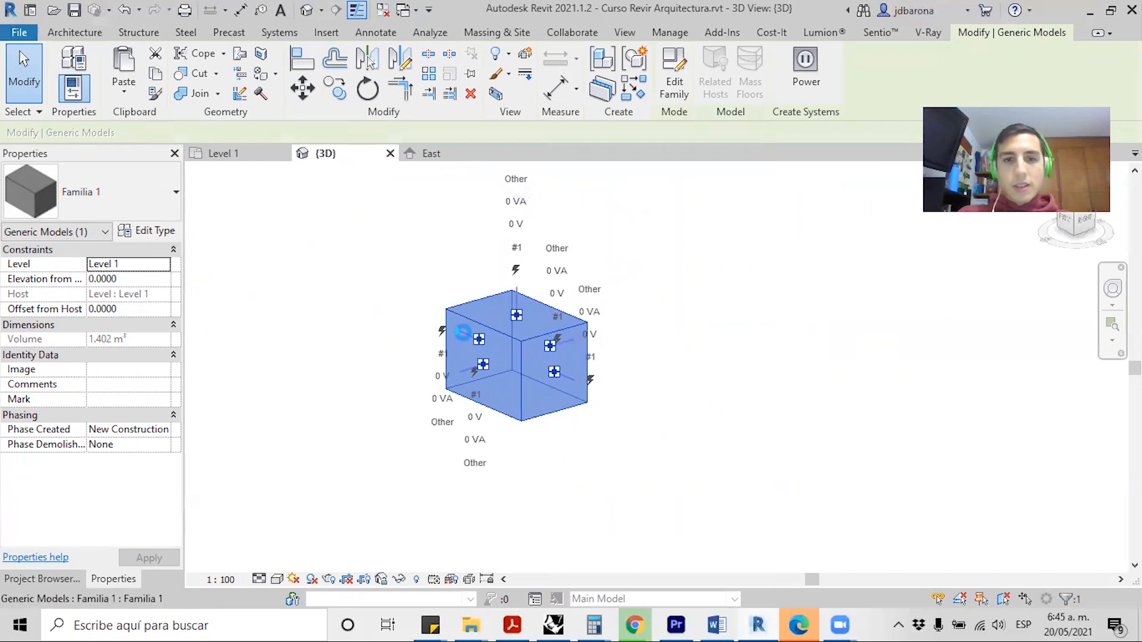
scroll(540, 380, "down", 5)
middle_click_drag(466, 414, 689, 311, "shift")
left_click(651, 353)
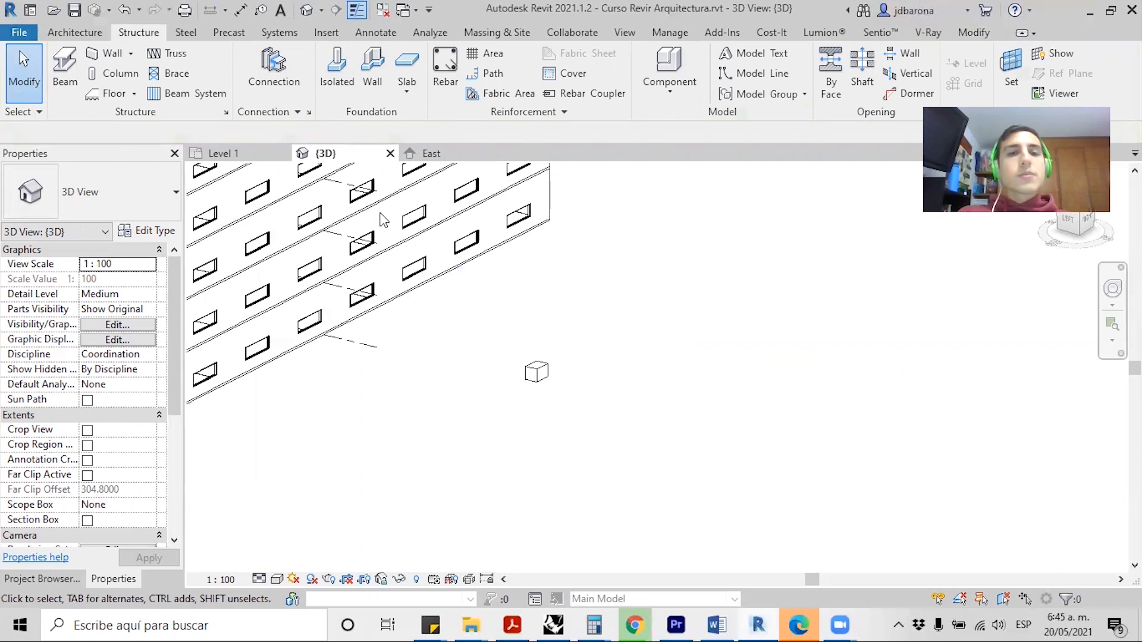
- Start a new family from a generic model template in the English templates folder
left_click(29, 26)
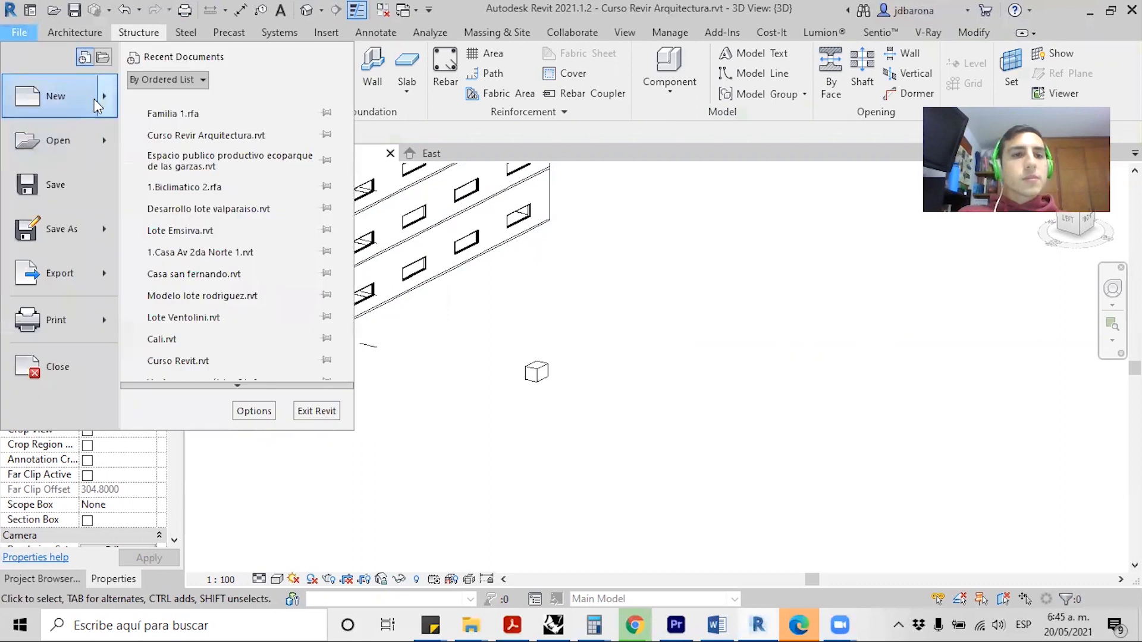
key("Escape")
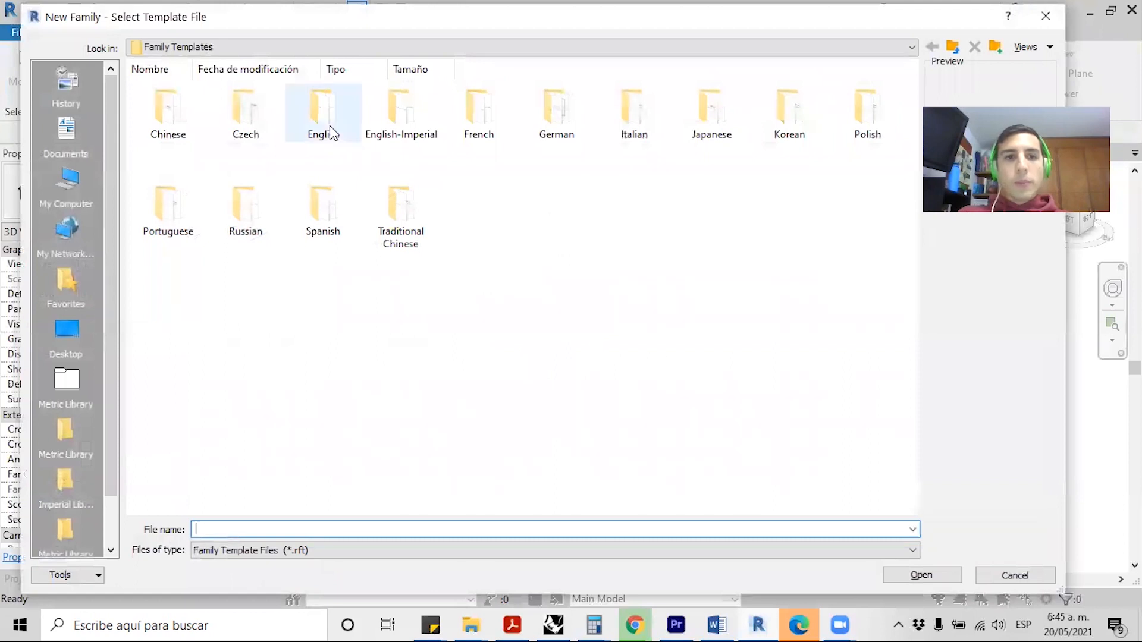
double_click(325, 128)
left_click(481, 323)
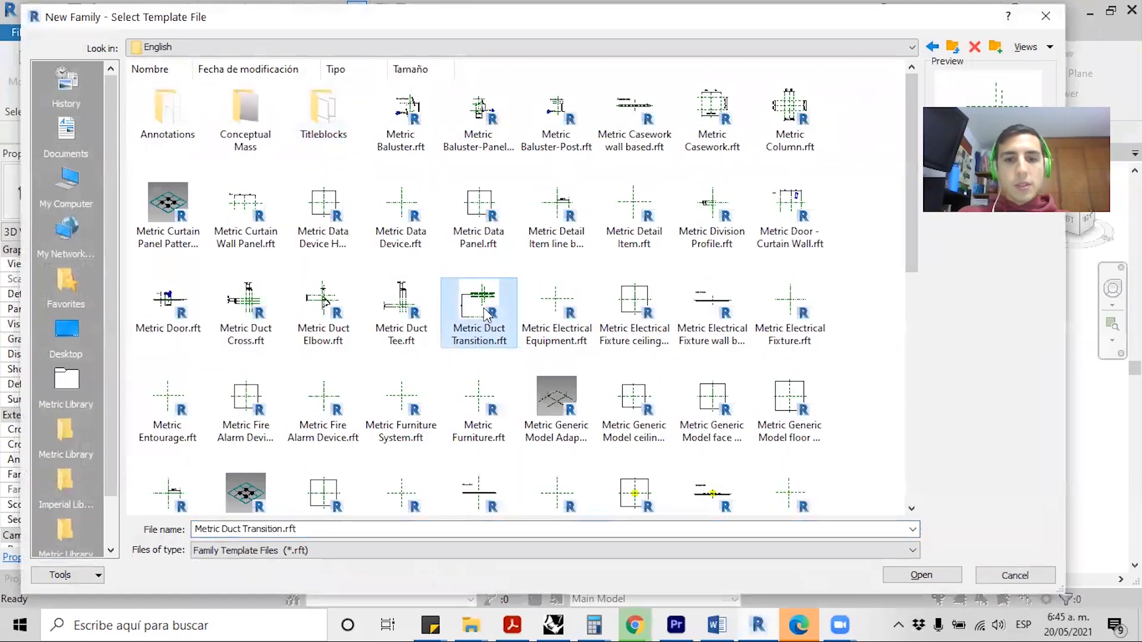
scroll(483, 308, "down", 6)
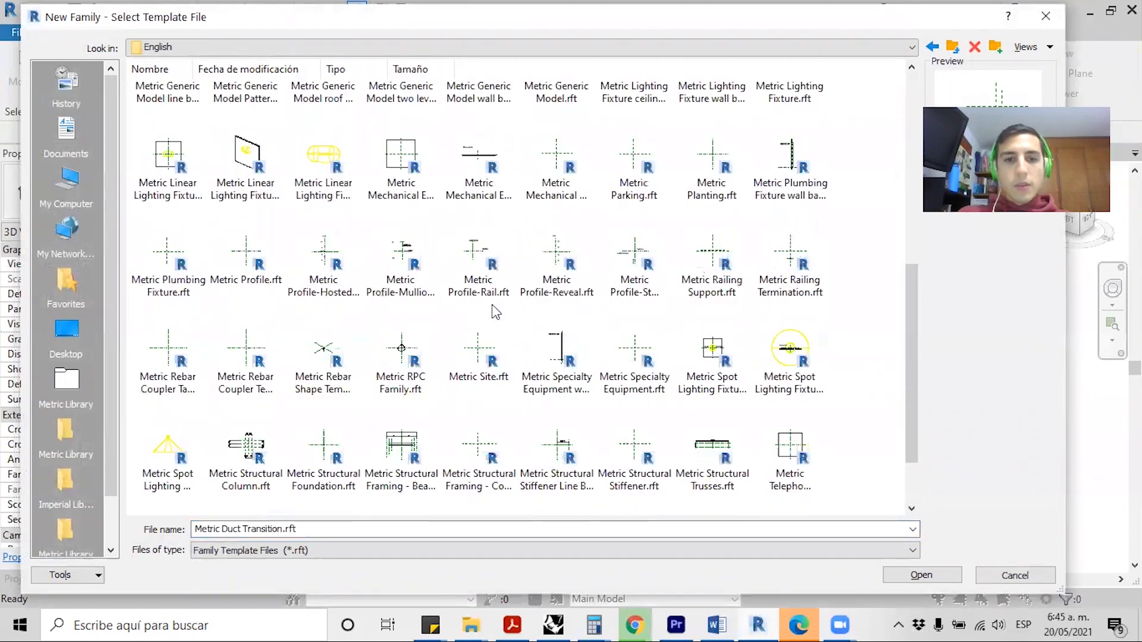
scroll(493, 307, "down", 1)
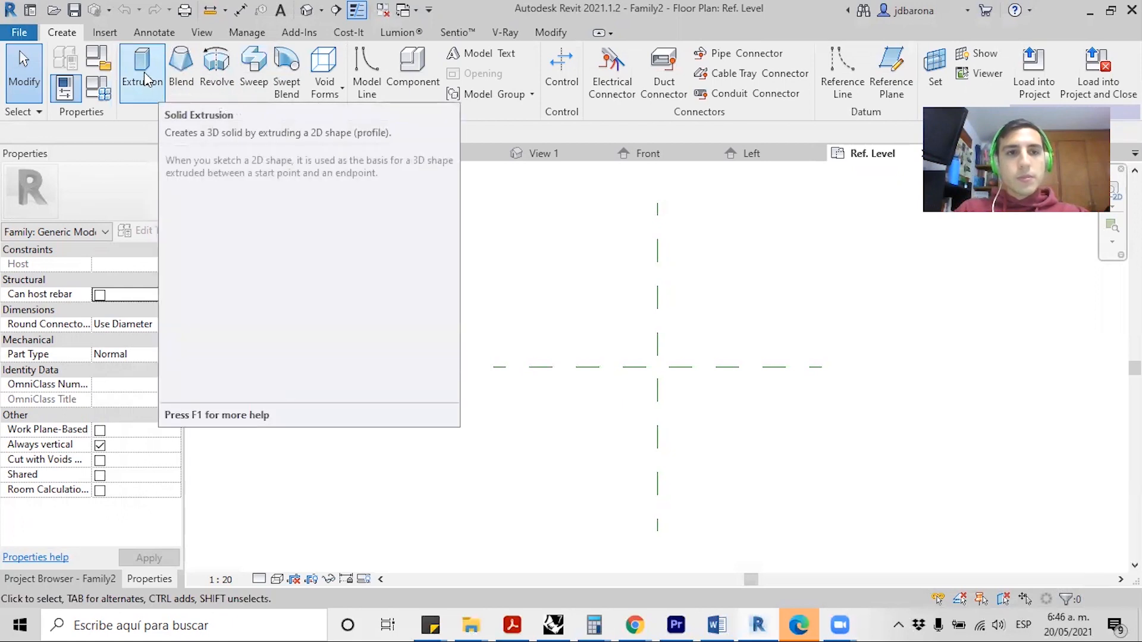
- Start an extrusion and sketch a rectangular profile about 2300 by 1600 mm around the intersection of the reference planes
left_click(145, 78)
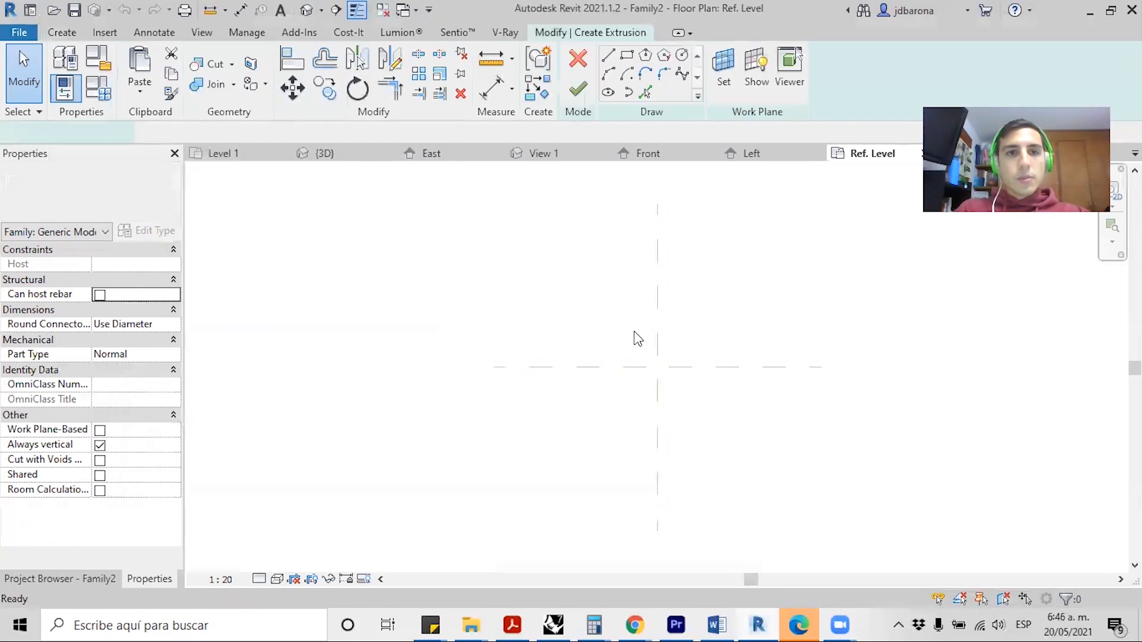
left_click(551, 433)
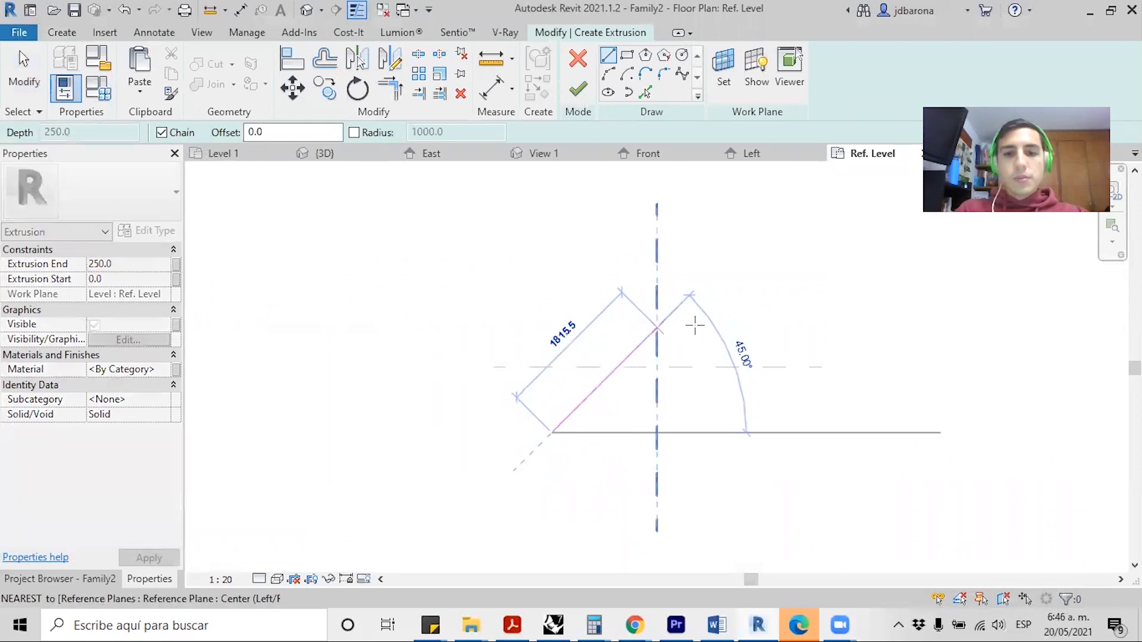
left_click(551, 318)
left_click(740, 318)
left_click(741, 449)
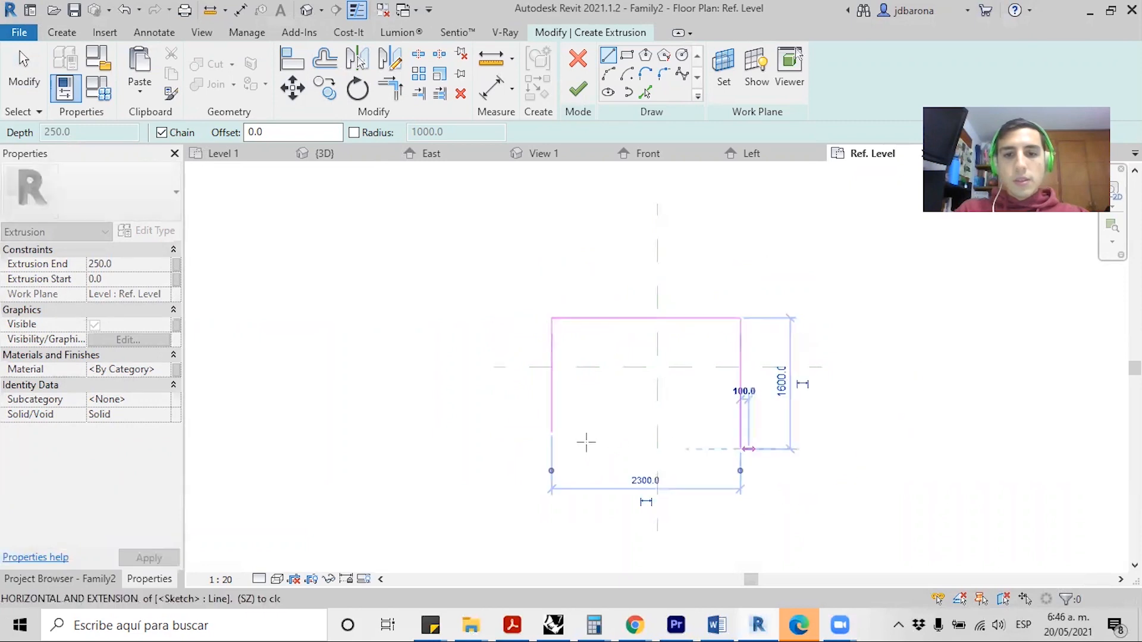
left_click(552, 450)
key("Escape")
- Close the open lower-left corner of the profile by trimming its left and lower lines together
key("t")
key("r")
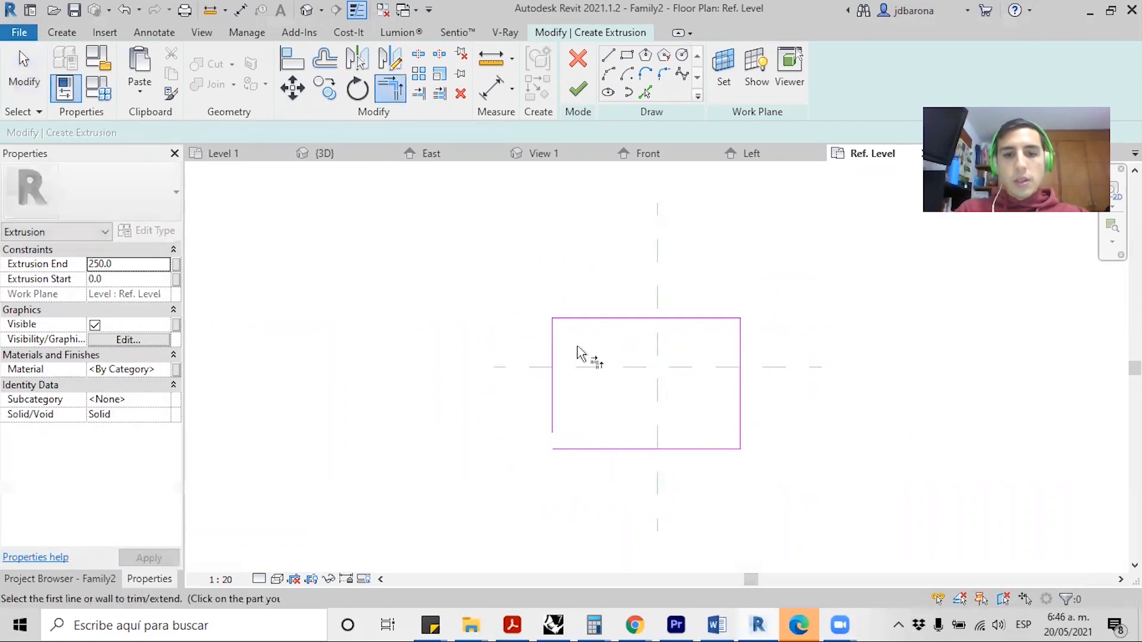
left_click(580, 456)
left_click(554, 413)
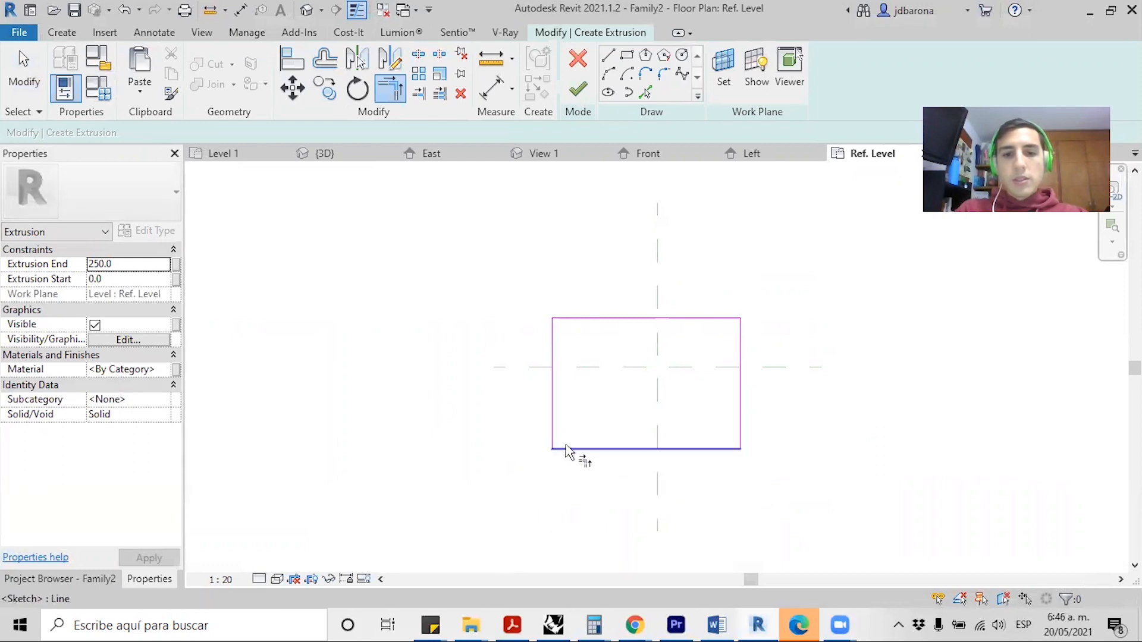
key("Escape")
- Add aligned dimensions from the profile's opposite sides to the center reference planes, one chain horizontal and one vertical
key("d")
key("i")
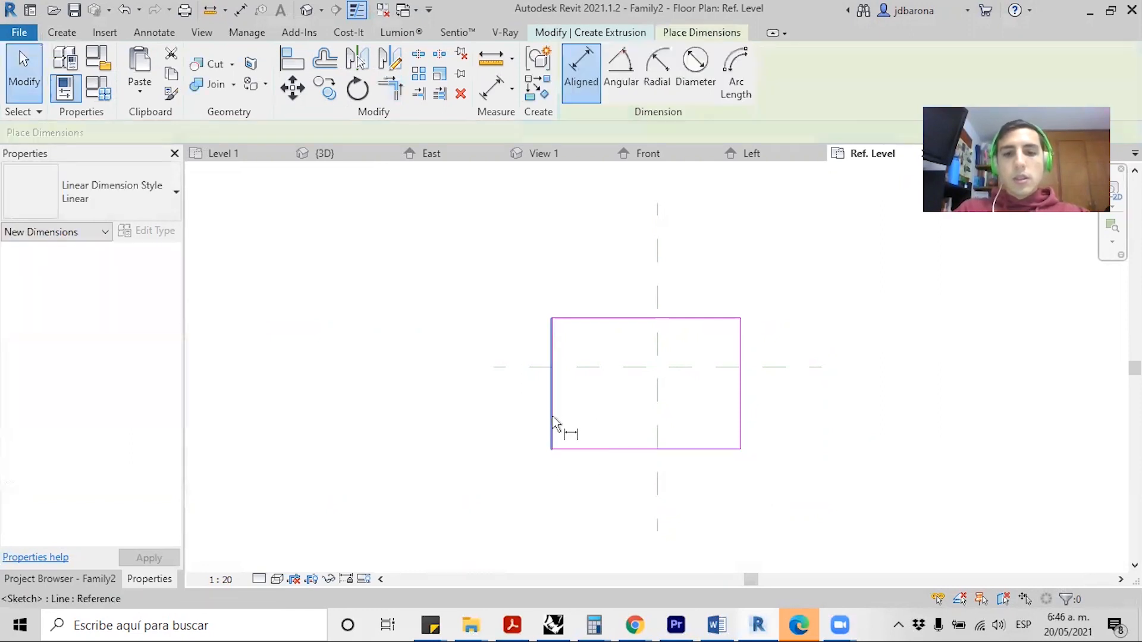
left_click(553, 420)
left_click(658, 411)
left_click(741, 408)
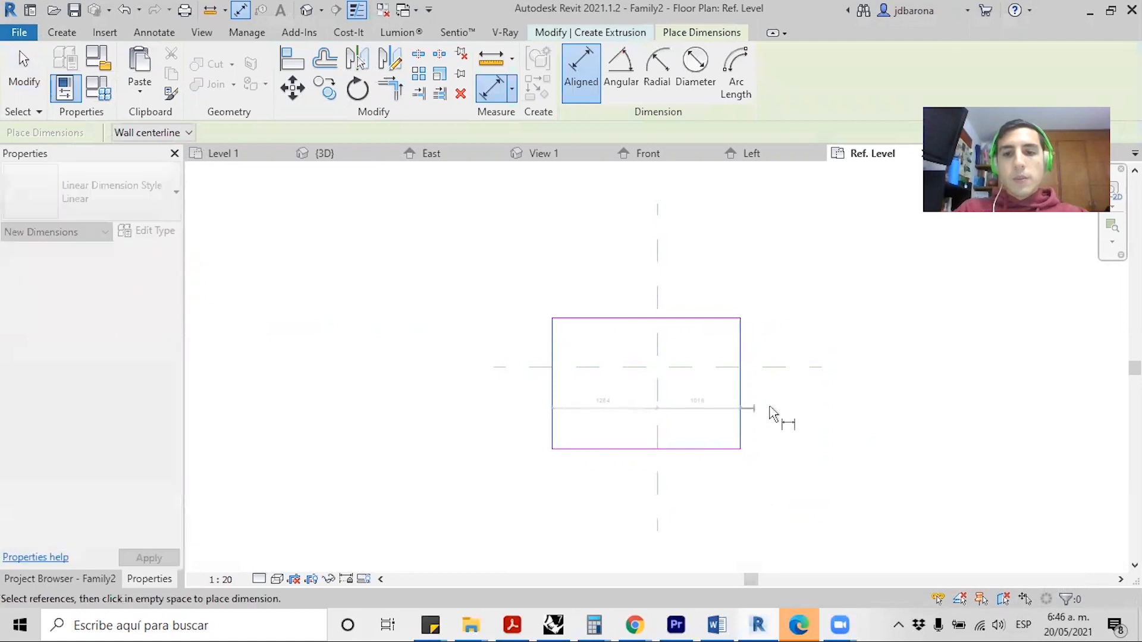
left_click(789, 410)
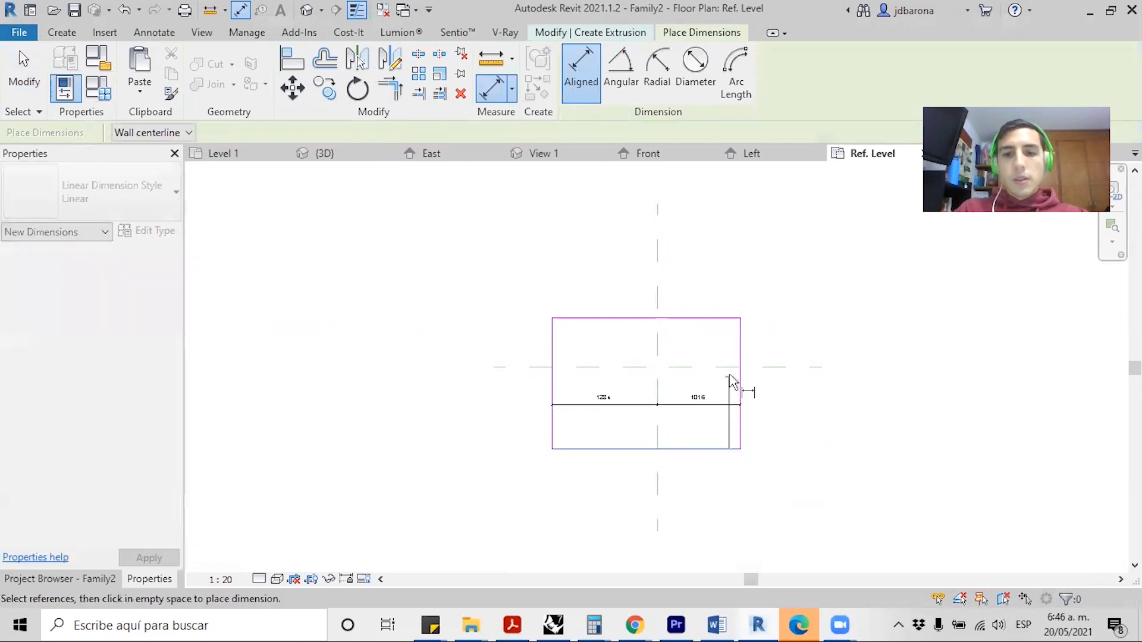
left_click(718, 318)
left_click(718, 275)
key("Escape")
key("Escape")
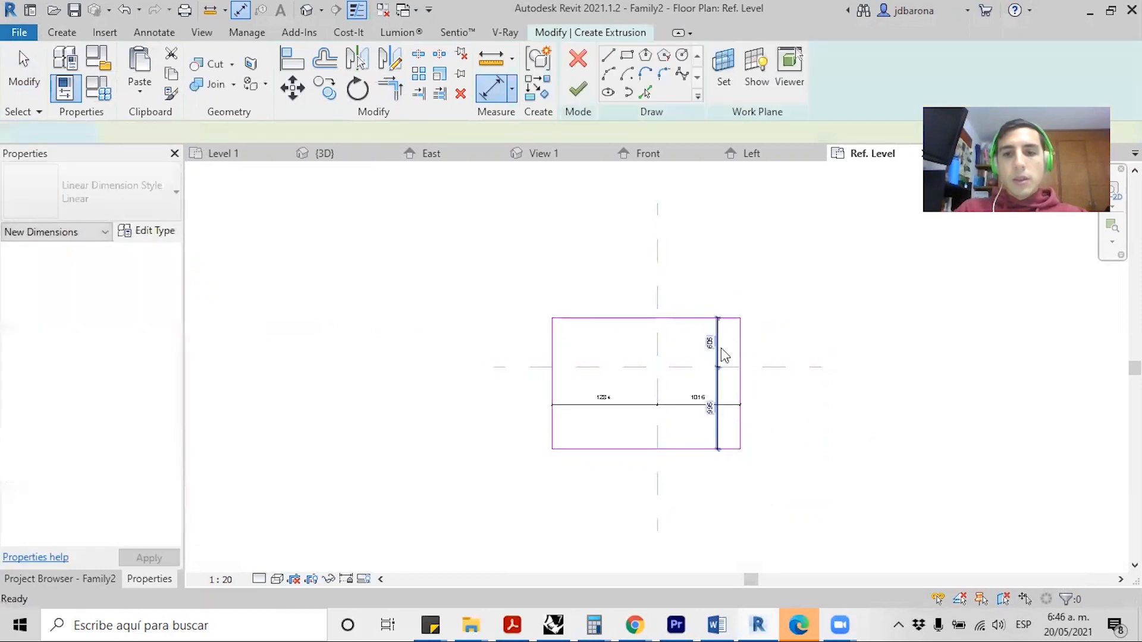
- Apply the equality constraint to the vertical and horizontal dimension chains to center the profile on the reference planes
left_click(720, 348)
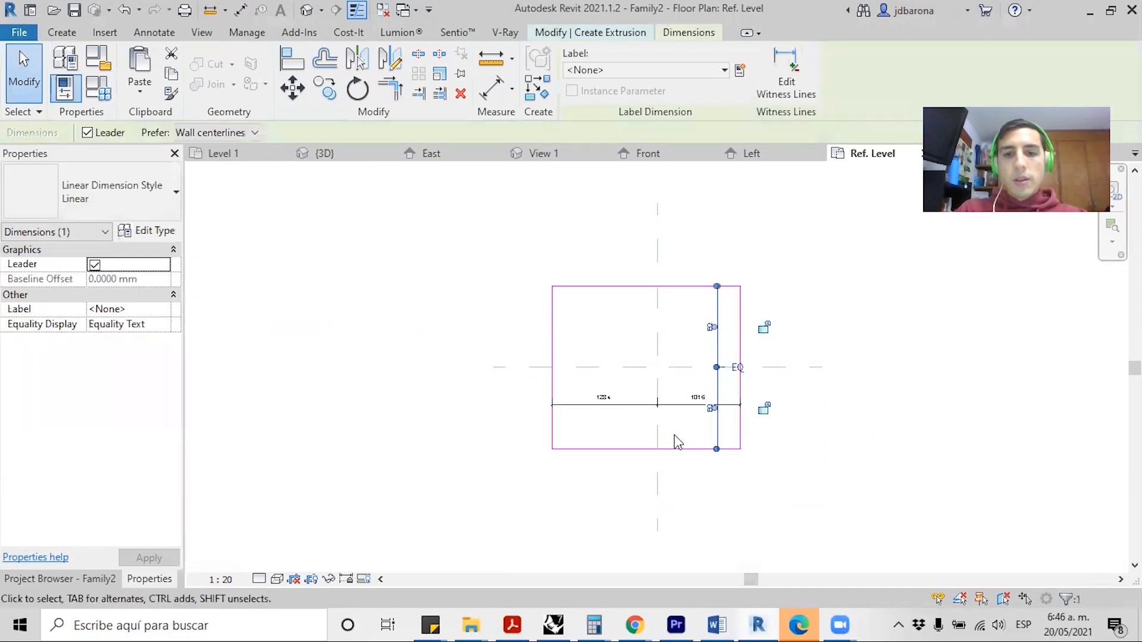
left_click(601, 405)
left_click(648, 382)
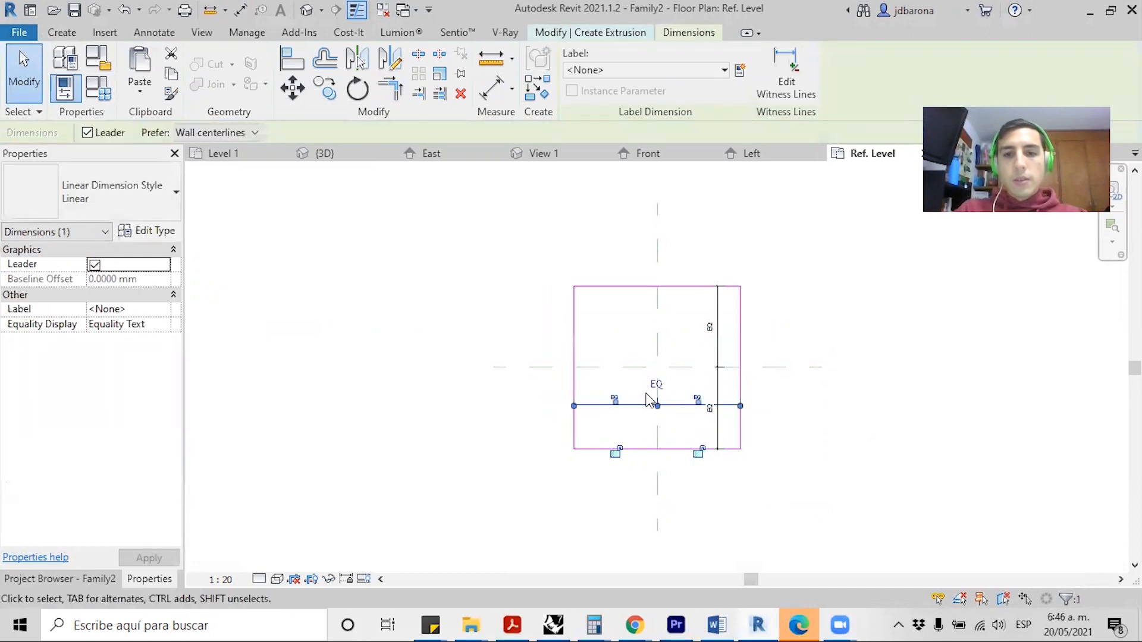
key("Escape")
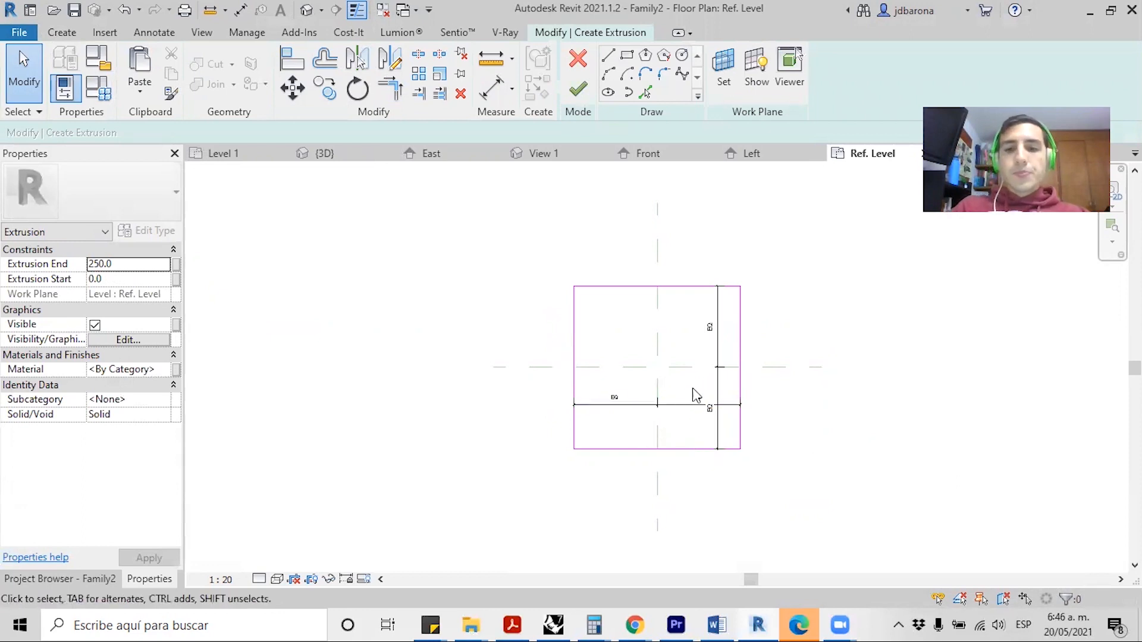
- Delete the vertical and horizontal equality dimensions from the profile sketch
scroll(696, 392, "up", 2)
left_click(734, 387)
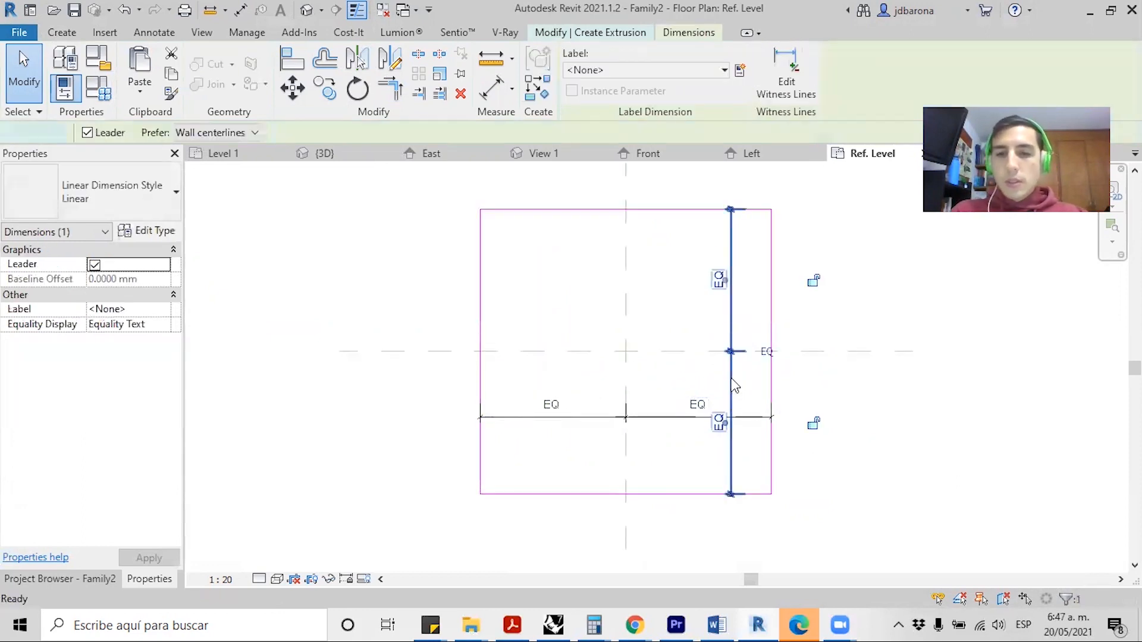
key("Delete")
left_click(694, 425)
key("Delete")
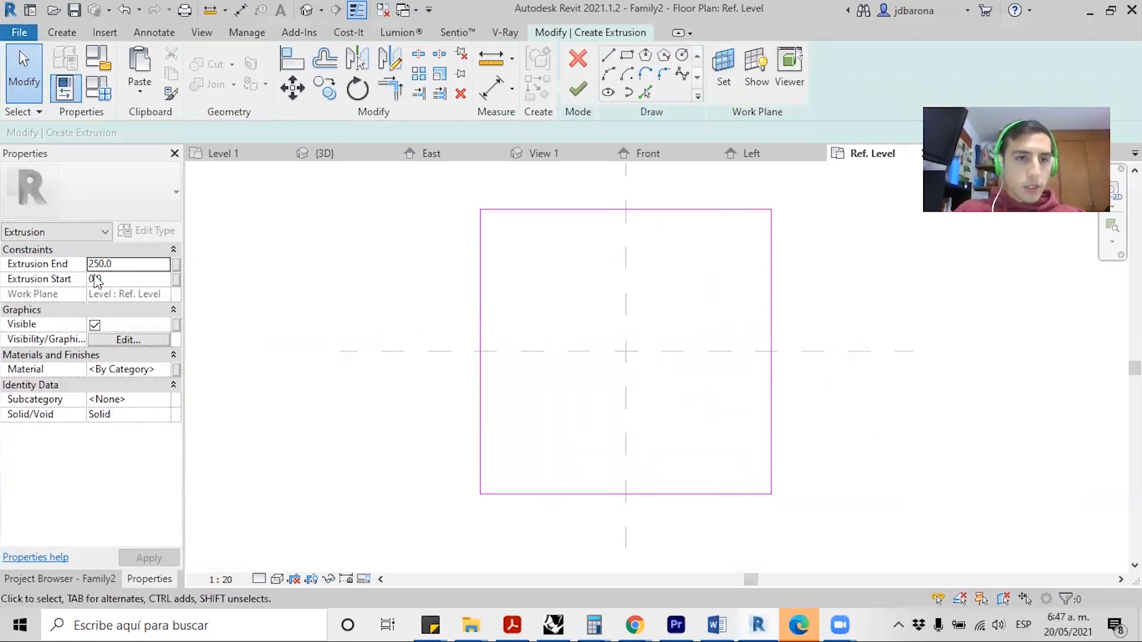
- Set the extrusion end to 1000 mm and finish the extrusion
left_click(115, 267)
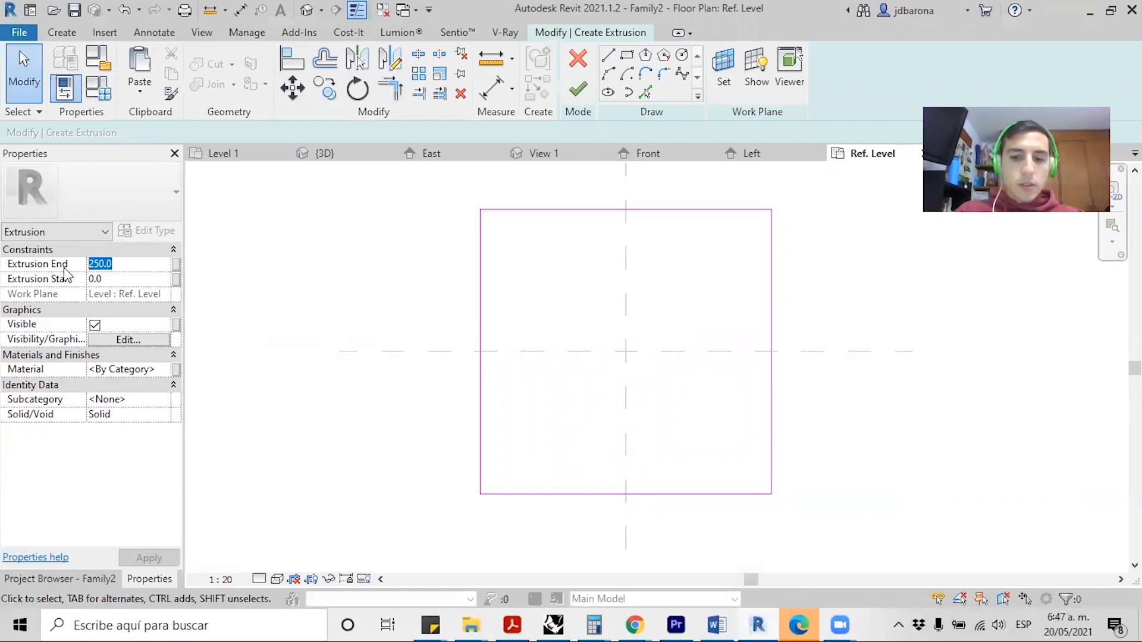
type("100")
key("Return")
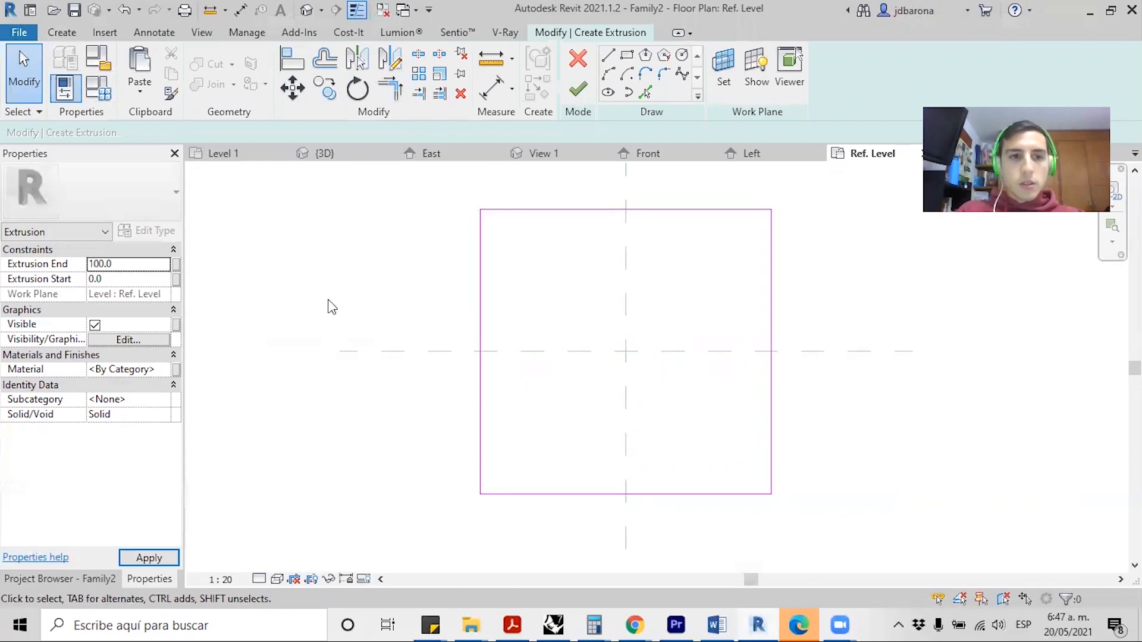
left_click(130, 261)
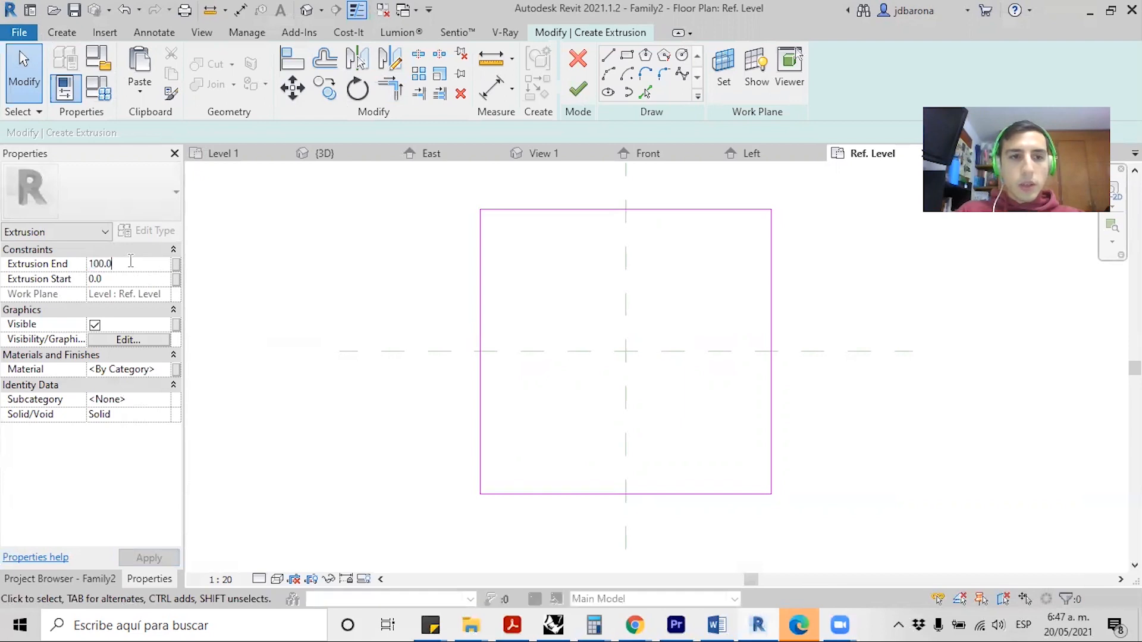
type("1")
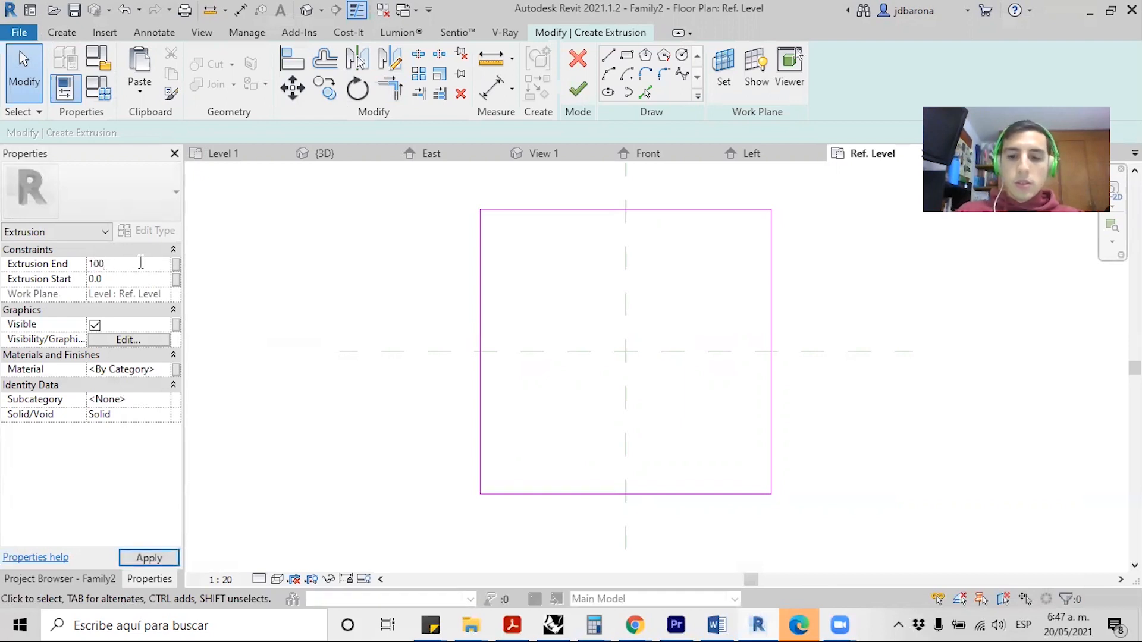
left_click(578, 89)
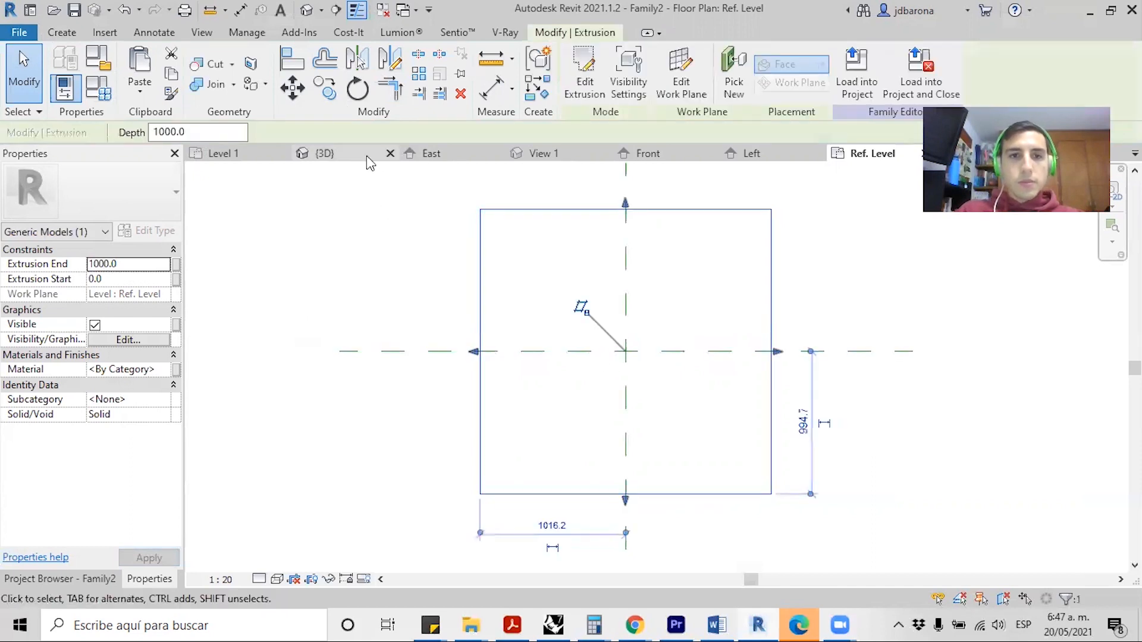
- Open the default 3D view of the box and set the family's length units to meters with 2 decimal places
left_click(306, 9)
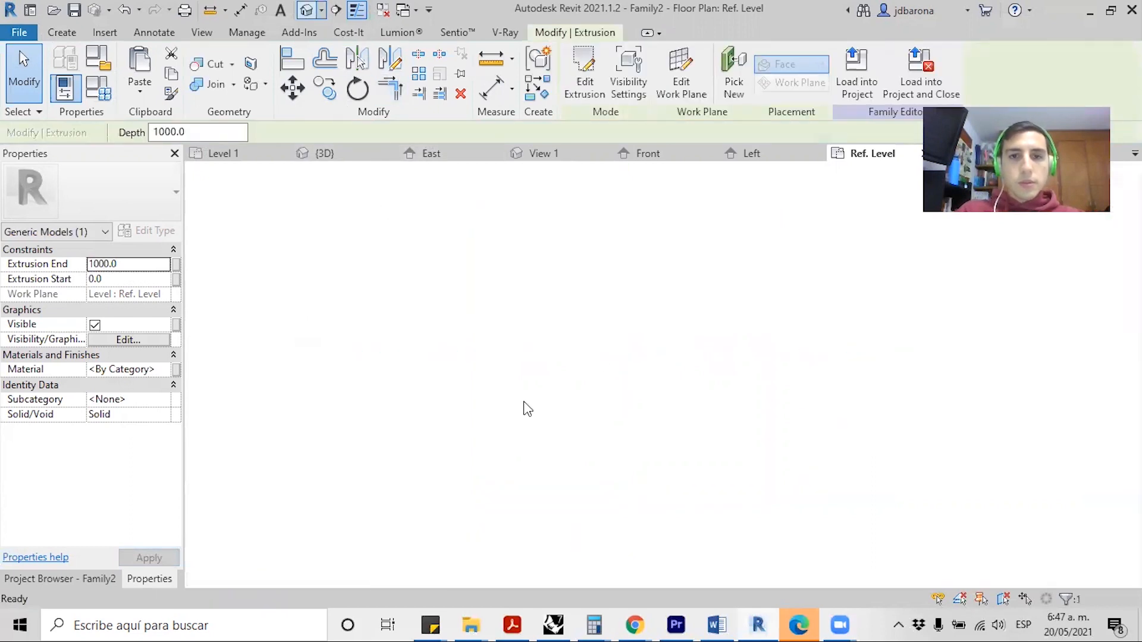
middle_click_drag(549, 472, 738, 408, "shift")
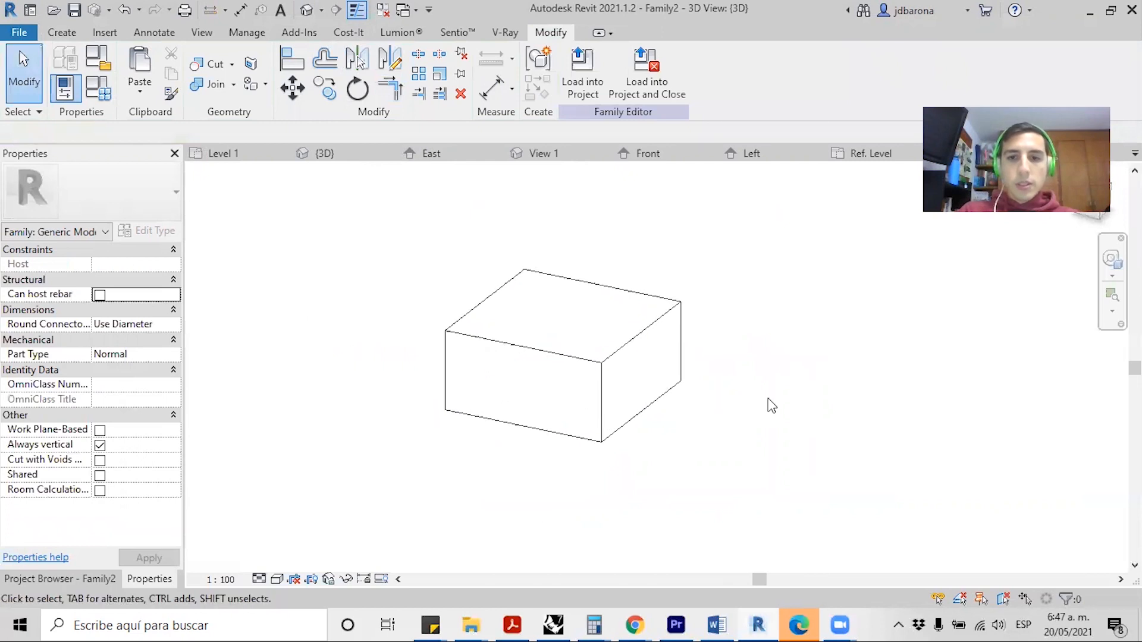
key("u")
key("n")
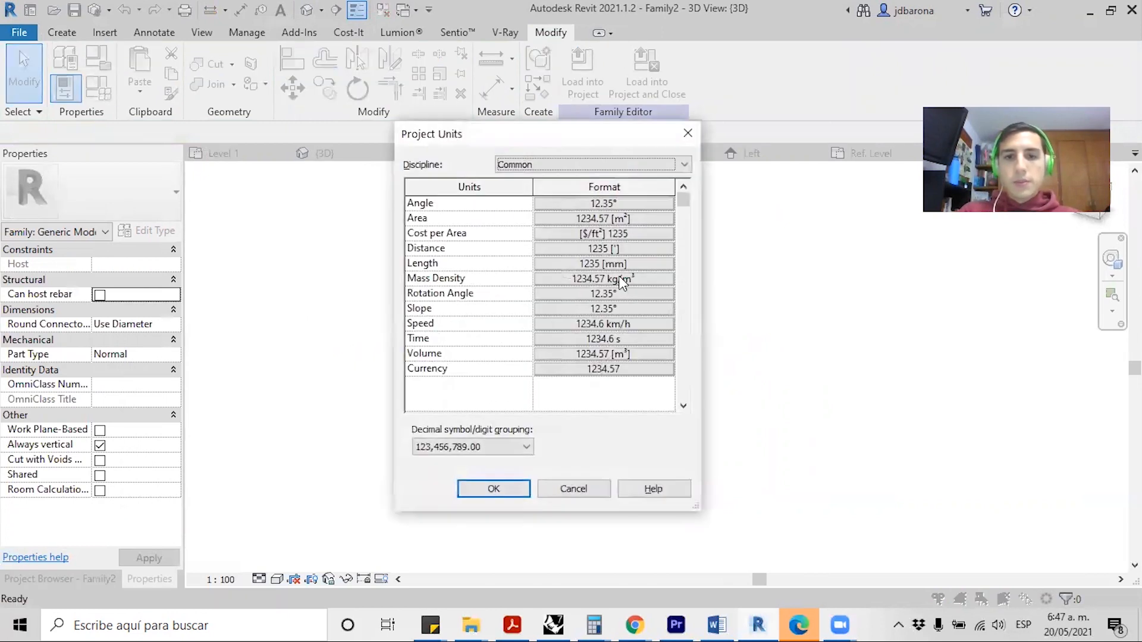
left_click(580, 262)
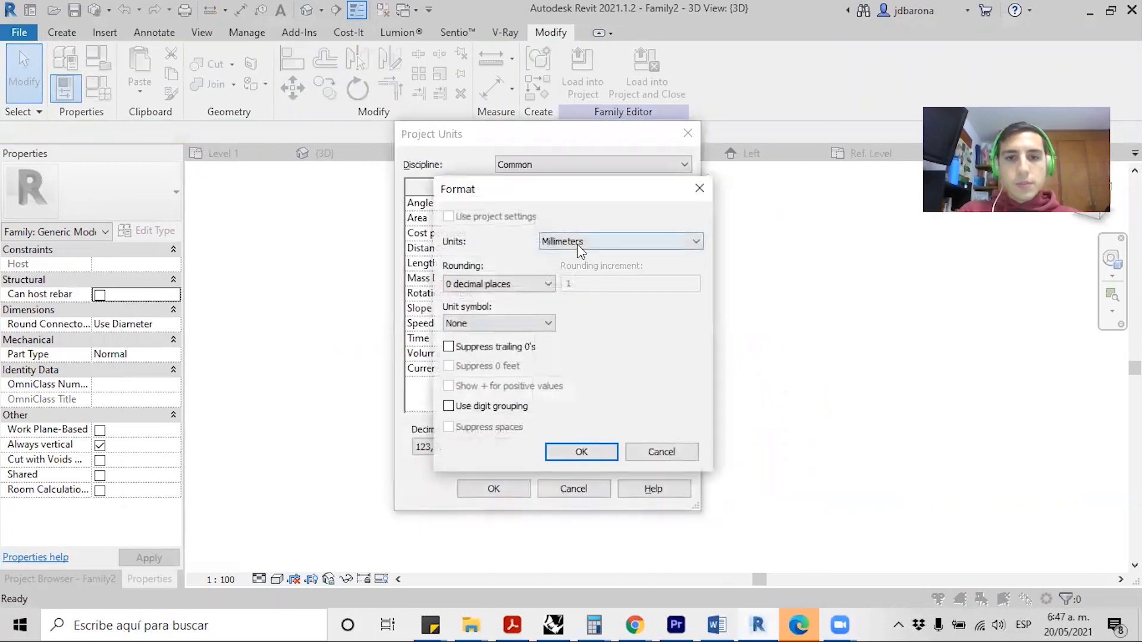
left_click(578, 241)
left_click(556, 299)
left_click(461, 284)
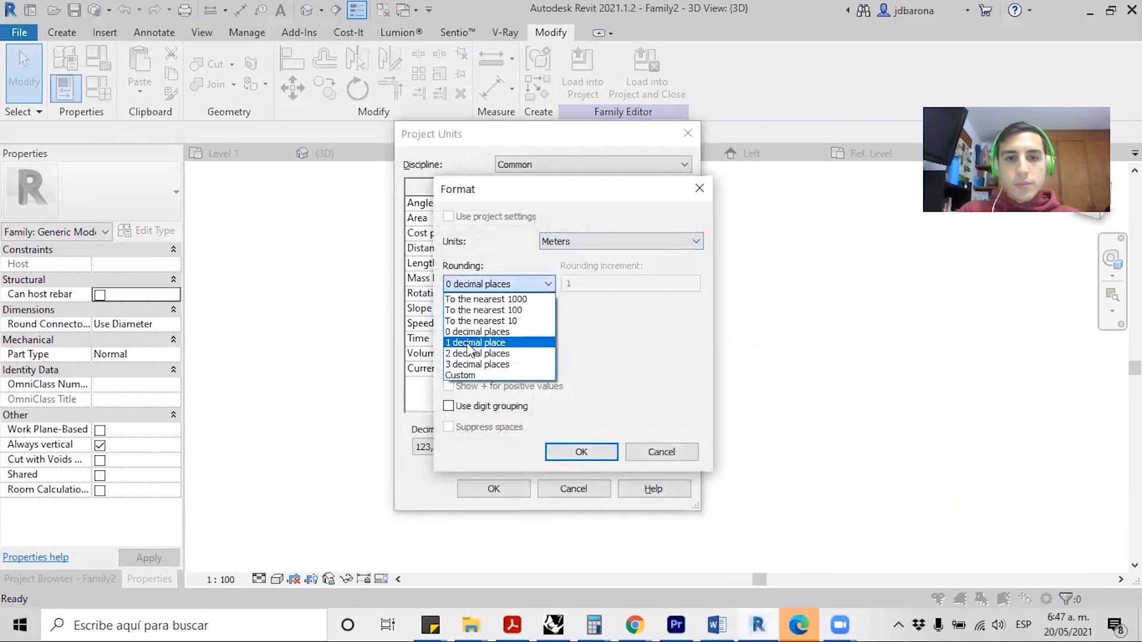
left_click(468, 355)
left_click(586, 454)
left_click(515, 493)
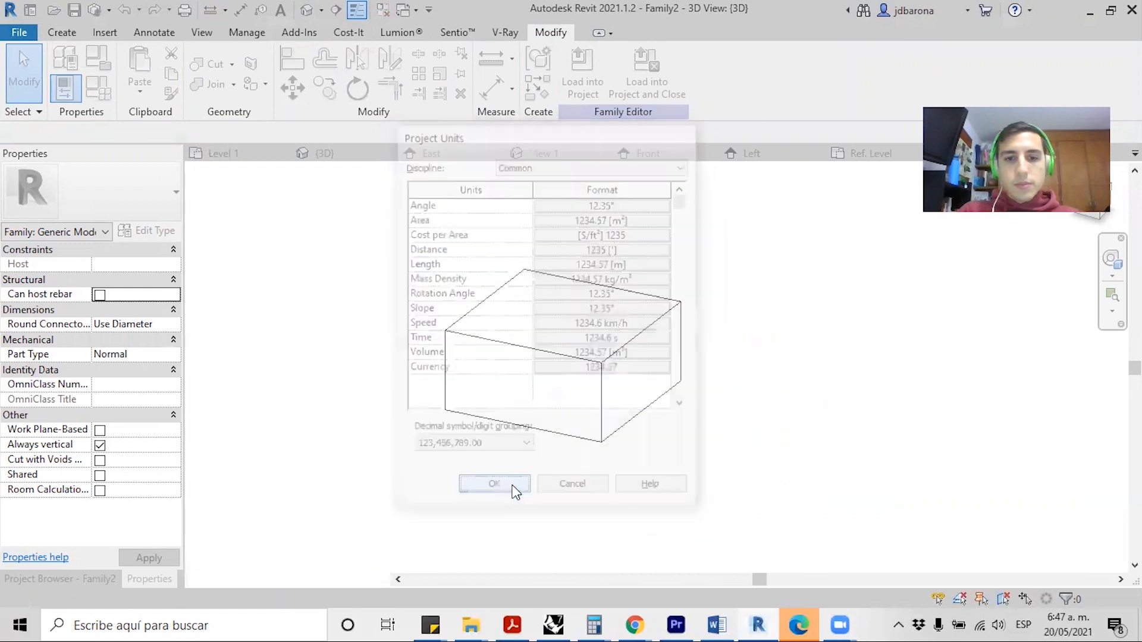
middle_click_drag(586, 311, 620, 365, "shift")
left_click(702, 400)
middle_click_drag(701, 400, 815, 406, "shift")
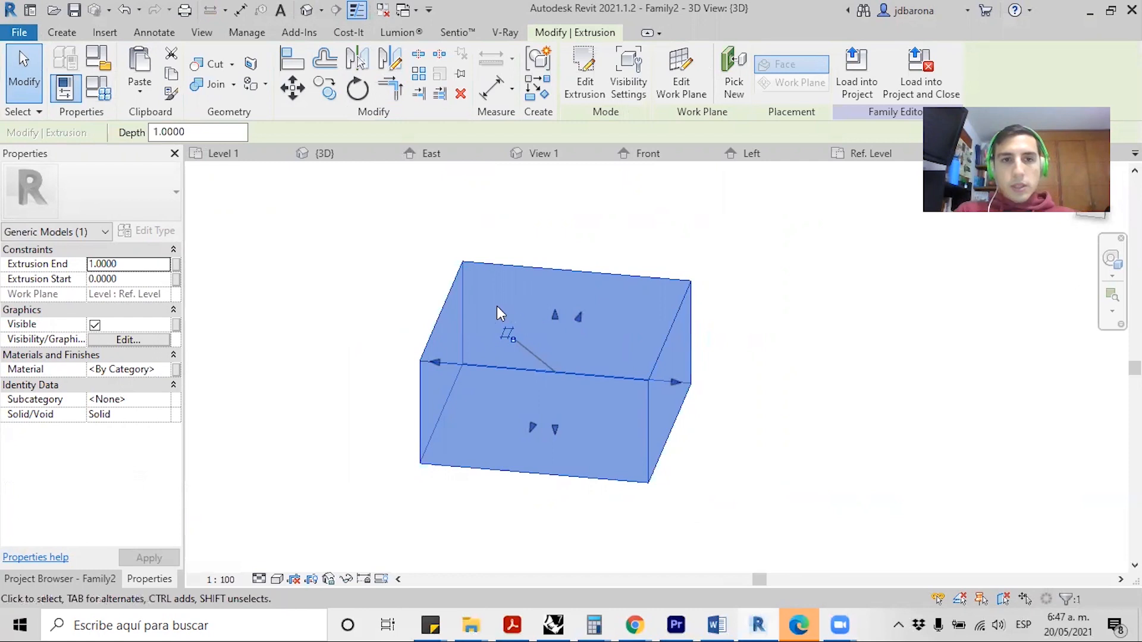
- In the Ref. Level plan, add aligned dimensions across the box's overall vertical and horizontal extents
left_click(857, 156)
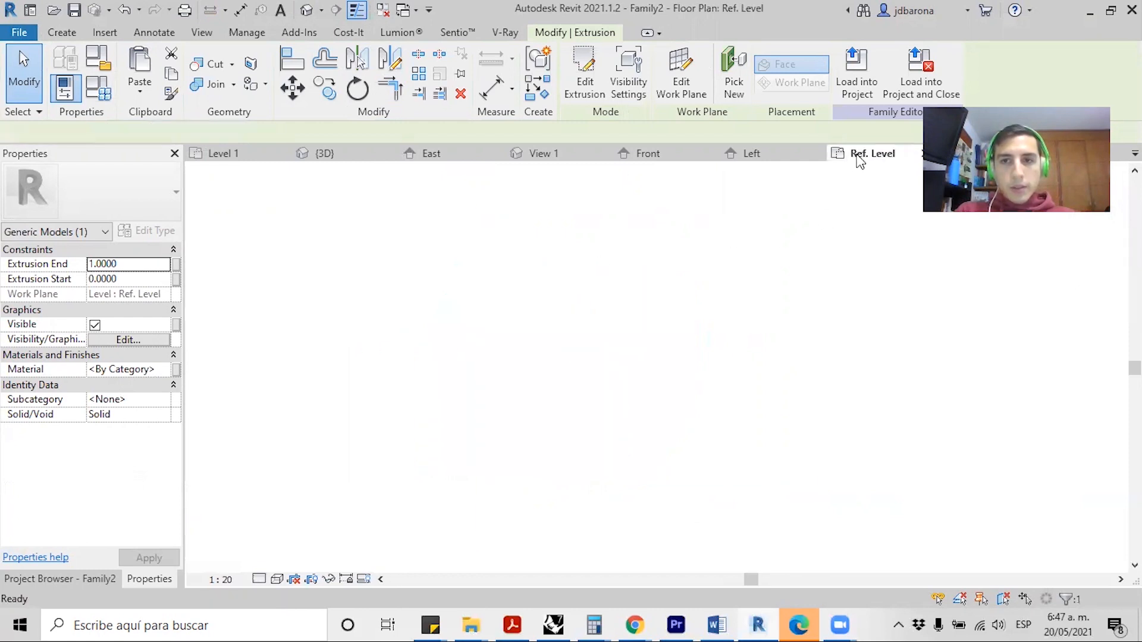
left_click(864, 280)
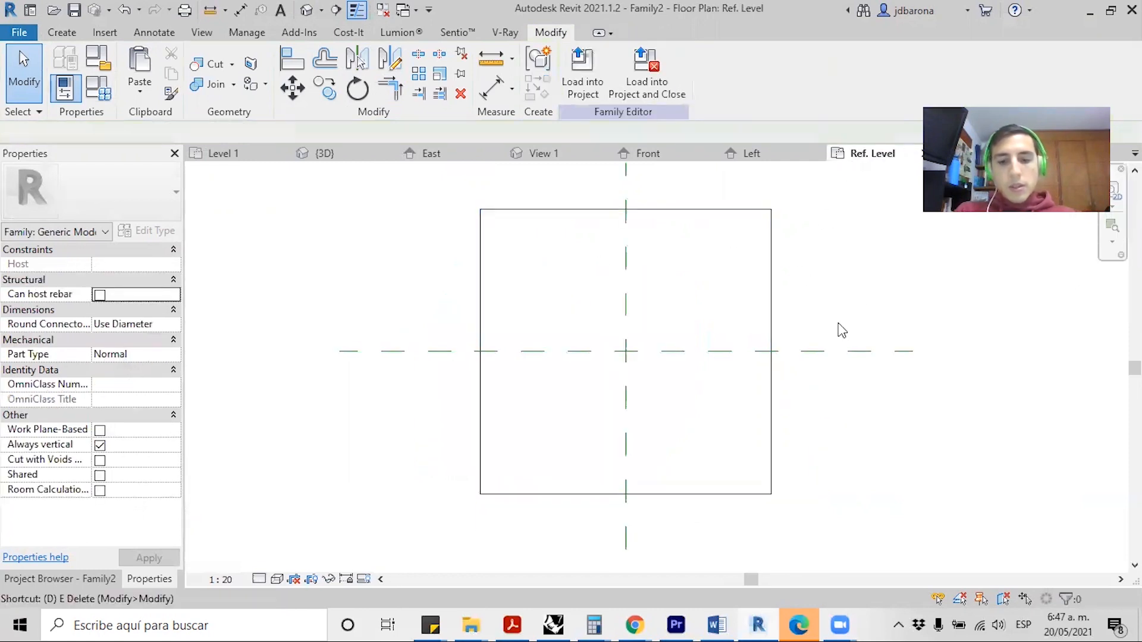
key("i")
left_click(732, 495)
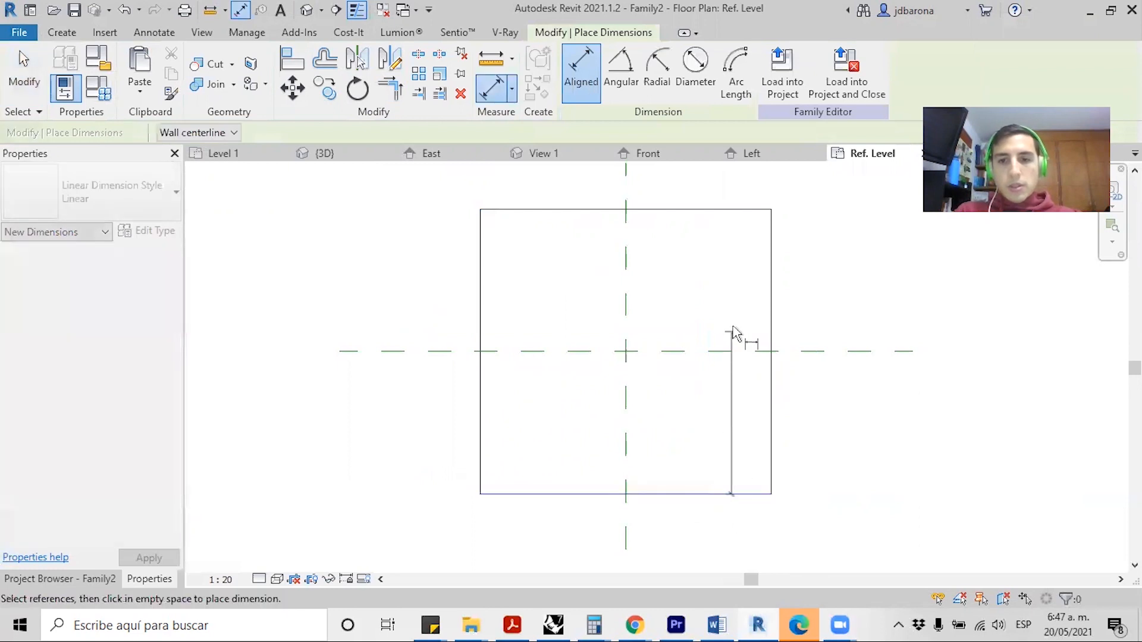
left_click(733, 211)
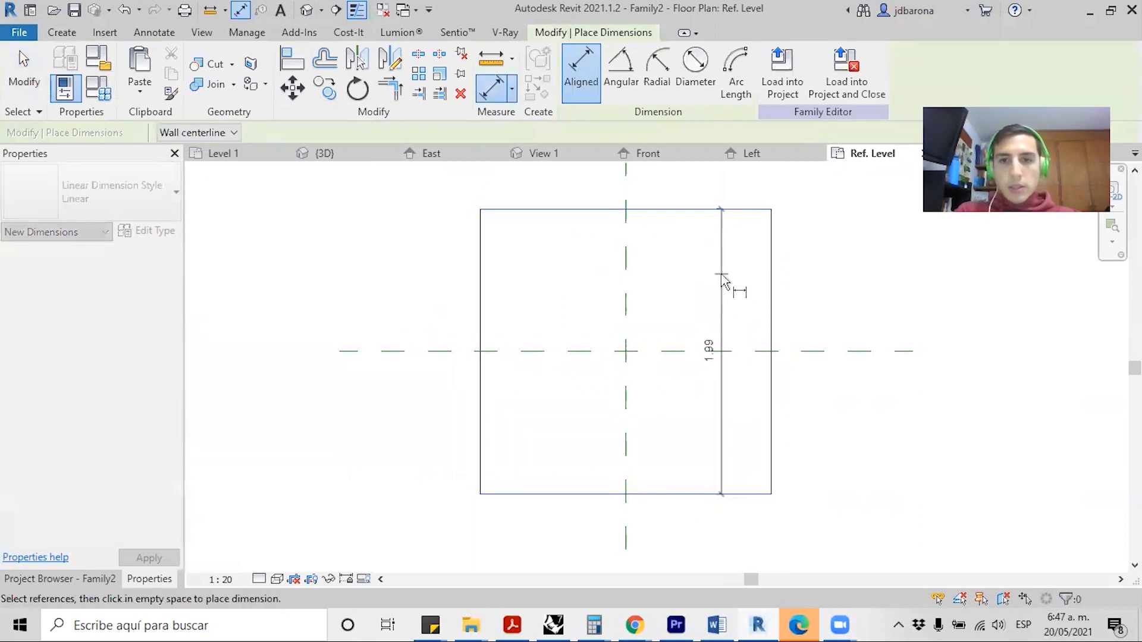
left_click(723, 291)
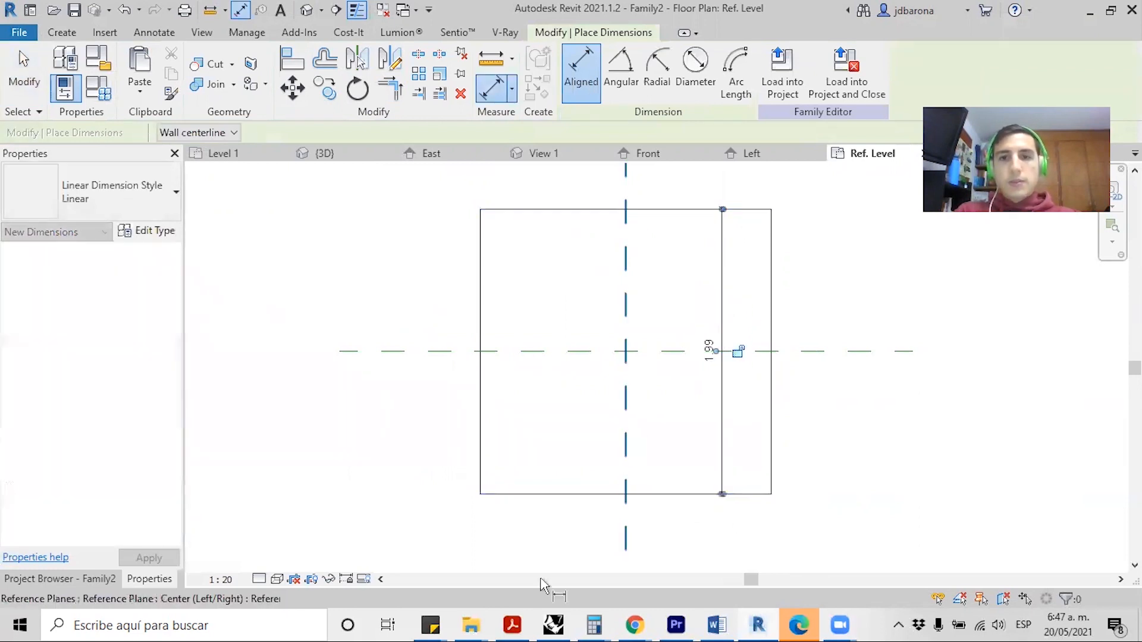
left_click(481, 279)
left_click(771, 284)
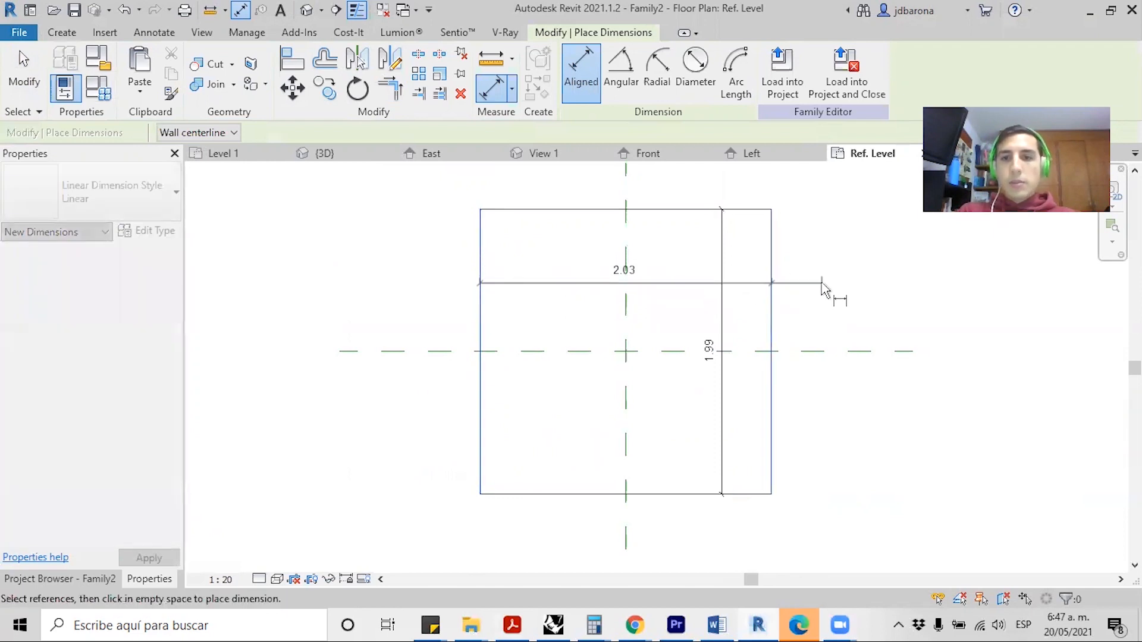
left_click(833, 287)
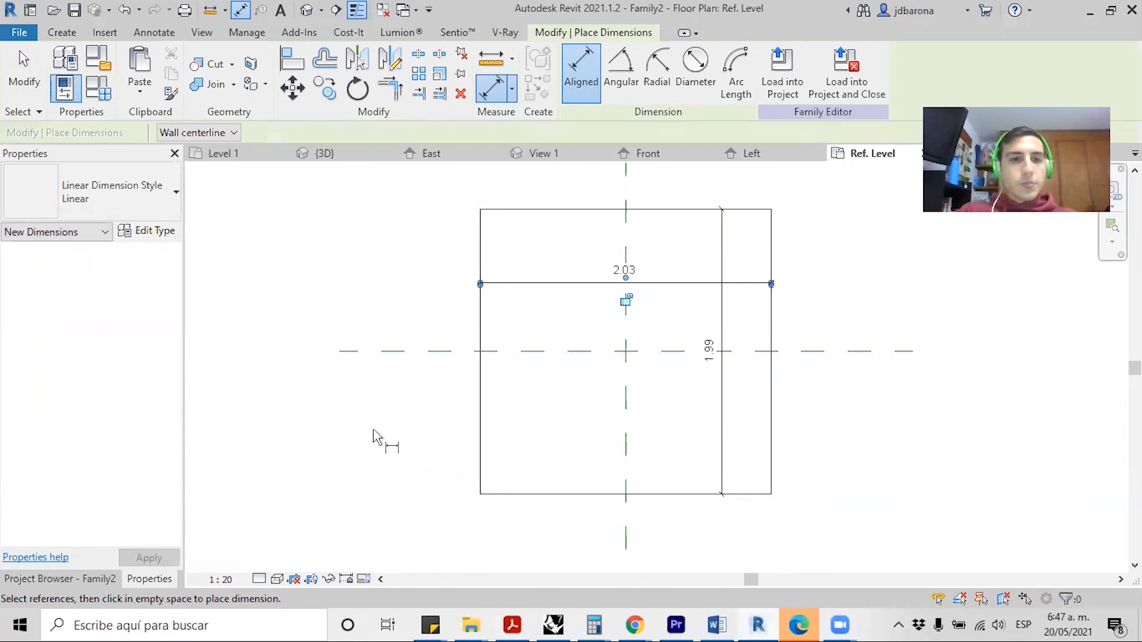
- In the Front elevation, add an aligned dimension for the box's height between its base and top edge
left_click(73, 577)
double_click(67, 319)
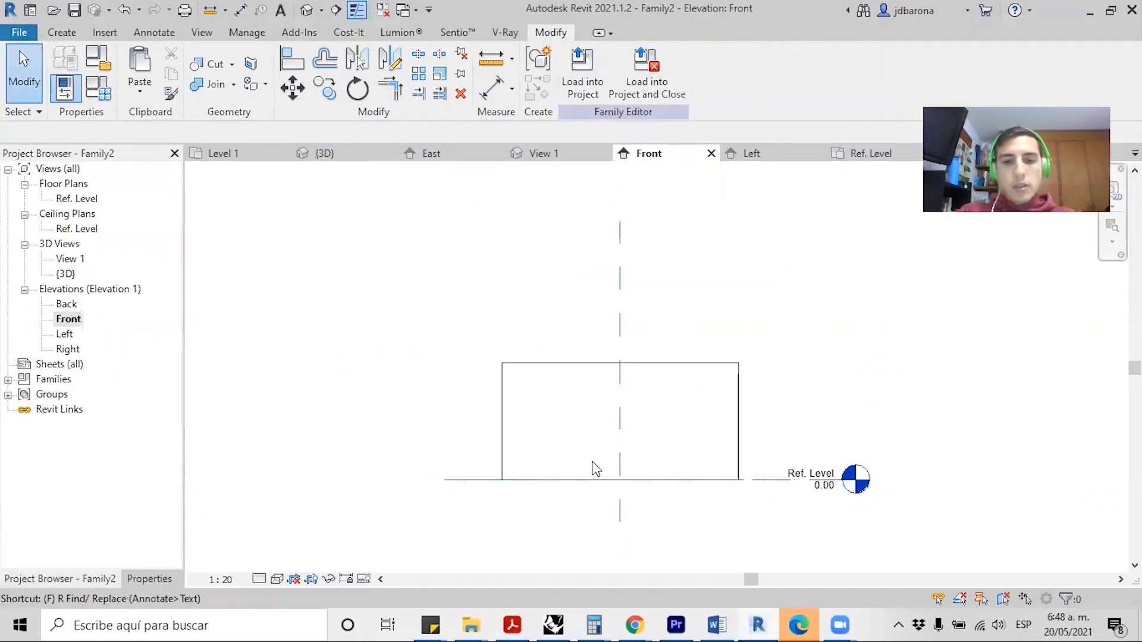
key("d")
key("i")
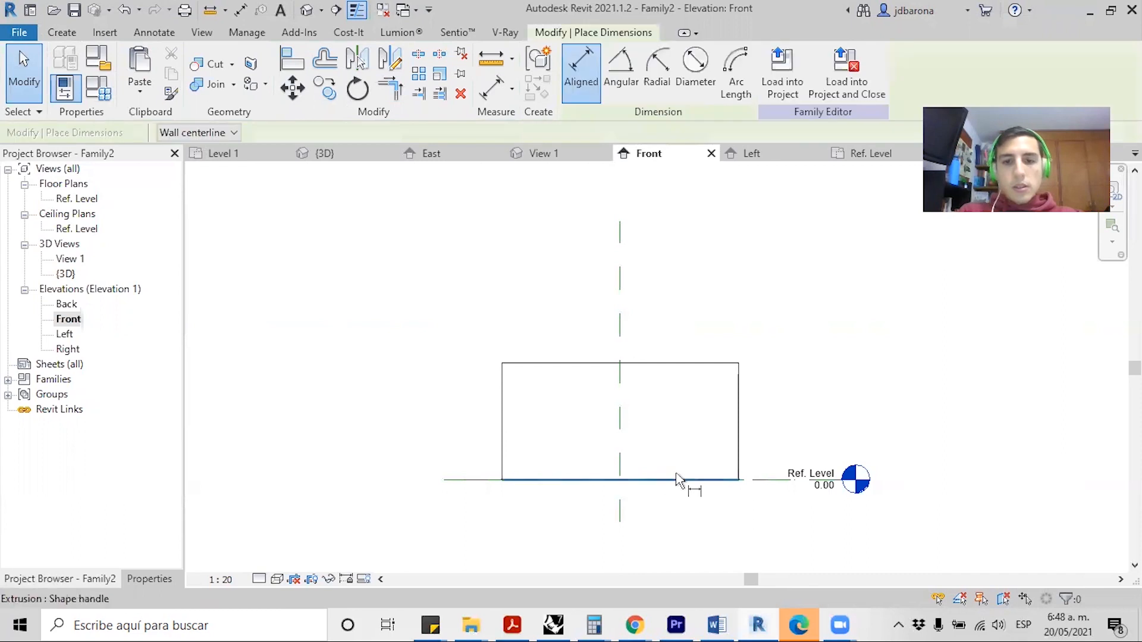
left_click(675, 364)
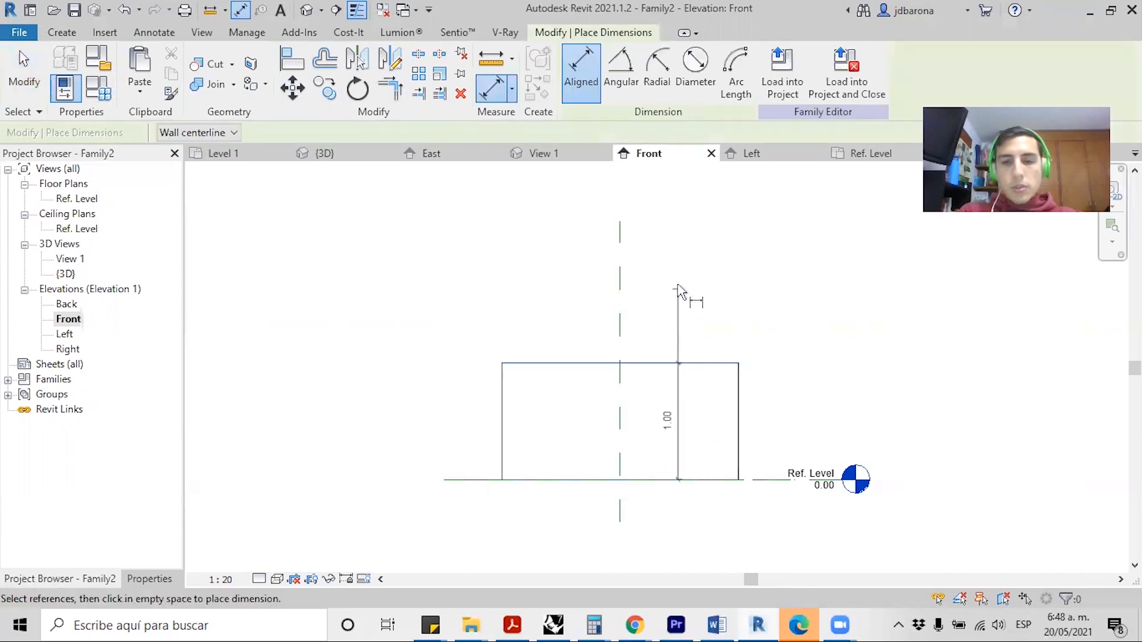
left_click(682, 265)
key("Escape")
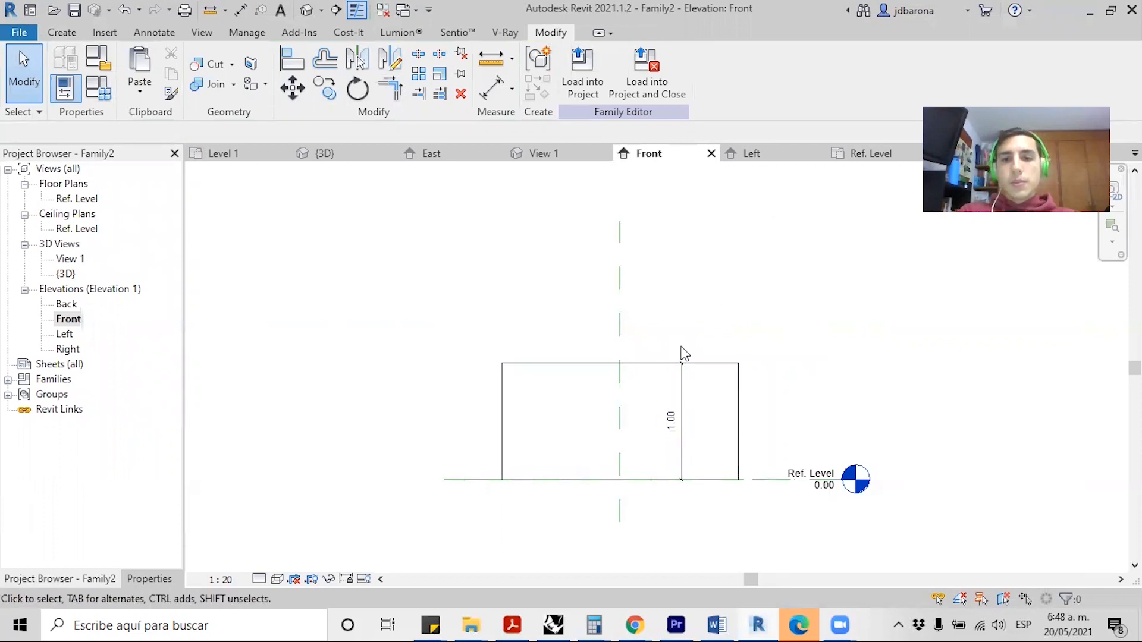
- In the Ref. Level plan, draw two horizontal reference planes, one just above and one just below the box outline
left_click(873, 154)
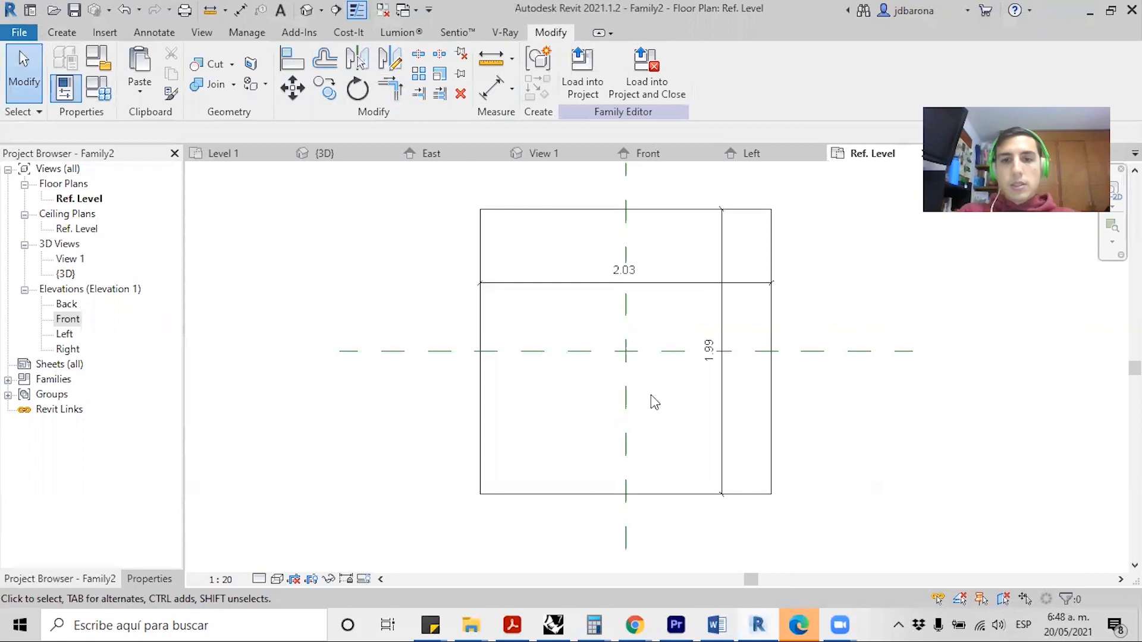
scroll(602, 474, "down", 2)
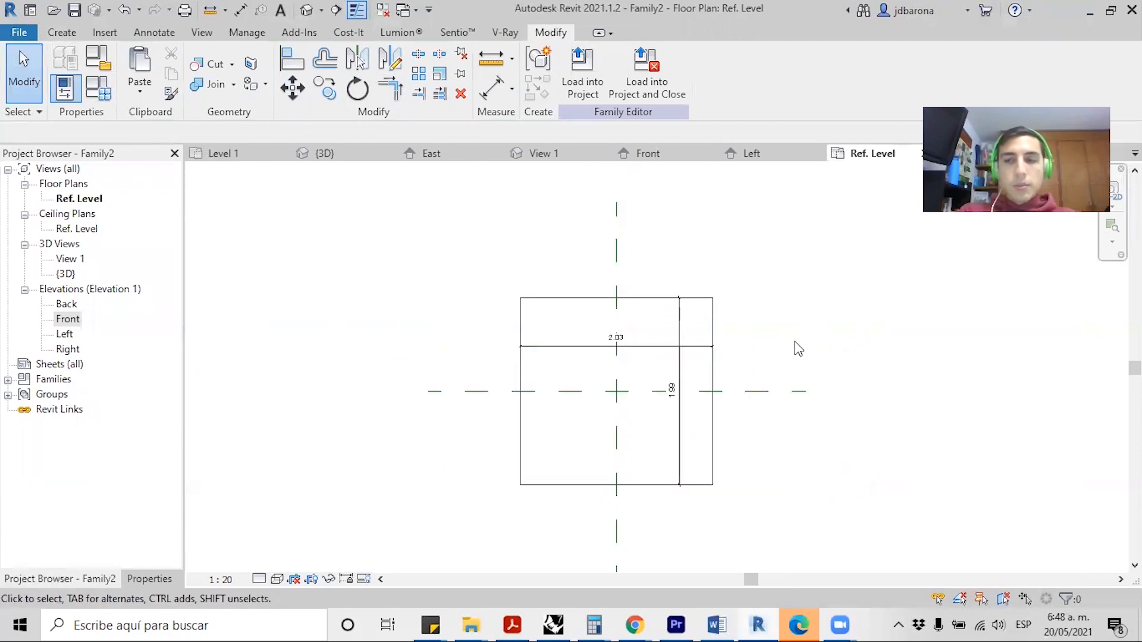
key("r")
key("p")
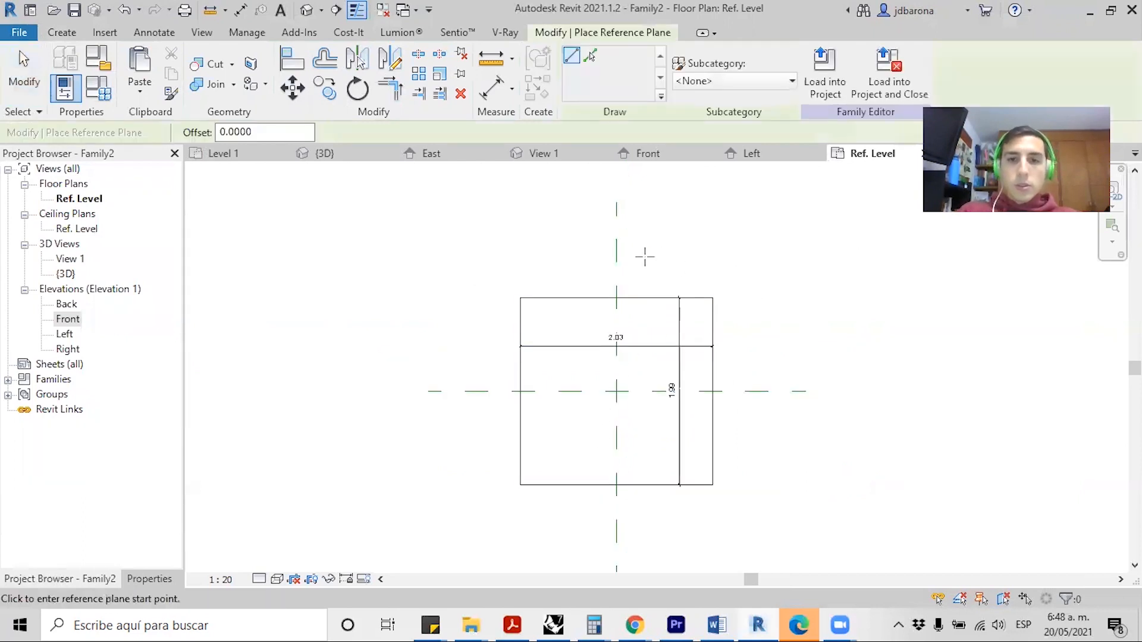
left_click(494, 279)
left_click(784, 279)
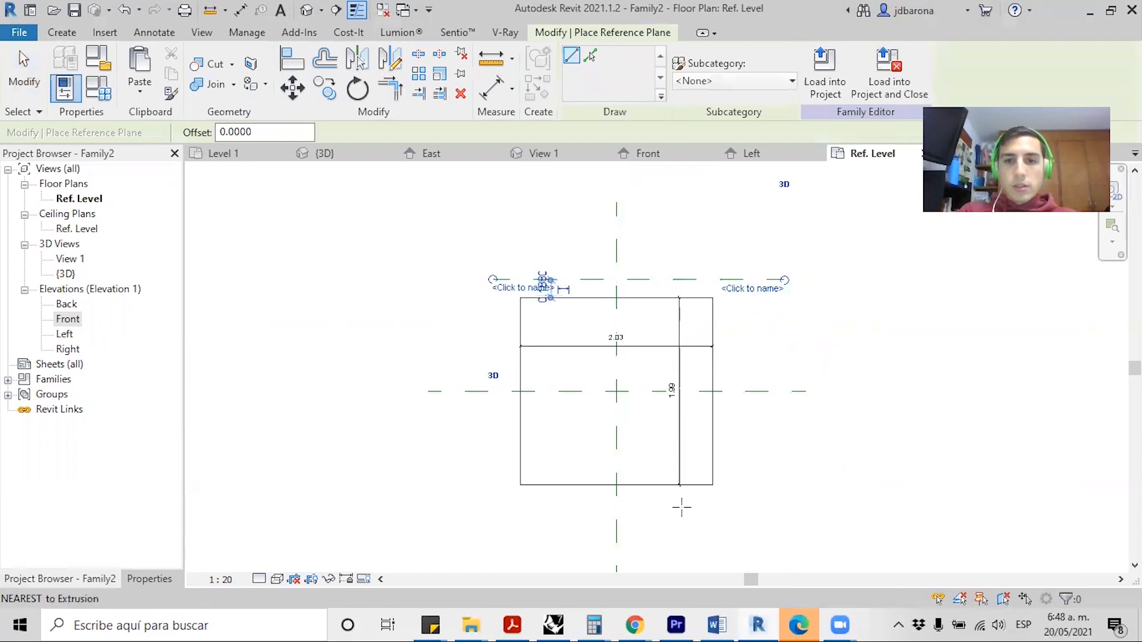
left_click(496, 504)
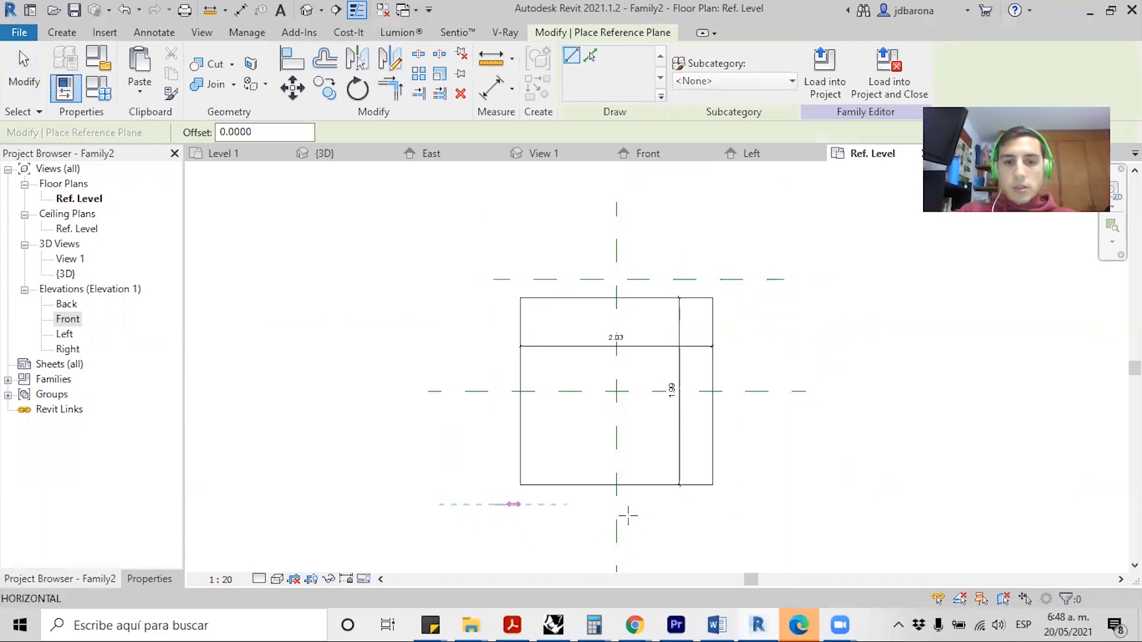
left_click(784, 505)
key("Escape")
key("Escape")
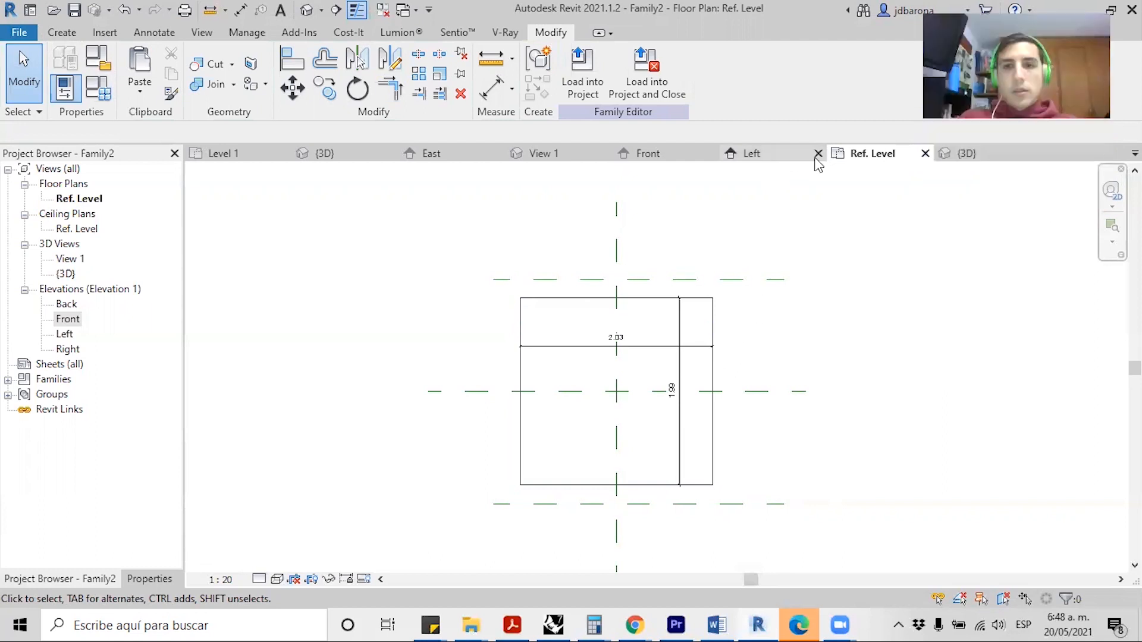
- In the Front elevation, draw a horizontal reference plane above the box, about 1.18 m above Ref. Level
left_click(666, 152)
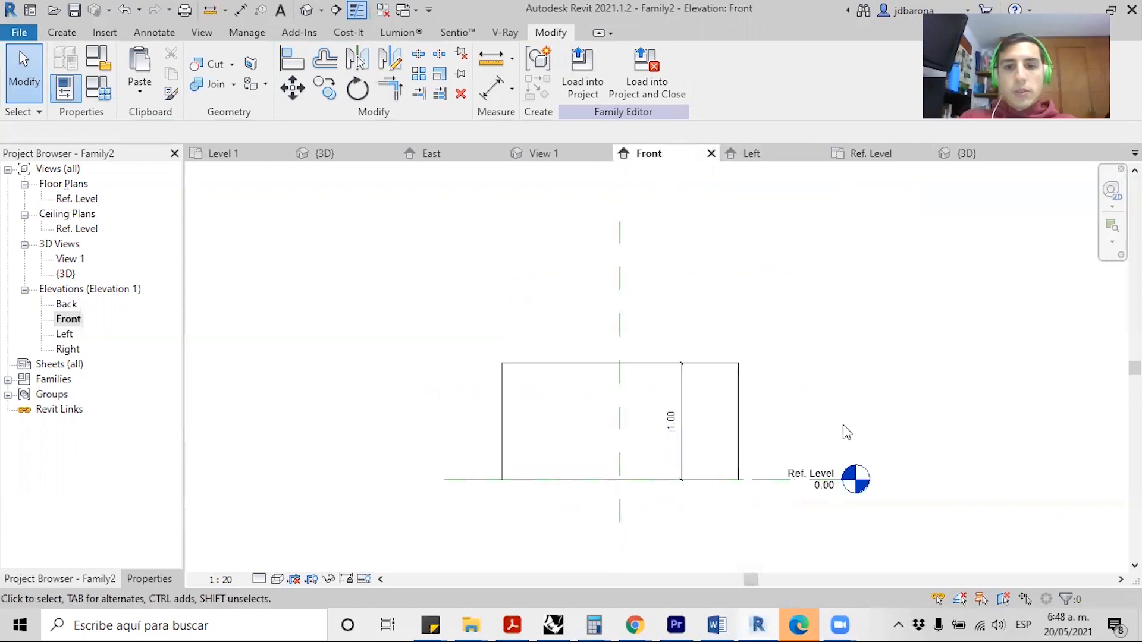
key("r")
key("p")
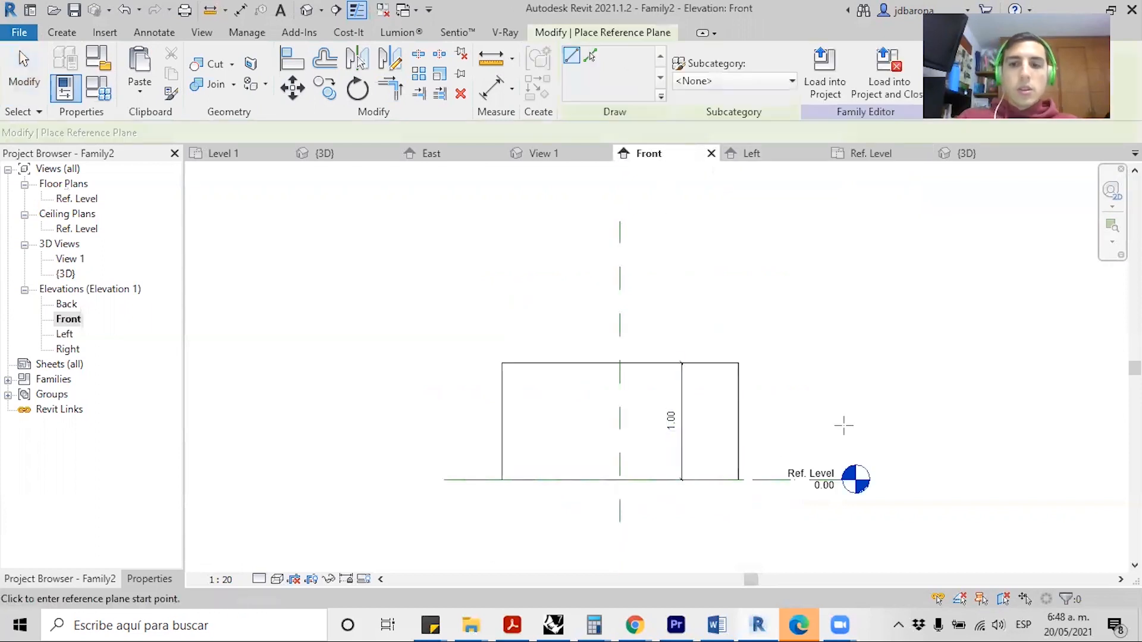
left_click(487, 343)
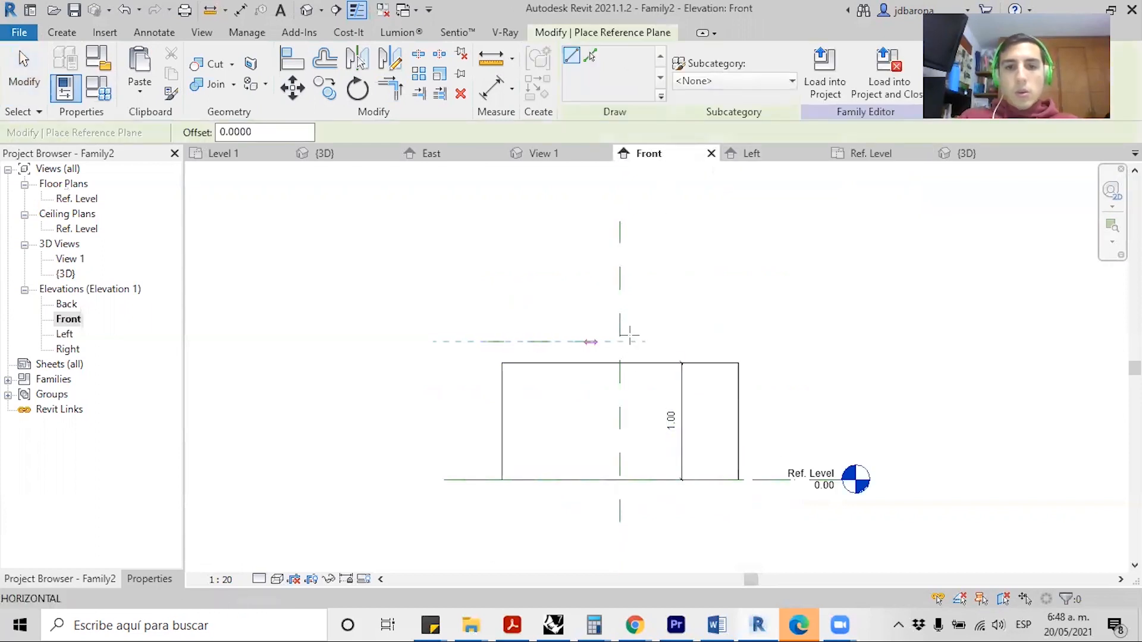
left_click(761, 340)
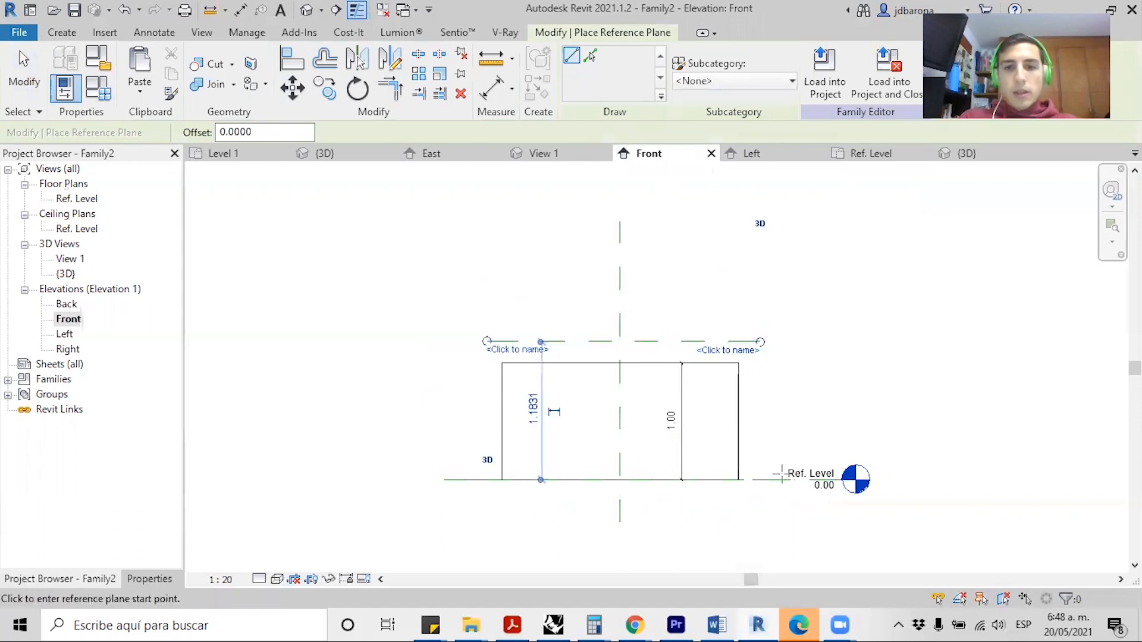
key("Escape")
key("Escape")
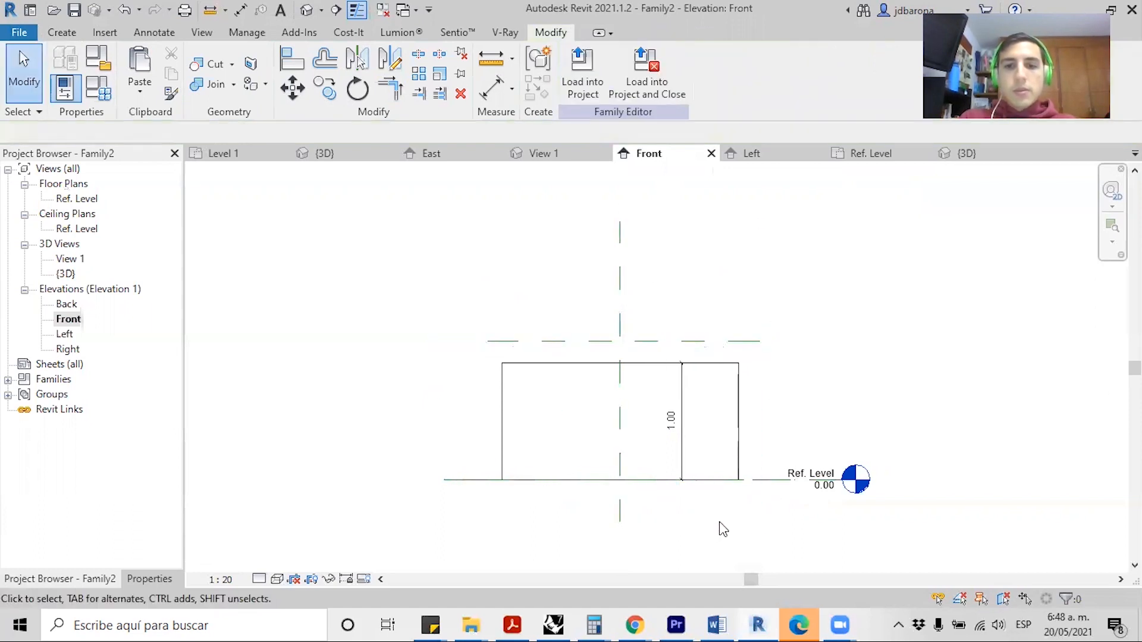
- Add an aligned dimension from Ref. Level to the new horizontal reference plane, beside the box
scroll(722, 528, "up", 2)
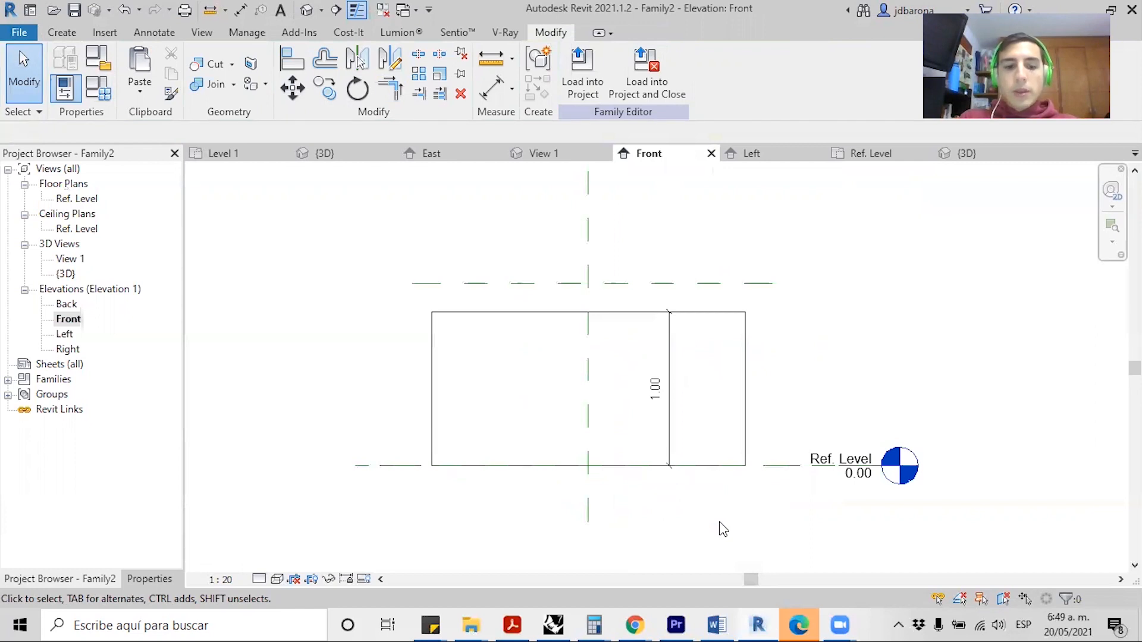
key("d")
key("i")
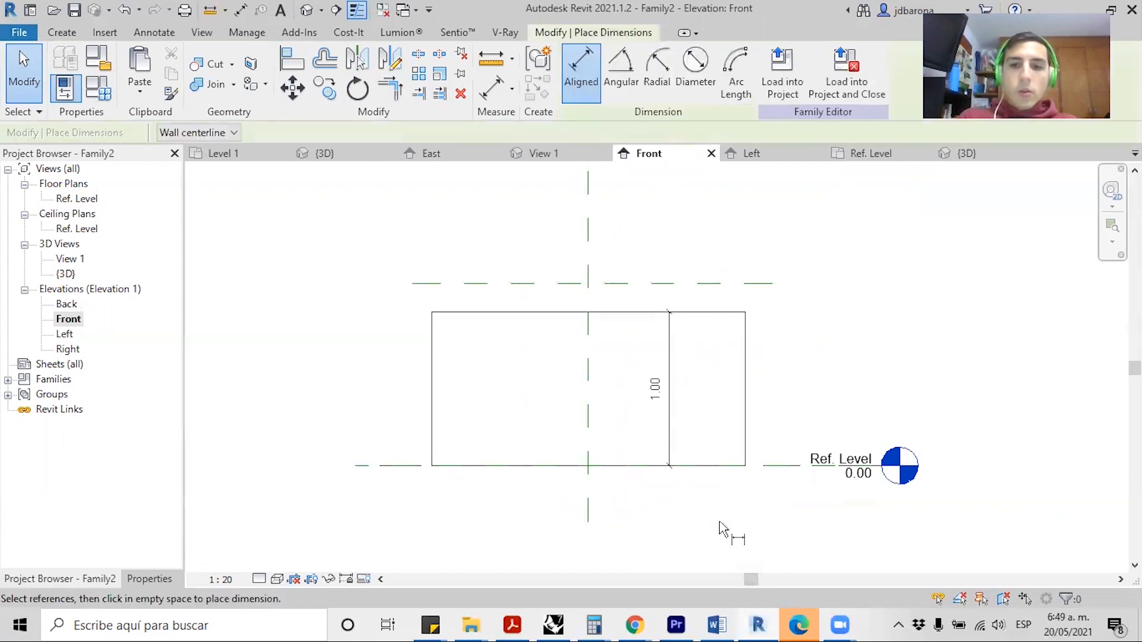
left_click(764, 467)
left_click(758, 283)
left_click(765, 219)
key("Escape")
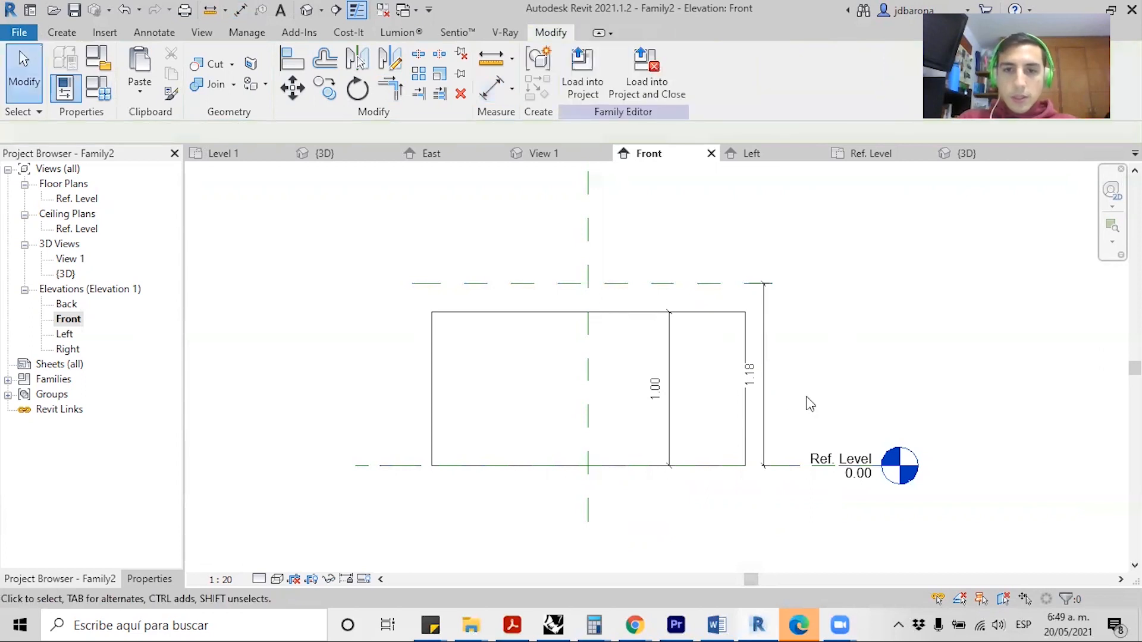
- Stretch the top face of the box up to the horizontal reference plane and lock the alignment
left_click(634, 310)
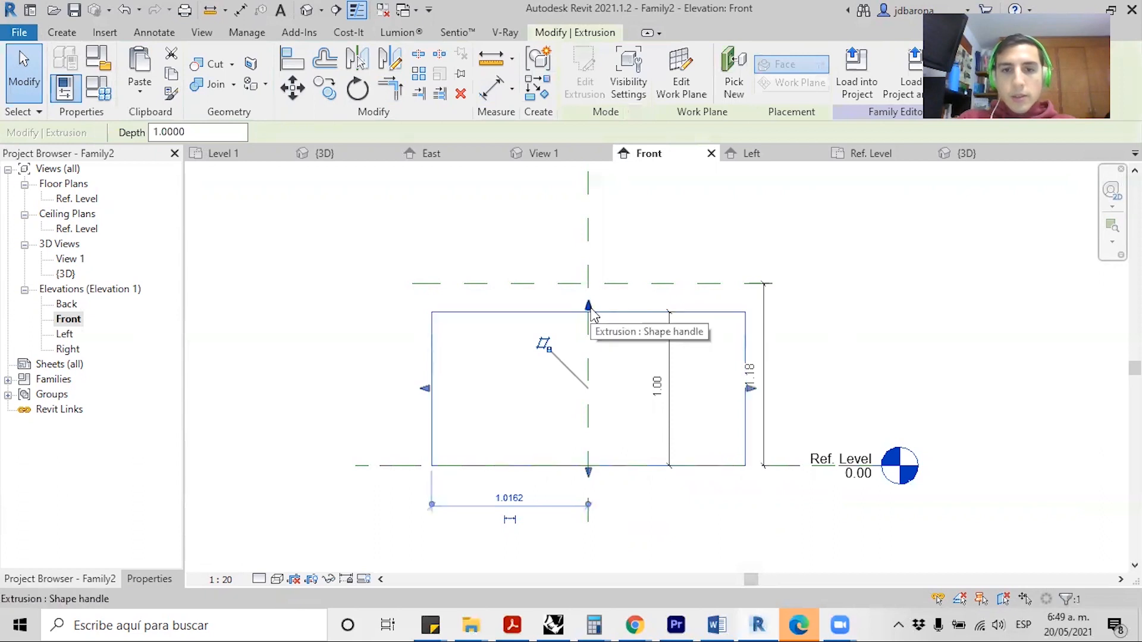
left_click_drag(589, 308, 594, 296)
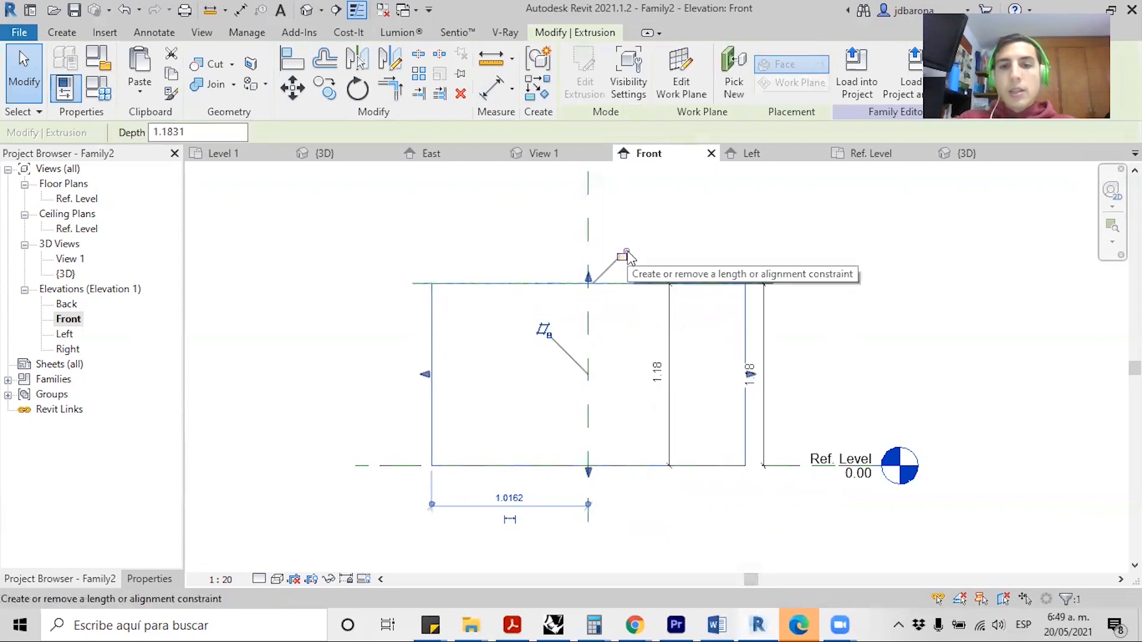
left_click(626, 255)
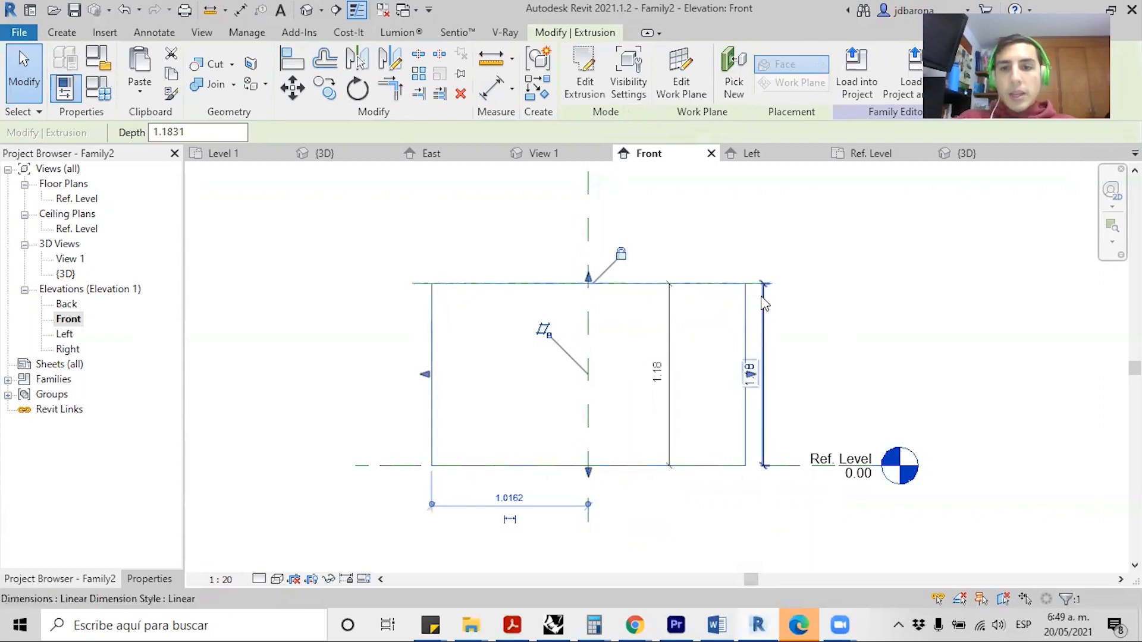
- In the Ref. Level plan, stretch the box's upper and lower edges to the horizontal reference planes and lock the alignments
scroll(765, 304, "up", 3)
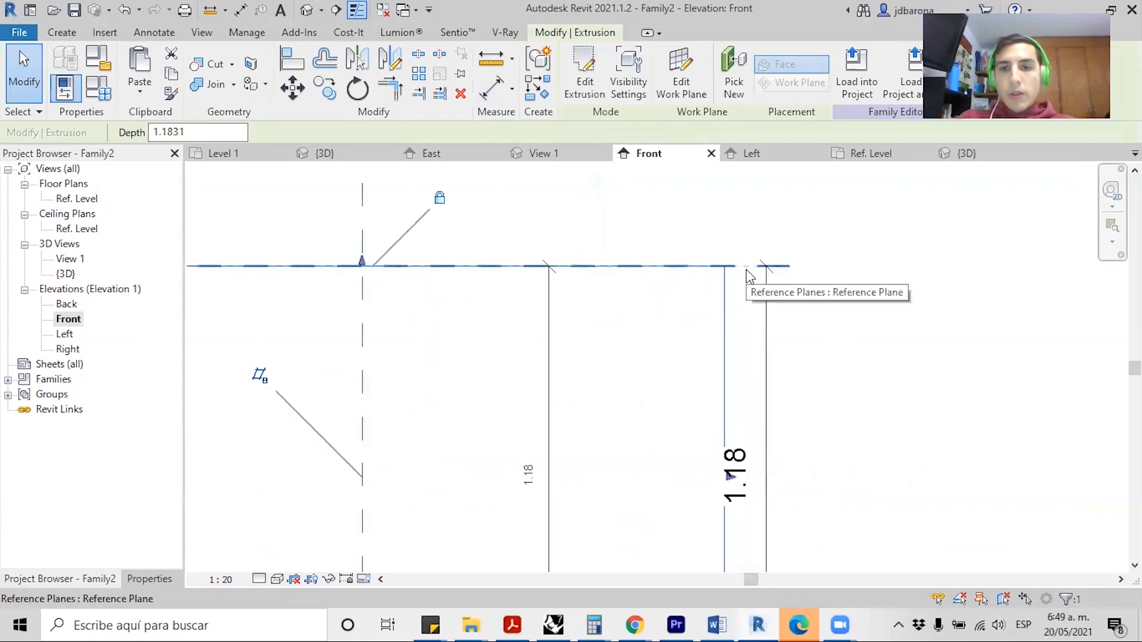
scroll(748, 276, "down", 3)
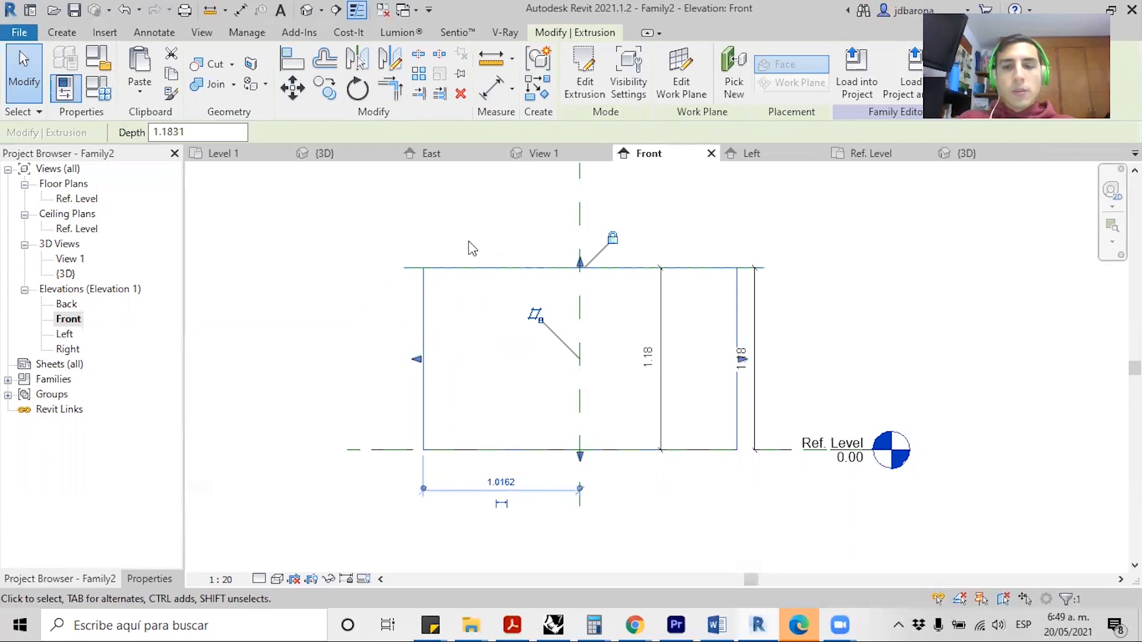
left_click(873, 153)
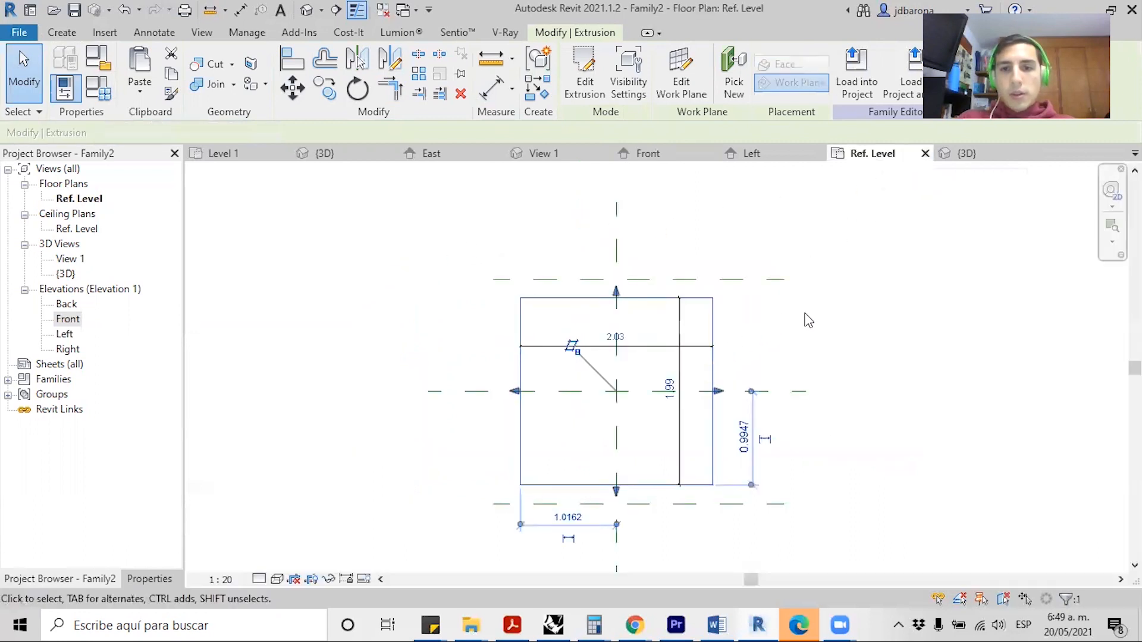
left_click(803, 342)
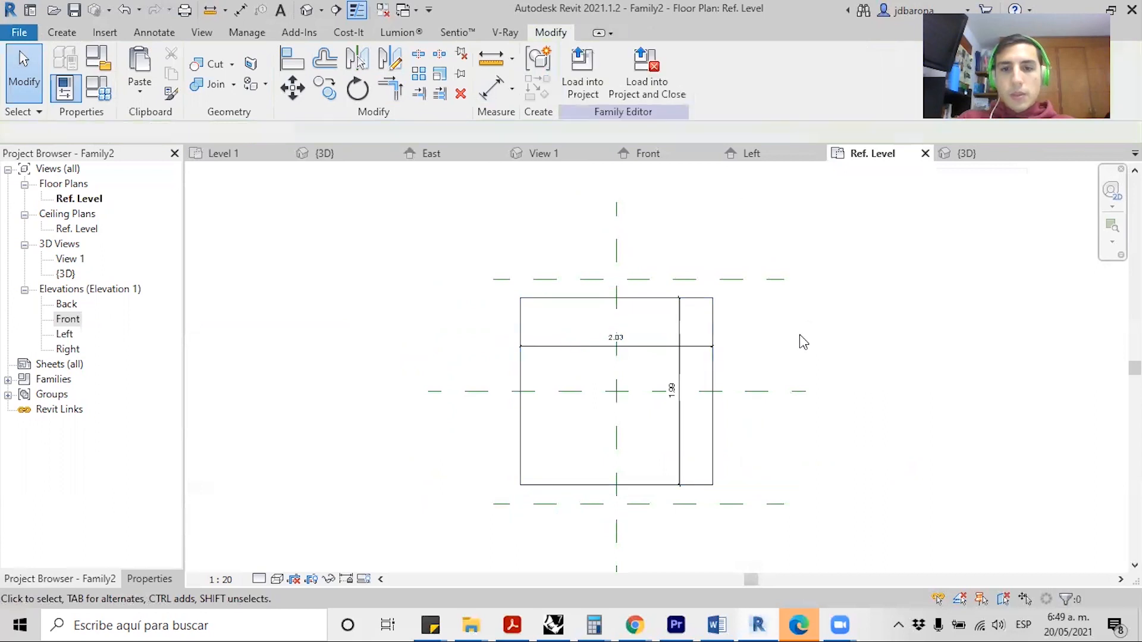
left_click(650, 301)
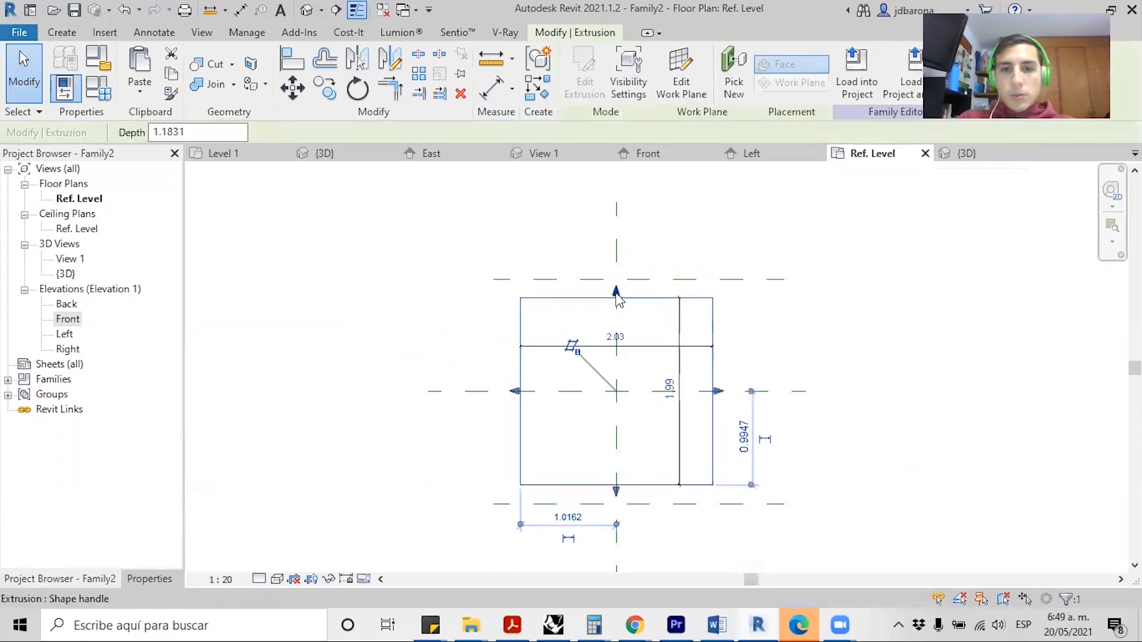
left_click_drag(617, 294, 616, 279)
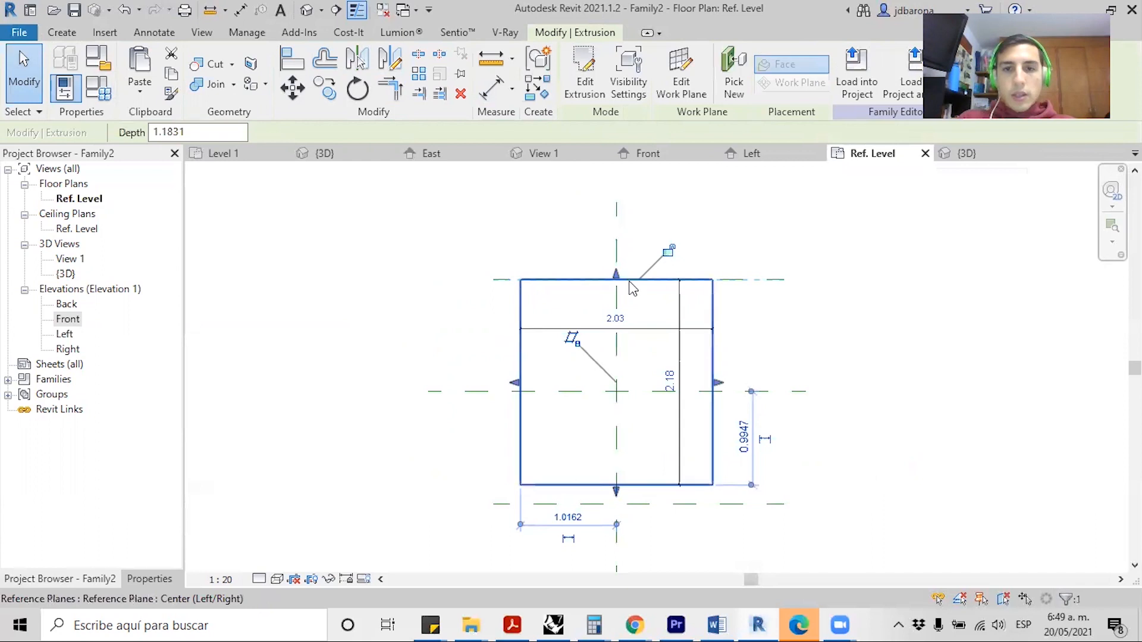
left_click(671, 251)
left_click_drag(617, 492, 617, 505)
left_click(609, 537)
left_click(833, 378)
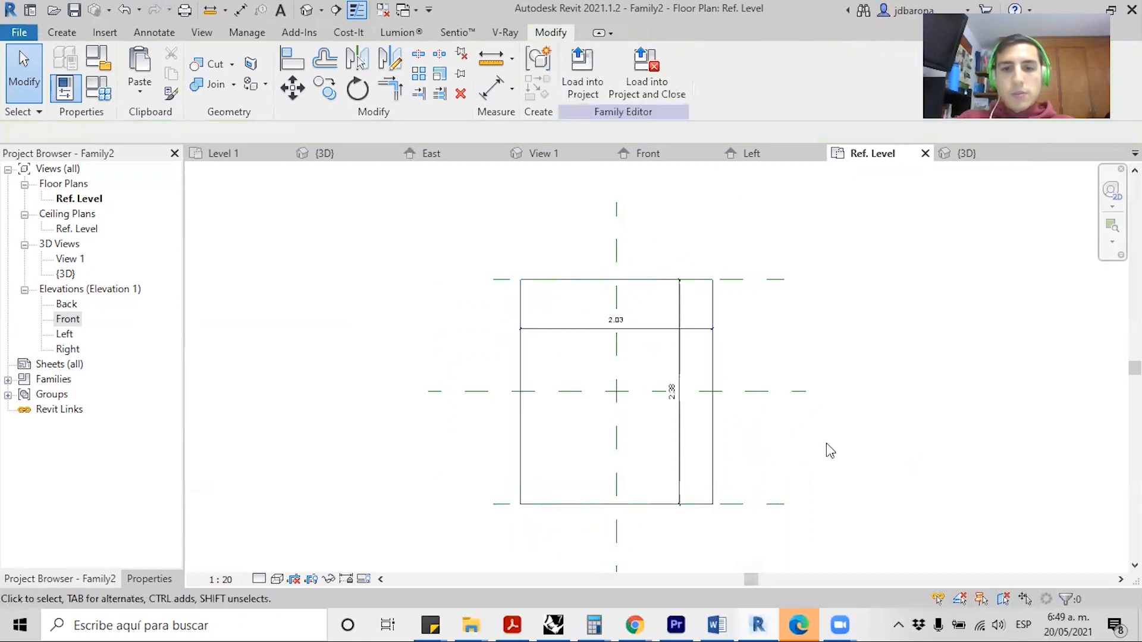
- Add an aligned dimension between the upper and lower horizontal reference planes, to the right of the box
key("d")
key("i")
left_click(765, 281)
left_click(760, 237)
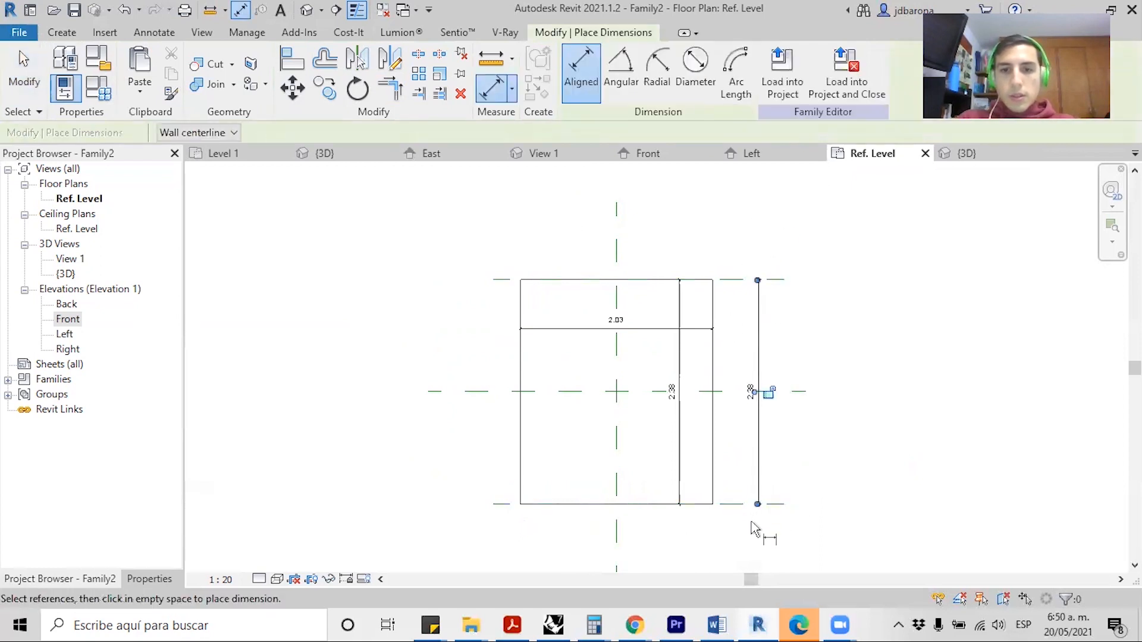
key("Escape")
key("Escape")
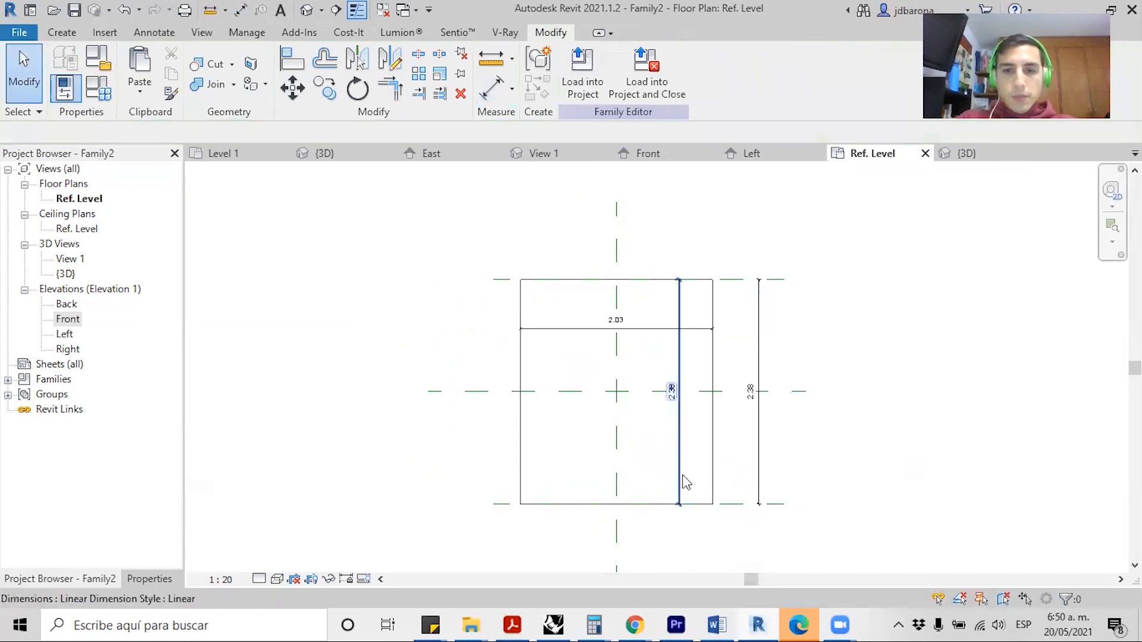
- Draw two vertical reference planes, one just to the right and one just to the left of the box outline
key("r")
key("p")
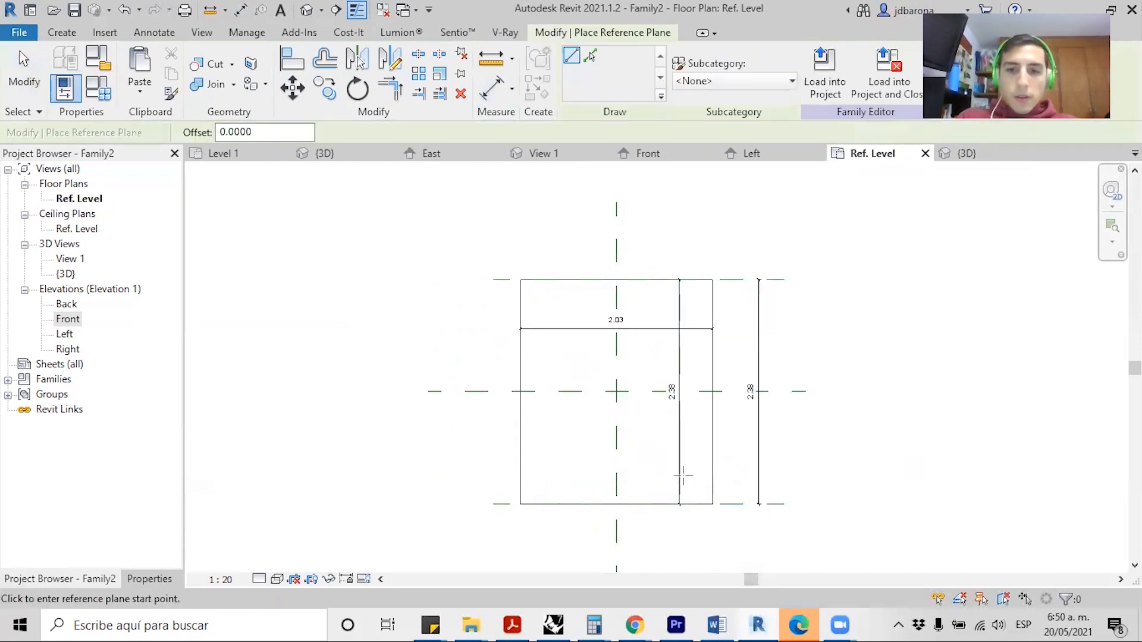
left_click(744, 552)
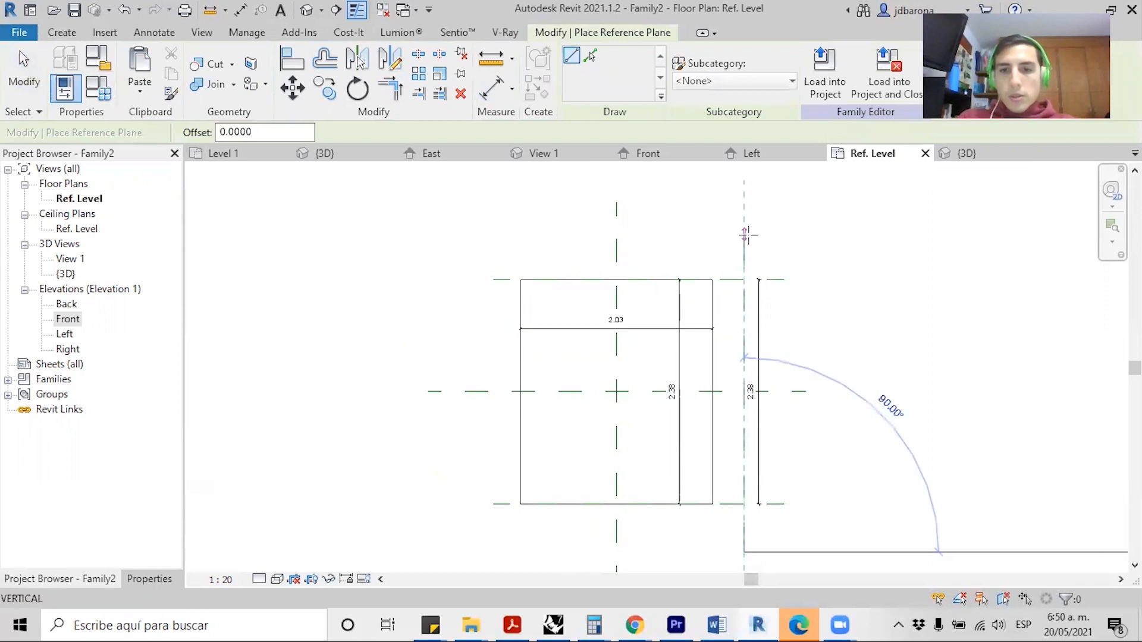
left_click(744, 234)
left_click(493, 552)
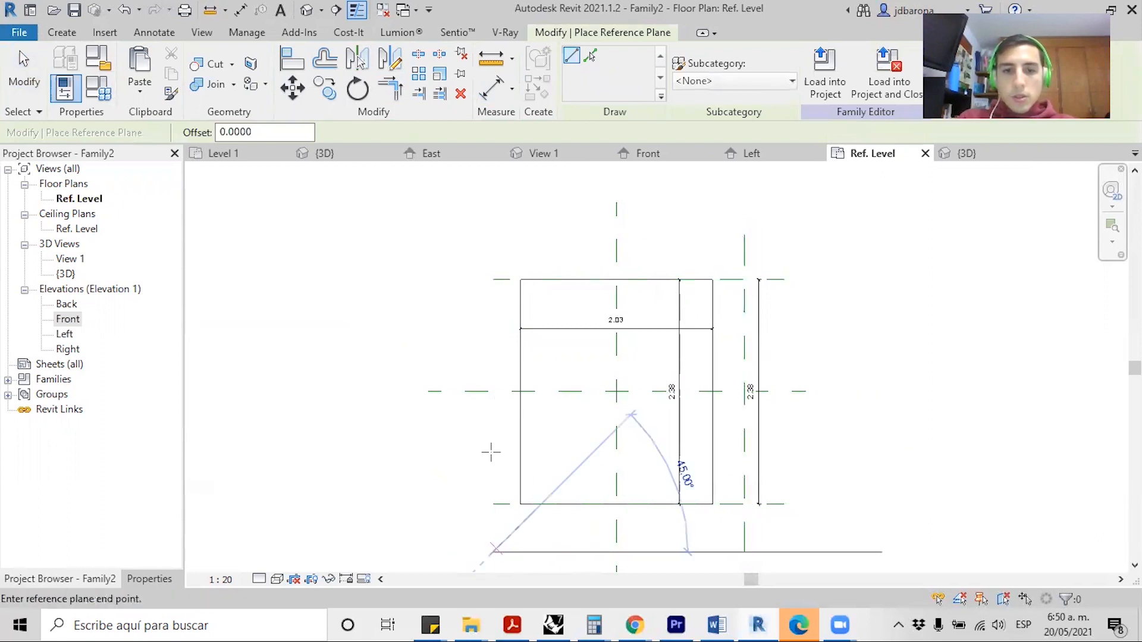
left_click(493, 234)
key("Escape")
key("Escape")
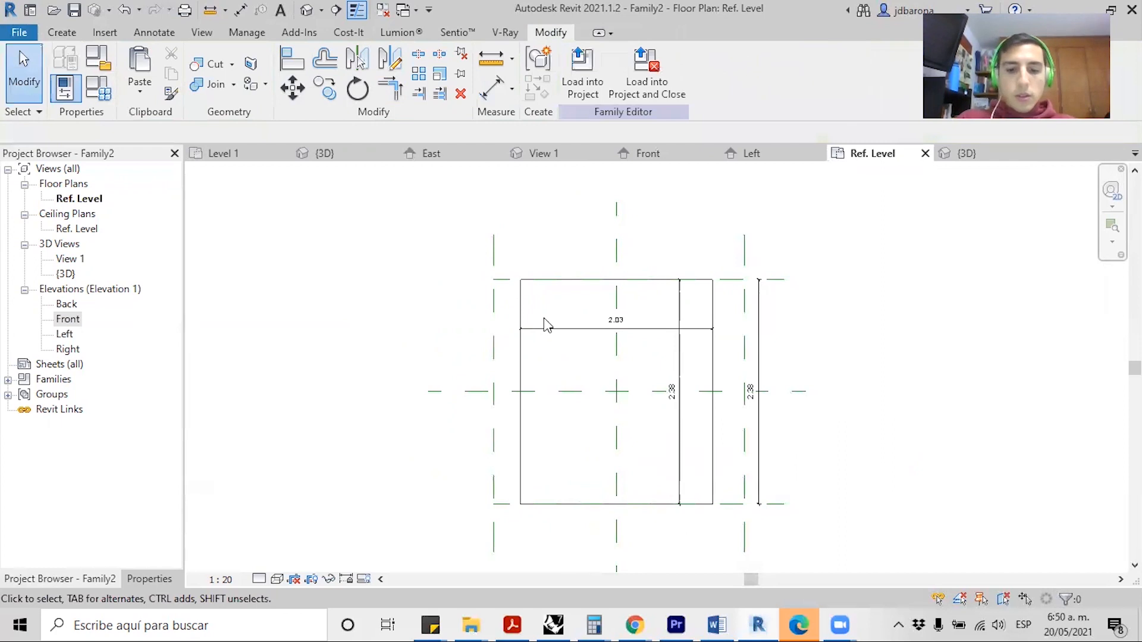
- Try to stretch the box's left edge onto the left vertical reference plane with its shape handle
left_click(522, 363)
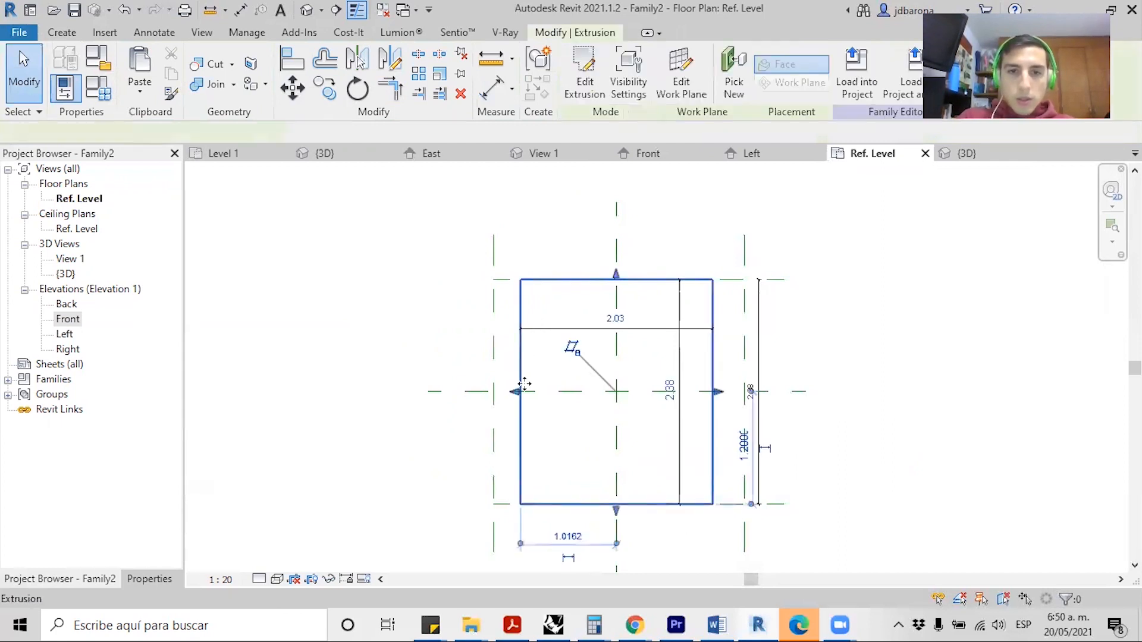
left_click_drag(521, 390, 492, 393)
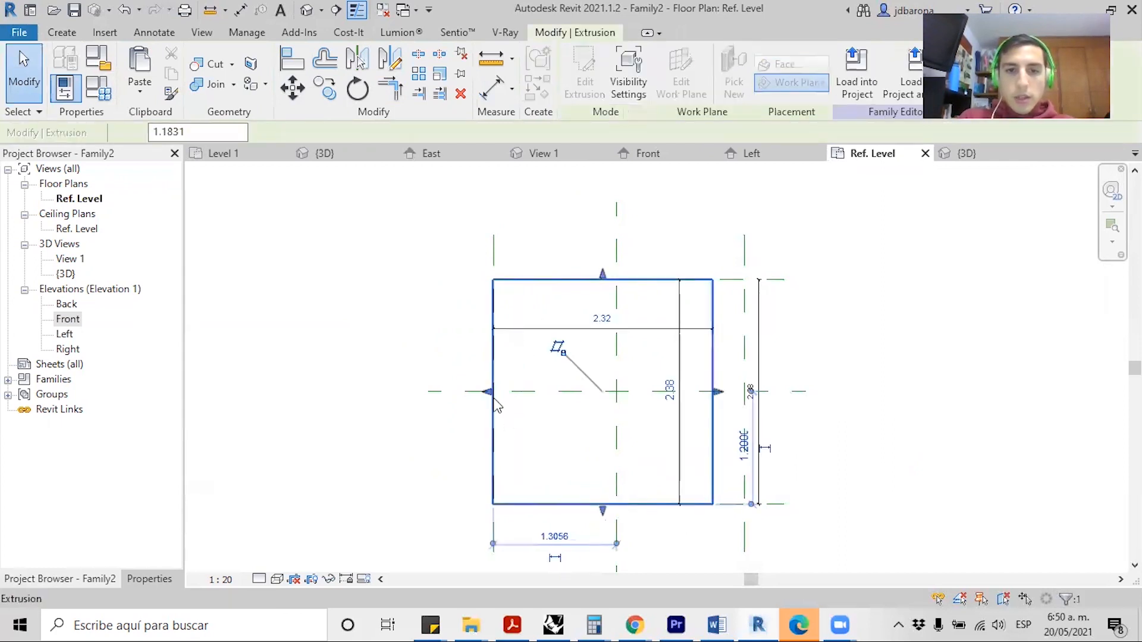
mouse_move(487, 391)
left_mouse_down()
mouse_move(518, 388)
mouse_move(493, 391)
left_mouse_up()
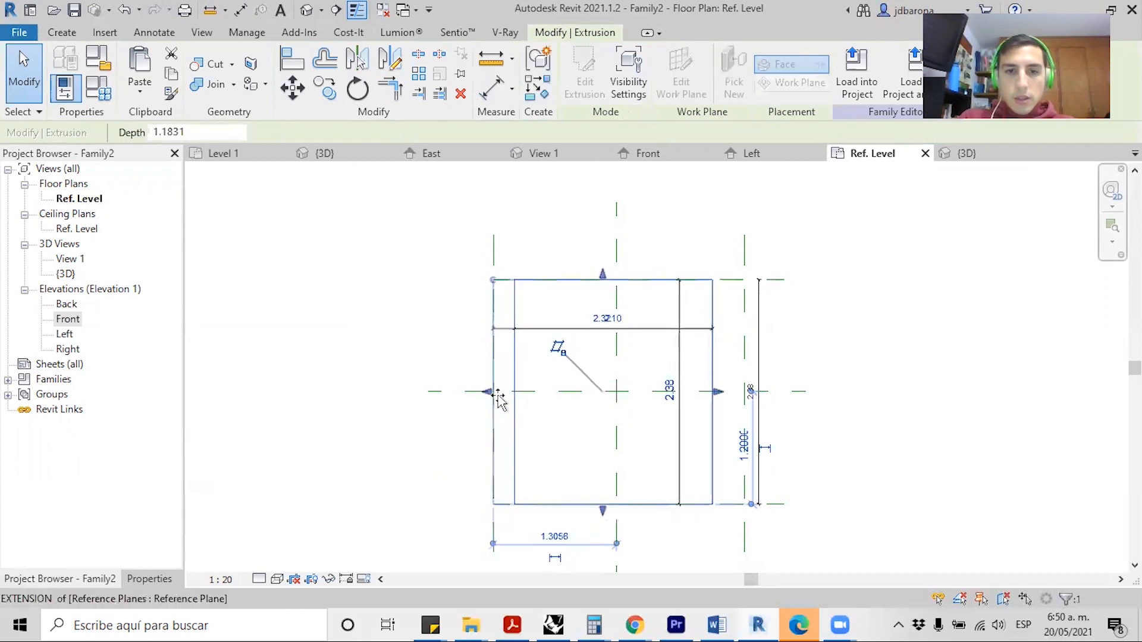
left_click(518, 424)
scroll(503, 404, "up", 7)
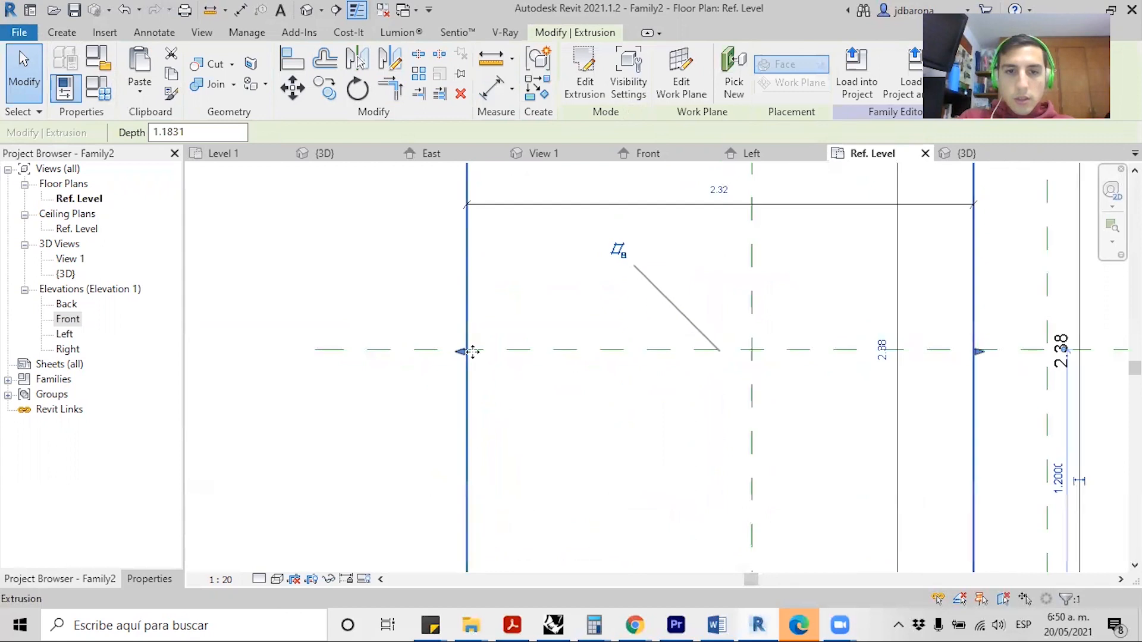
scroll(460, 364, "down", 5)
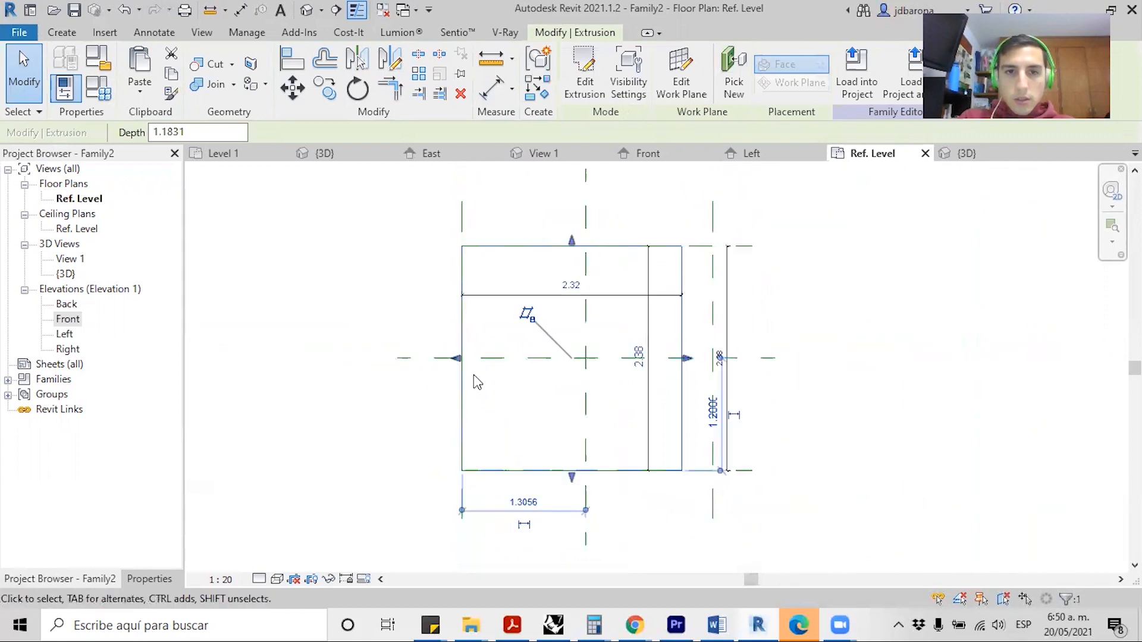
left_click_drag(457, 363, 502, 362)
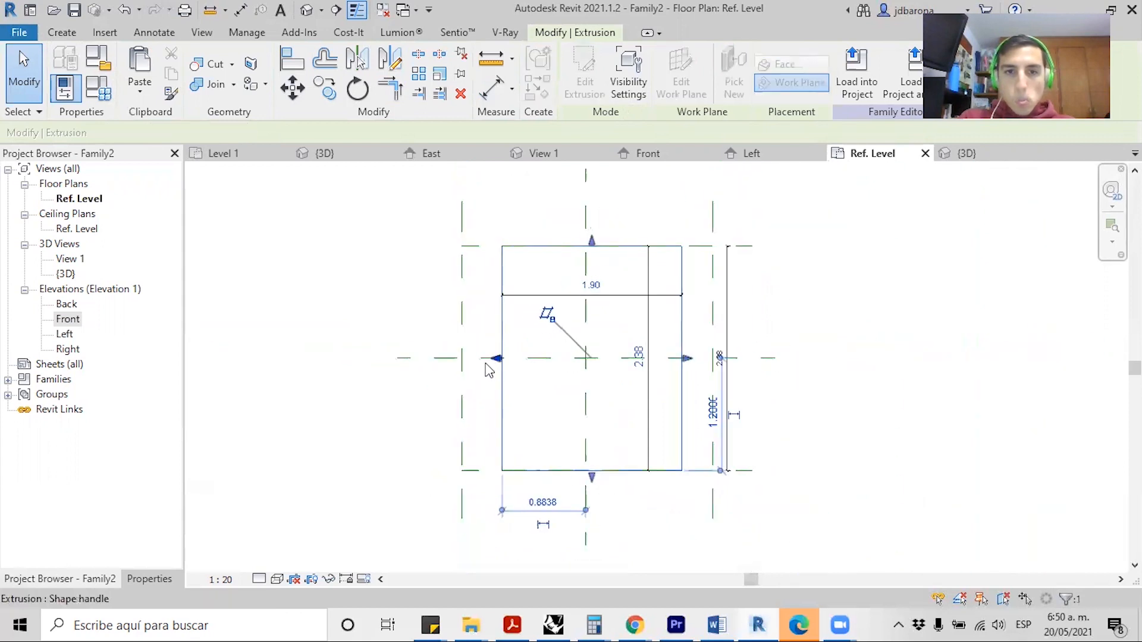
left_click(439, 375)
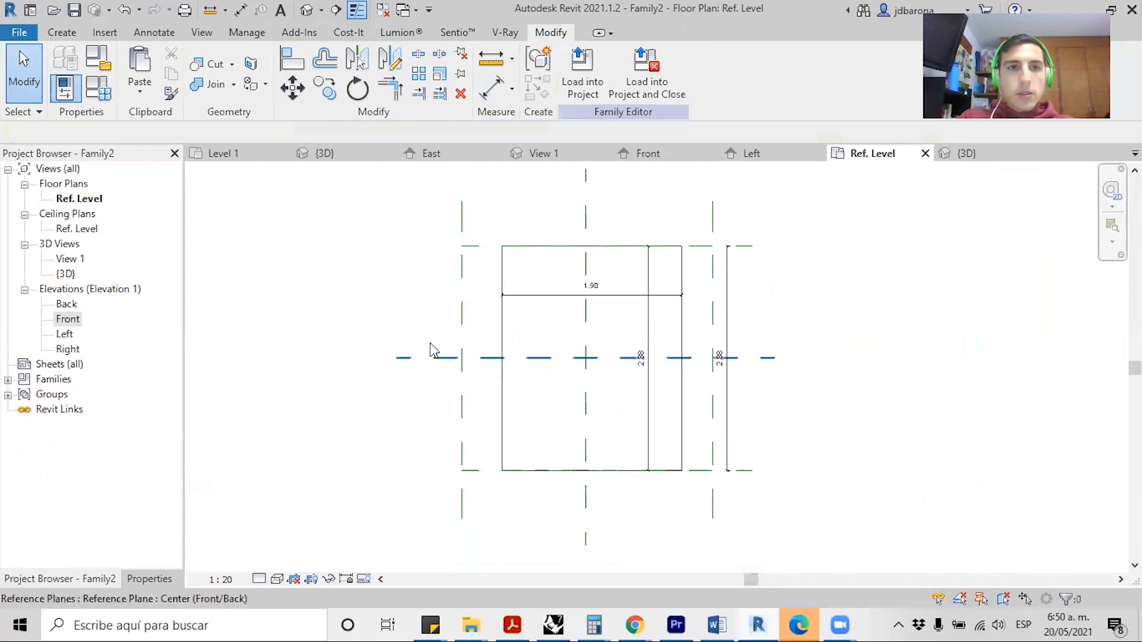
- Align the box's left and right edges to the vertical reference planes with the Align tool and lock both alignments
left_click(292, 66)
left_click(462, 311)
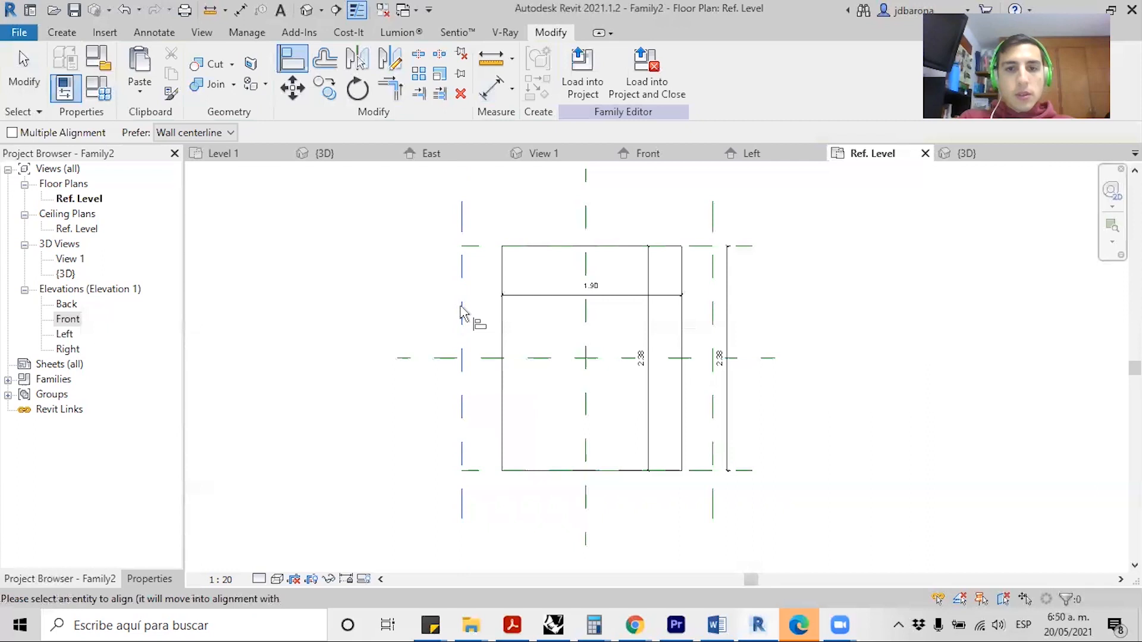
left_click(501, 326)
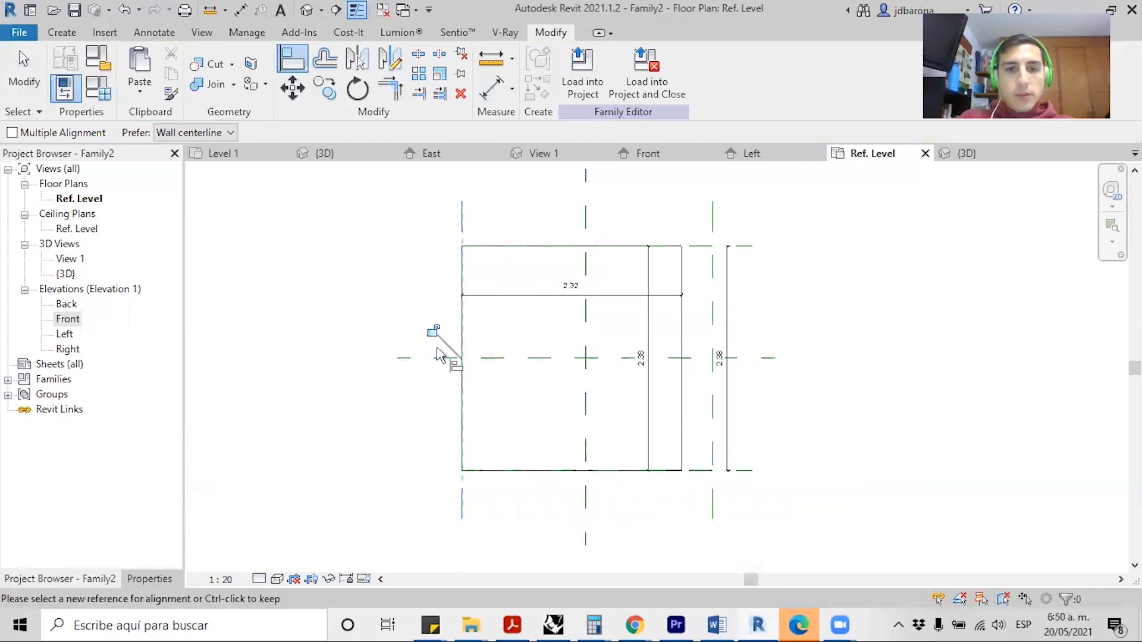
left_click(435, 330)
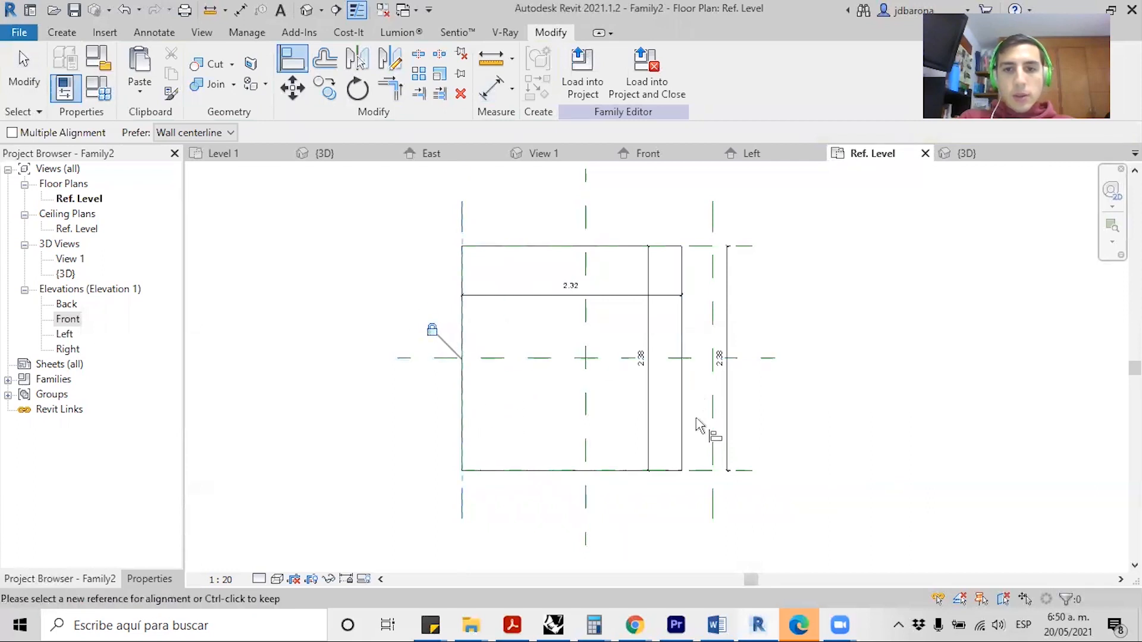
scroll(680, 344, "up", 1)
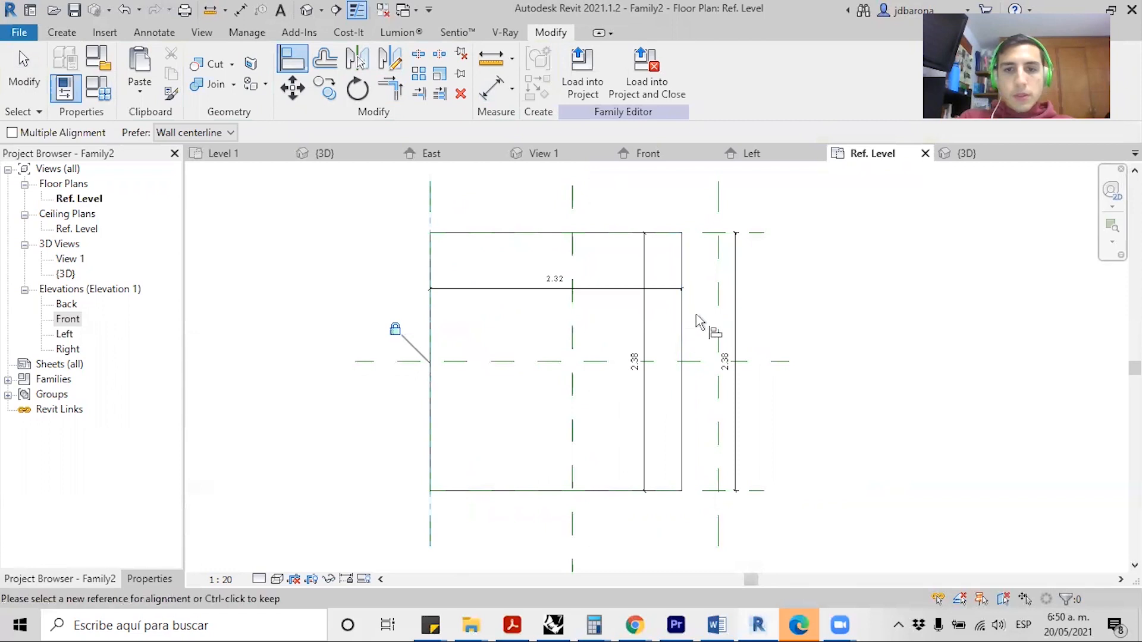
left_click(718, 298)
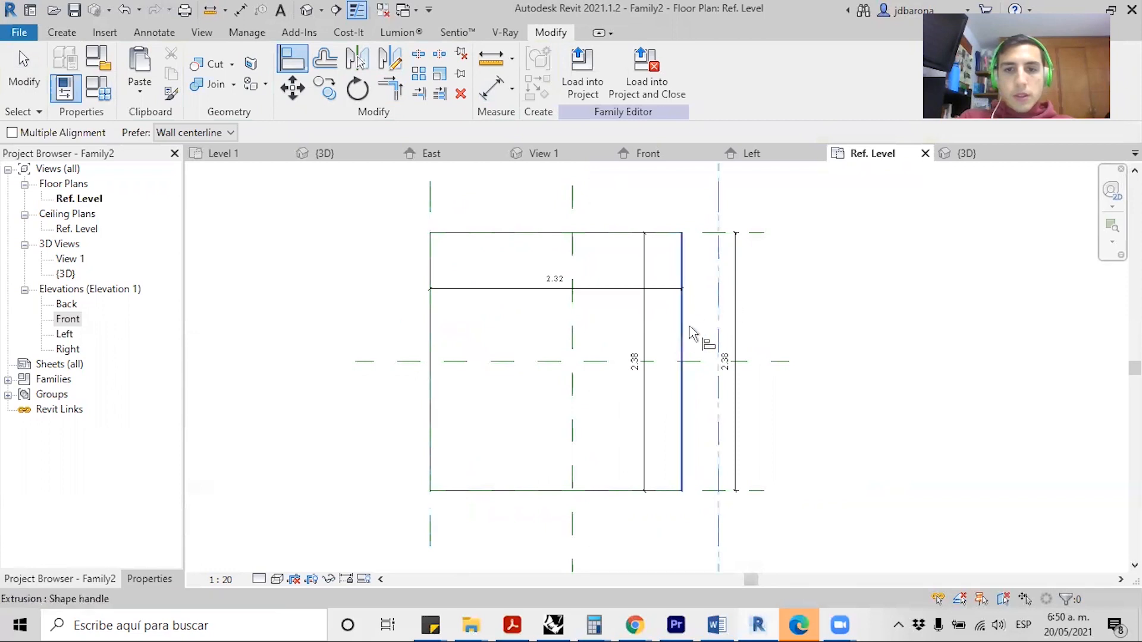
left_click(689, 328)
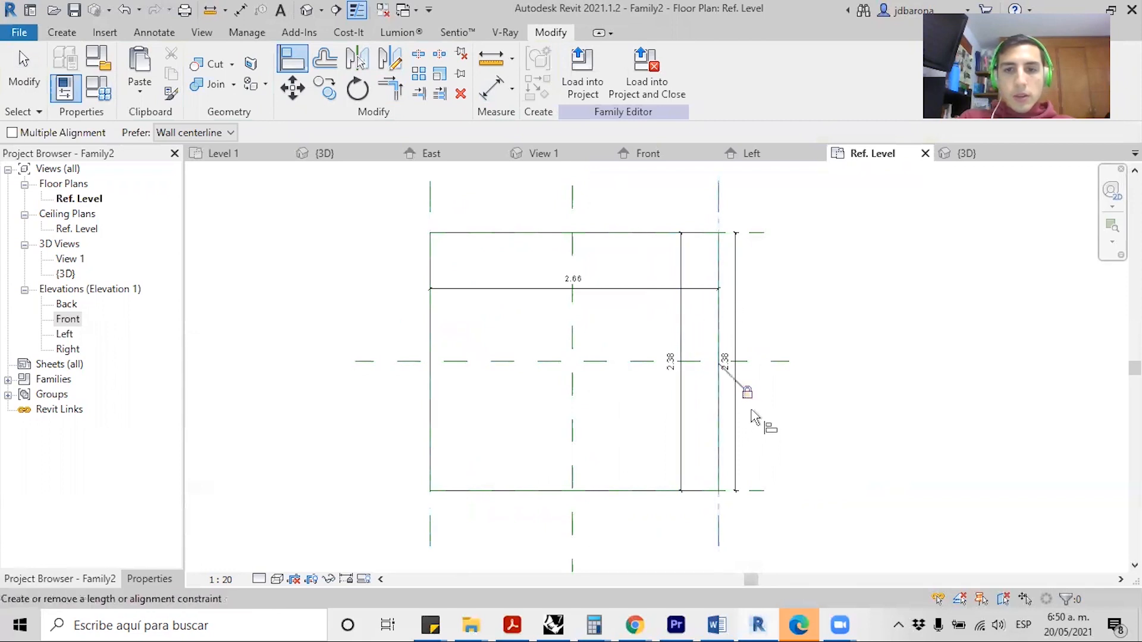
key("Escape")
key("Escape")
- Delete the two dimensions inside the box and move the remaining vertical dimension farther away from the box
left_click(616, 291)
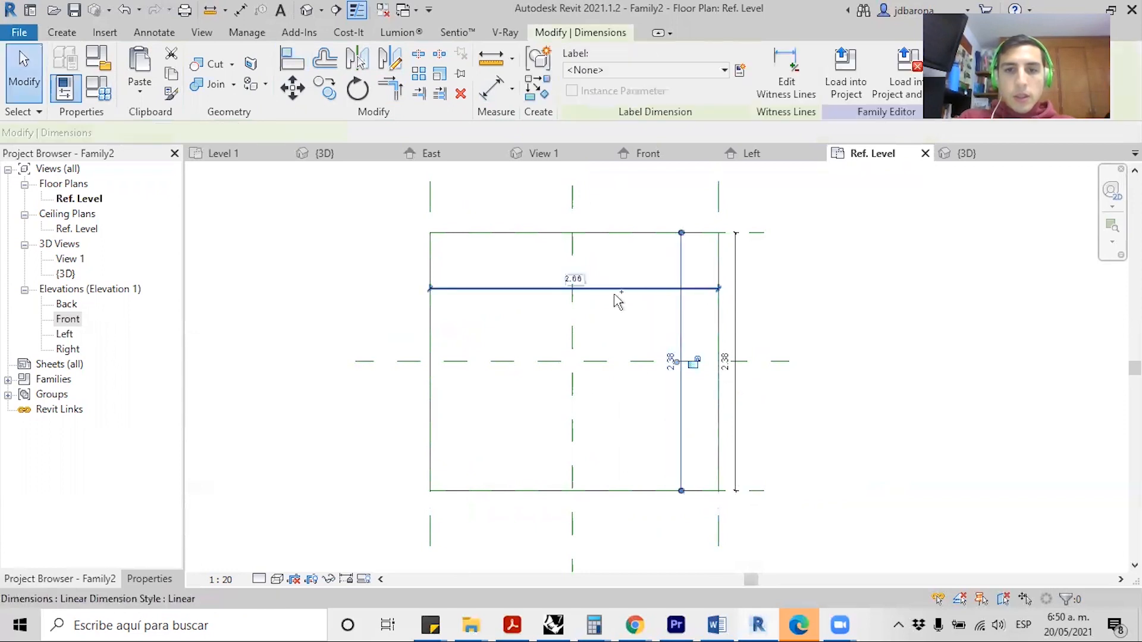
key("Escape")
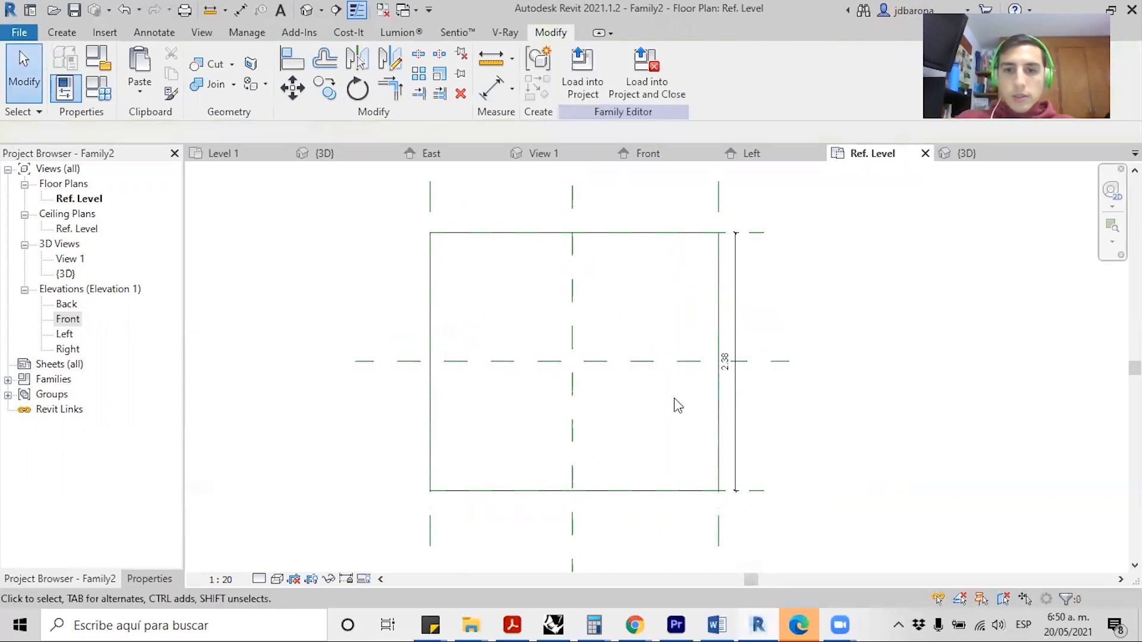
scroll(548, 451, "down", 1)
left_click_drag(711, 324, 739, 320)
left_click(862, 339)
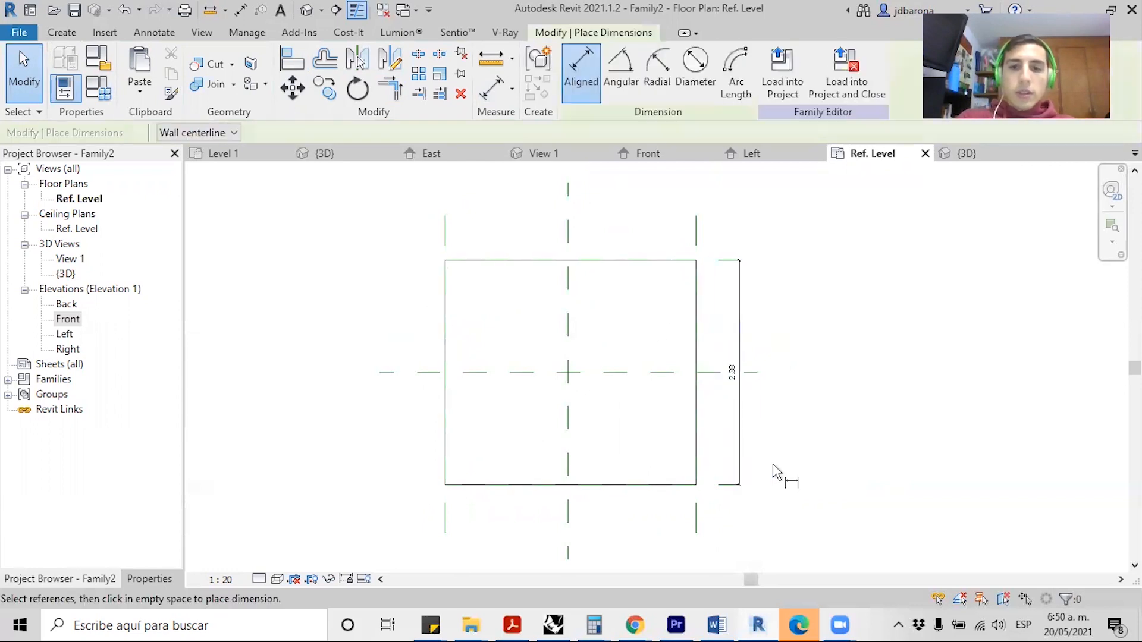
- Add an aligned dimension between the left and right vertical reference planes, below the box
key("d")
key("i")
left_click(696, 527)
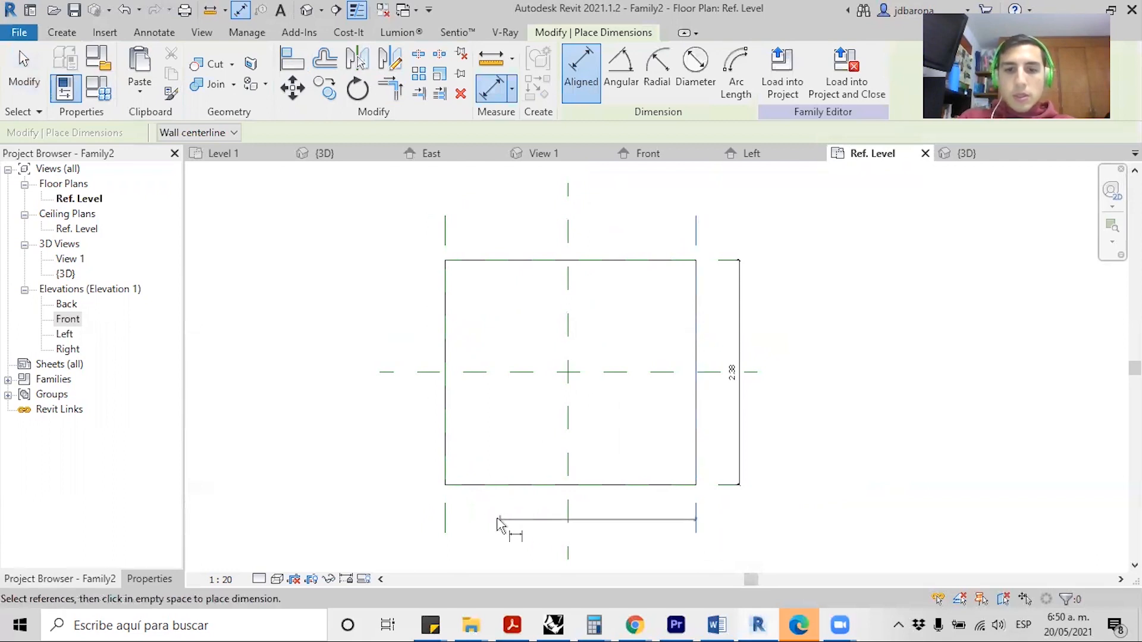
left_click(448, 523)
left_click(411, 512)
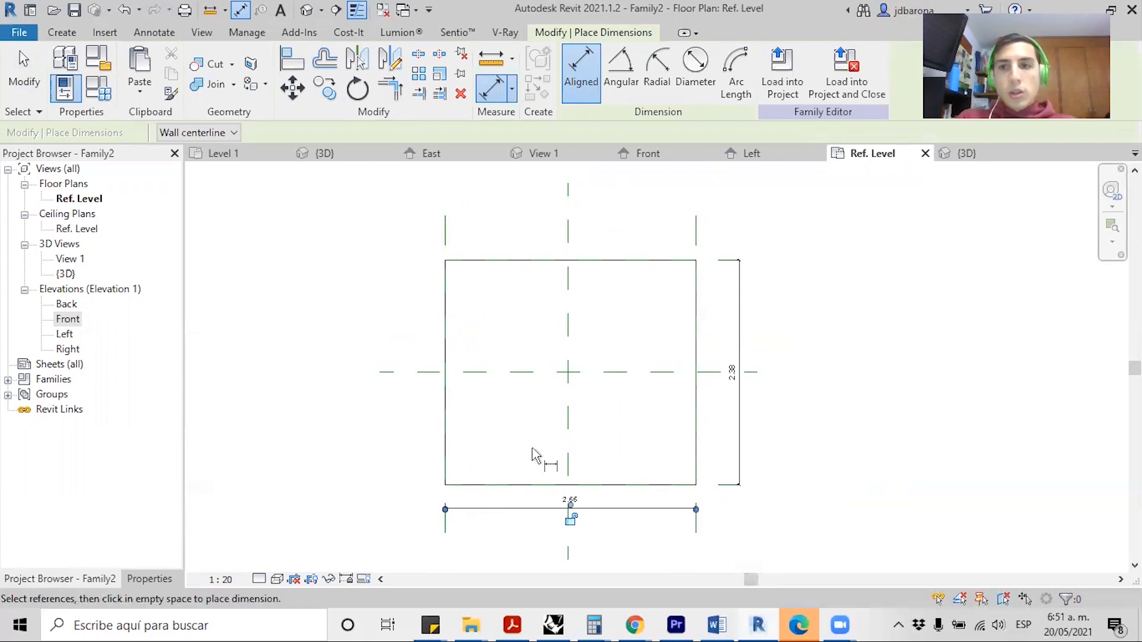
key("Escape")
key("Escape")
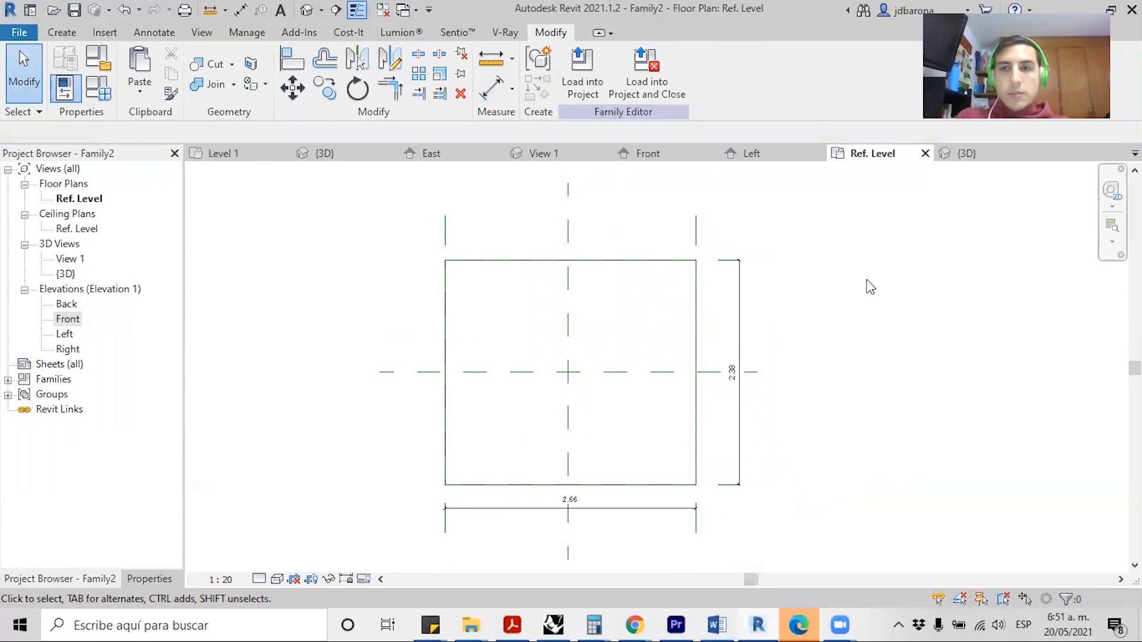
- Label the vertical dimension beside the box with a new type parameter named Profundidad, grouped under Dimensions
left_click(738, 386)
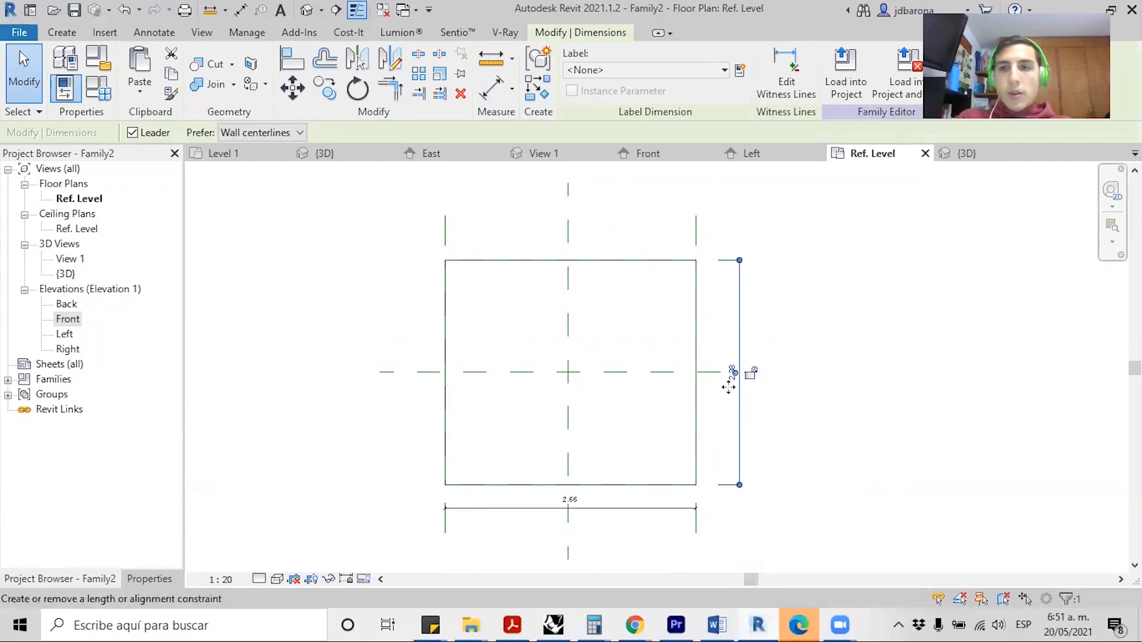
left_click(741, 70)
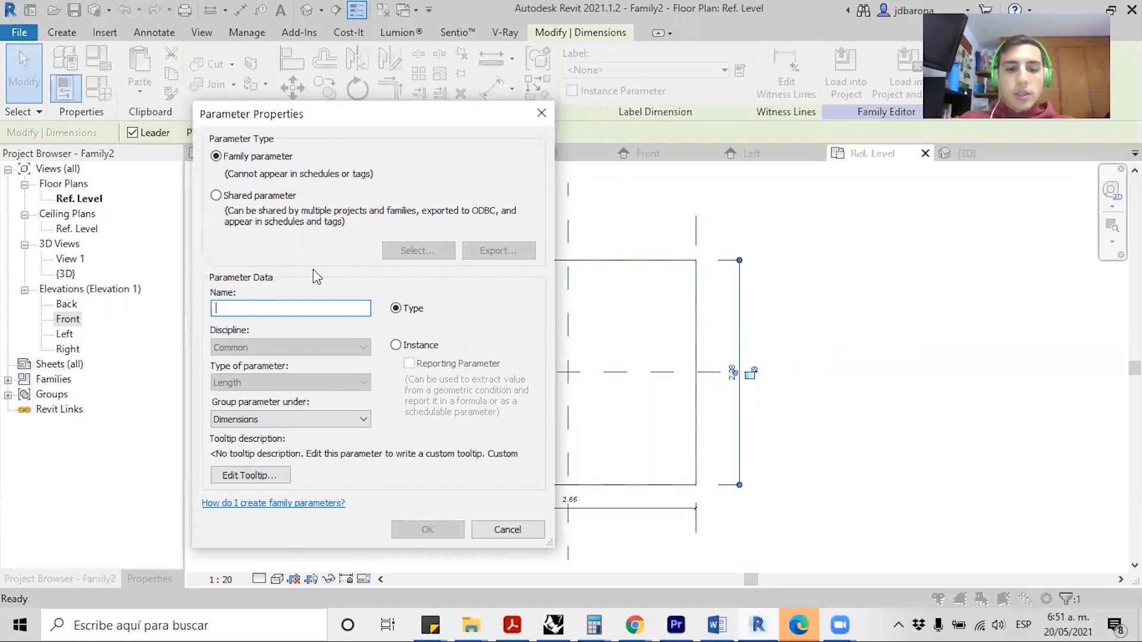
type("Profundidad")
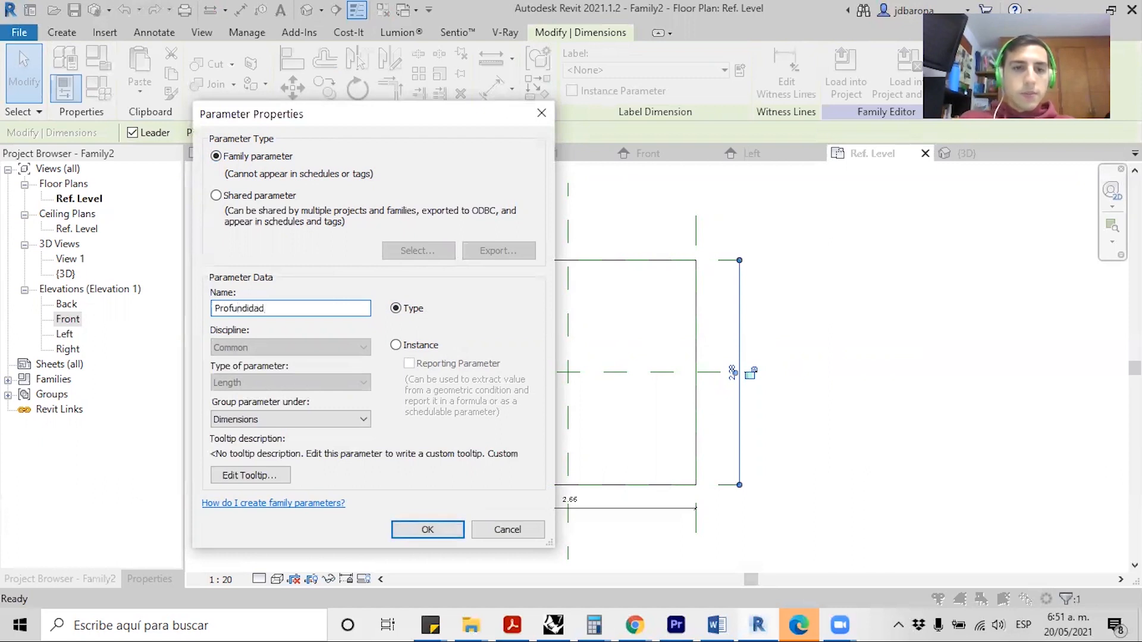
left_click(417, 529)
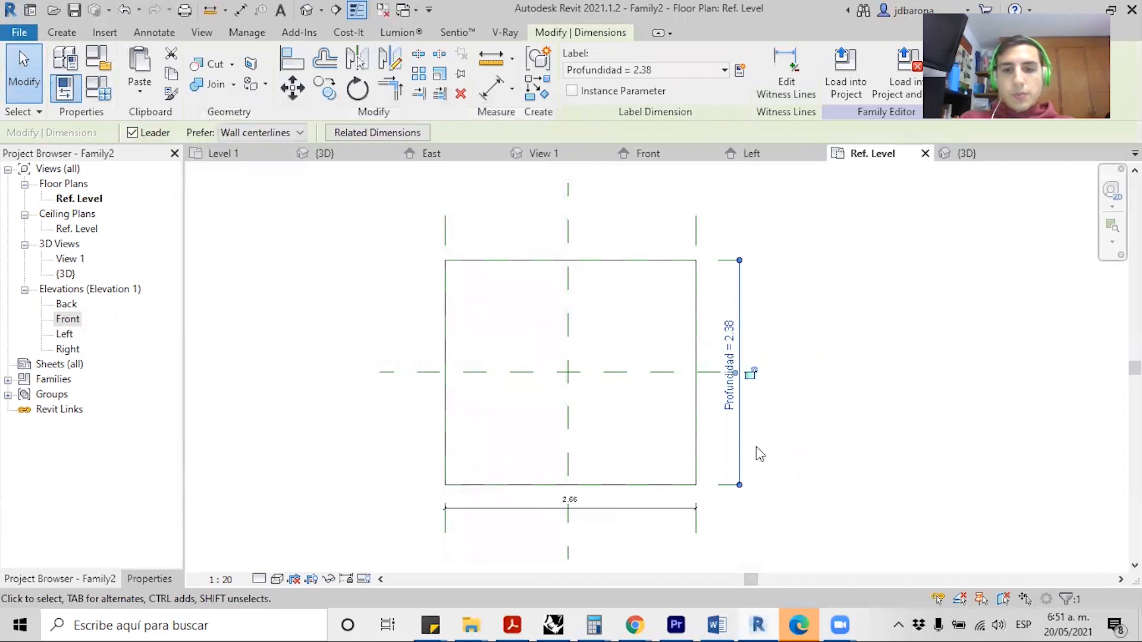
- Label the horizontal dimension below the box with a new type parameter named Anchura, grouped under Dimensions
left_click(580, 513)
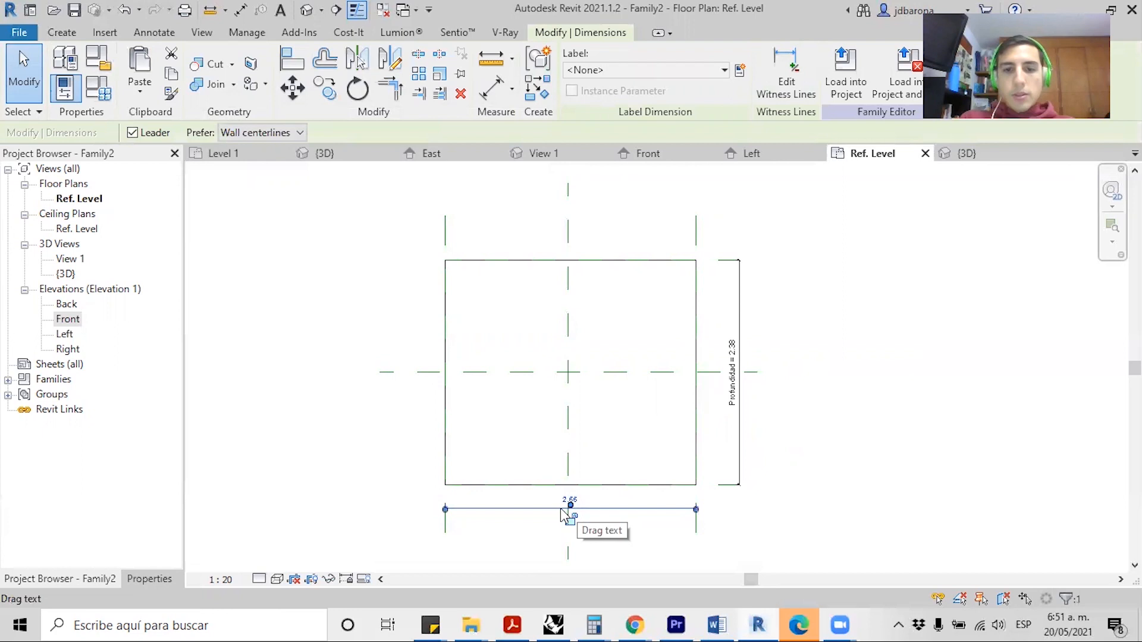
left_click(740, 72)
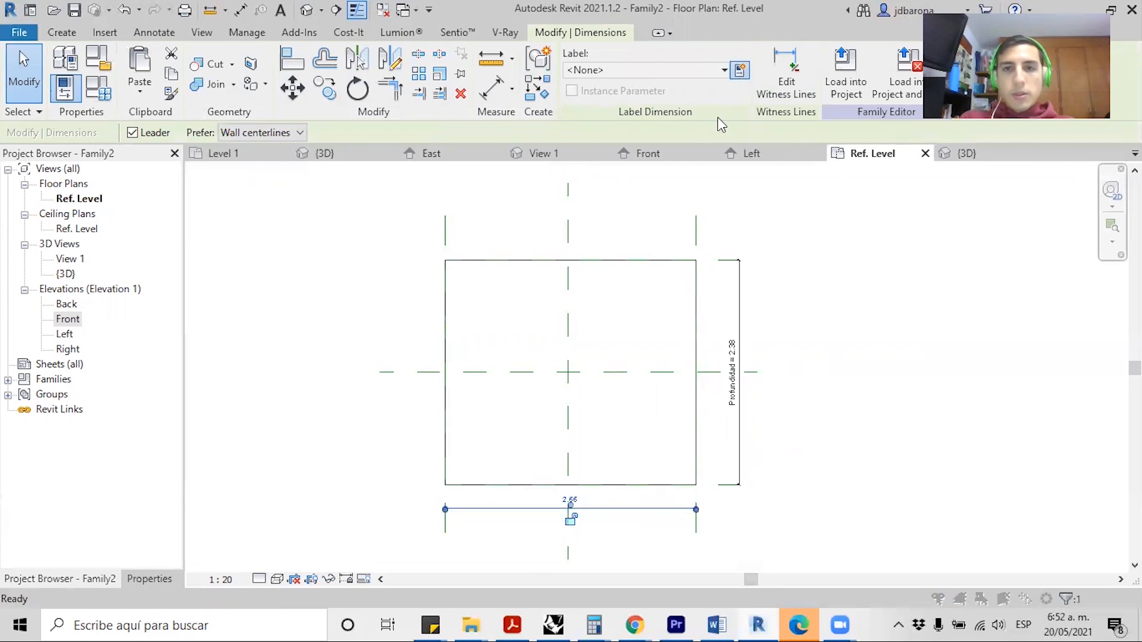
type("Anchura")
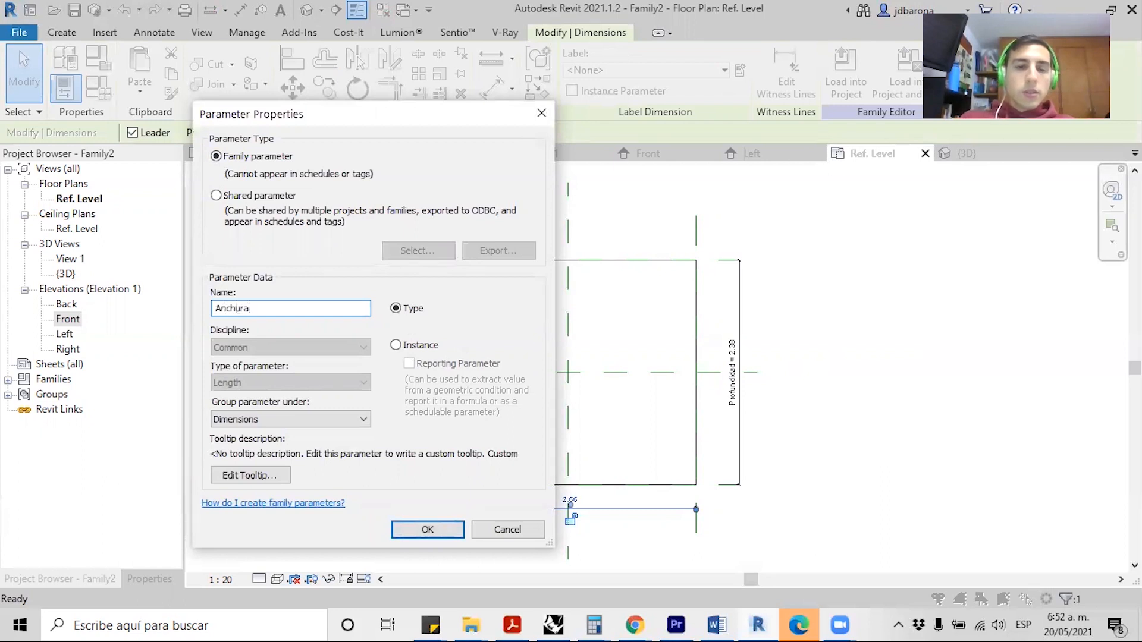
left_click(426, 529)
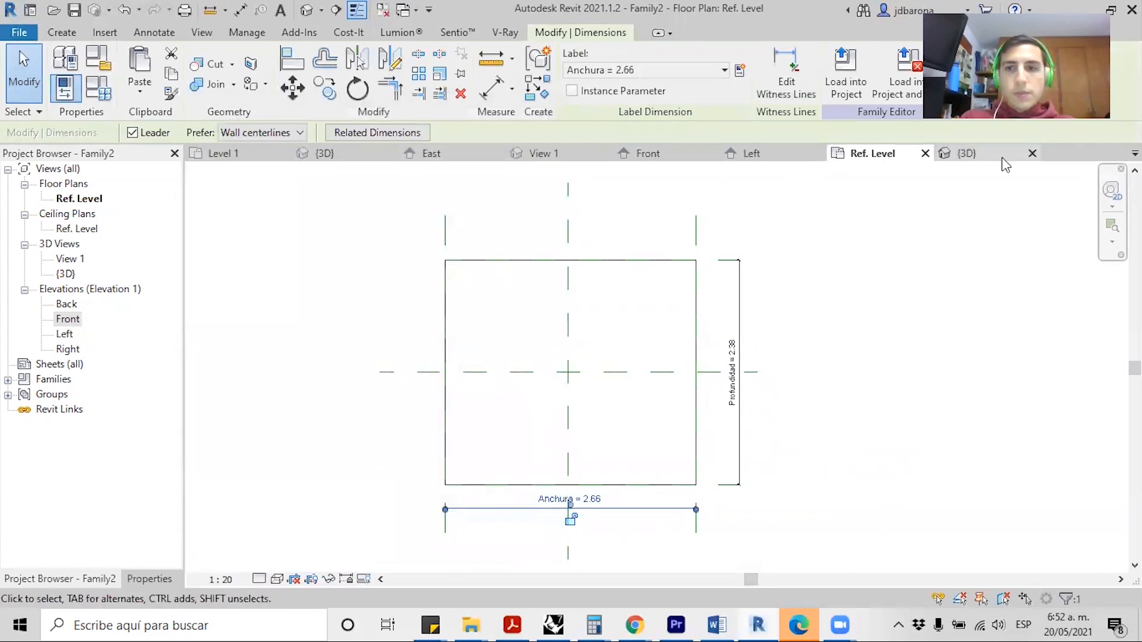
- Delete the two vertical dimensions inside the box in the Front elevation
left_click(626, 154)
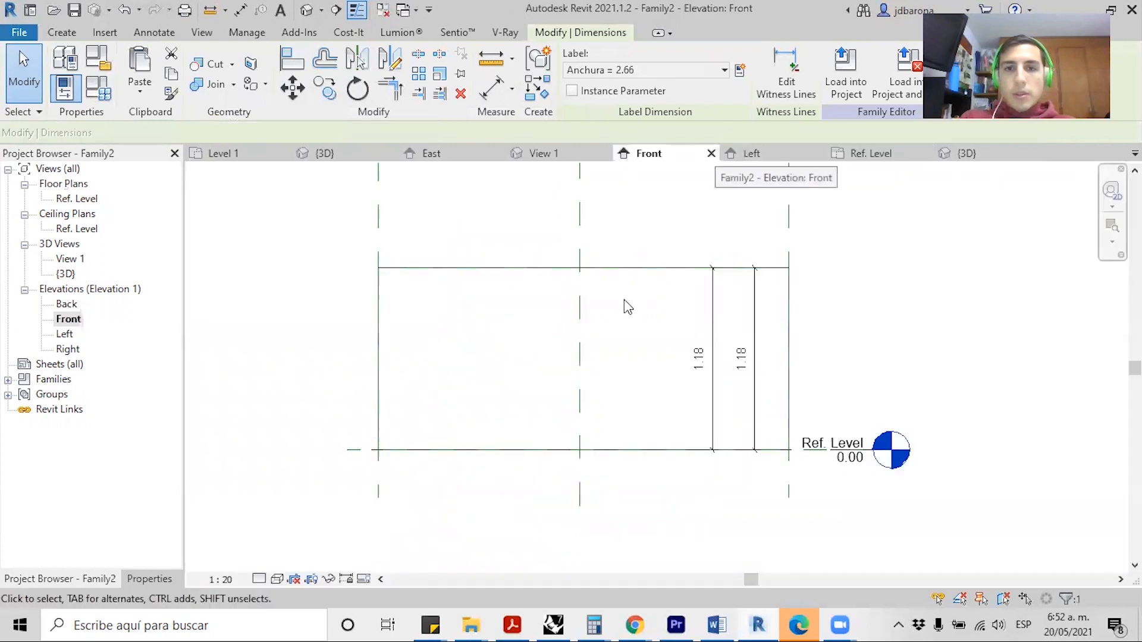
scroll(561, 451, "down", 2)
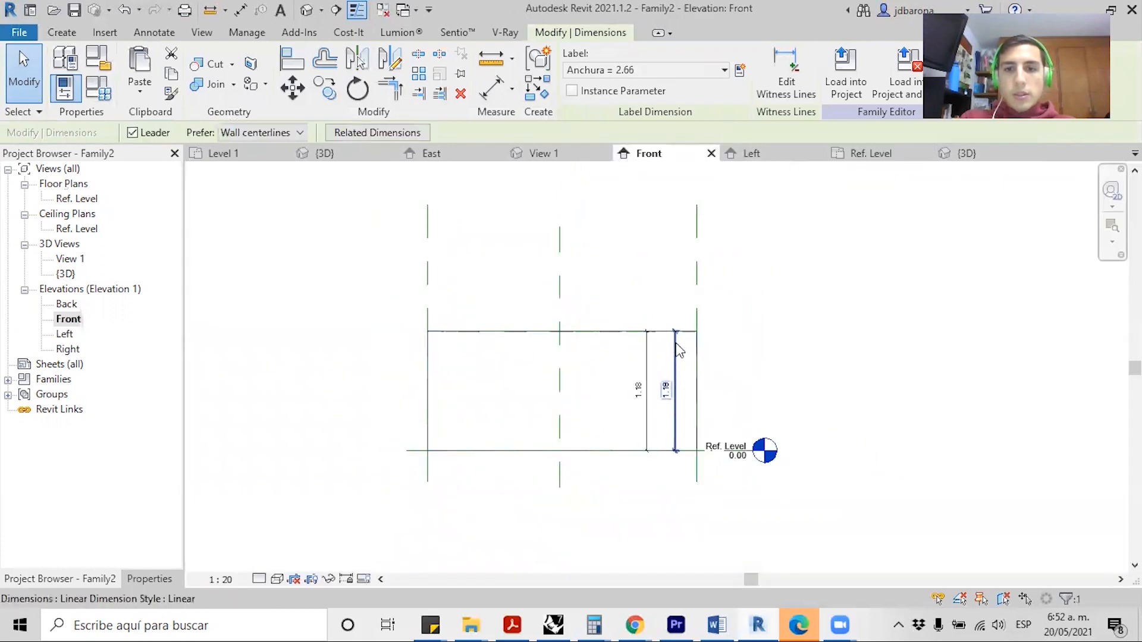
scroll(685, 334, "up", 2)
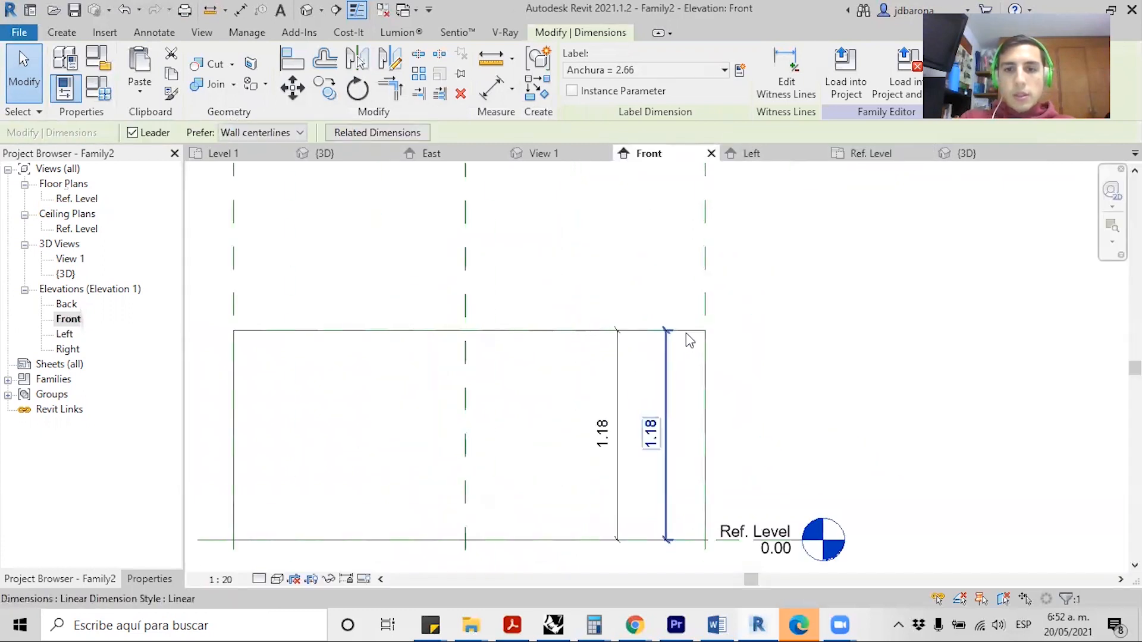
left_click(611, 389)
key("Delete")
left_click(664, 388)
key("Delete")
- Add an aligned dimension from the Ref. Level to the reference plane at the box's top edge, placed outside the box's left side
scroll(751, 317, "down", 2)
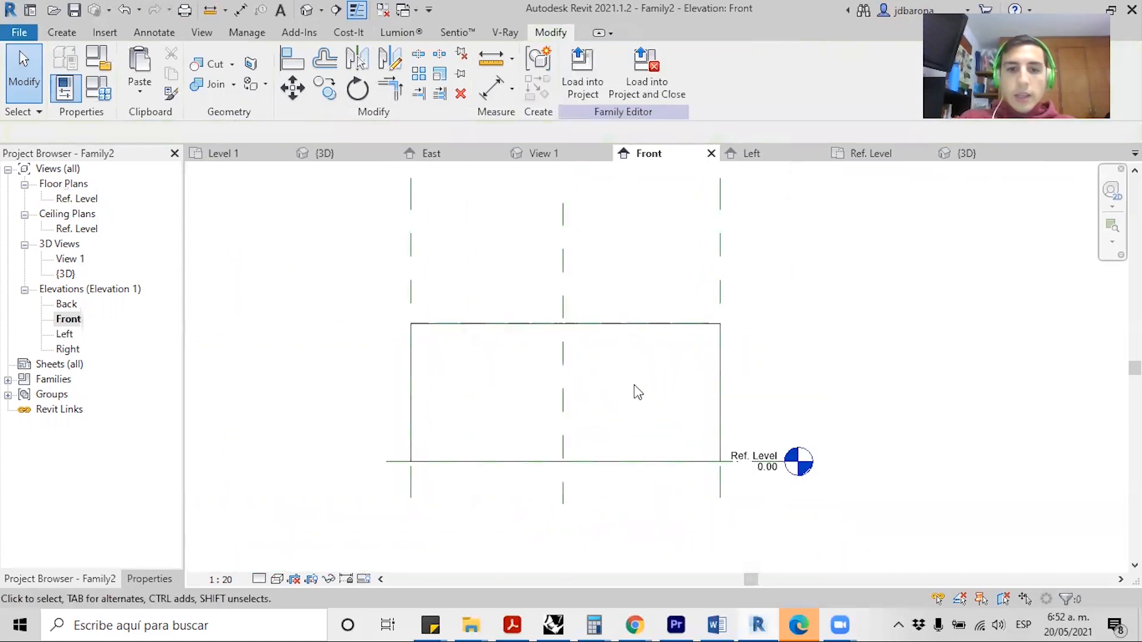
scroll(634, 385, "up", 2)
key("d")
key("i")
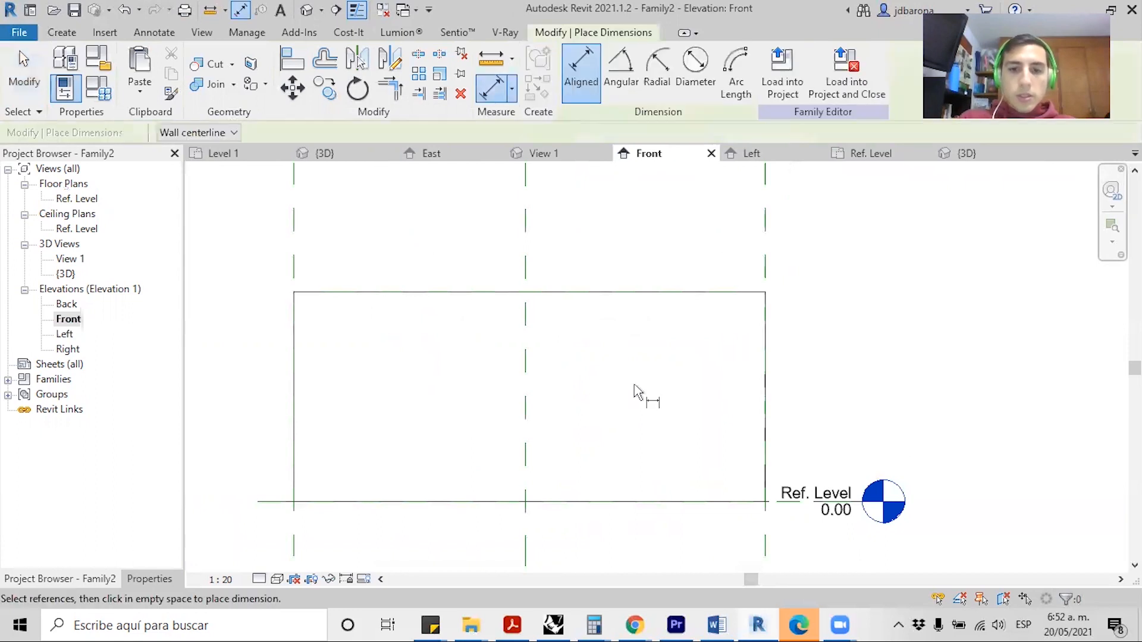
left_click(267, 503)
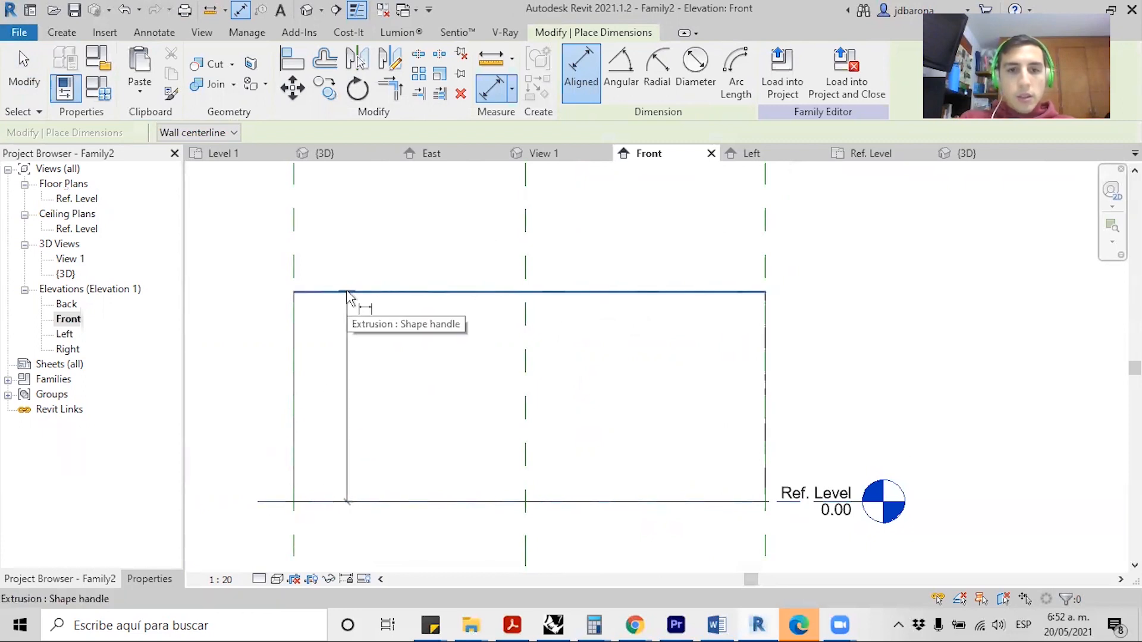
key("Tab")
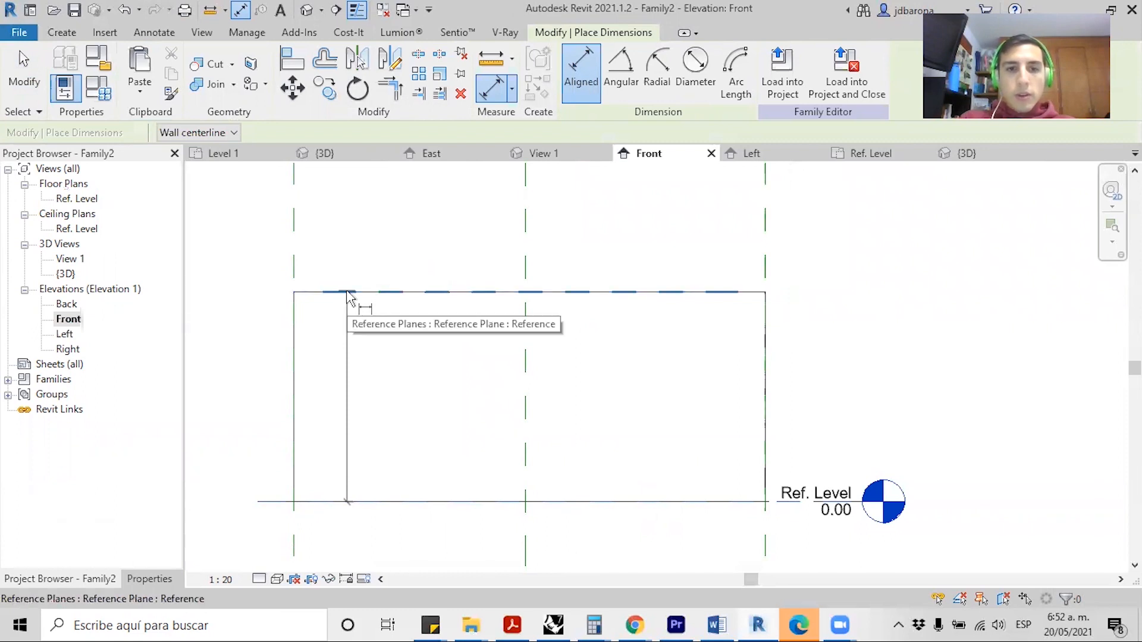
left_click(350, 298)
left_click(254, 267)
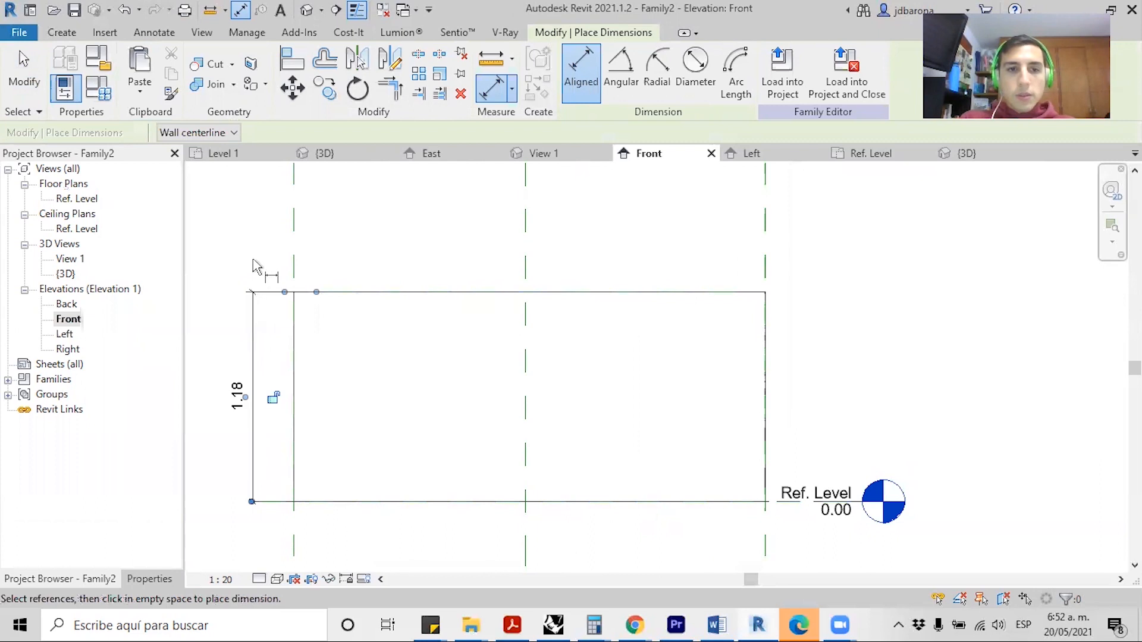
key("Escape")
- Label the new height dimension with a new type parameter named Altura, grouped under Dimensions
left_click(239, 395)
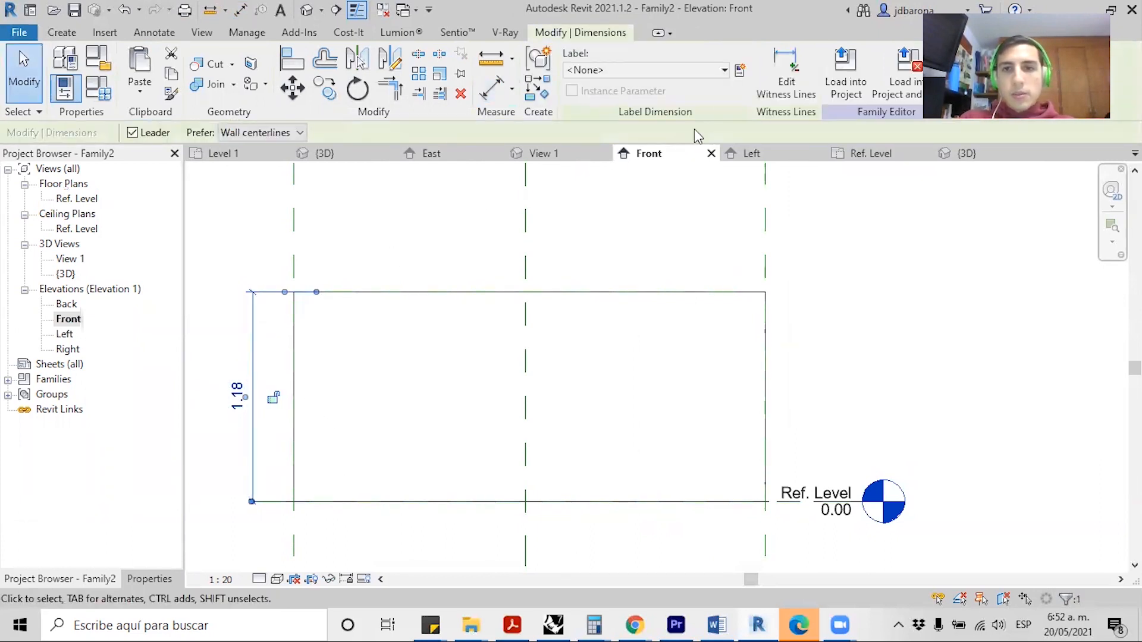
left_click(741, 71)
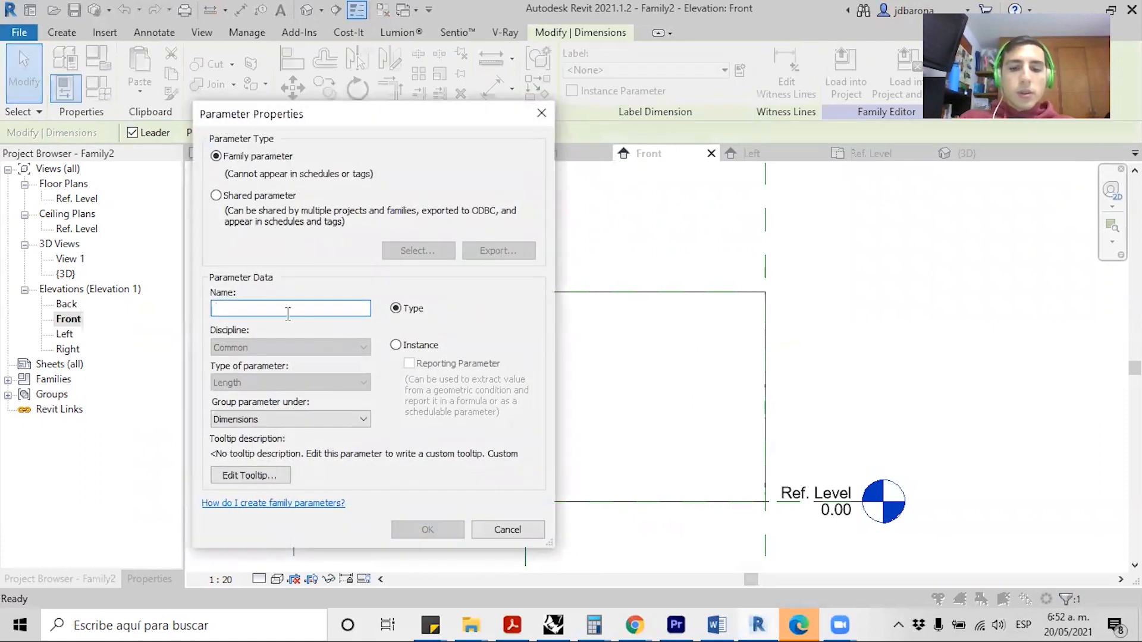
type("Altura")
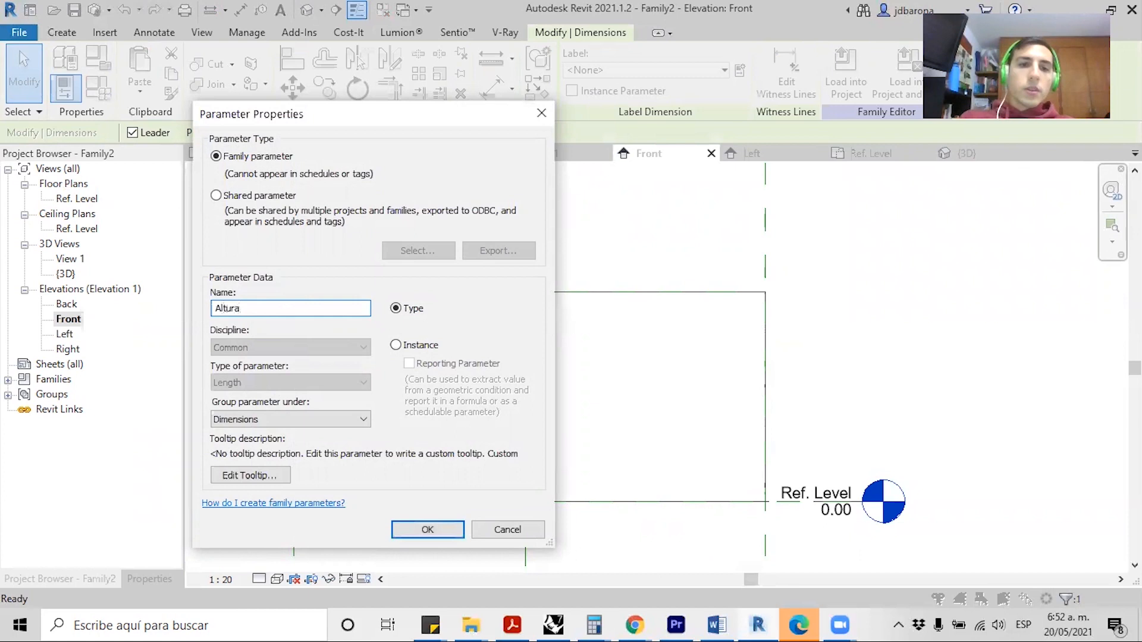
left_click(426, 529)
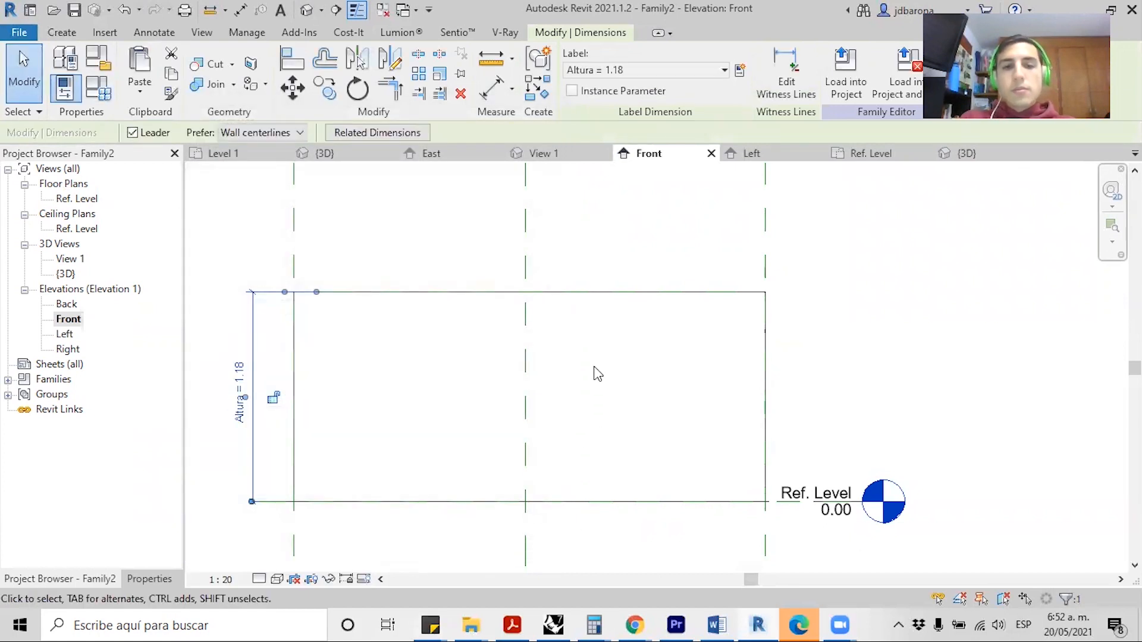
key("Escape")
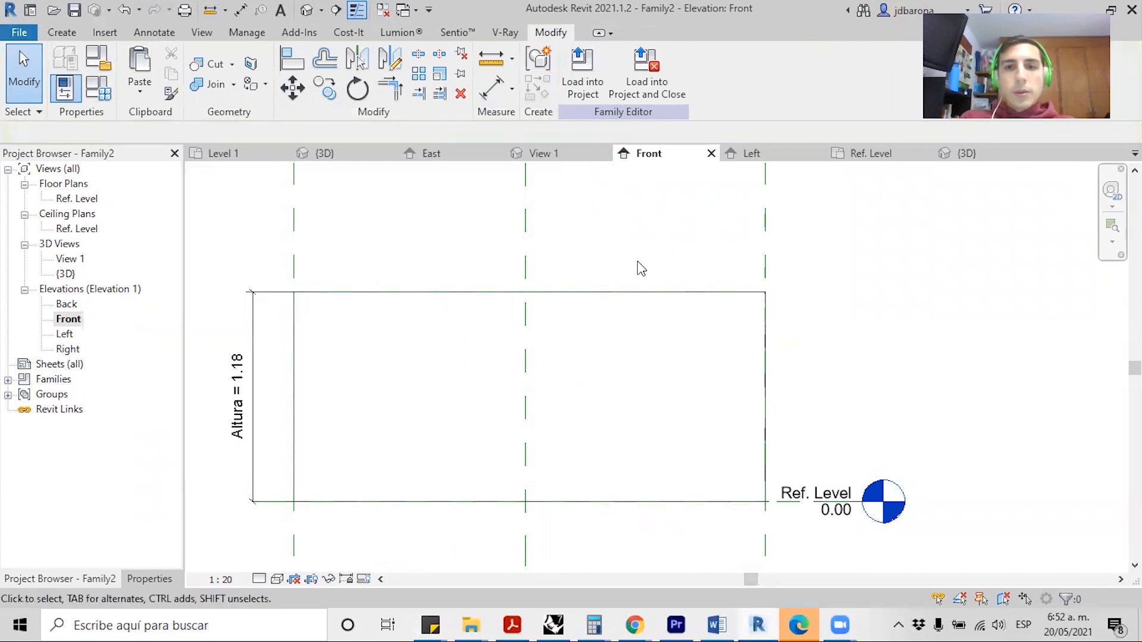
- Set the Altura dimension to 2 and check the resized box in the 3D view
left_click(240, 398)
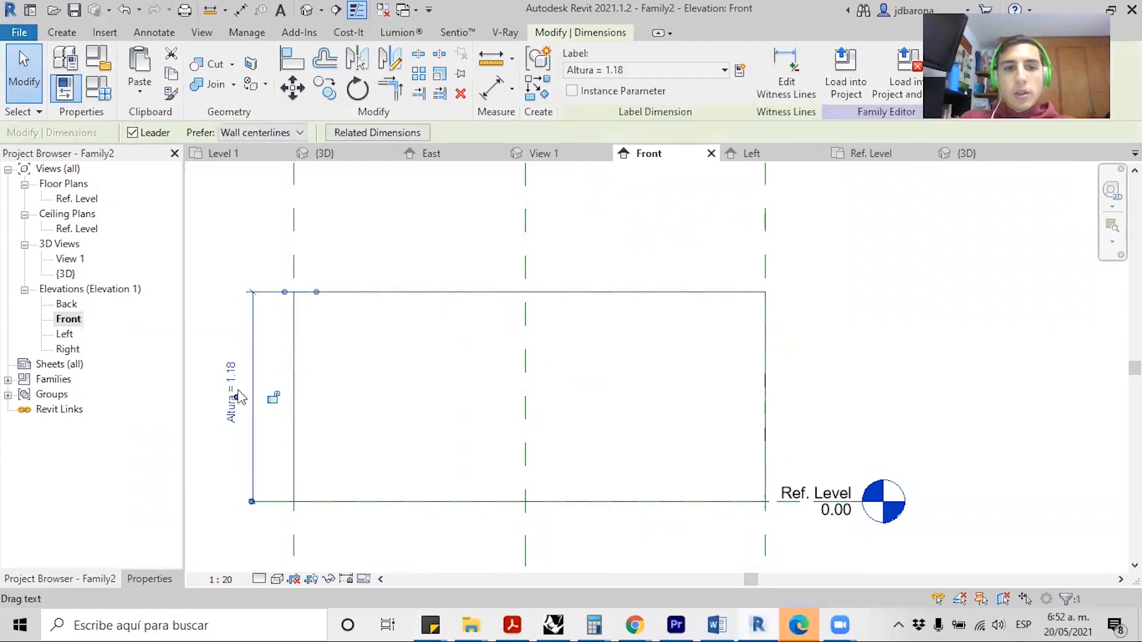
left_click(232, 379)
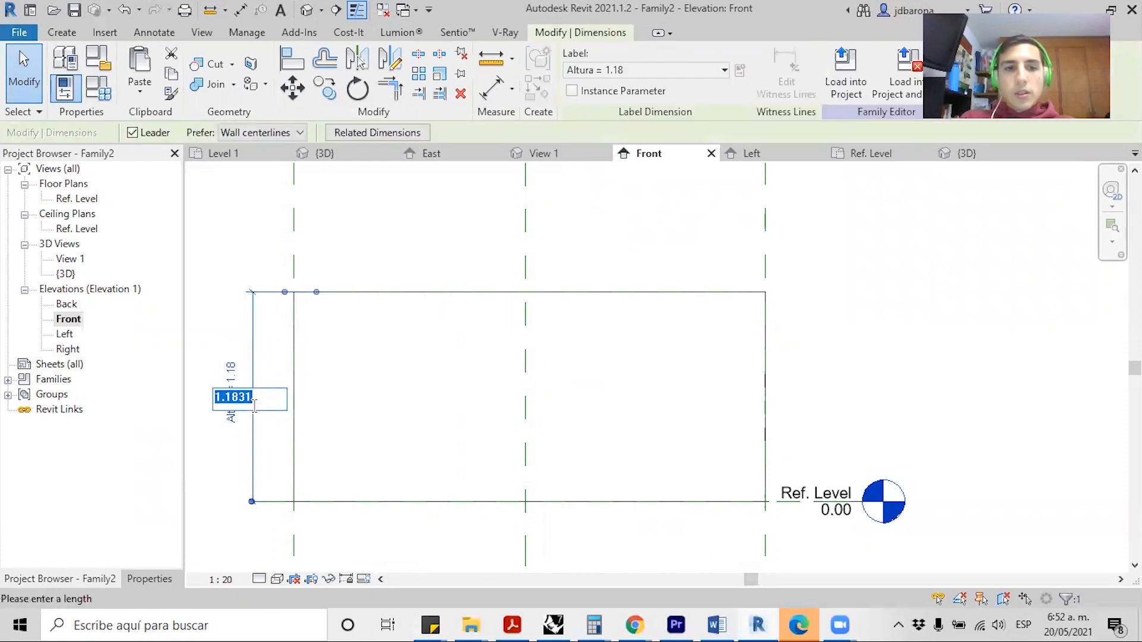
type("2")
key("Return")
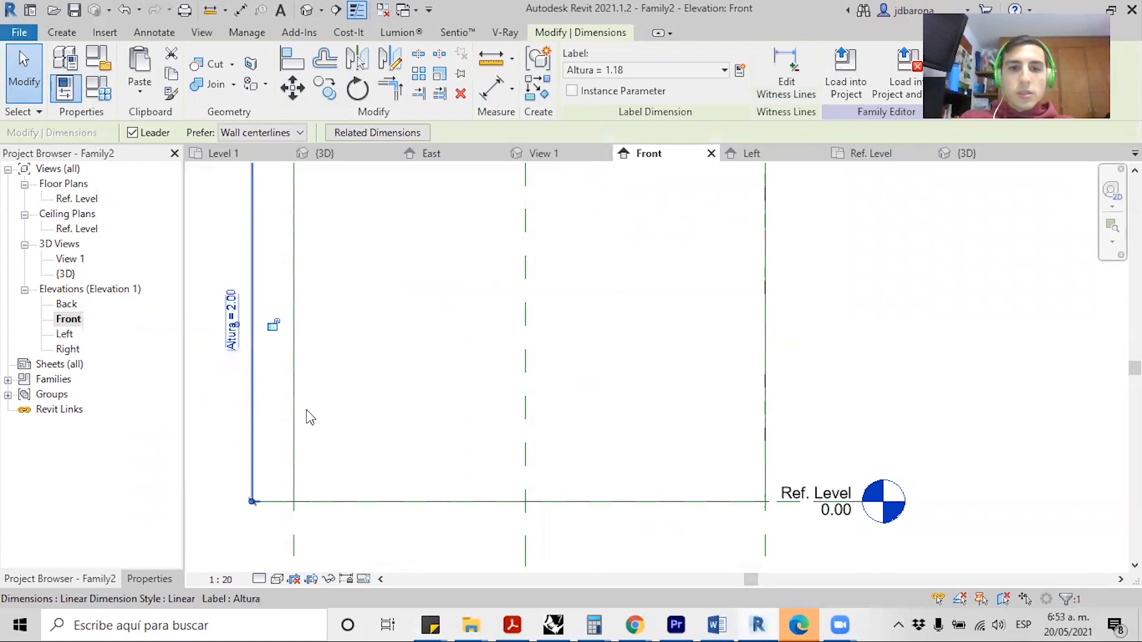
scroll(370, 483, "down", 4)
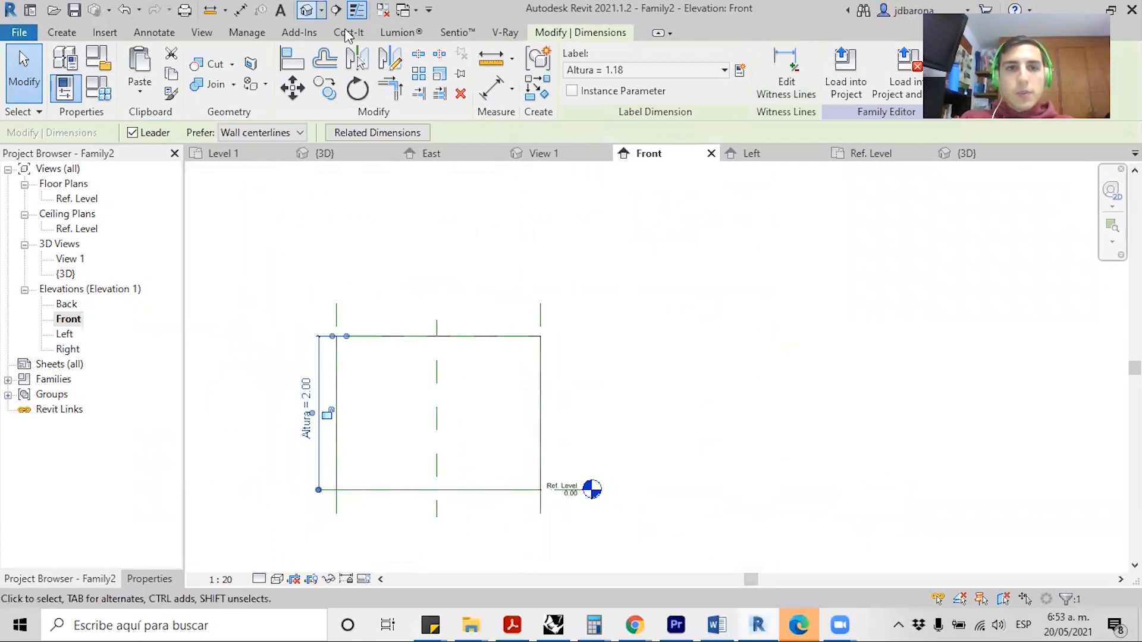
left_click(307, 9)
scroll(430, 372, "down", 3)
middle_click_drag(431, 372, 487, 335, "shift")
scroll(486, 335, "up", 2)
left_click(617, 356)
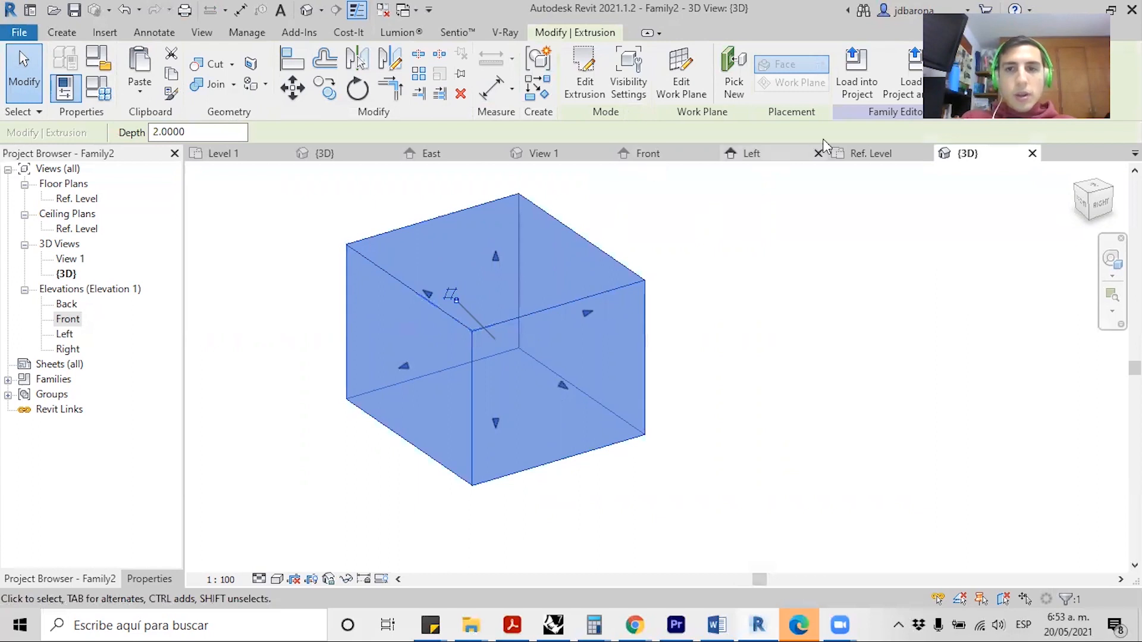
- Set the Anchura dimension to 3 in the Ref. Level floor plan
left_click(875, 154)
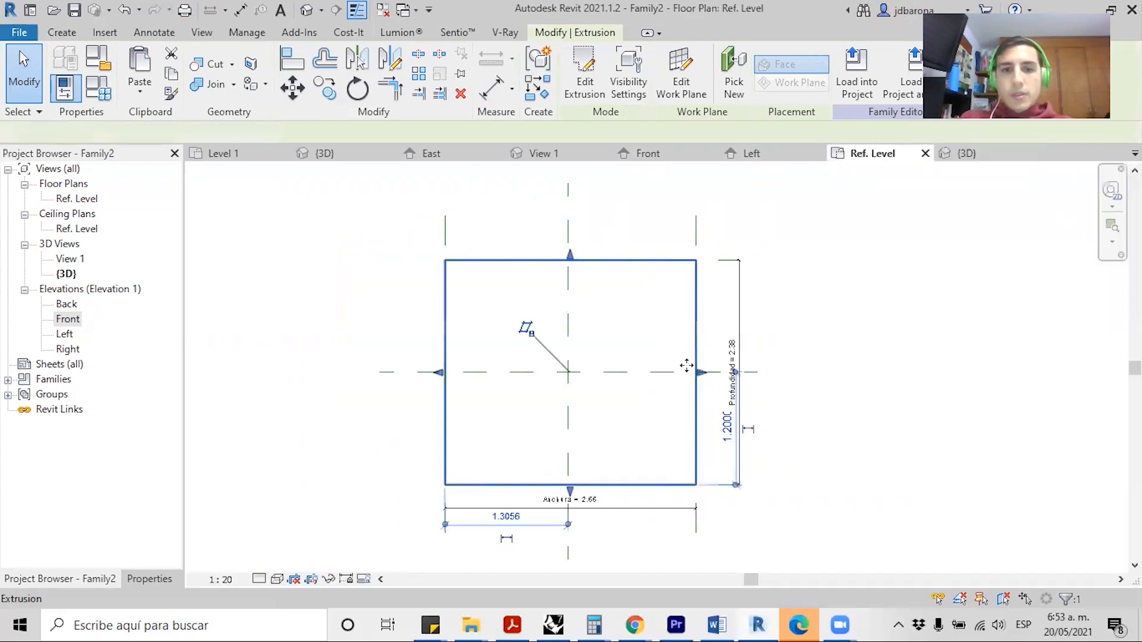
left_click(700, 241)
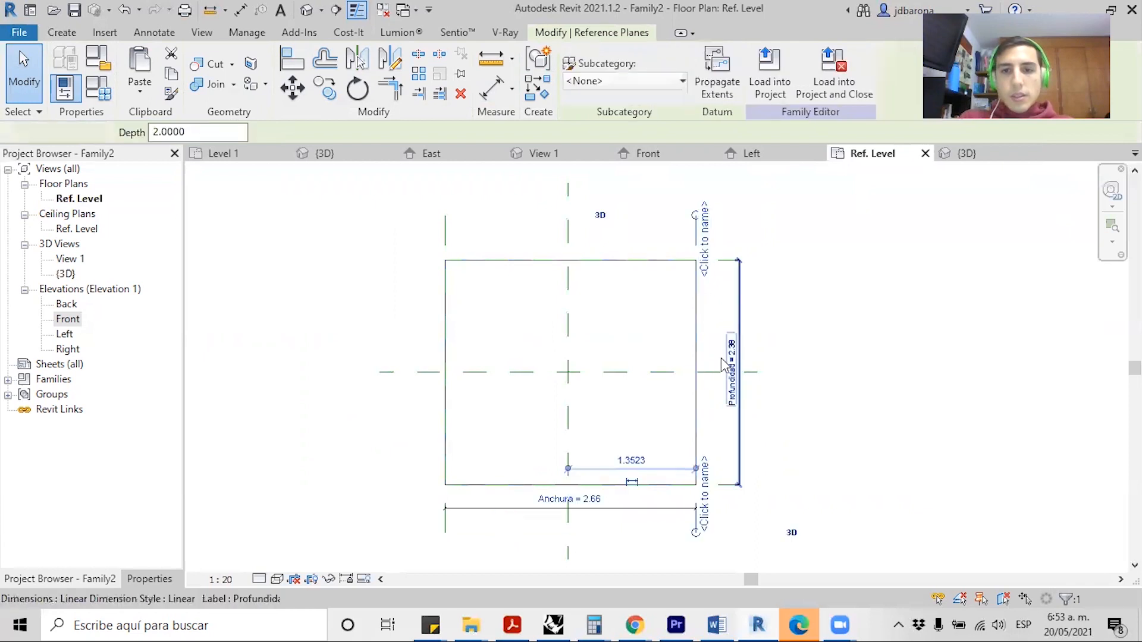
left_click(588, 505)
type("3")
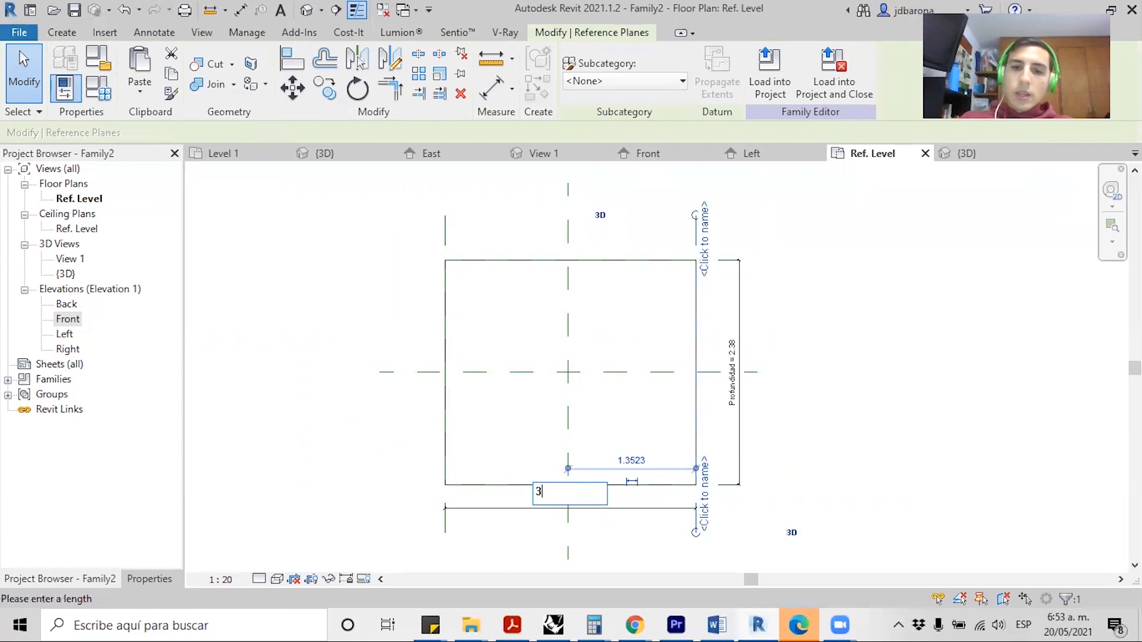
key("Return")
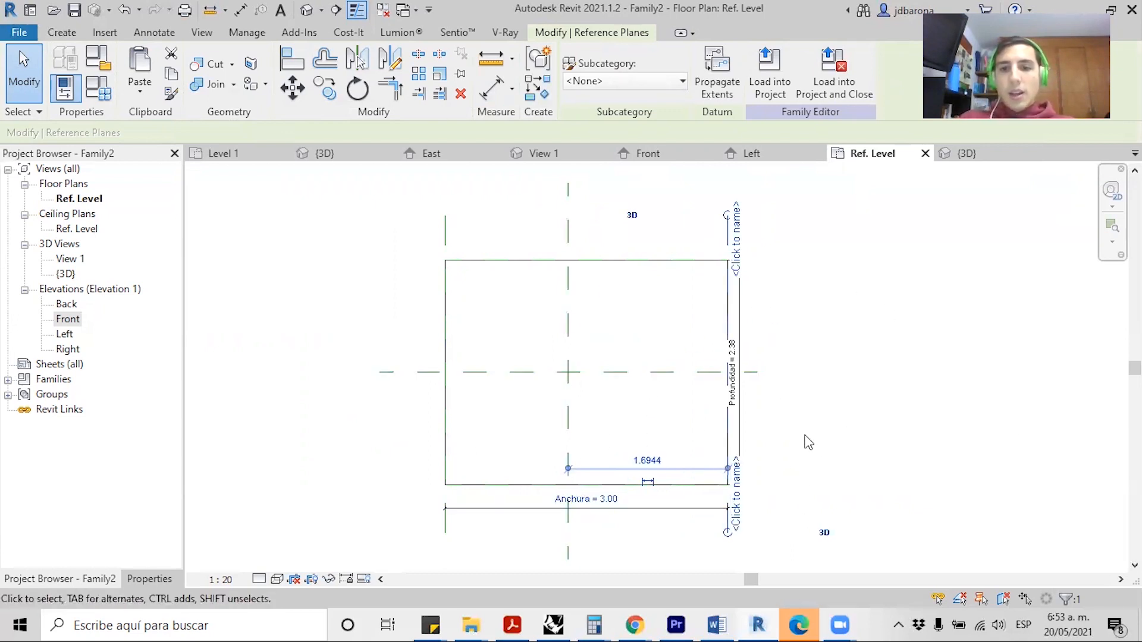
left_click(881, 340)
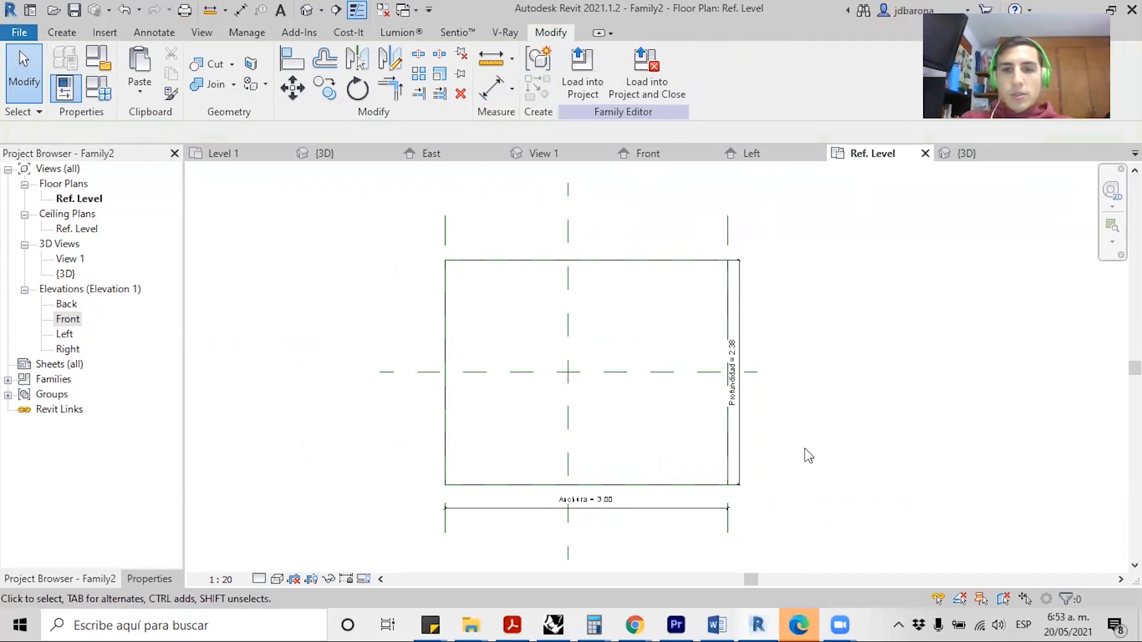
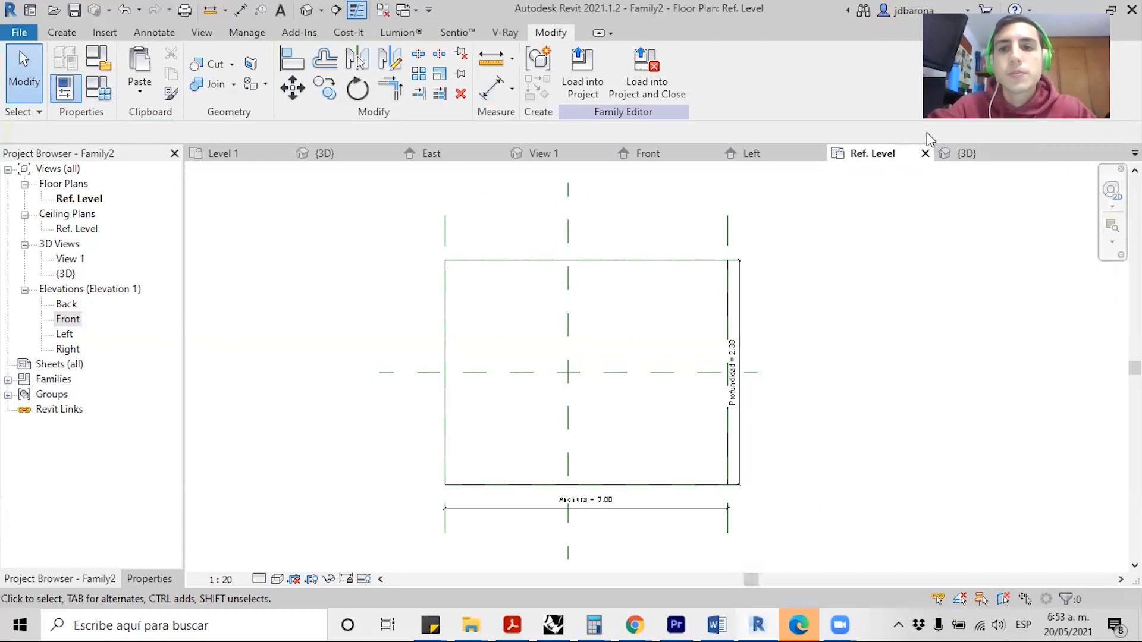
- Set the Profundidad, Anchura and Altura parameters to 1 in Family Types, working from the 3D view
left_click(951, 157)
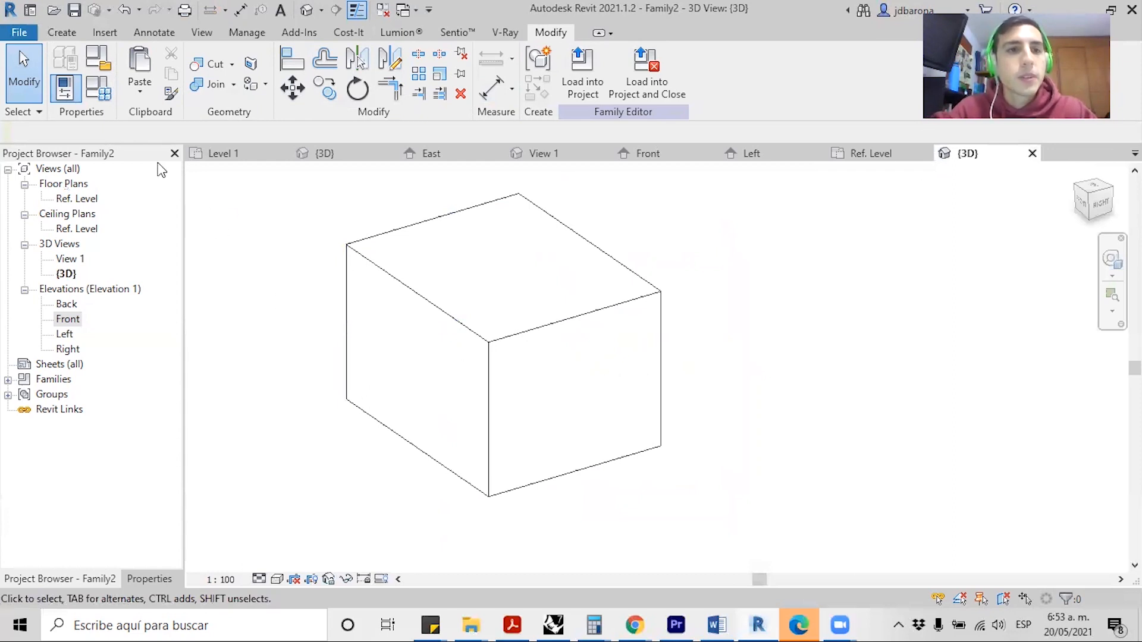
left_click(104, 96)
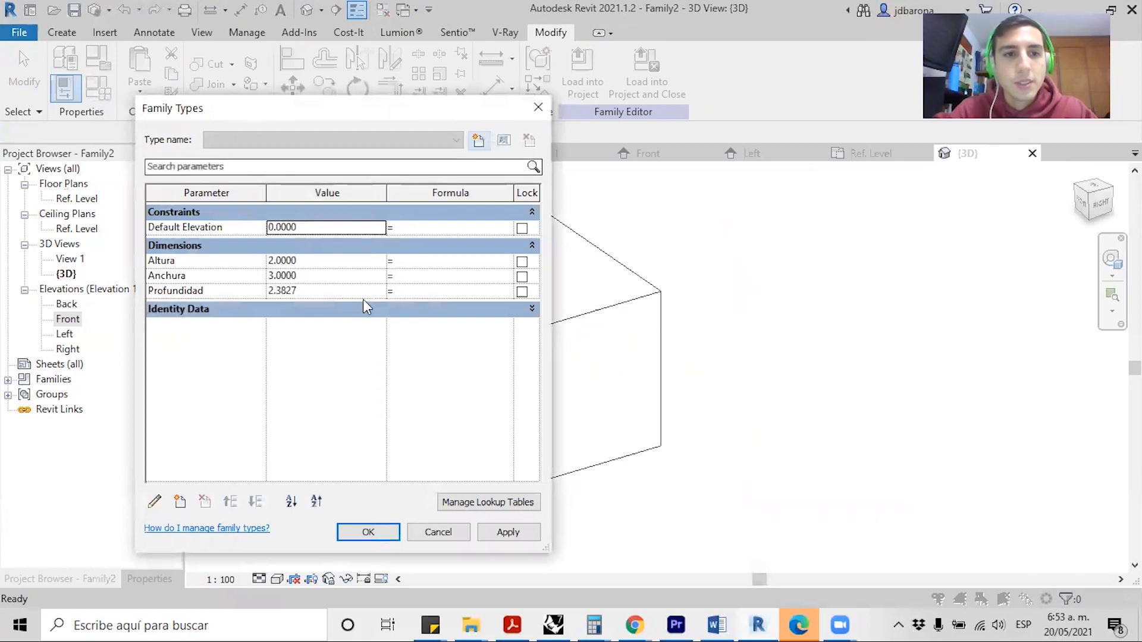
left_click(313, 291)
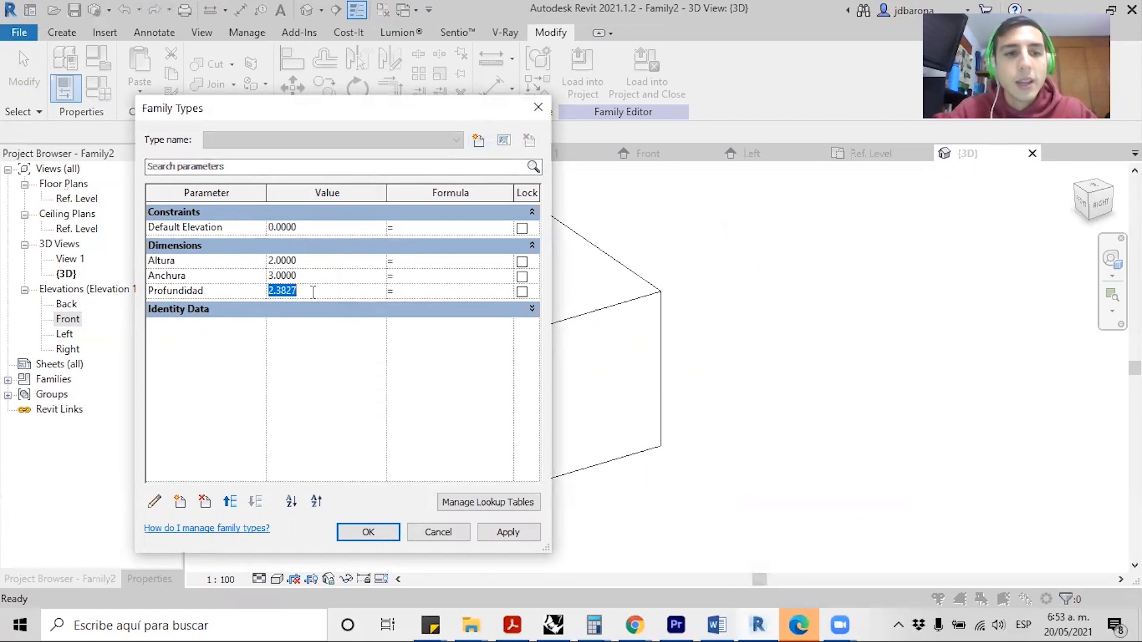
type("1")
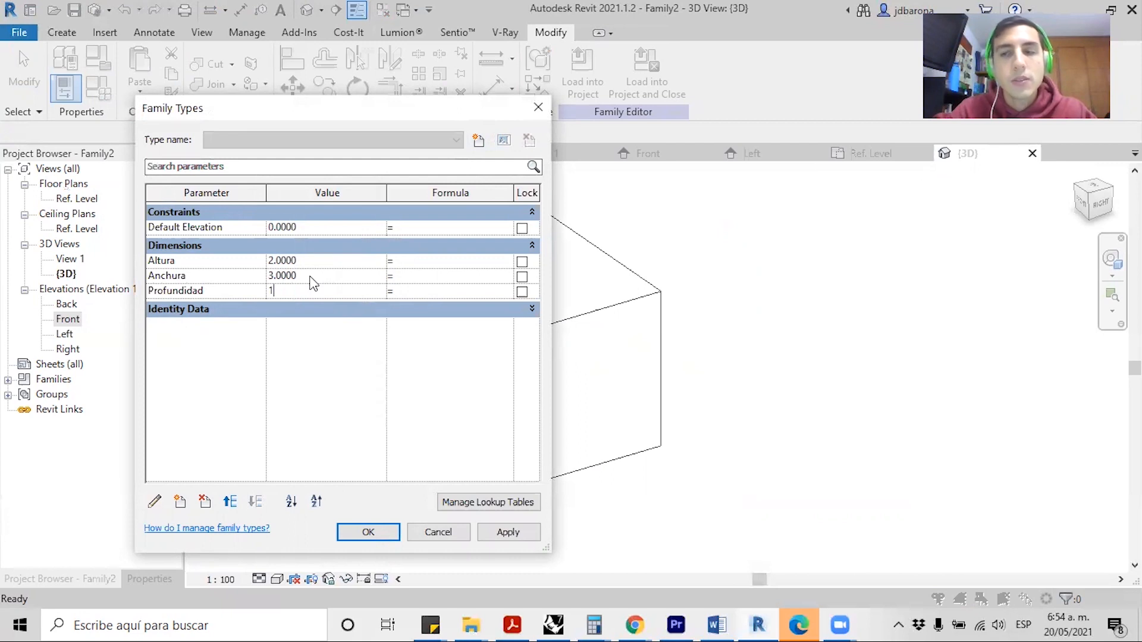
left_click(311, 276)
type("1")
left_click(311, 261)
type("1")
left_click(369, 439)
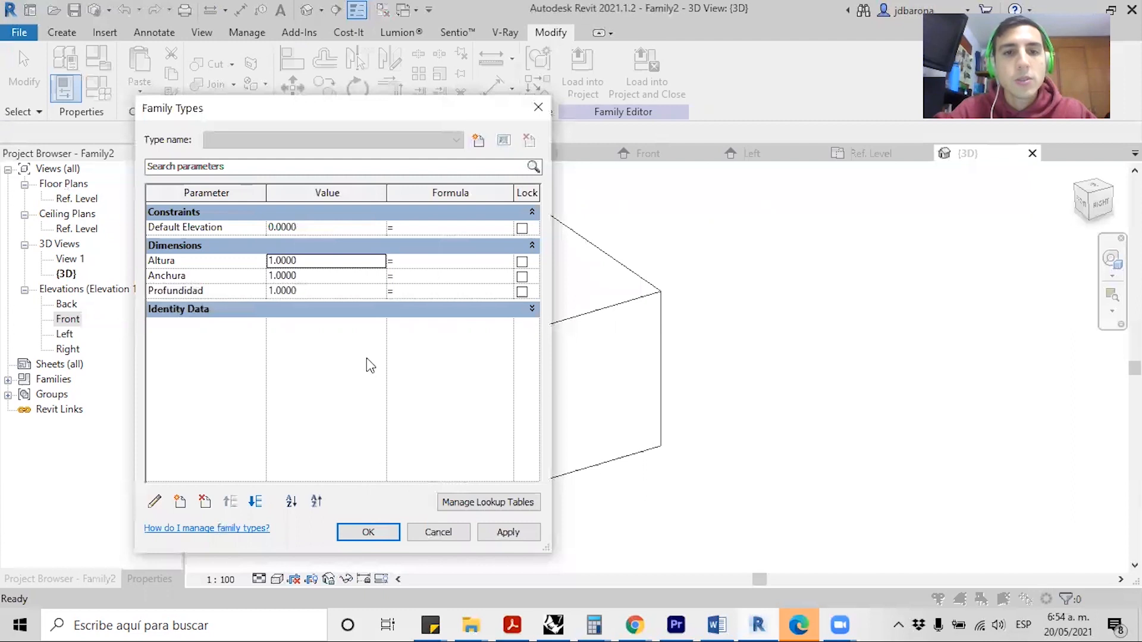
- Create a family type named Caja 1x1x1m, accept the family types and check the box in the 3D view
left_click(479, 143)
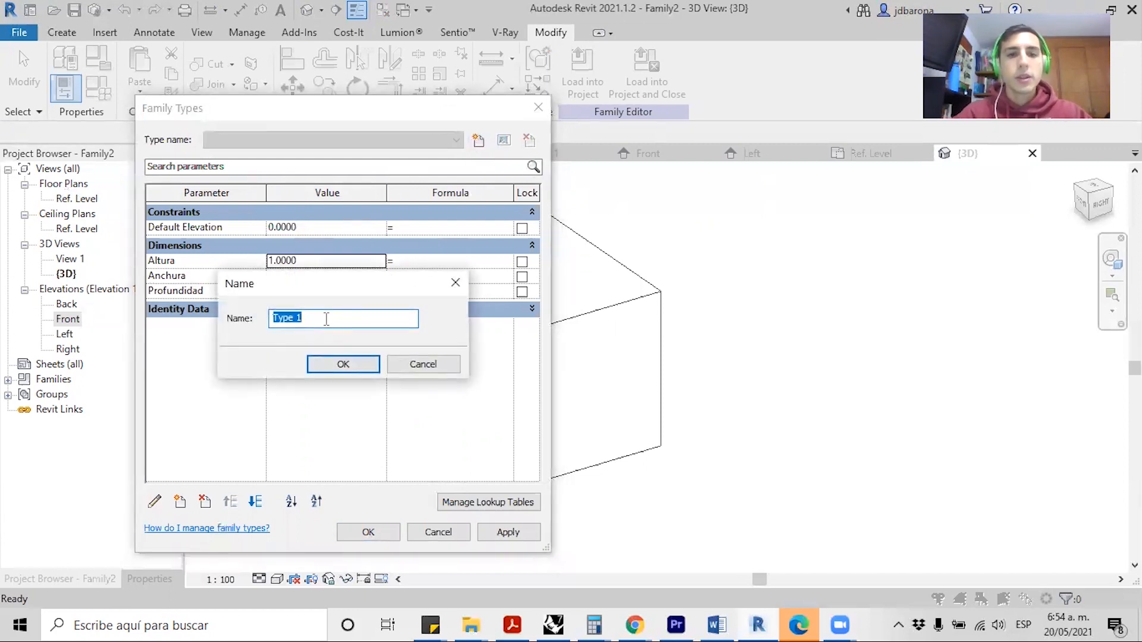
type("Caja 1x1x1m")
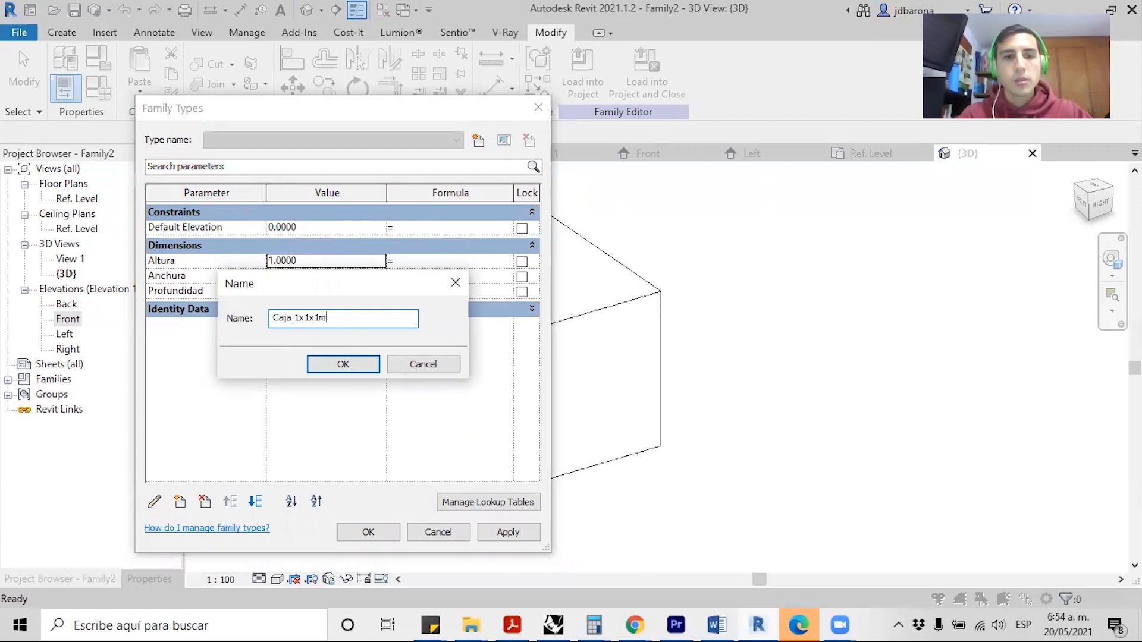
left_click(363, 366)
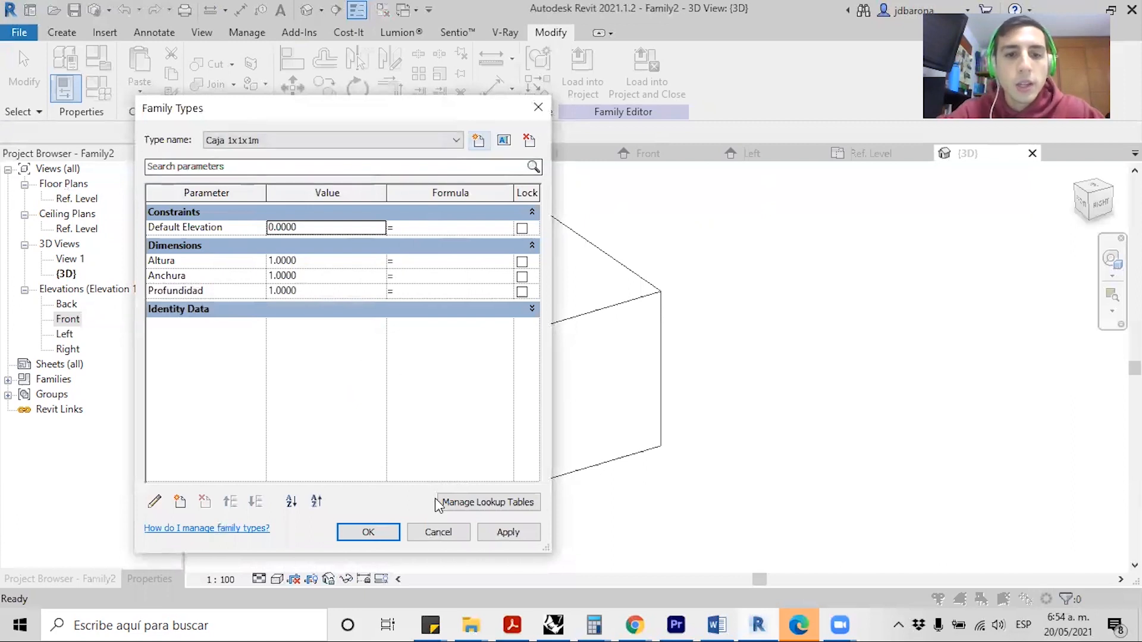
left_click(368, 531)
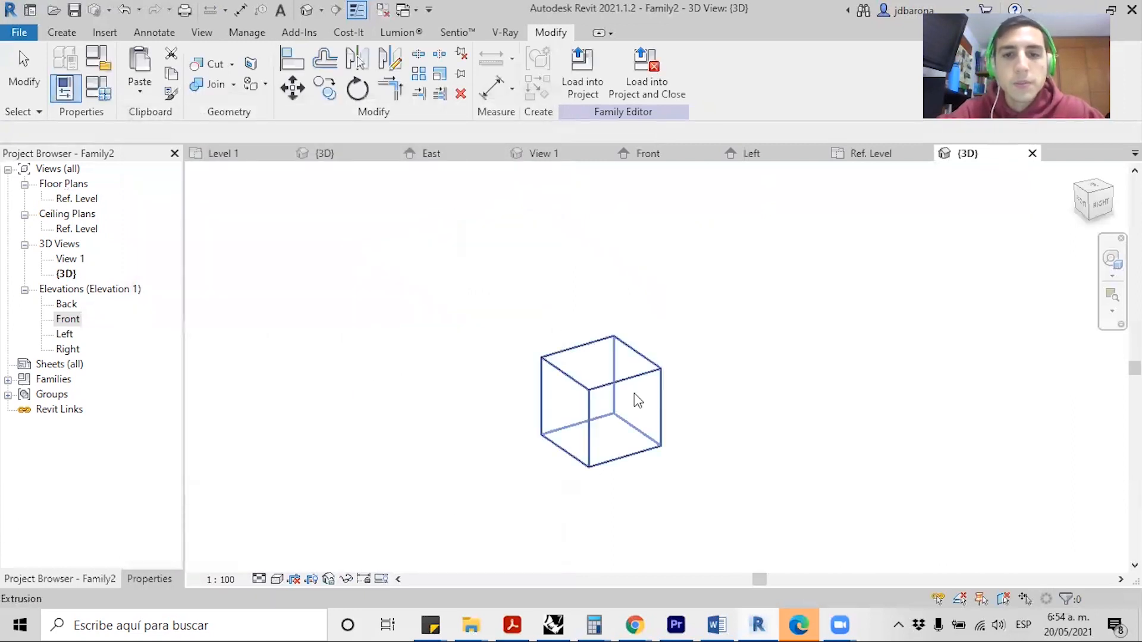
left_click(605, 478)
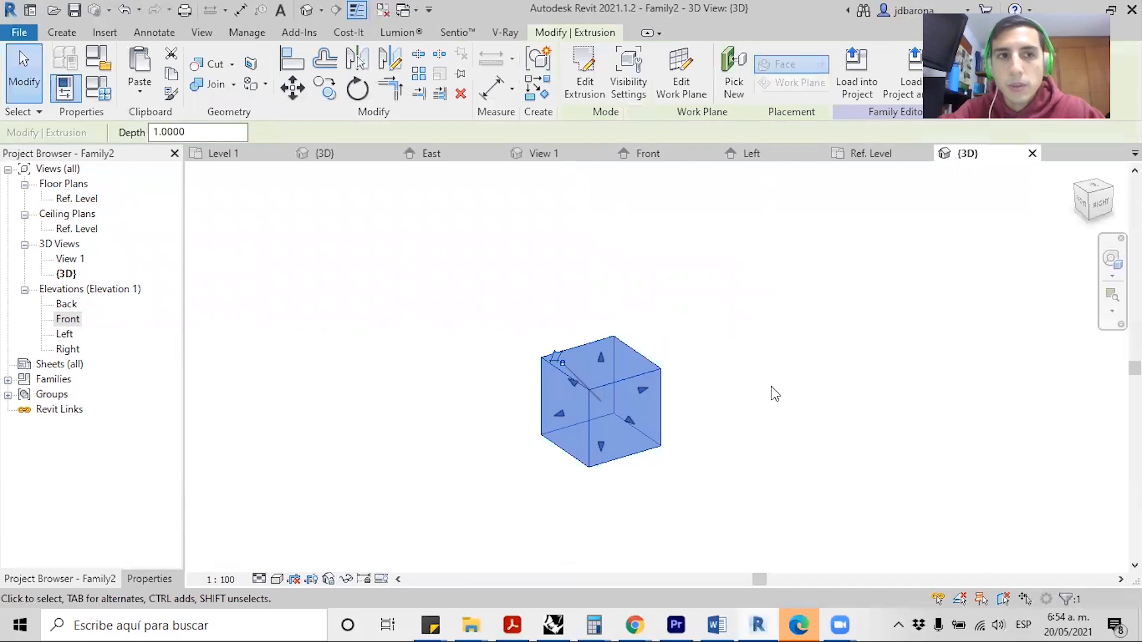
- Reopen Family Types and set the Anchura and Profundidad parameters to 2
left_click(99, 89)
left_click(314, 262)
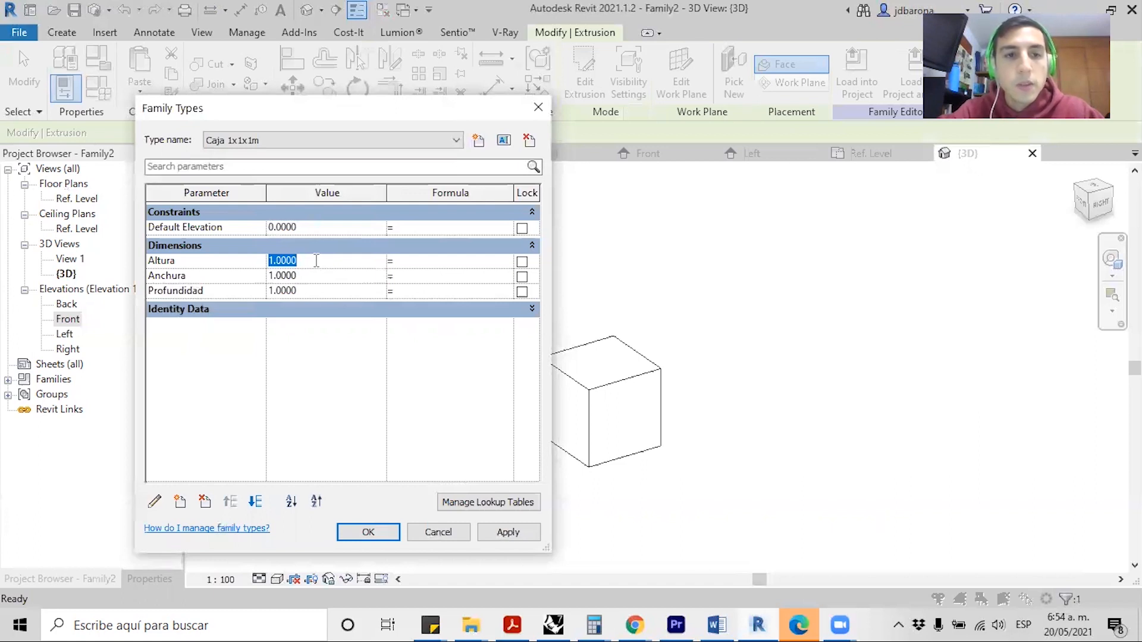
left_click(306, 278)
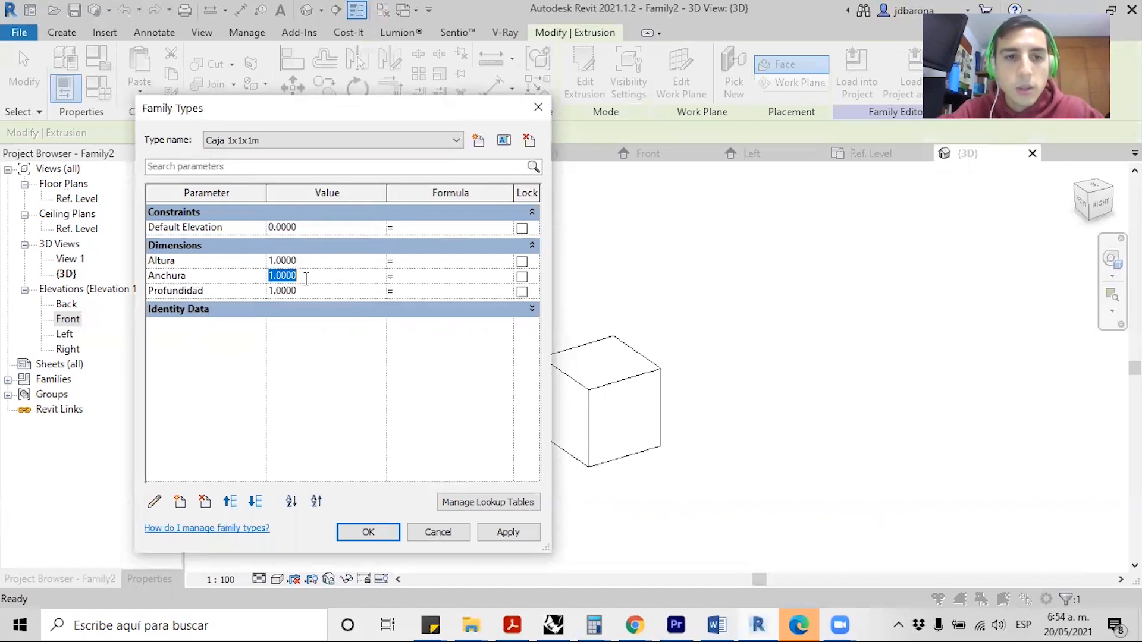
type("2")
left_click(303, 291)
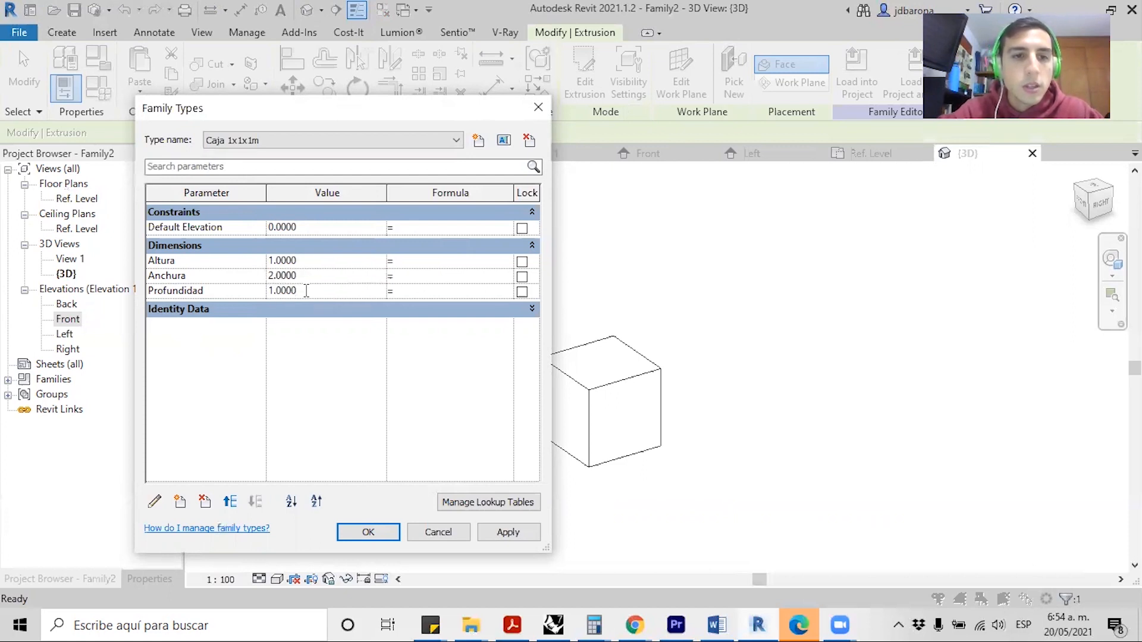
double_click(307, 291)
type("2")
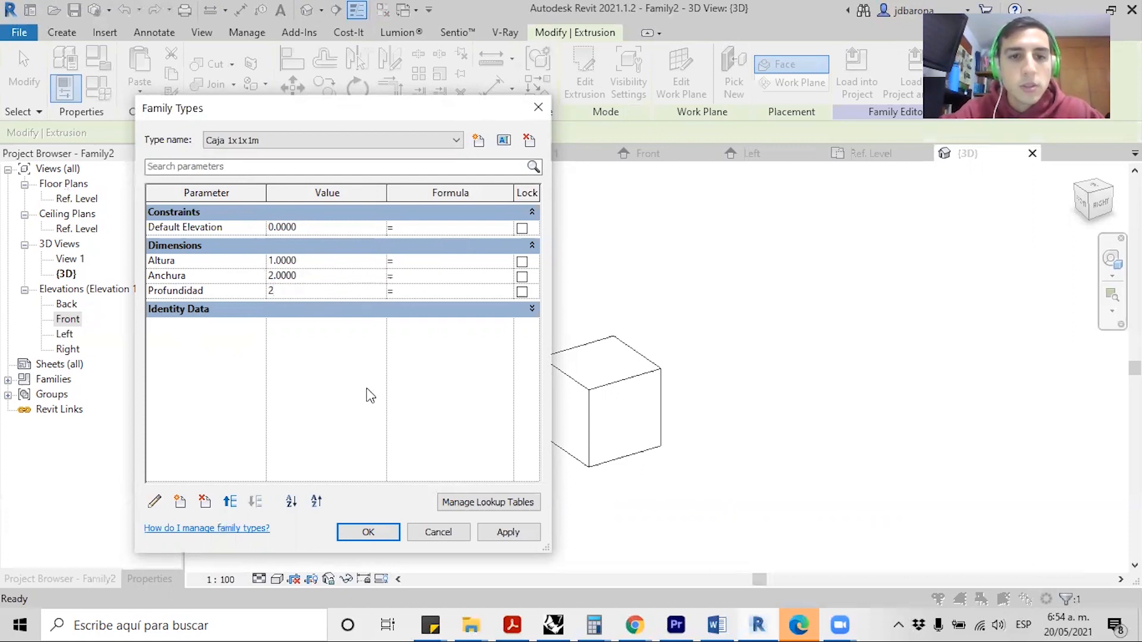
- Create a family type named Caja 1*2*2m and apply it to the box
left_click(478, 140)
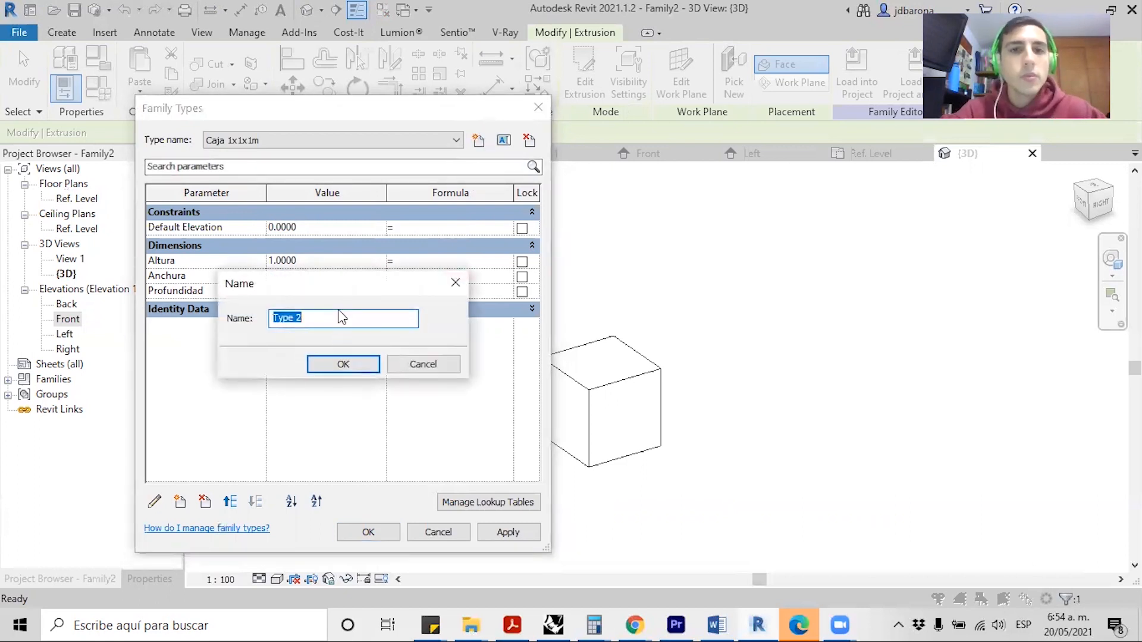
type("1")
key("BackSpace")
type("Caja 1*2*2m")
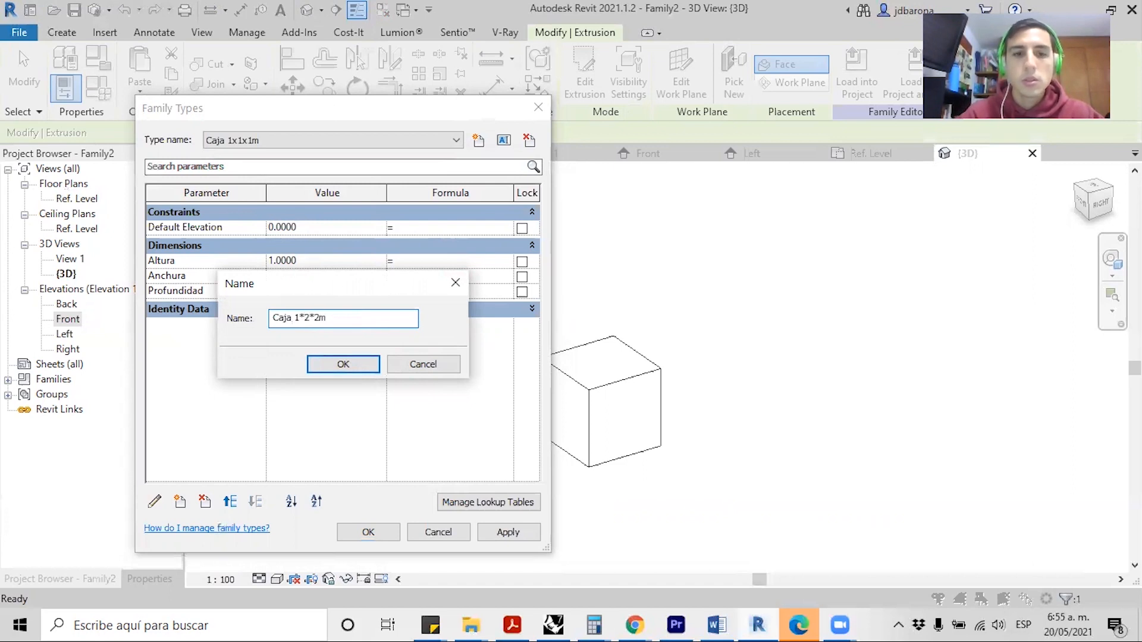
key("Return")
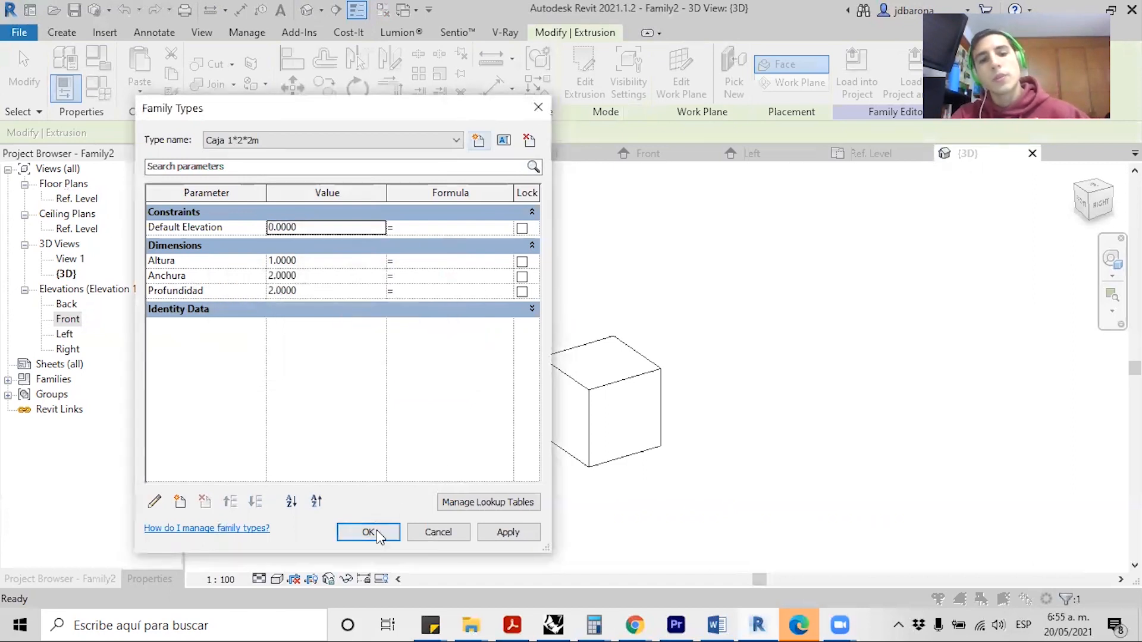
left_click(506, 533)
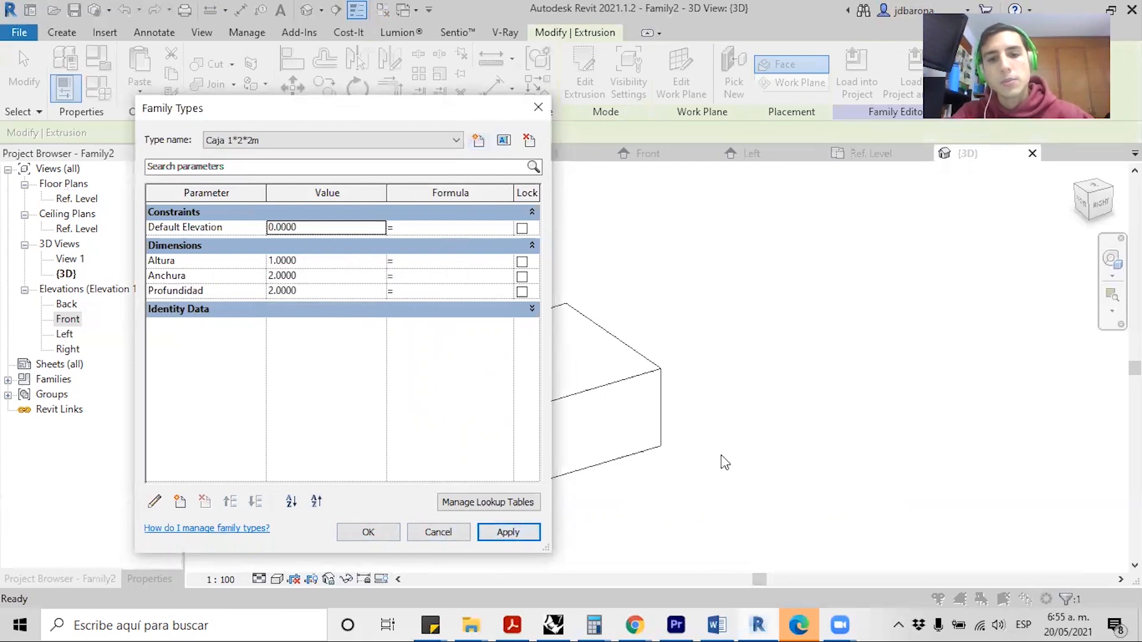
- Create a further family type named Caja 2*2*2
left_click(478, 141)
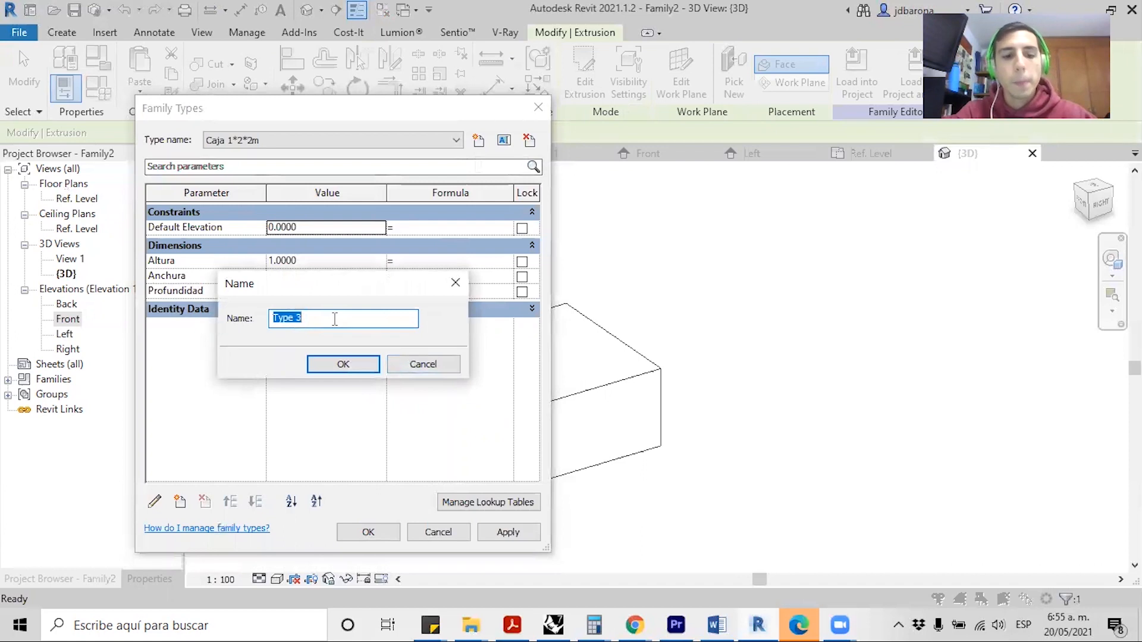
type("Caja")
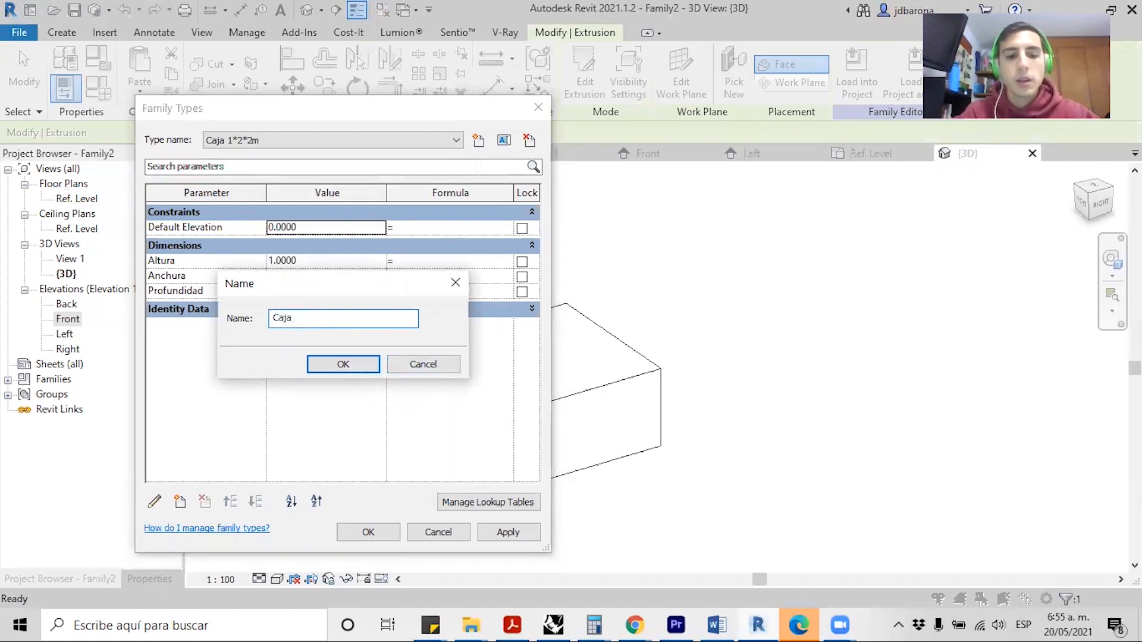
type(" 2*2*2")
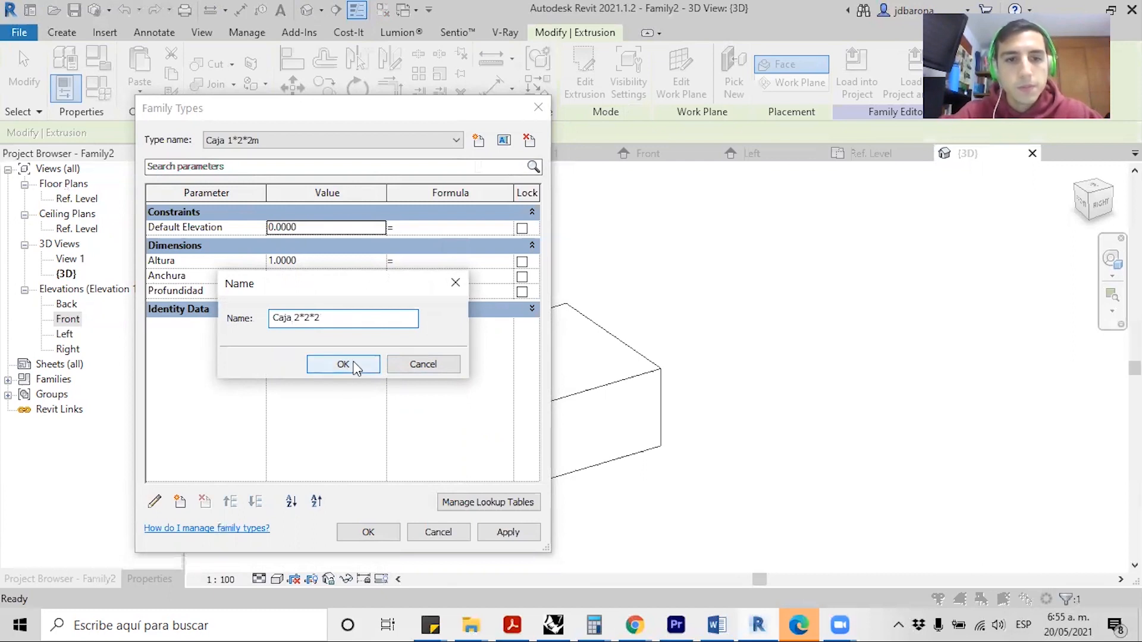
left_click(355, 365)
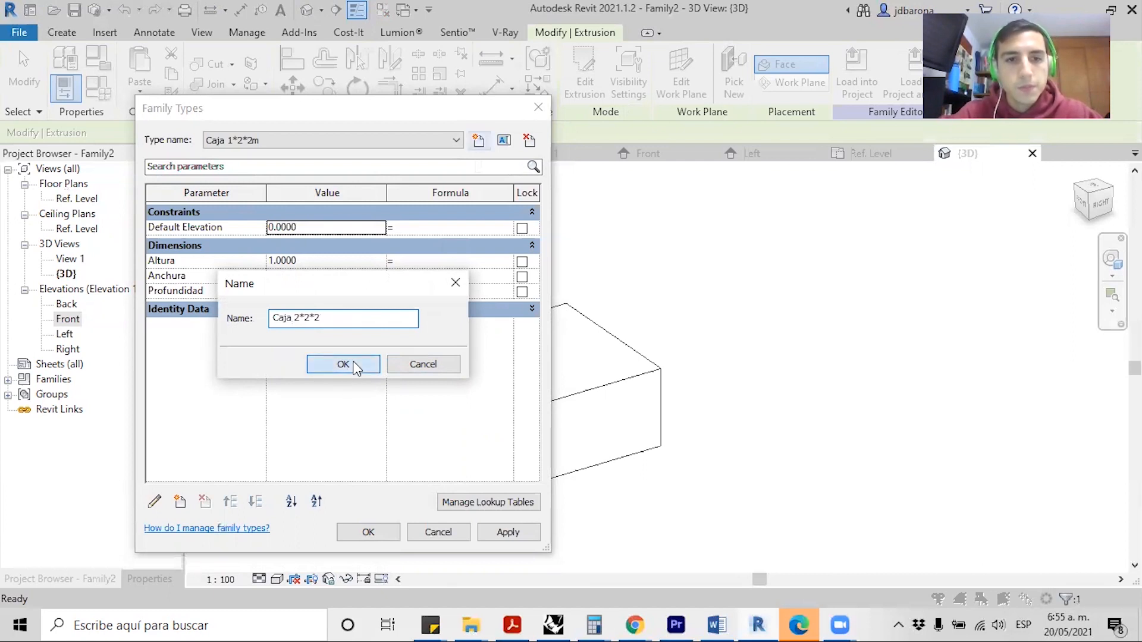
- Set Altura to 2 for the Caja 2*2*2 type, accept the family types and inspect the resized box in 3D
left_click(304, 261)
double_click(304, 261)
type("2")
left_click(507, 532)
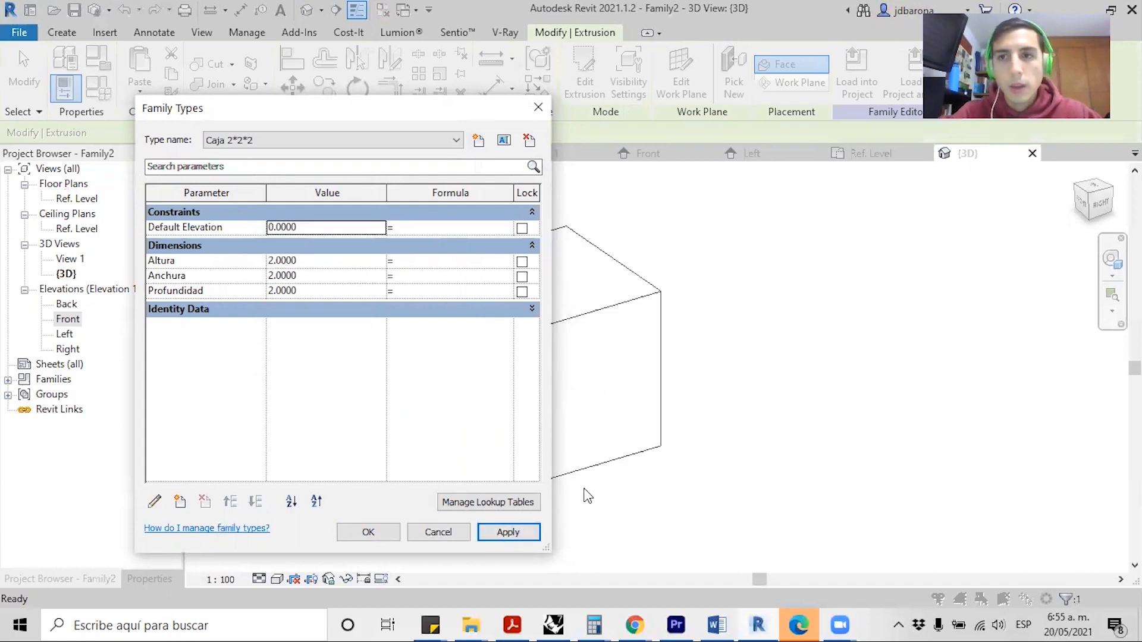
left_click(369, 532)
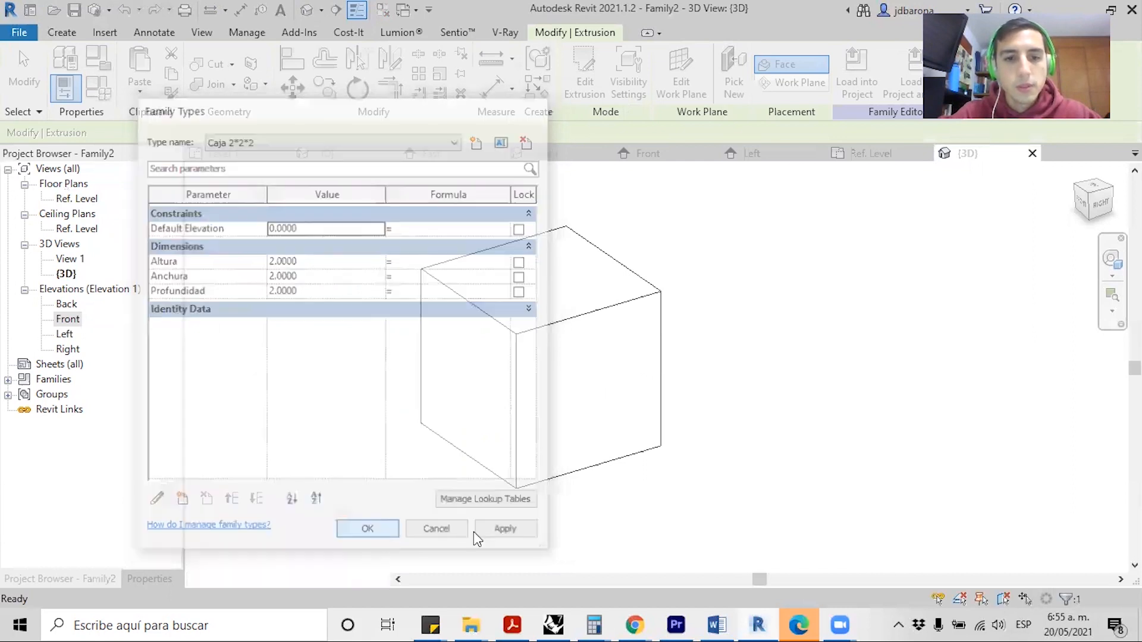
scroll(470, 387, "down", 2)
middle_click_drag(390, 374, 594, 356, "shift")
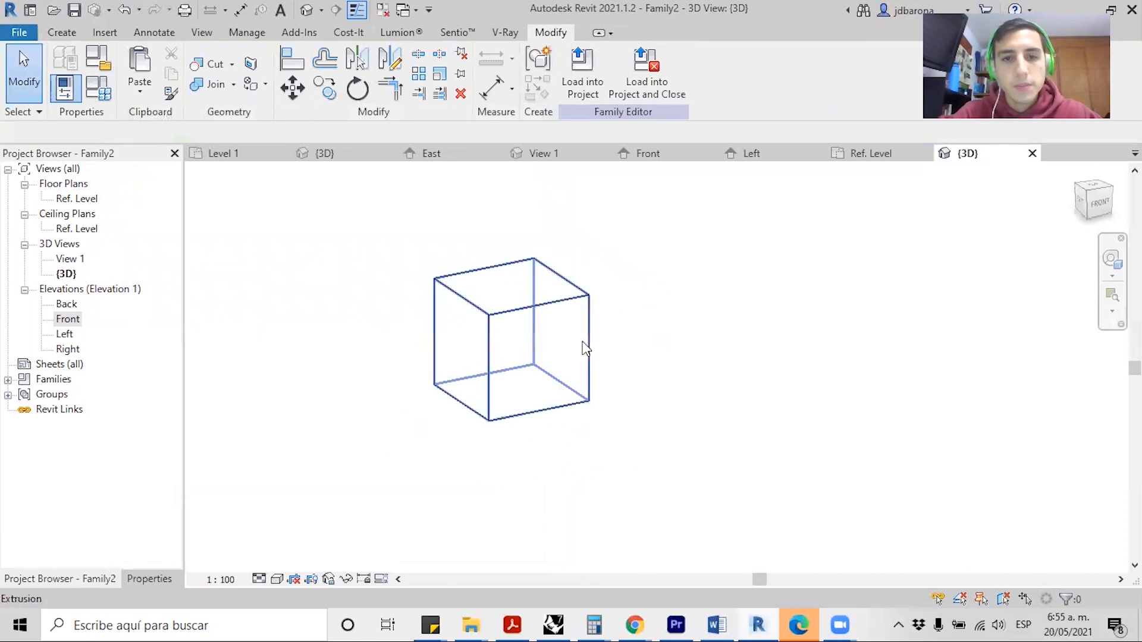
left_click(514, 319)
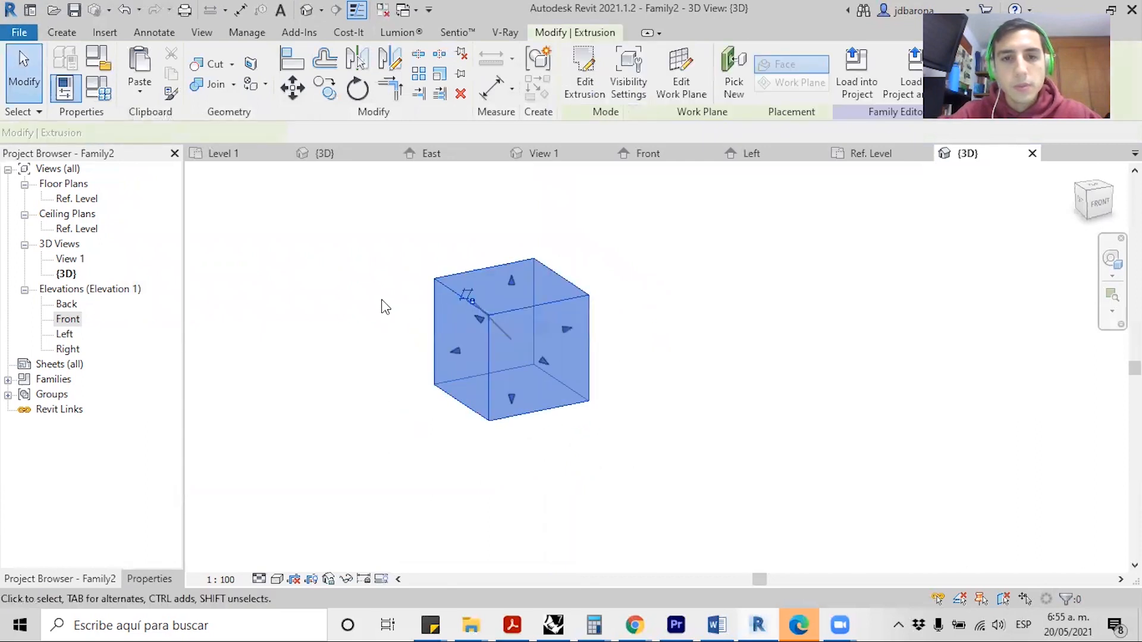
scroll(383, 306, "up", 1)
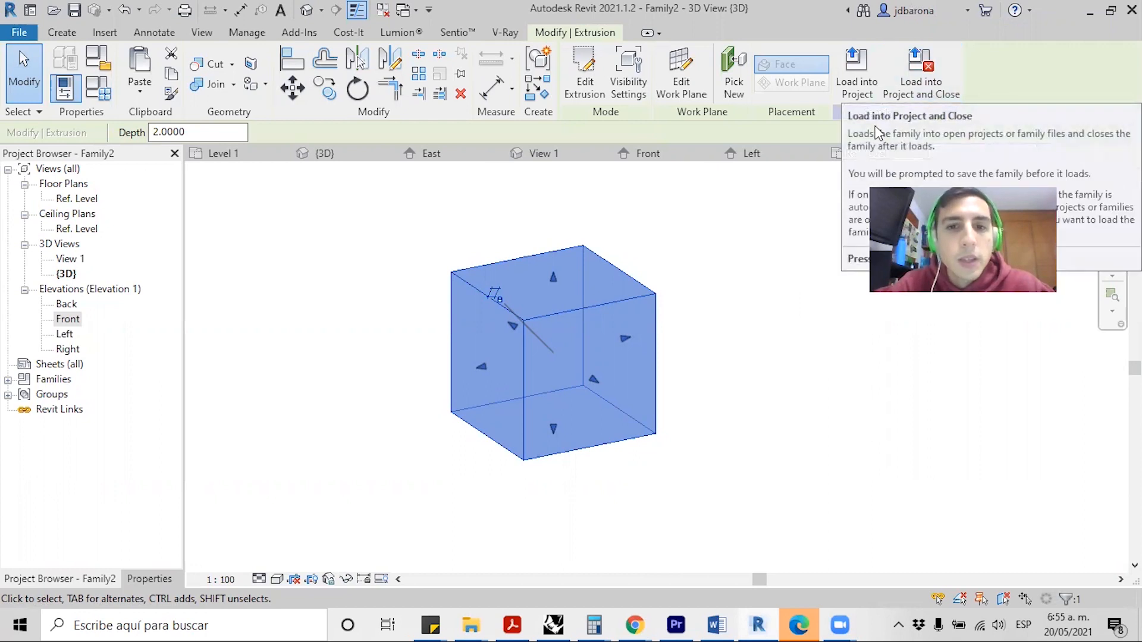
left_click(708, 344)
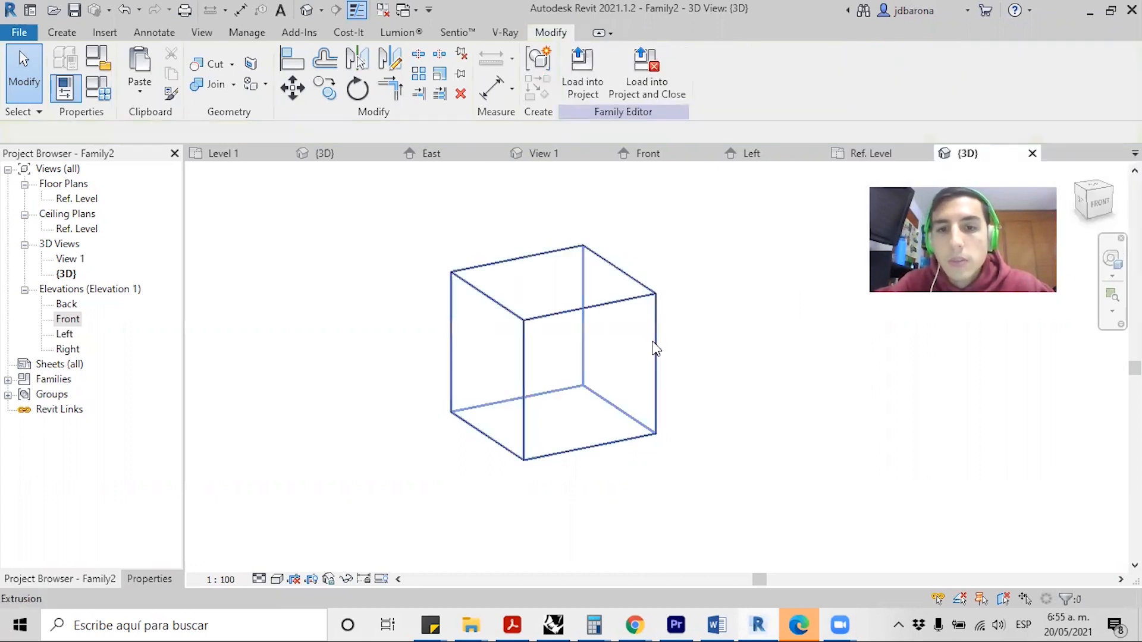
key("ctrl+Left")
middle_click_drag(765, 377, 530, 408, "shift")
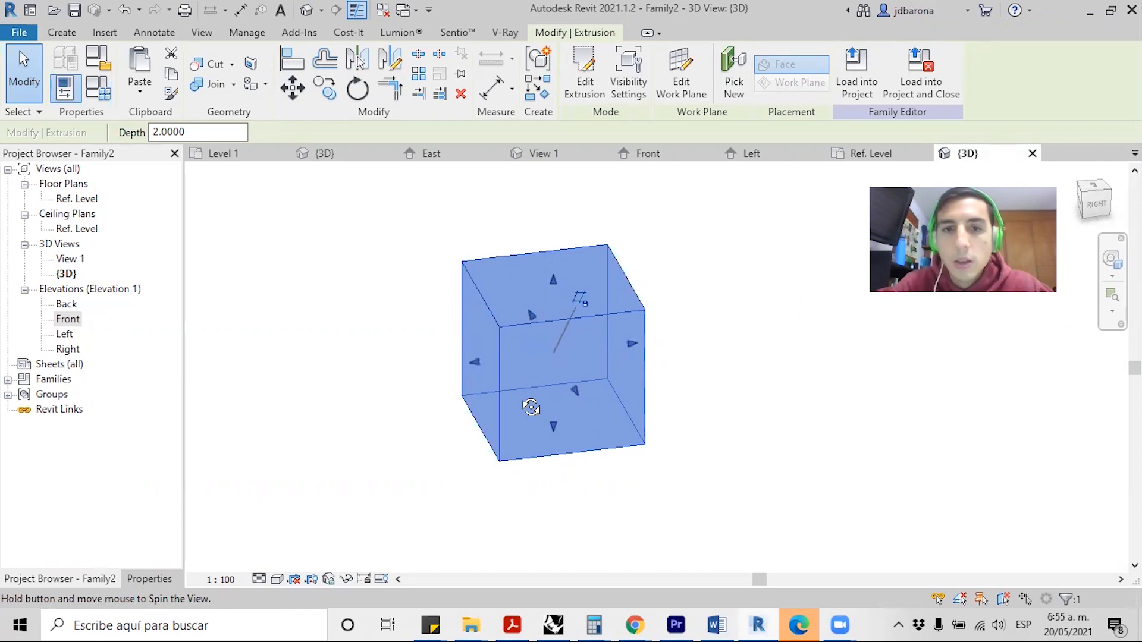
middle_click_drag(531, 407, 583, 404, "shift")
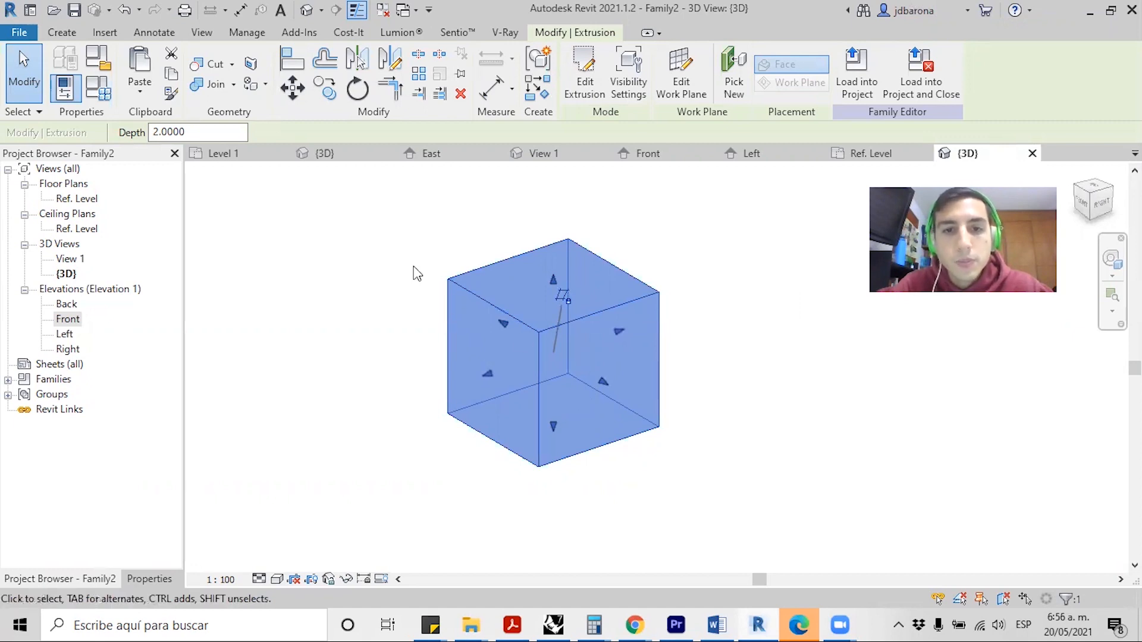
left_click(445, 229)
left_click(484, 273)
left_click(457, 247)
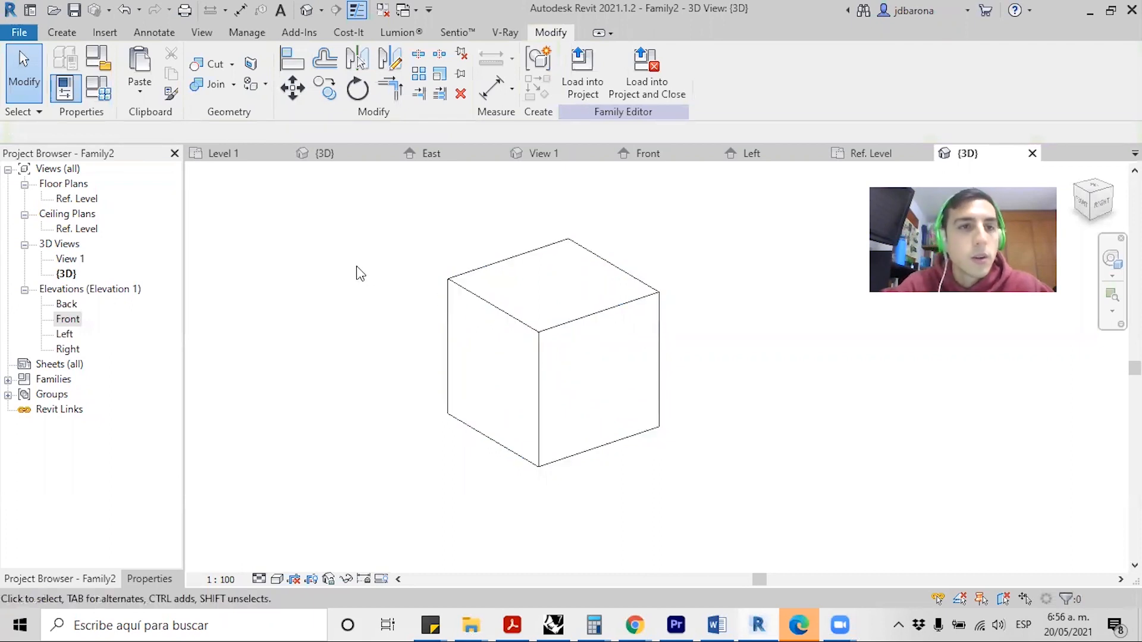
- Change the family category to Furniture and check it in the extruded cube's properties
left_click(99, 63)
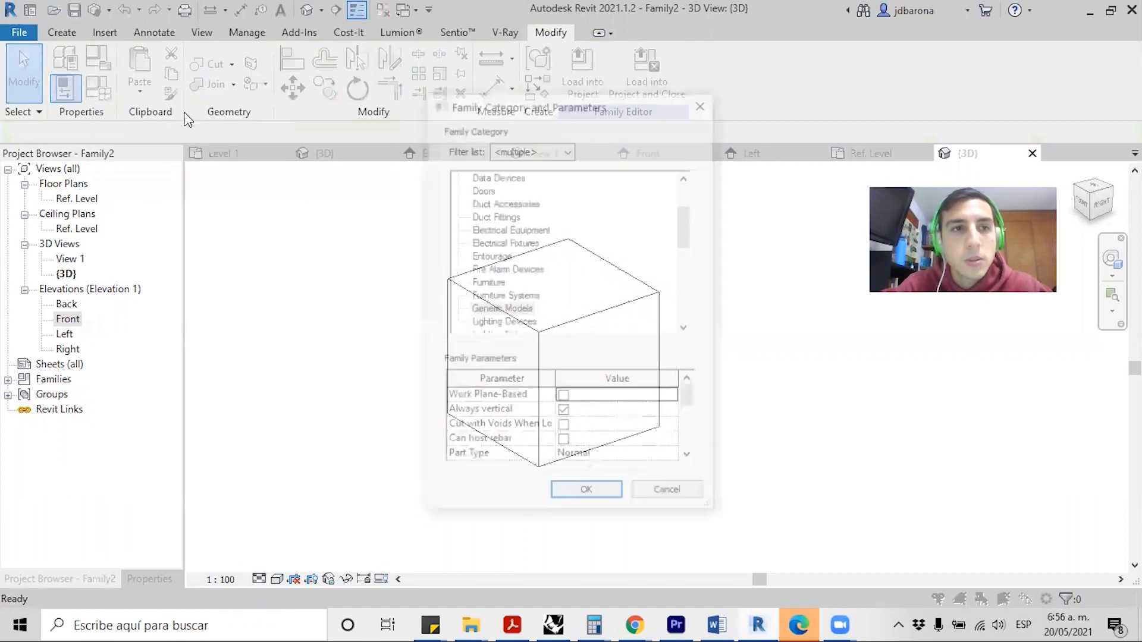
mouse_move(684, 227)
left_mouse_down()
mouse_move(686, 207)
mouse_move(684, 239)
left_mouse_up()
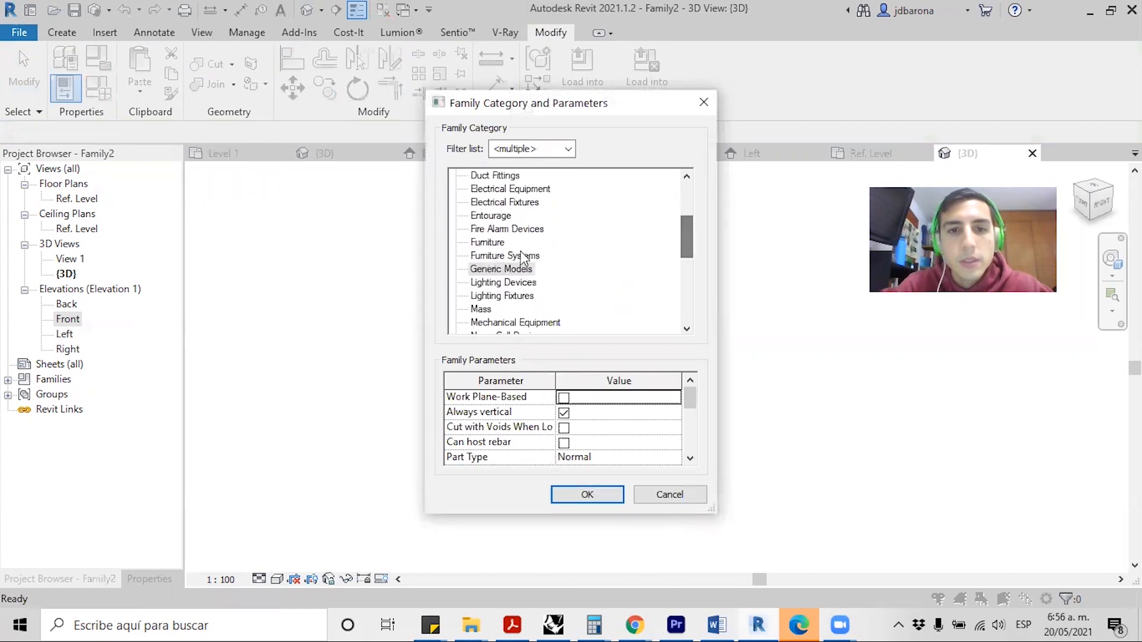
left_click(493, 244)
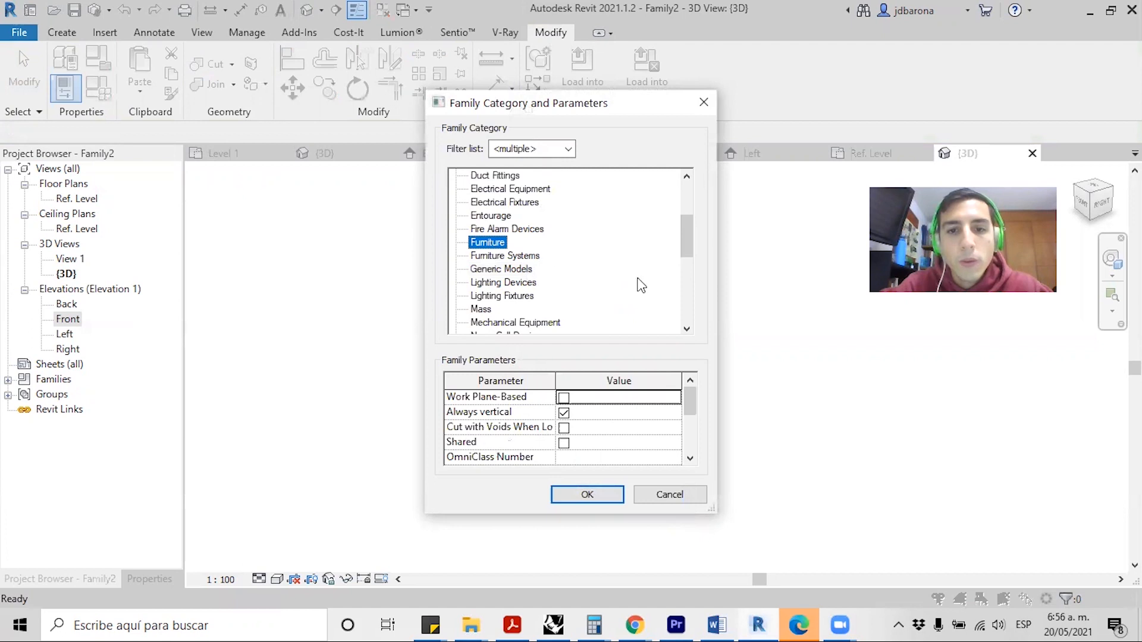
left_click(612, 489)
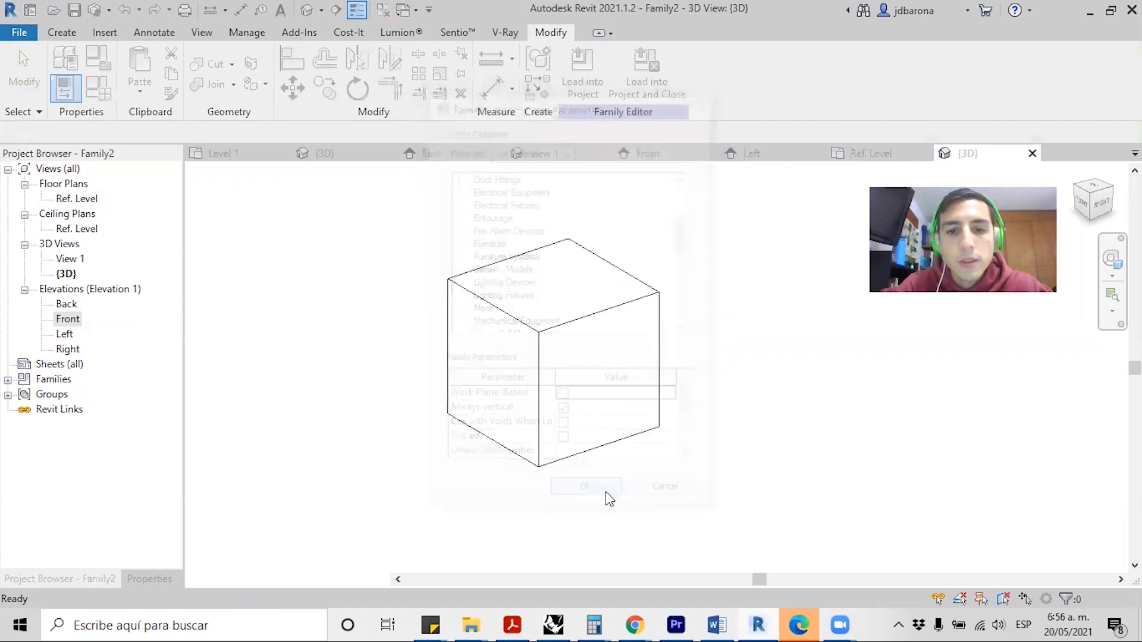
left_click(145, 580)
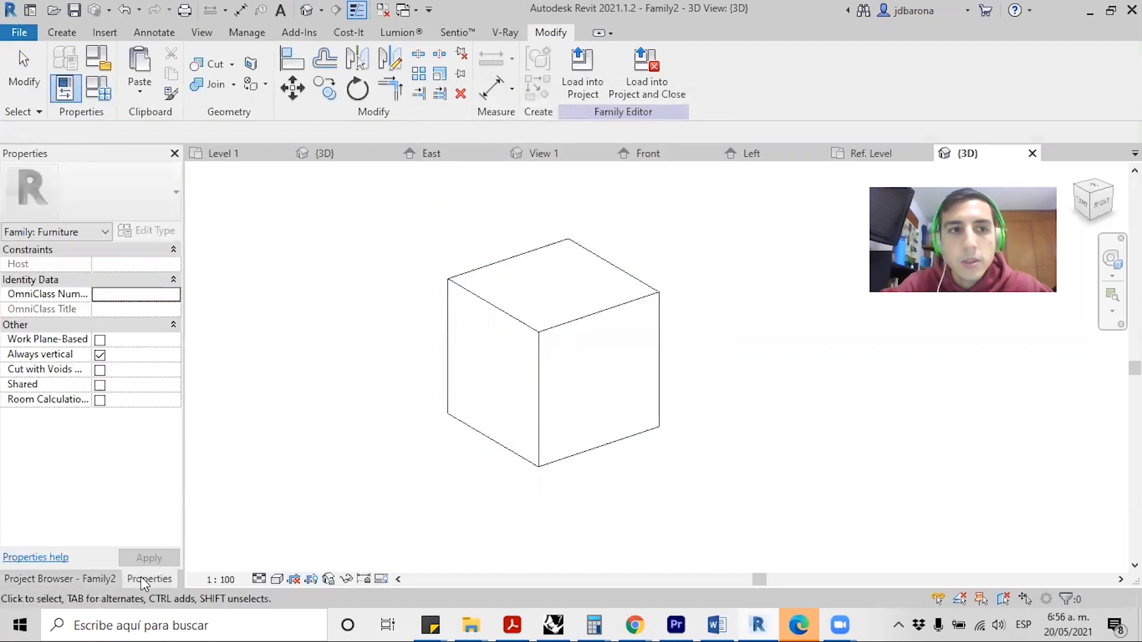
left_click(546, 335)
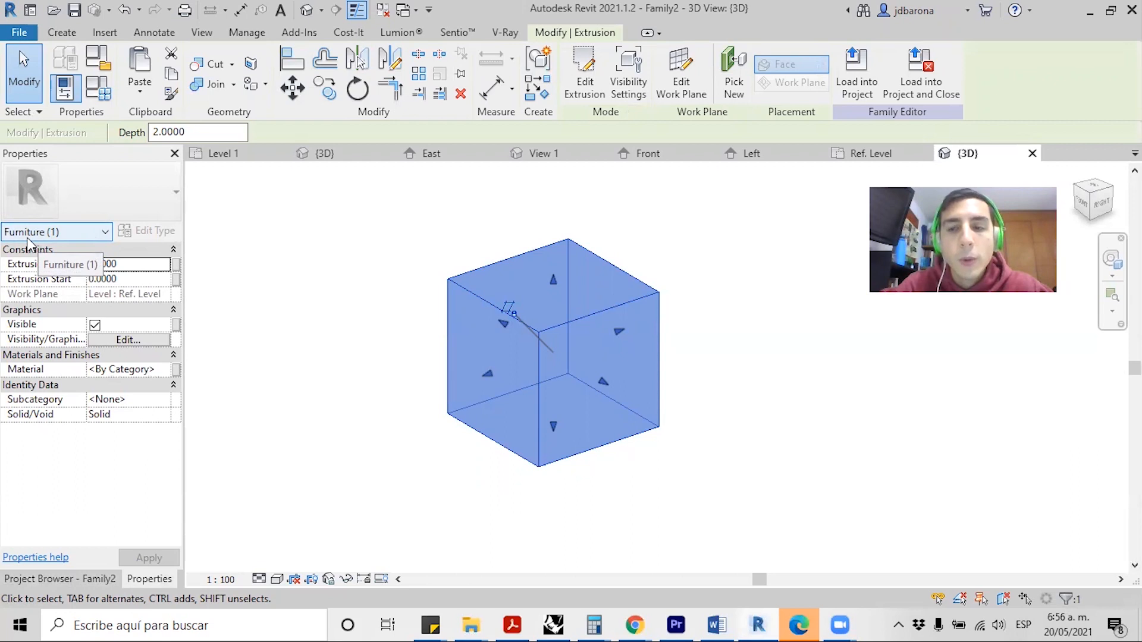
left_click(381, 232)
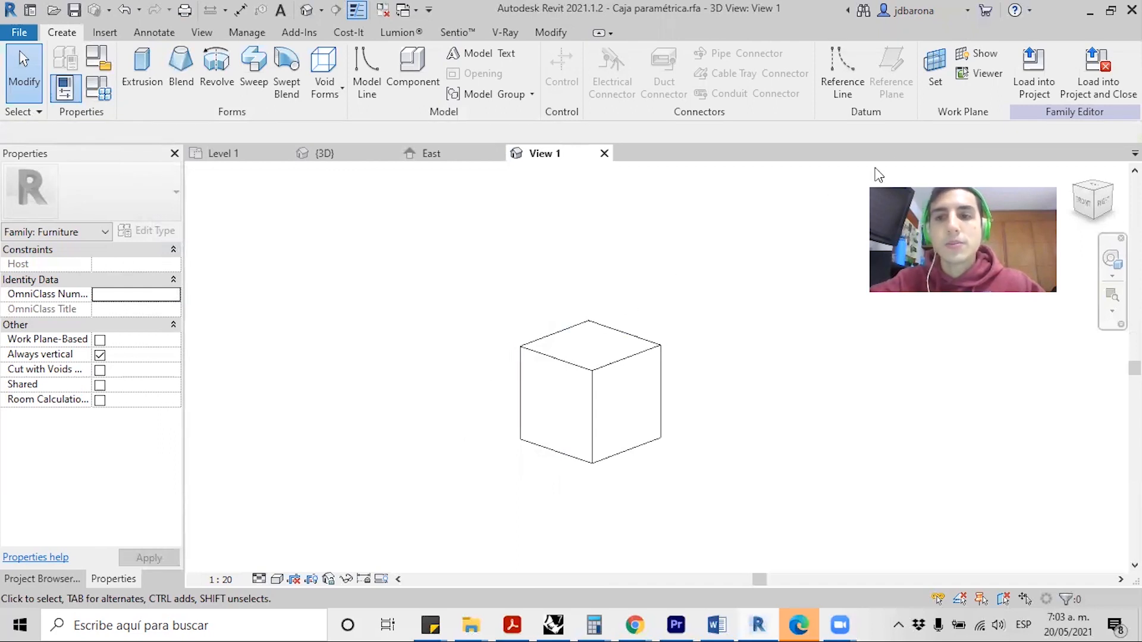
- Load the family into the project and close it, saving it as 02 Caja parametrica instead of replacing the existing Caja paramétrica.rfa
left_click(1109, 82)
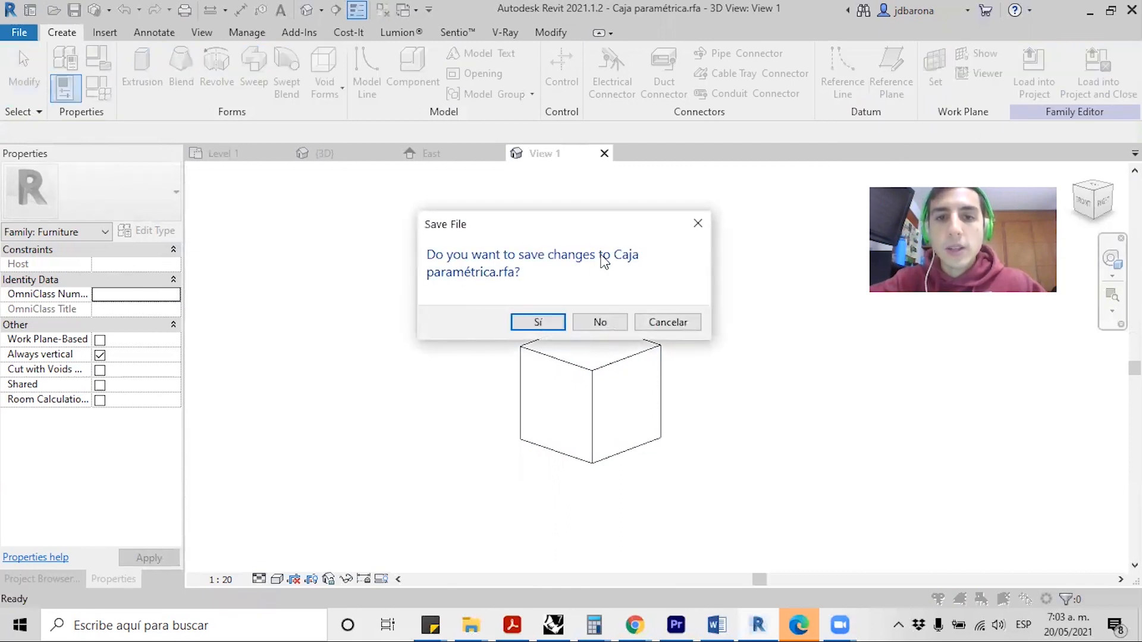
left_click(539, 323)
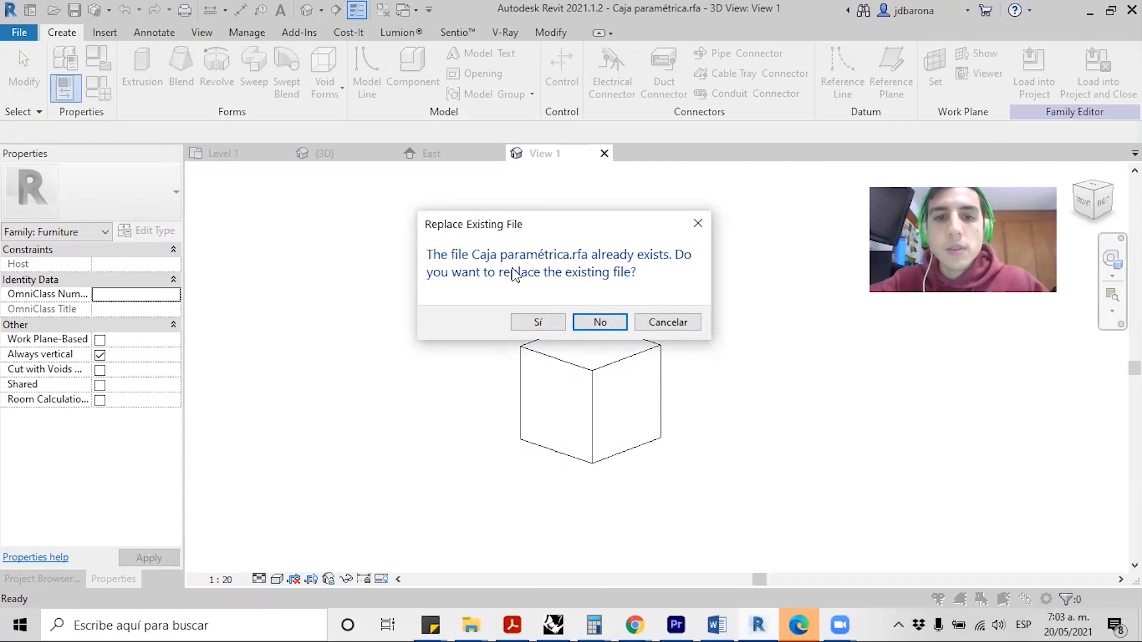
left_click(599, 322)
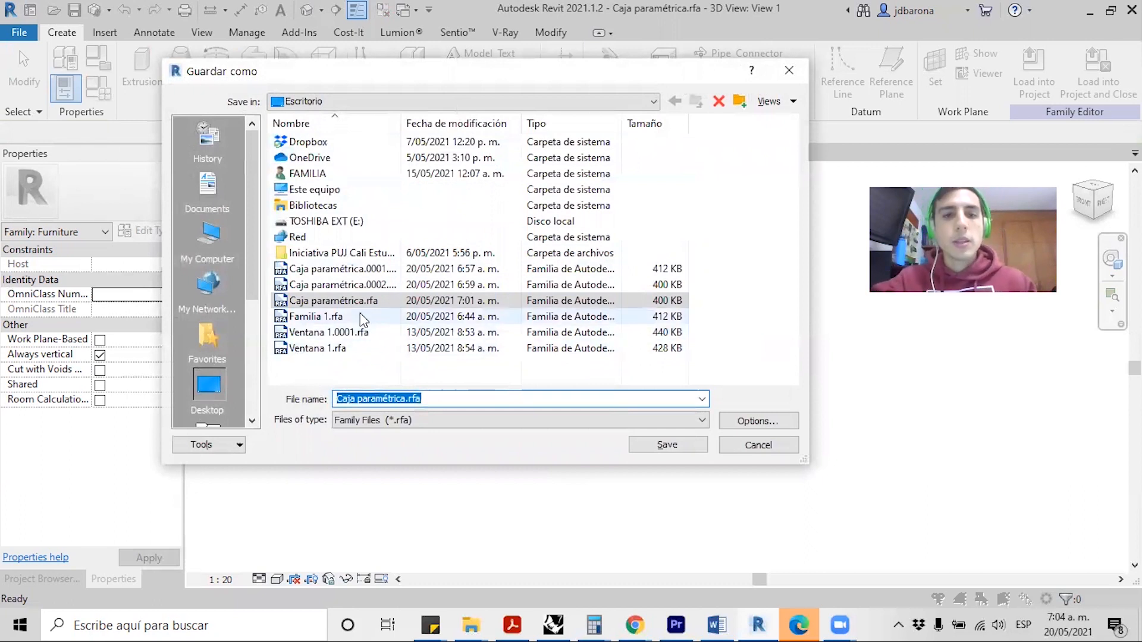
left_click(345, 301)
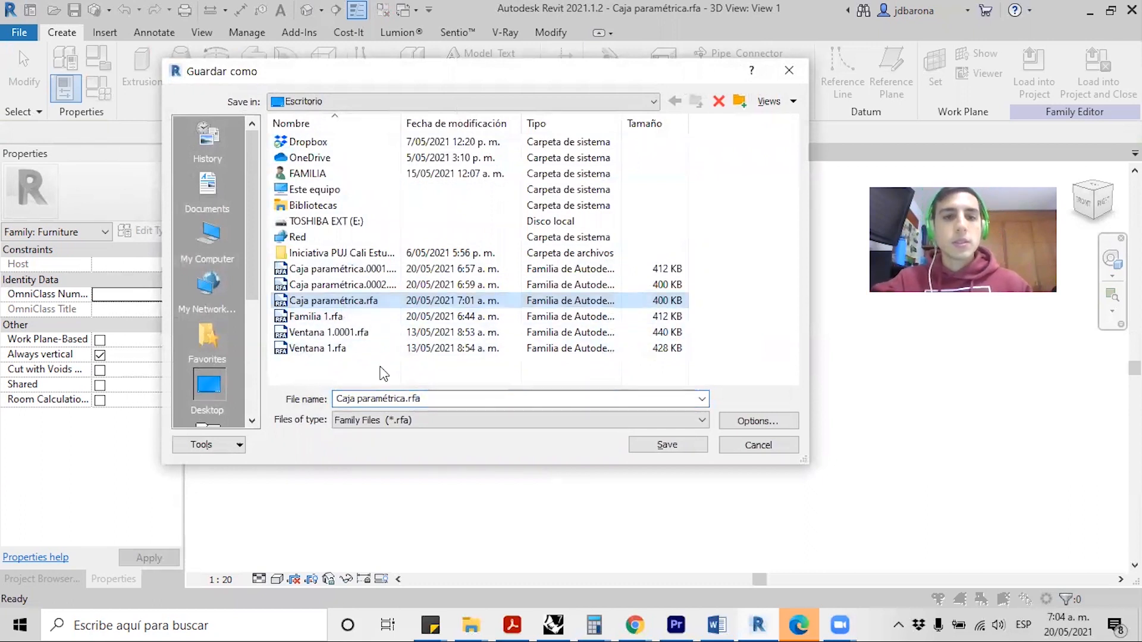
left_click(440, 400)
type("03")
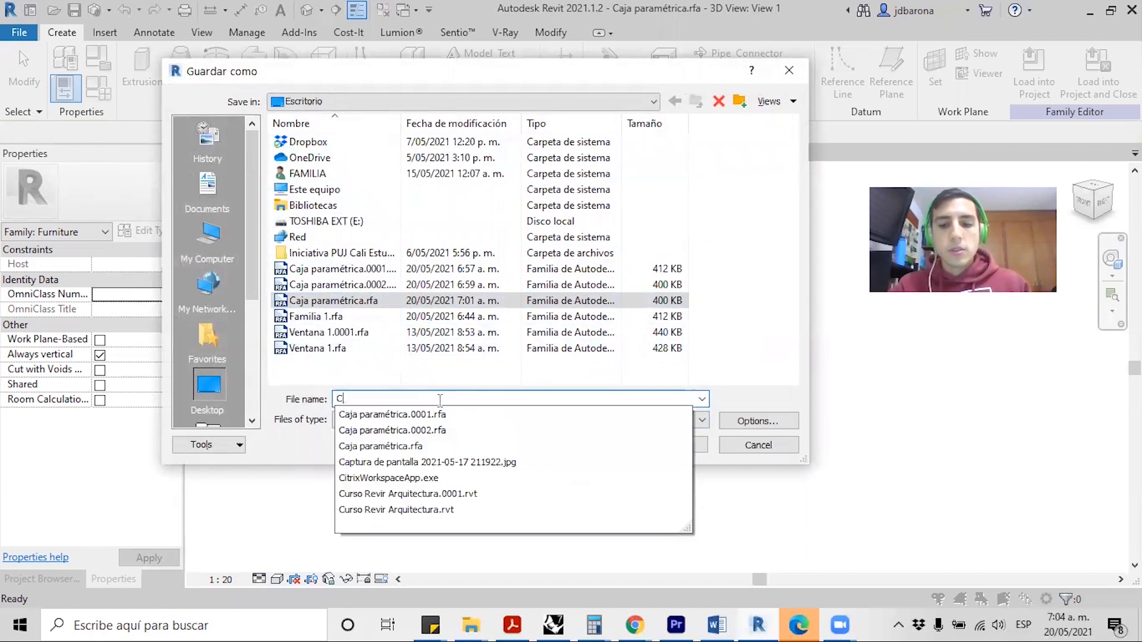
key("BackSpace")
type("2 Caja parametri")
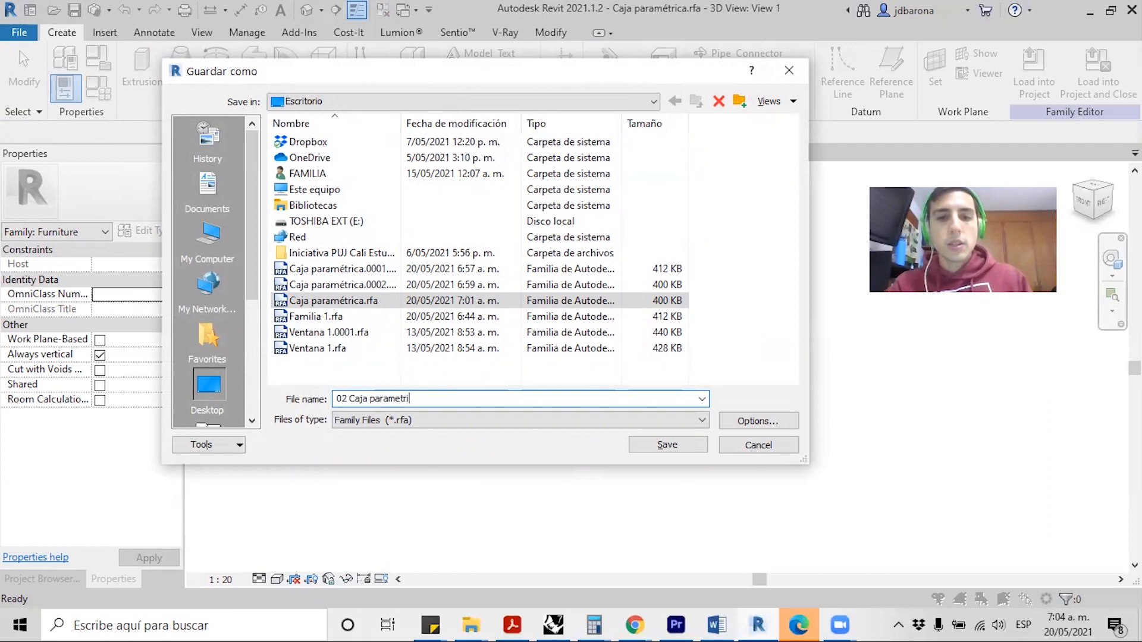
type("ca")
key("Return")
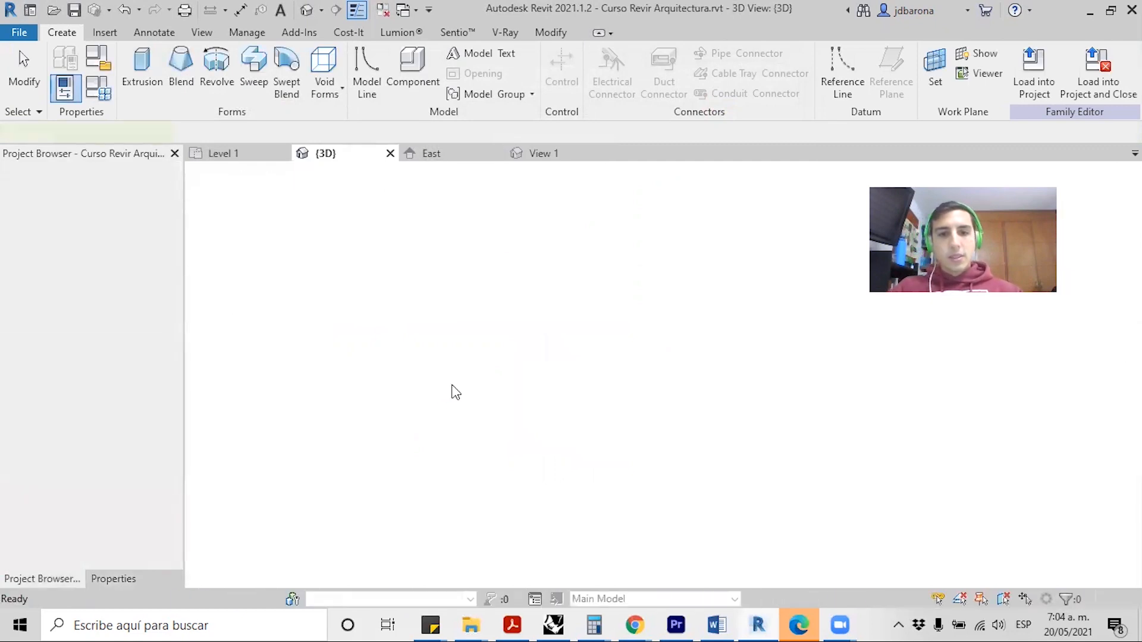
- Place one 02 Caja parametrica box of type Caja 1*2*2m in front of the building, near the existing boxes
scroll(381, 400, "down", 5)
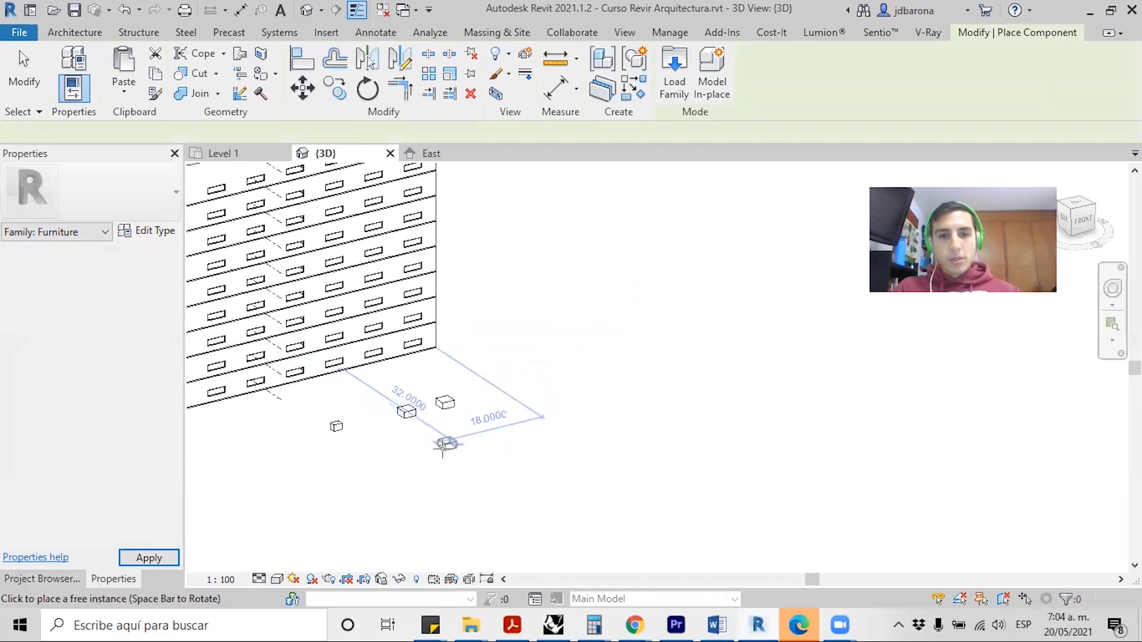
scroll(383, 477, "up", 3)
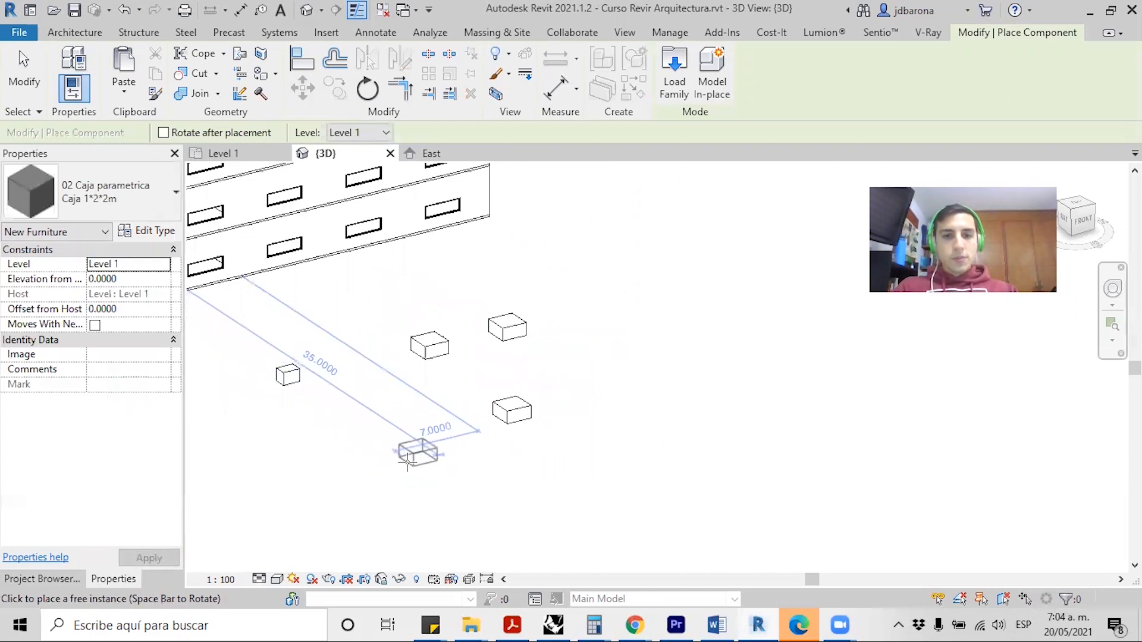
key("Escape")
key("Escape")
- Switch the newly placed 02 Caja parametrica box to the type Caja 2*2*2
left_click(509, 412)
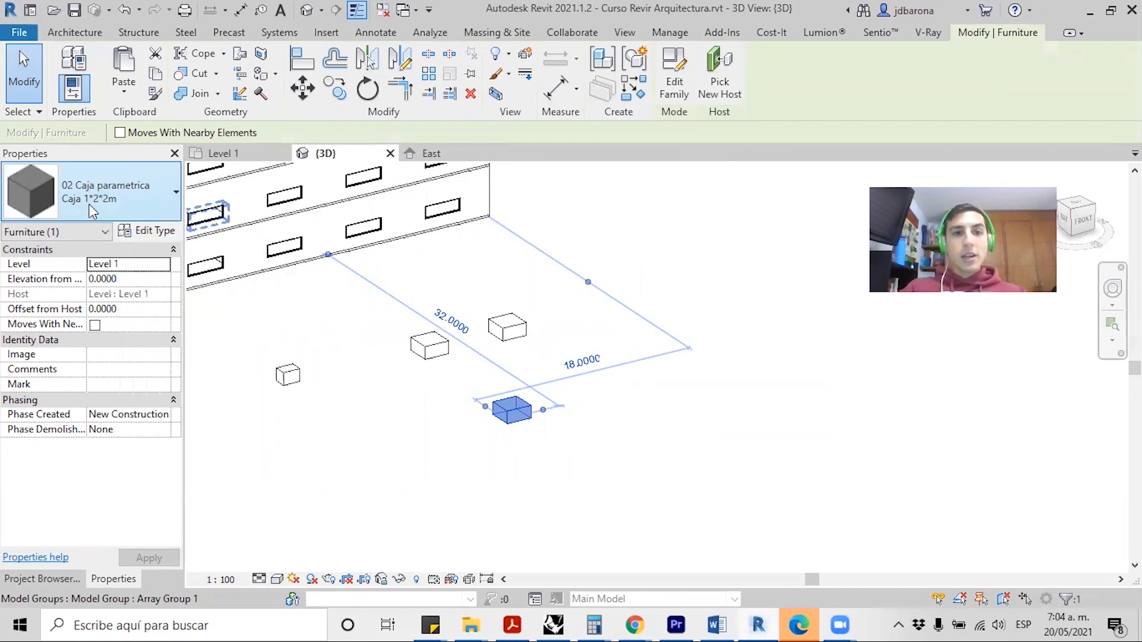
left_click(130, 206)
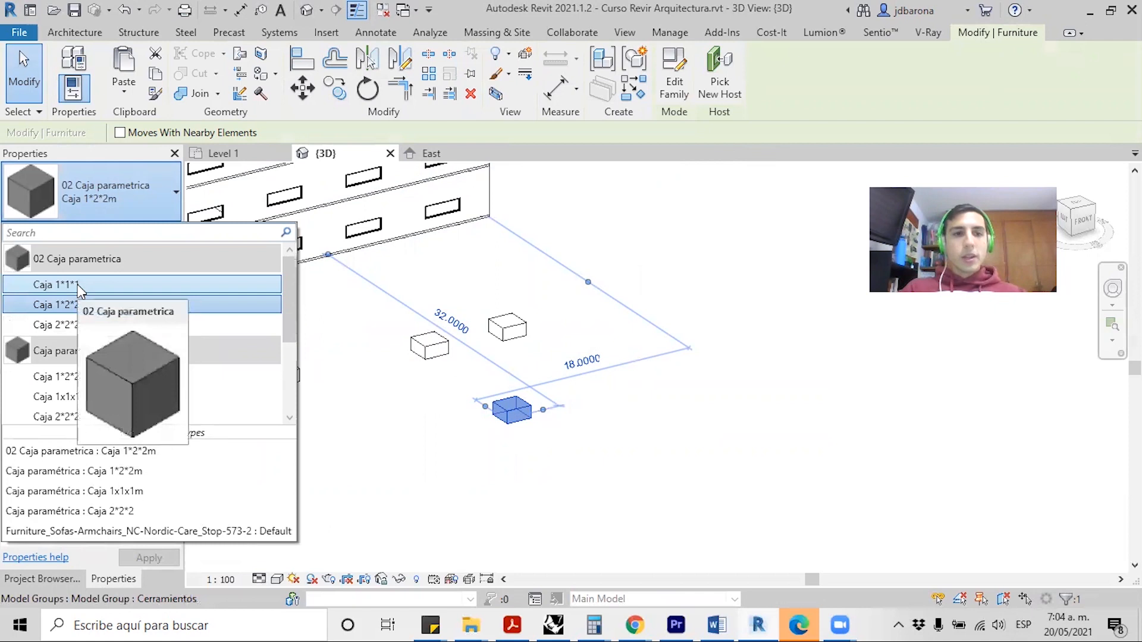
left_click(71, 326)
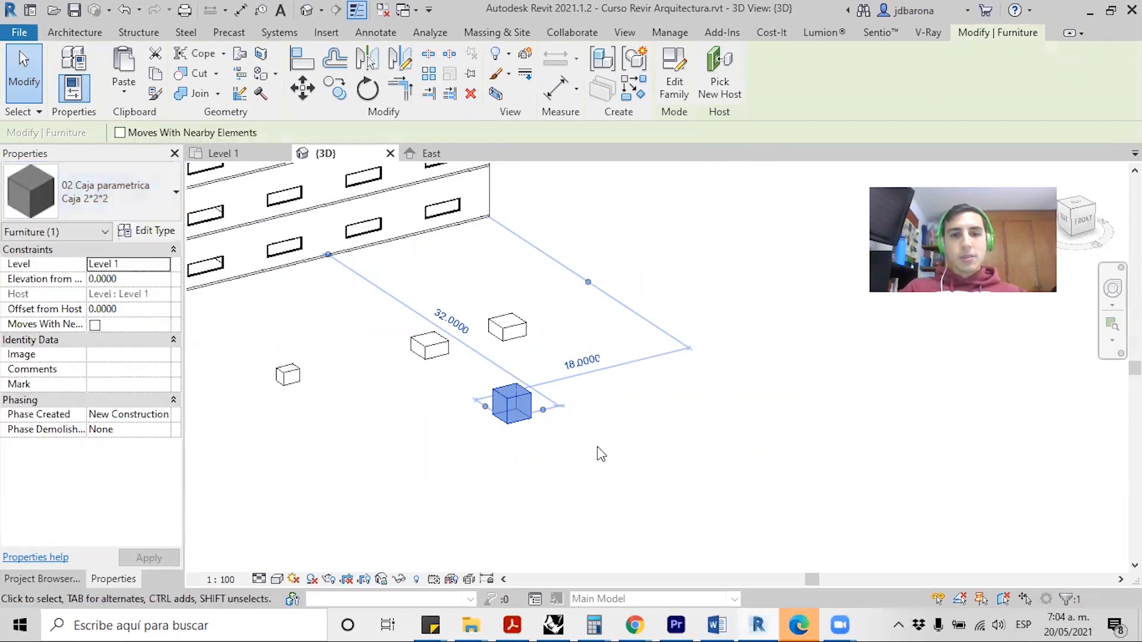
left_click(486, 452)
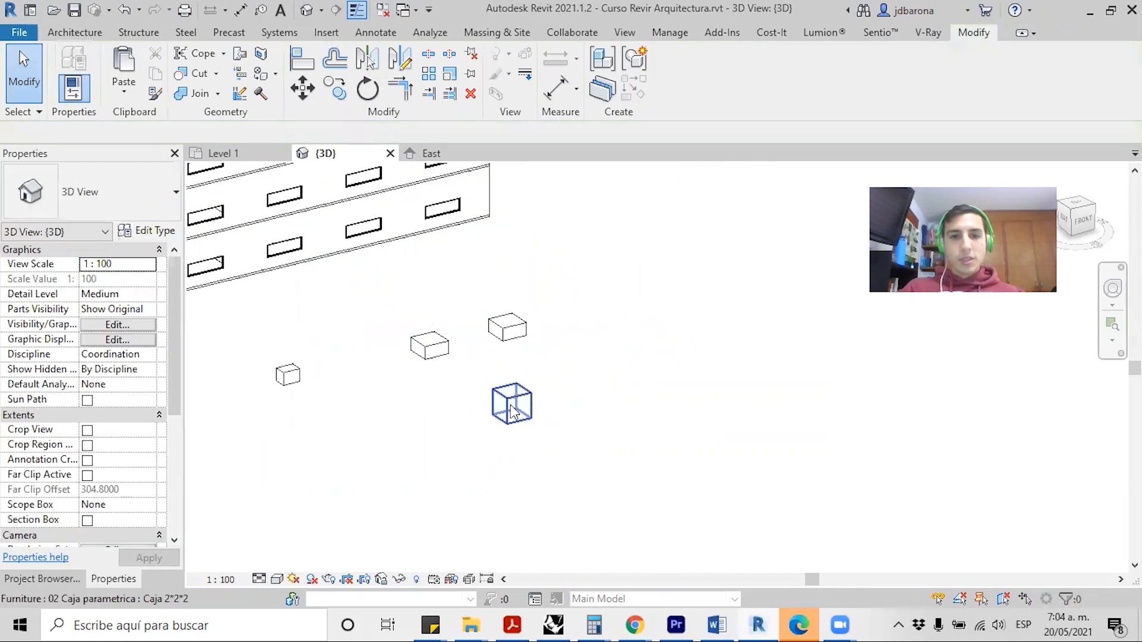
- Delete all the parametric boxes standing in front of the building
left_click(513, 411)
scroll(502, 401, "up", 2)
middle_click_drag(558, 464, 412, 476, "shift")
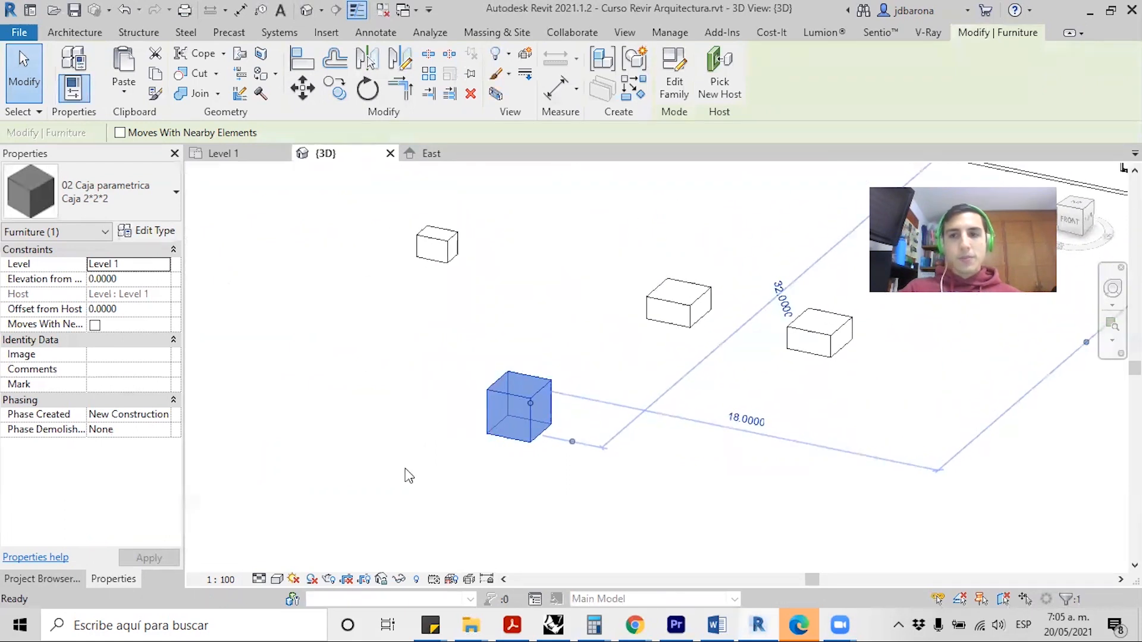
scroll(473, 393, "down", 5)
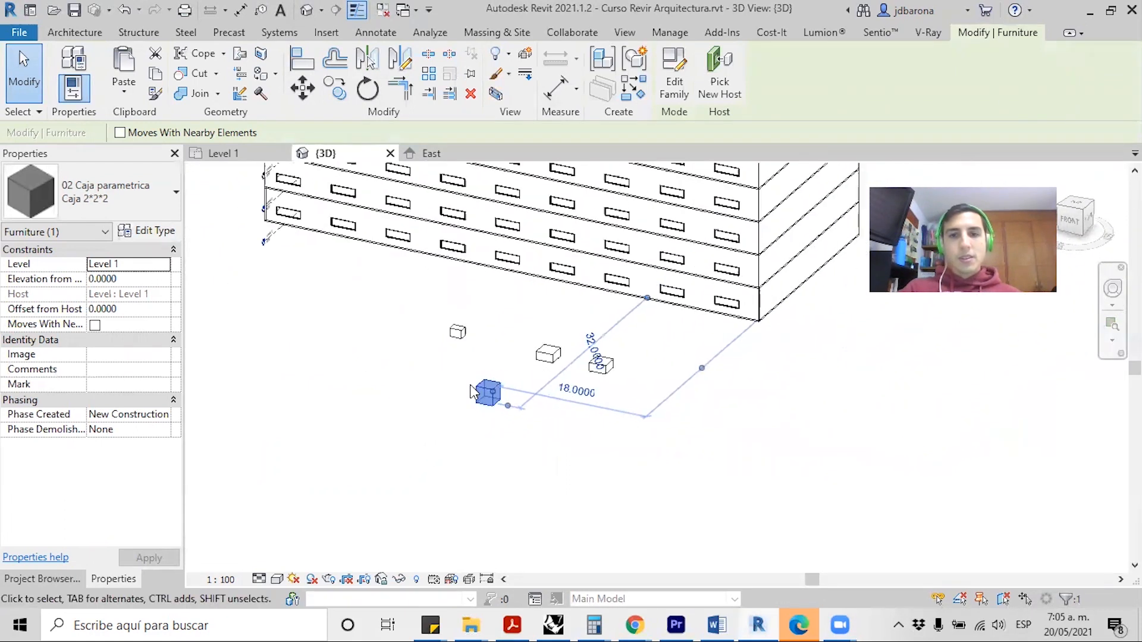
left_click(404, 446)
left_click_drag(400, 453, 569, 354)
key("Delete")
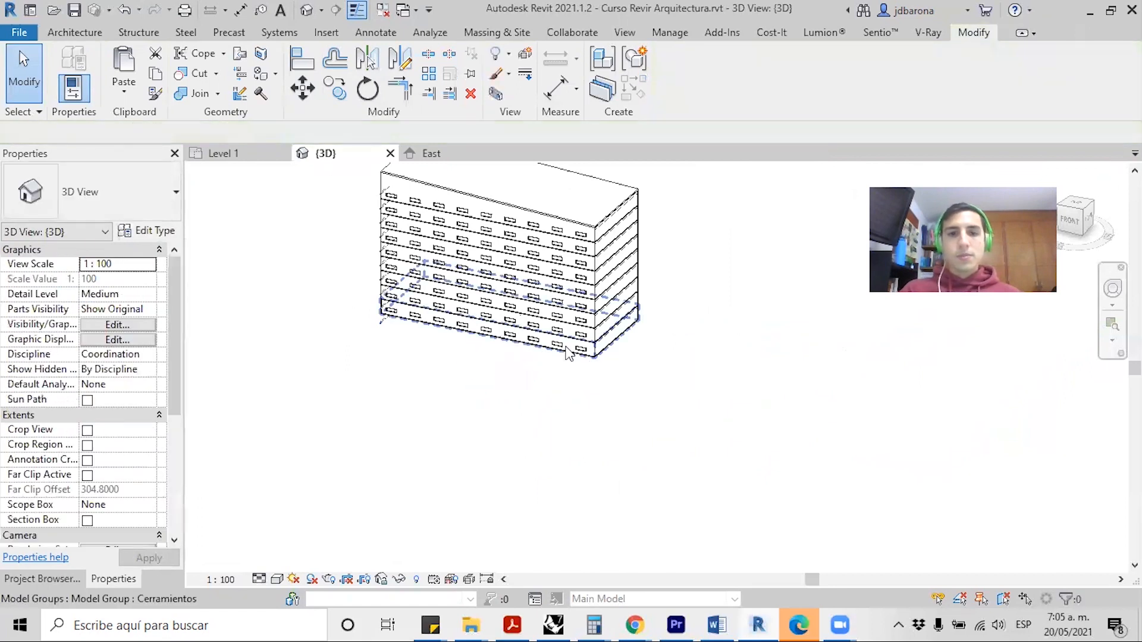
middle_click_drag(458, 387, 678, 400, "shift")
middle_click_drag(552, 325, 724, 392, "shift")
scroll(499, 419, "up", 5)
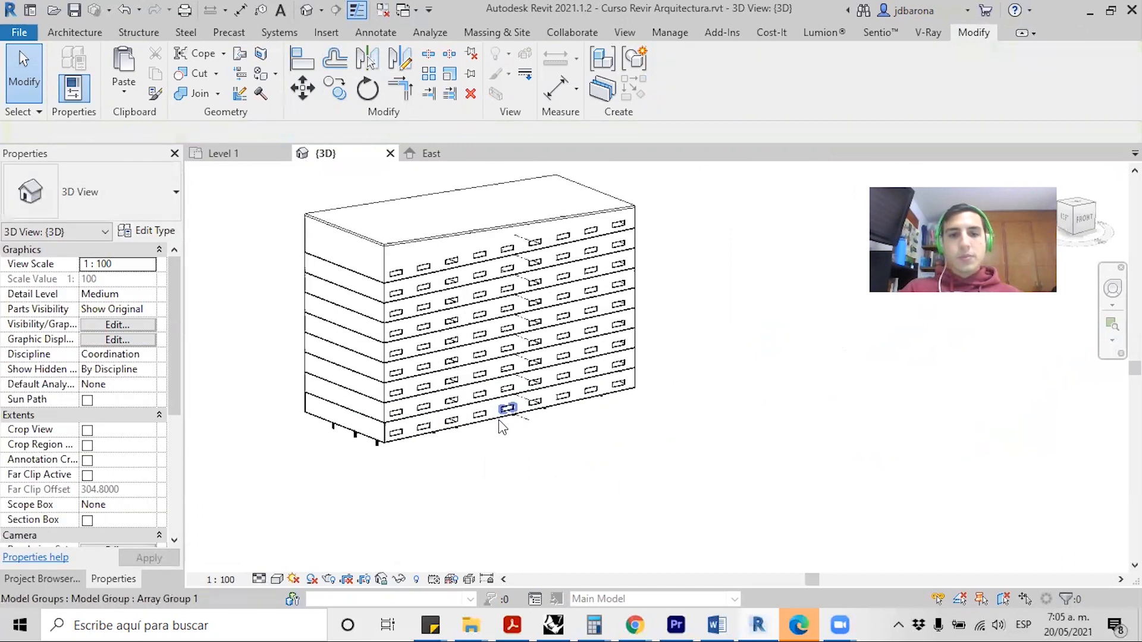
scroll(497, 470, "down", 2)
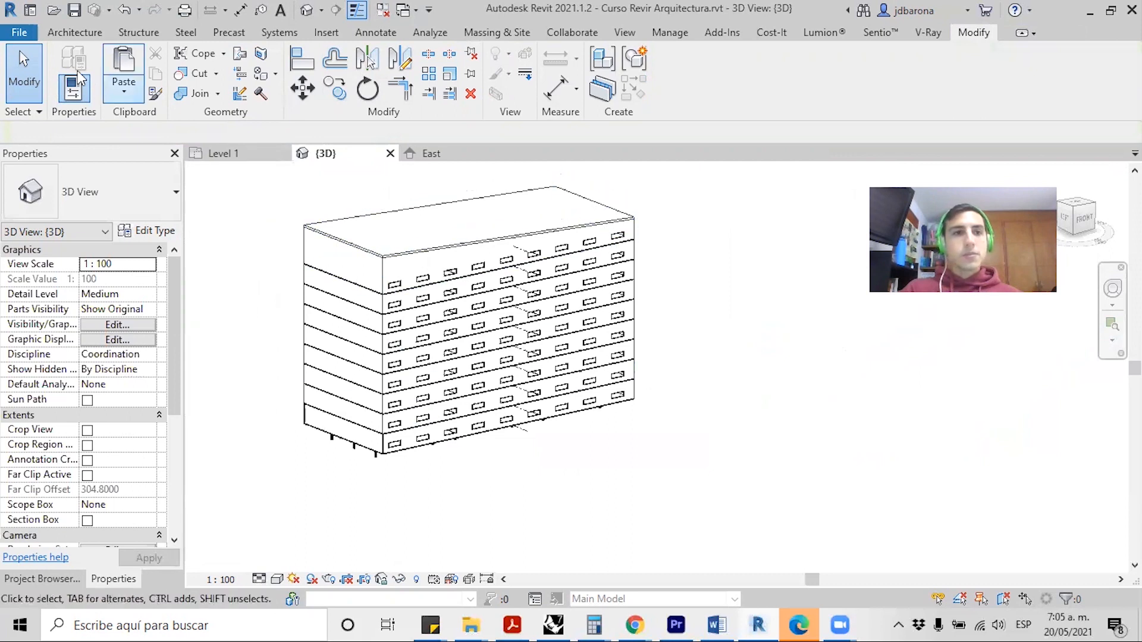
- Create a new family from the Metric Window.rft template in the English family templates folder
left_click(20, 36)
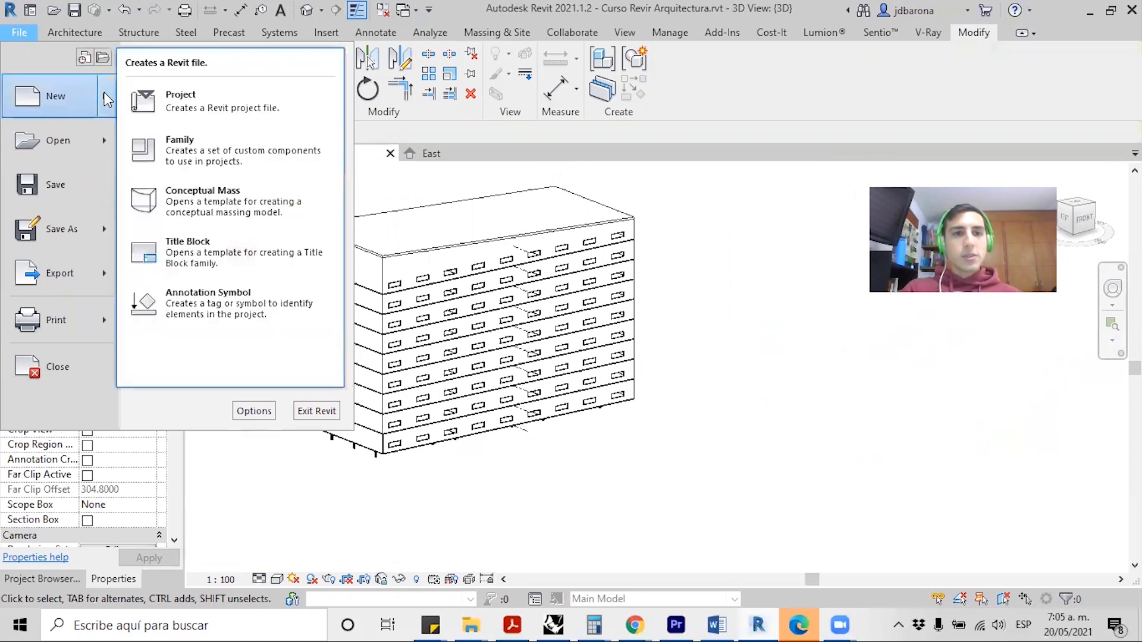
mouse_move(105, 97)
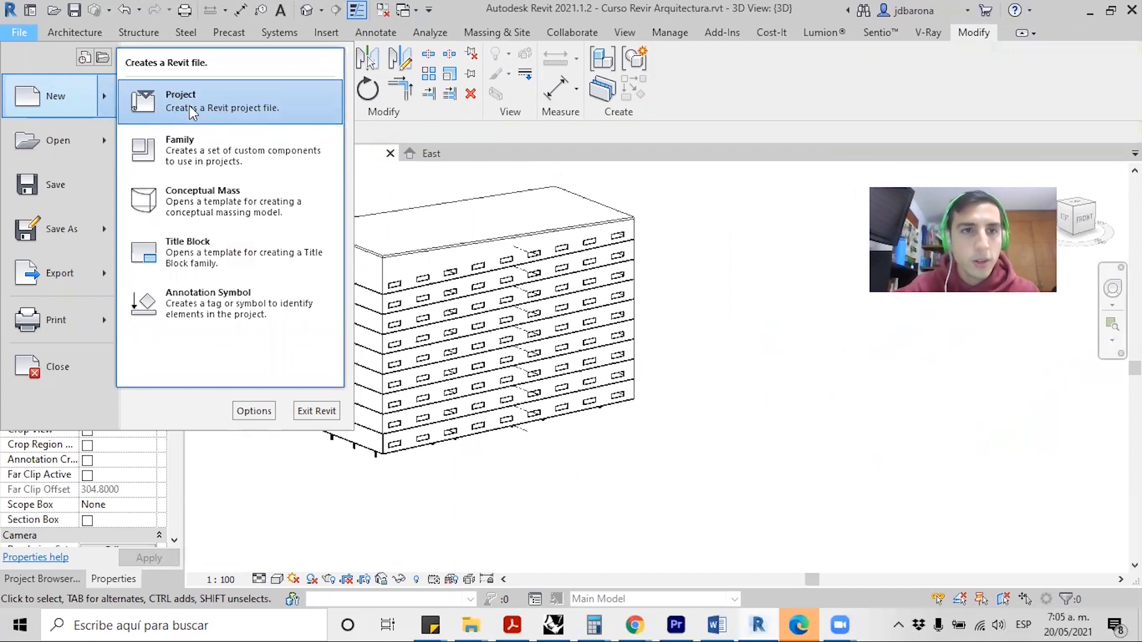
left_click(472, 252)
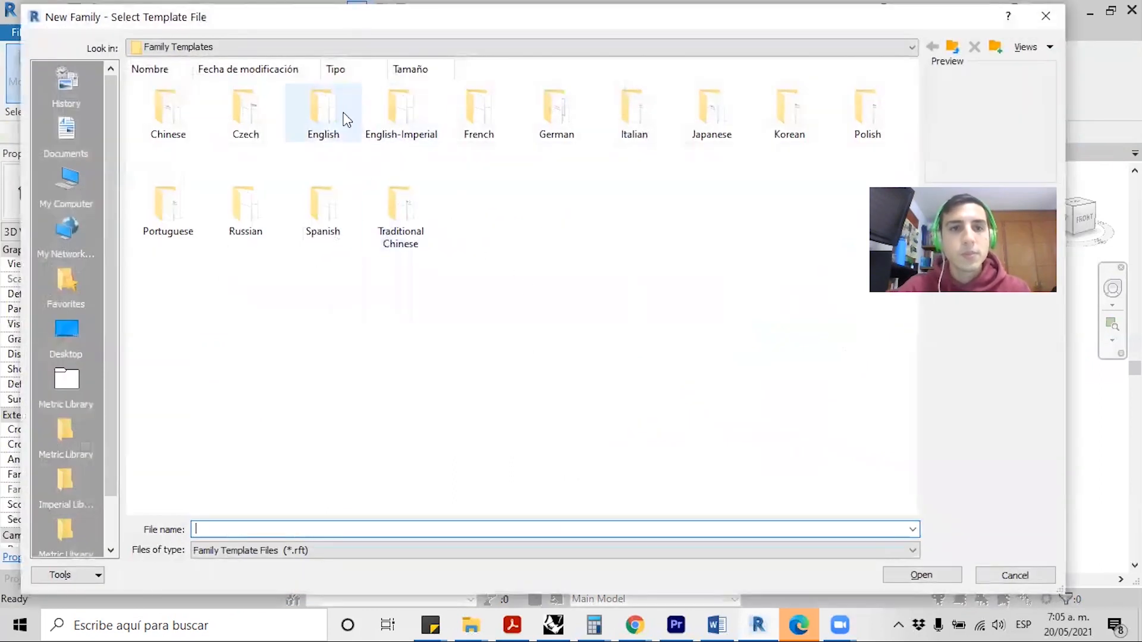
double_click(345, 119)
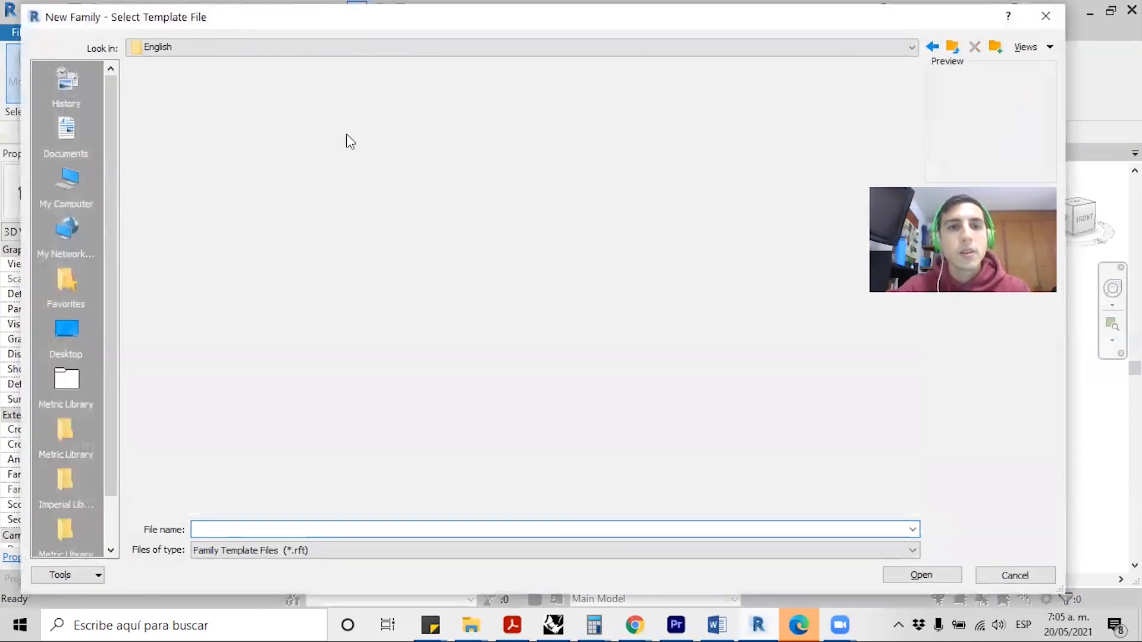
left_click(418, 324)
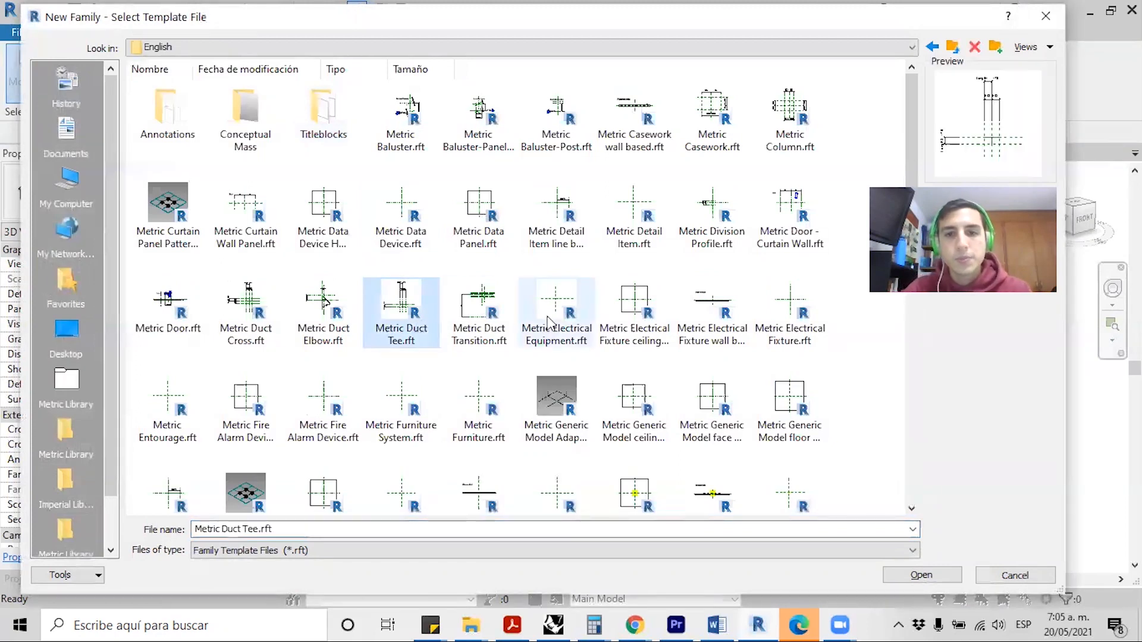
scroll(547, 321, "down", 5)
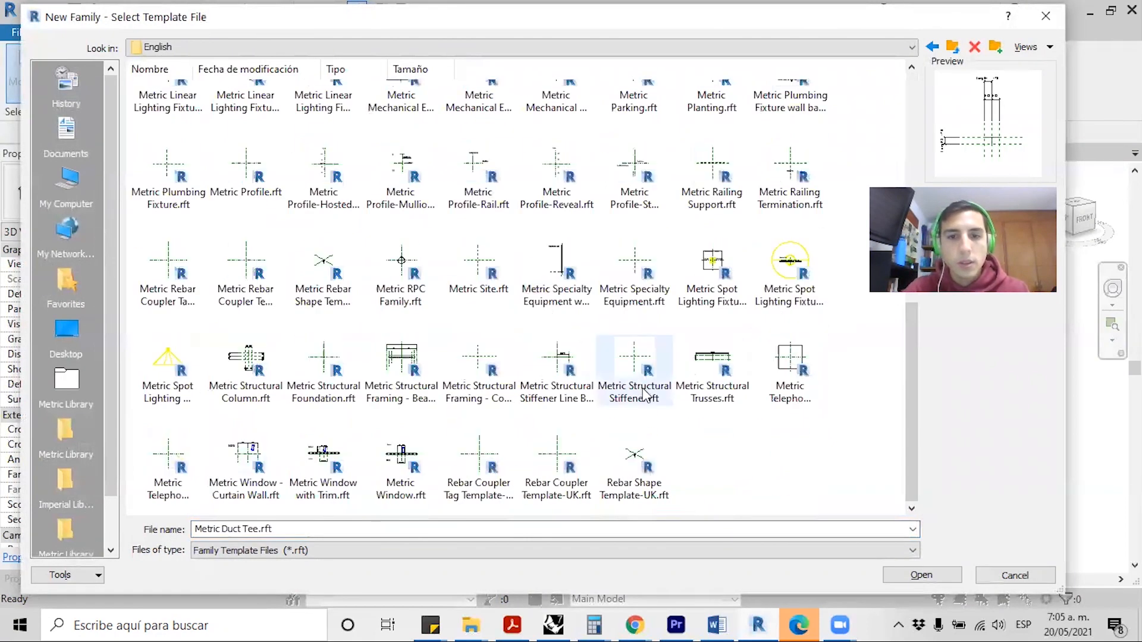
left_click(402, 469)
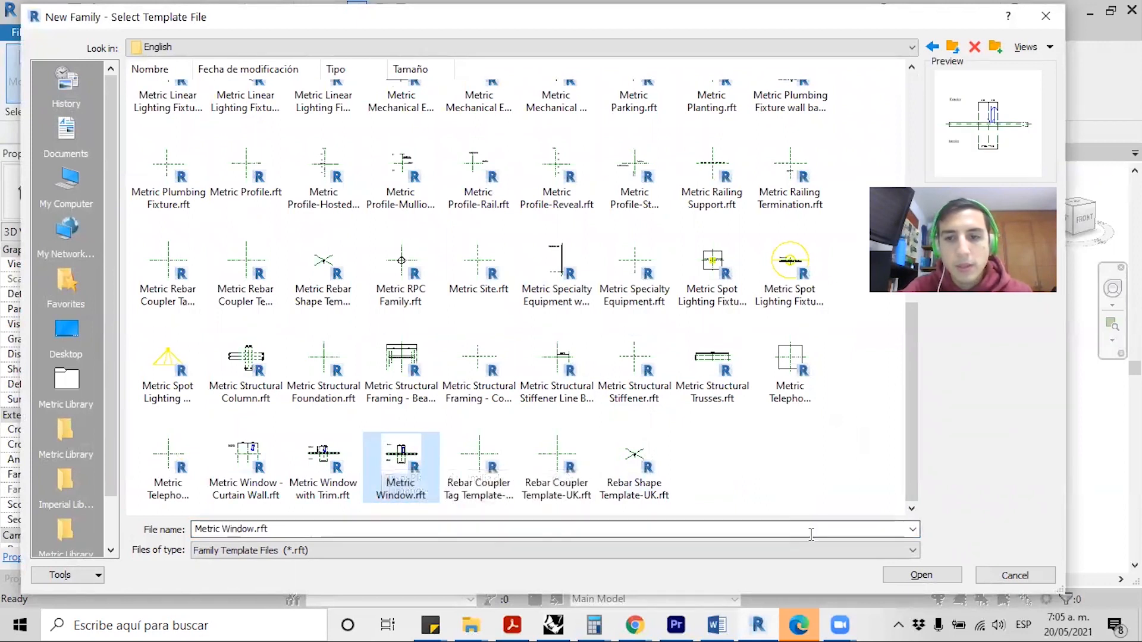
left_click(921, 576)
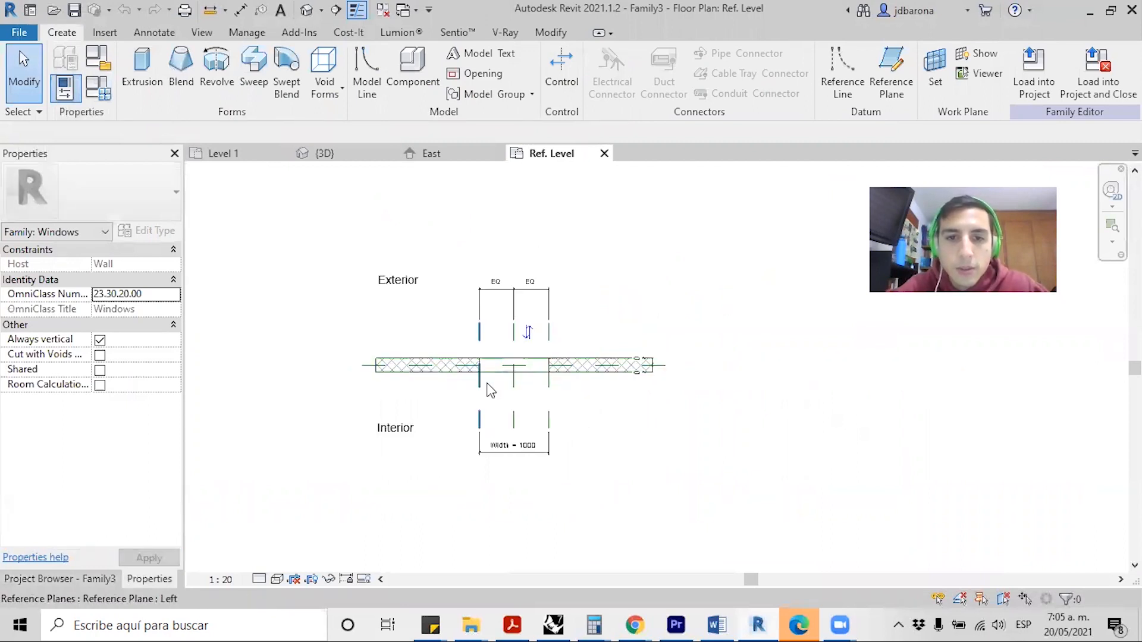
- Examine the template's host wall, reference planes and window opening in the plan and 3D views
scroll(503, 399, "up", 3)
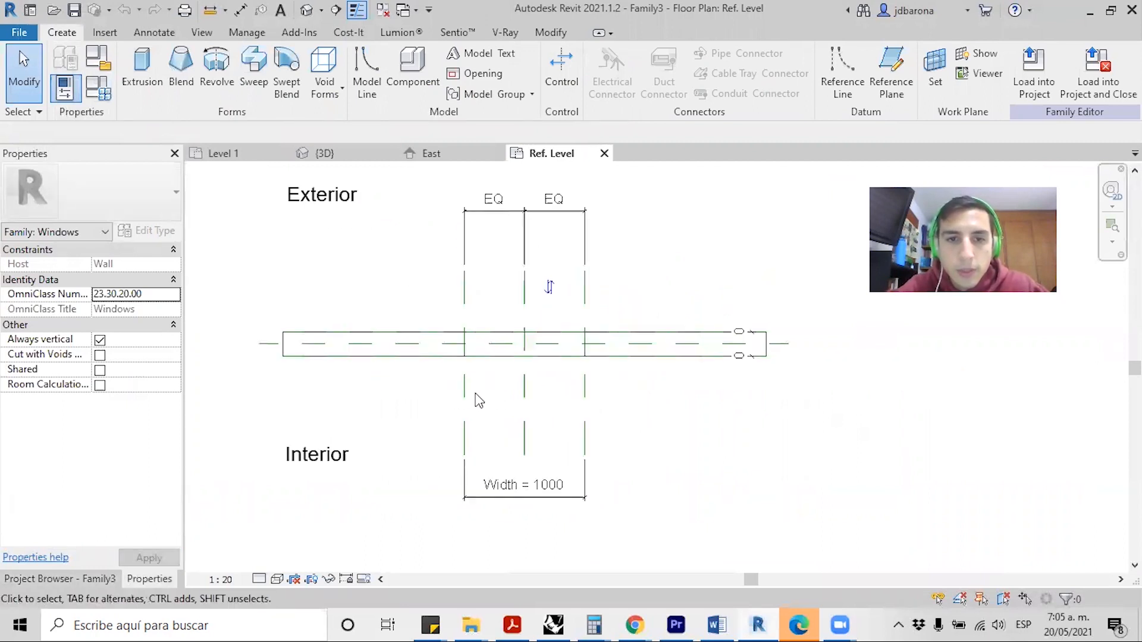
left_click(393, 334)
scroll(366, 386, "down", 1)
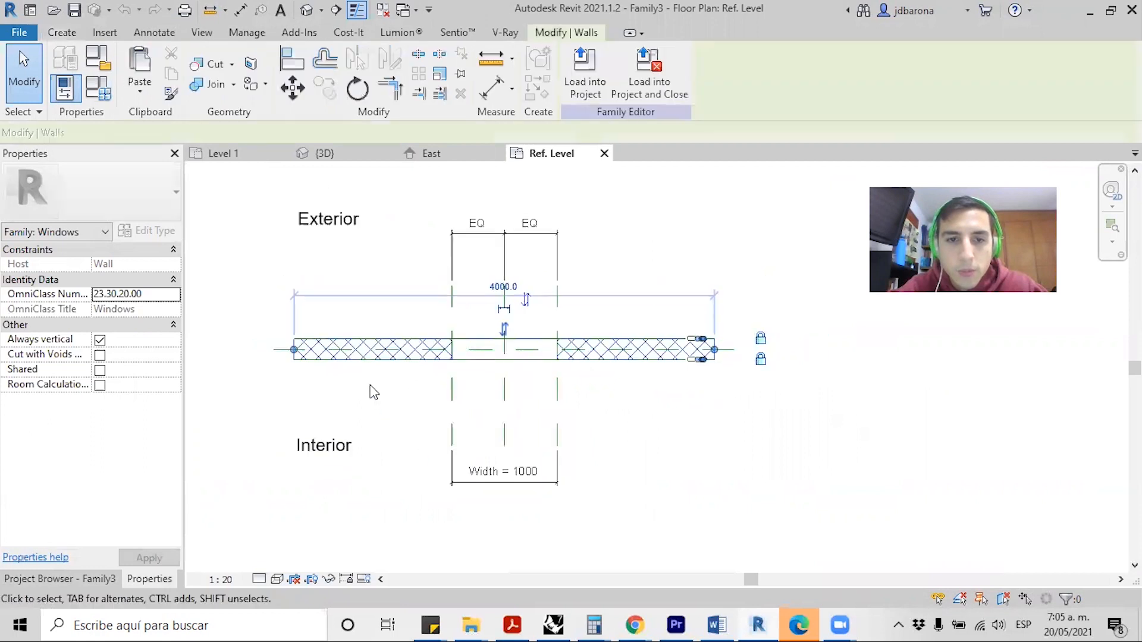
left_click(271, 432)
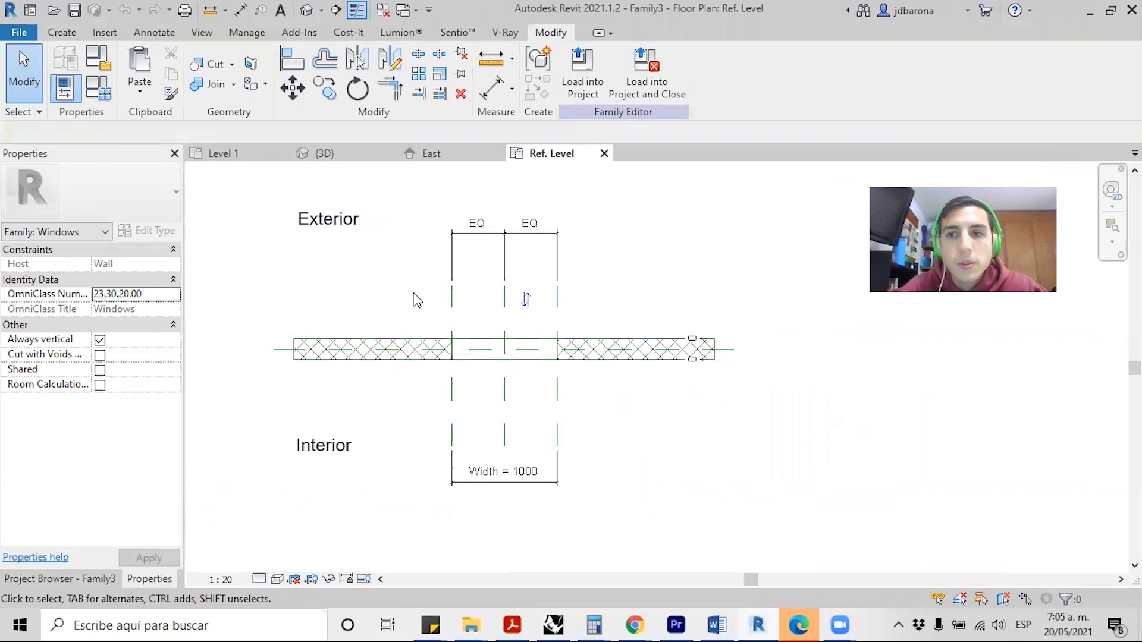
scroll(502, 359, "up", 2)
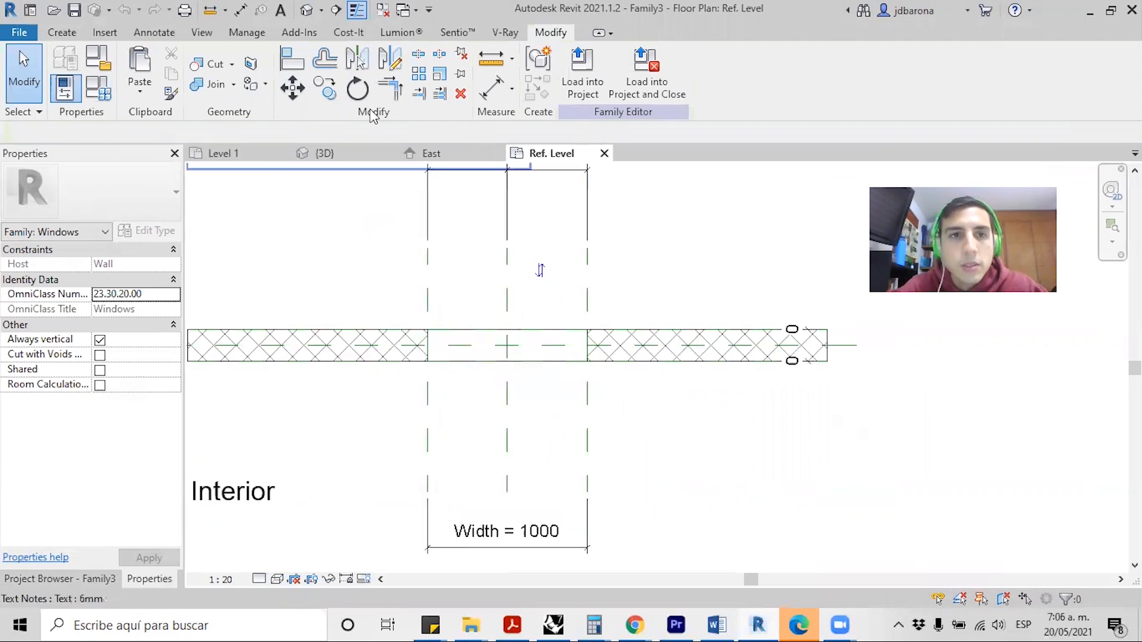
left_click(307, 9)
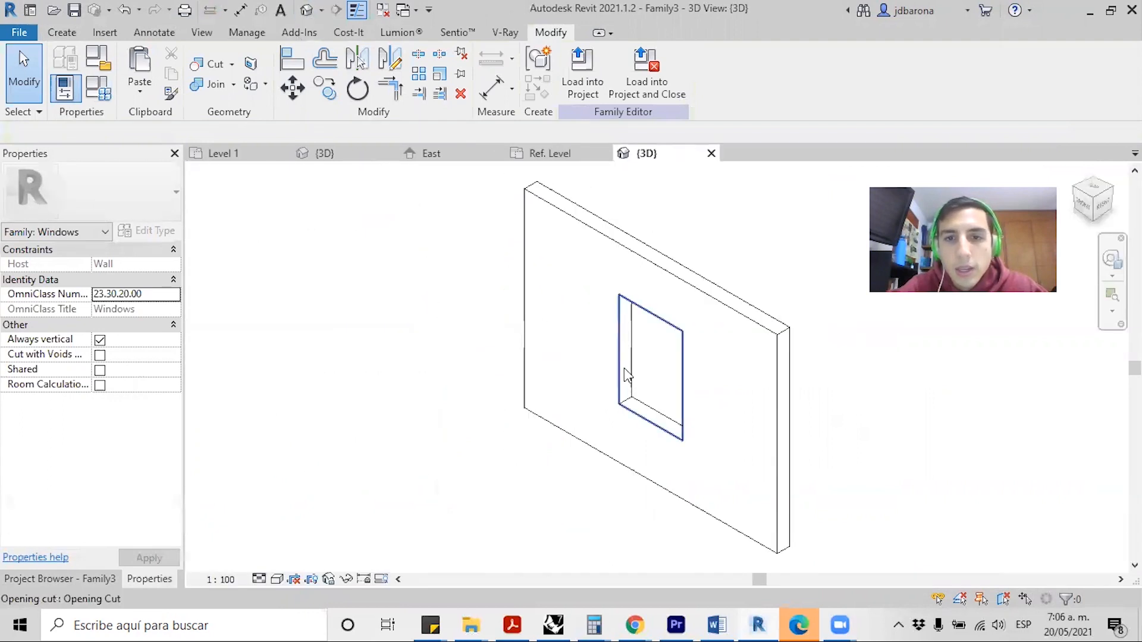
scroll(655, 312, "up", 2)
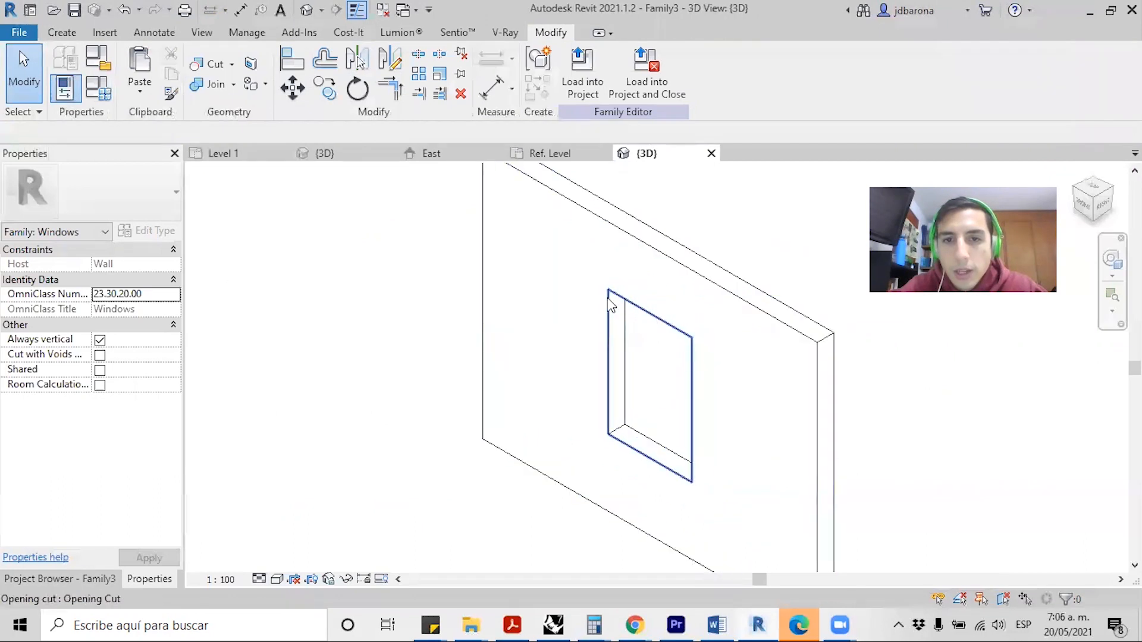
scroll(672, 331, "up", 1)
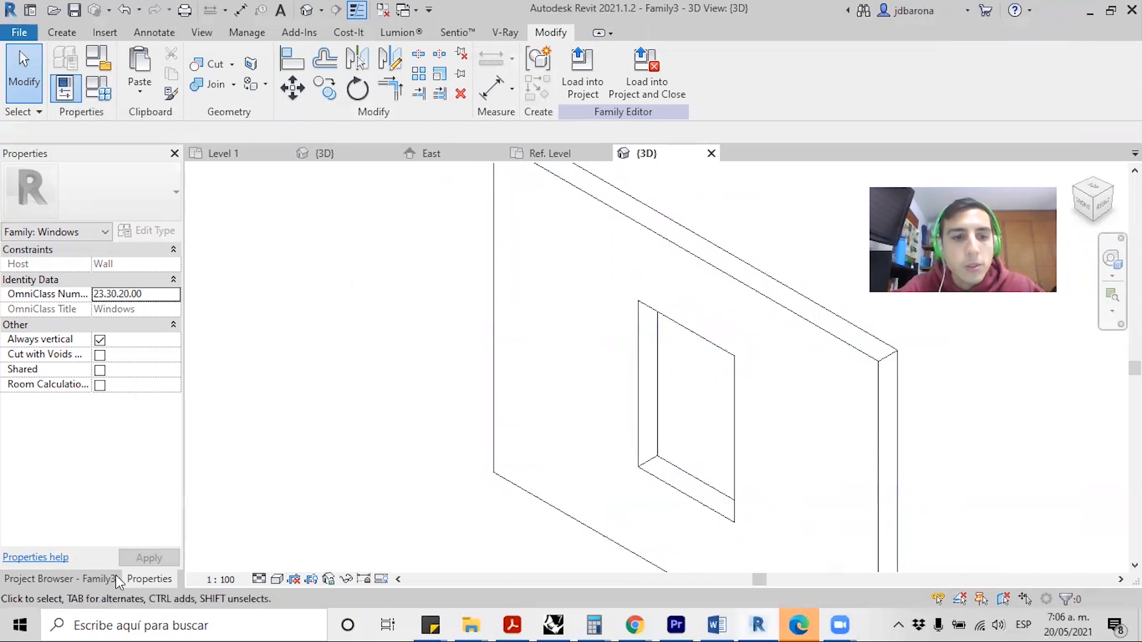
- Open the Interior elevation of the window family and frame the wall opening with its dimensions
left_click(83, 579)
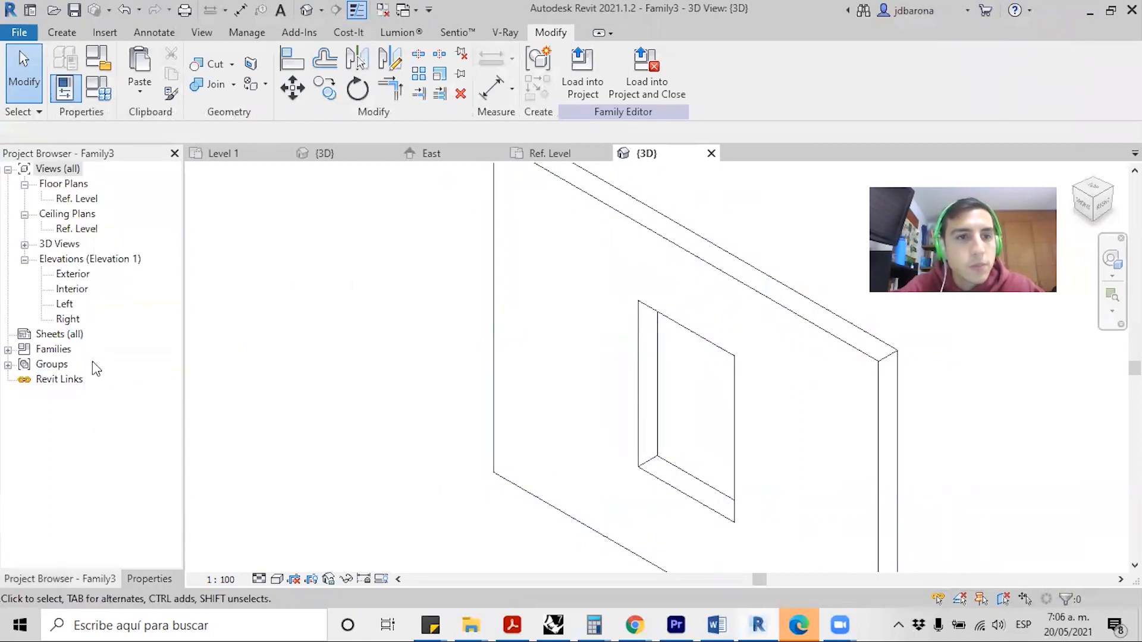
double_click(72, 289)
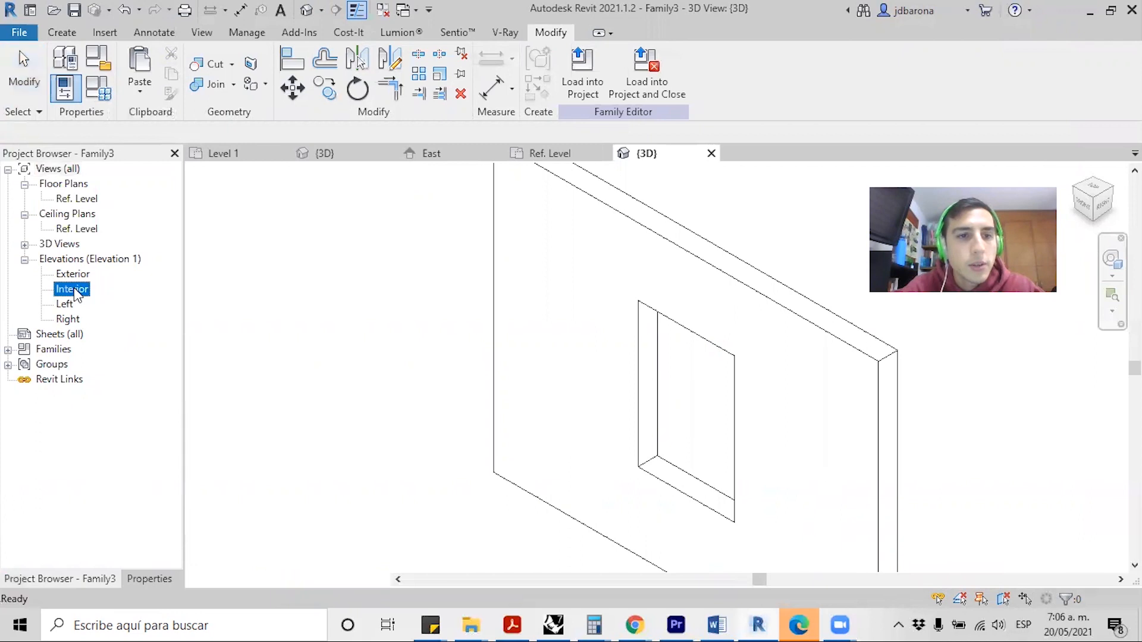
scroll(660, 250, "up", 4)
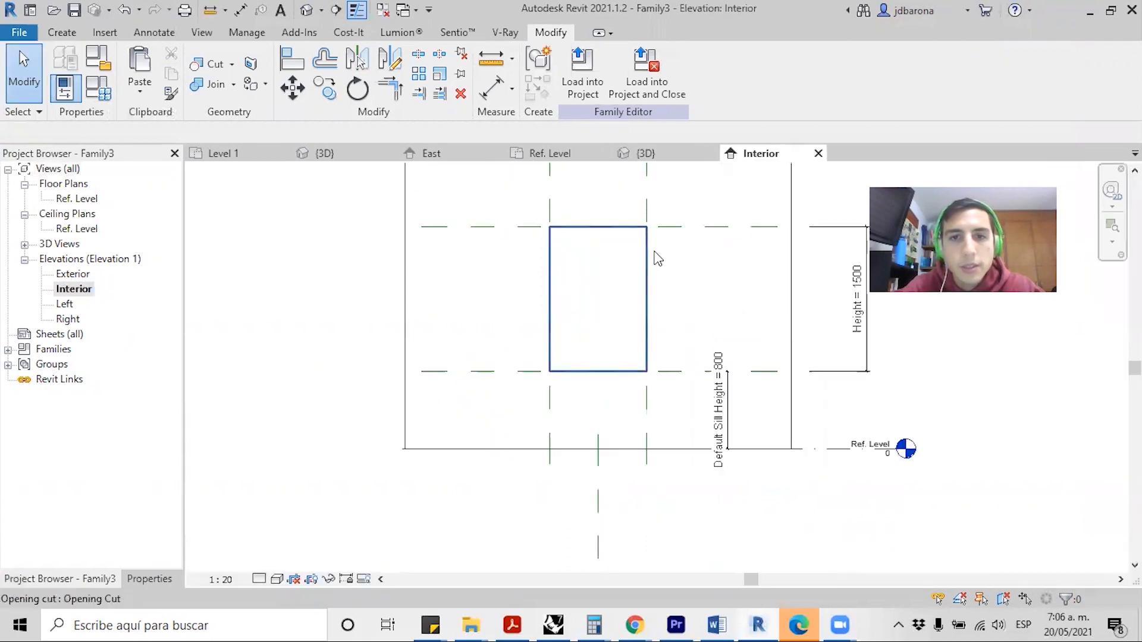
scroll(681, 433, "down", 1)
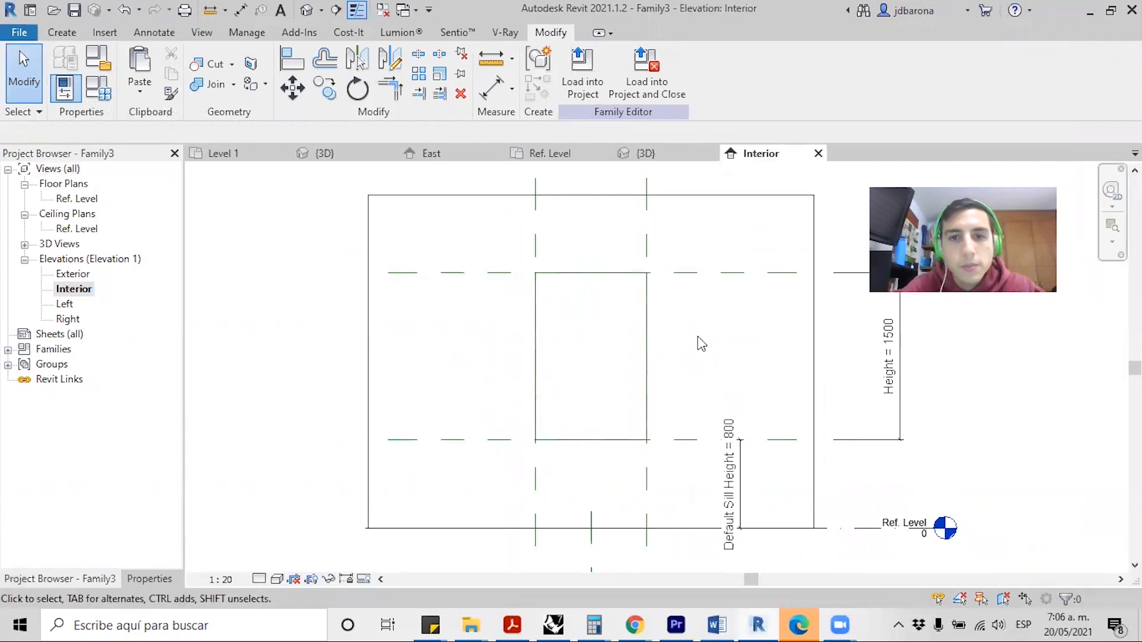
scroll(698, 333, "up", 1)
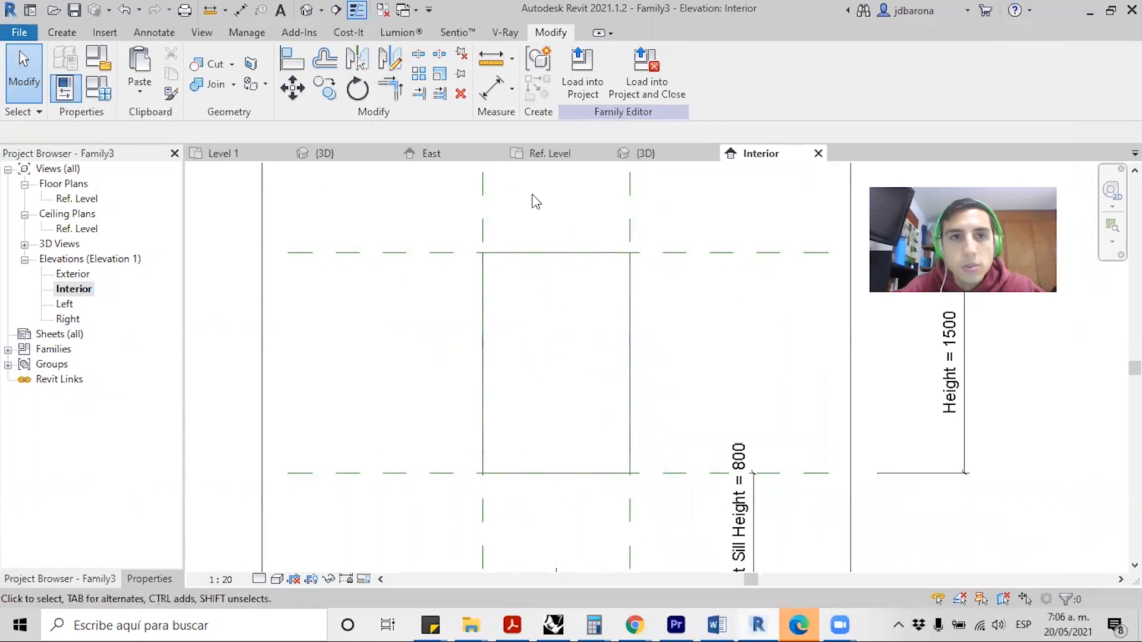
- Start an extrusion and sketch a rectangle about 600 mm wide and 1000 mm high inside the window opening
left_click(71, 36)
left_click(145, 66)
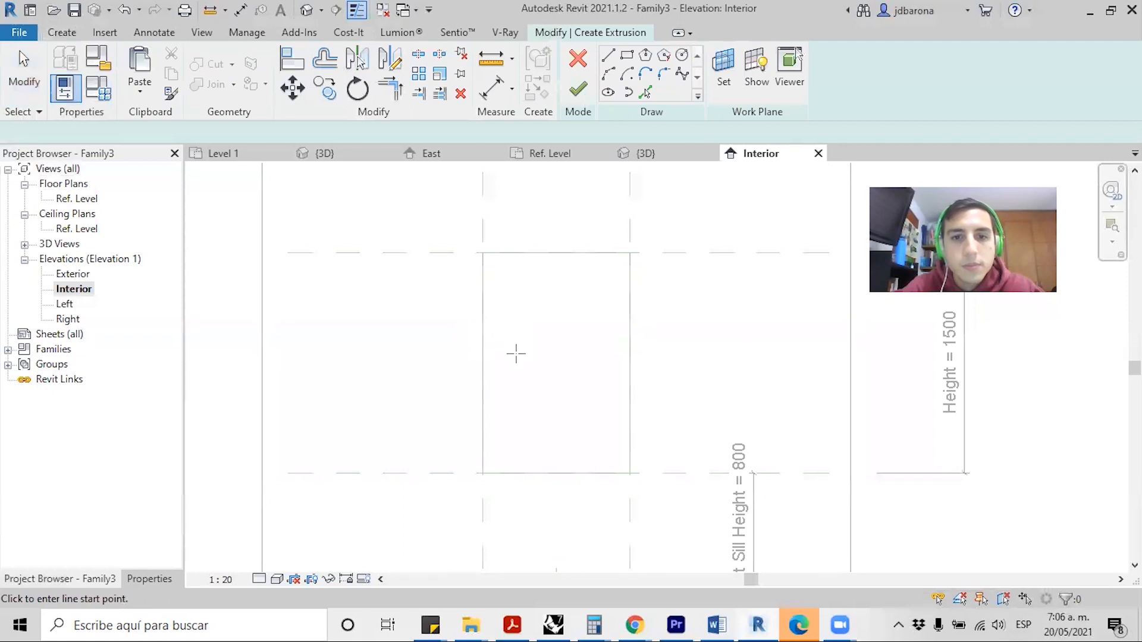
left_click(507, 440)
key("Escape")
left_click(628, 56)
left_click(506, 425)
key("Escape")
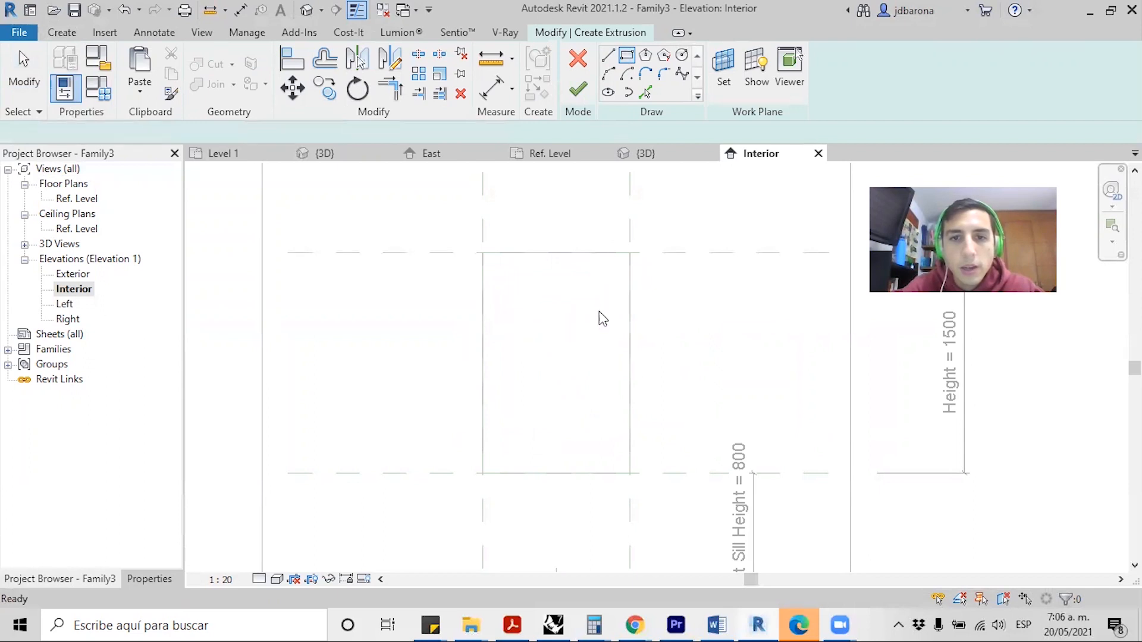
left_click(517, 439)
left_click(605, 292)
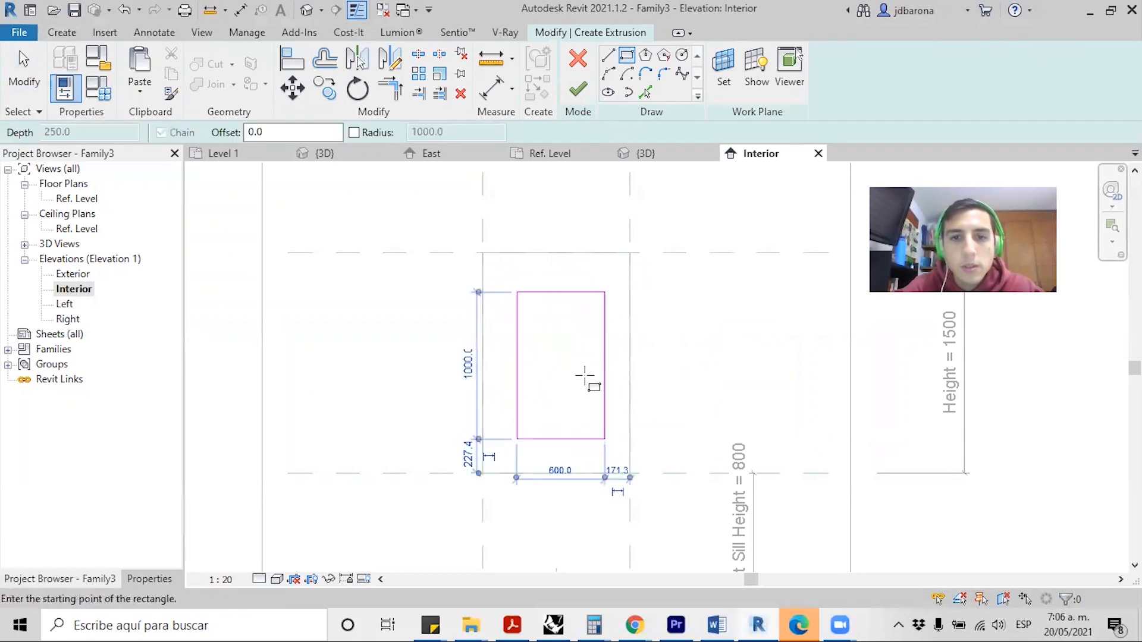
key("Escape")
- Align the four sides of the sketched rectangle to the opening's reference planes and lock each side to its plane
left_click_drag(551, 292, 553, 254)
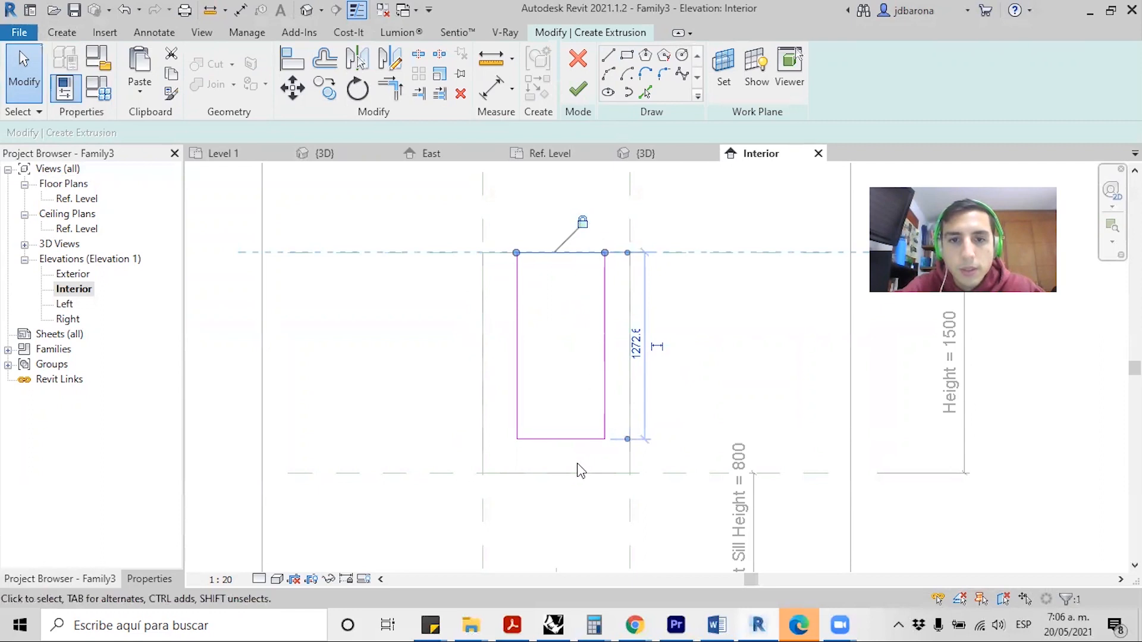
left_click_drag(569, 442, 570, 474)
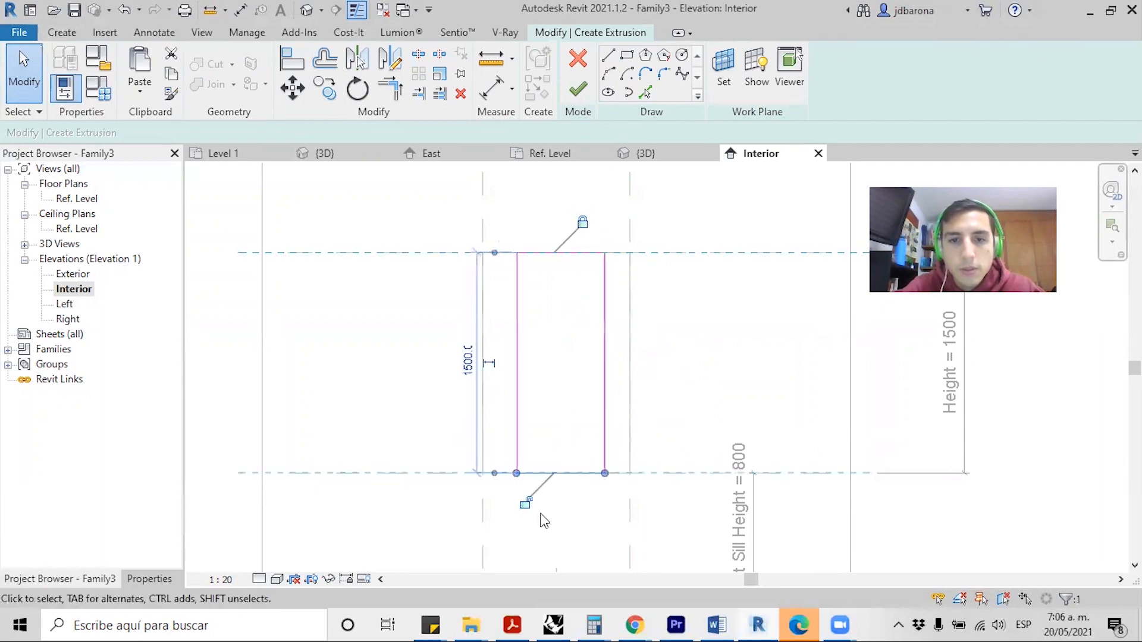
left_click(525, 503)
left_click_drag(611, 365, 637, 362)
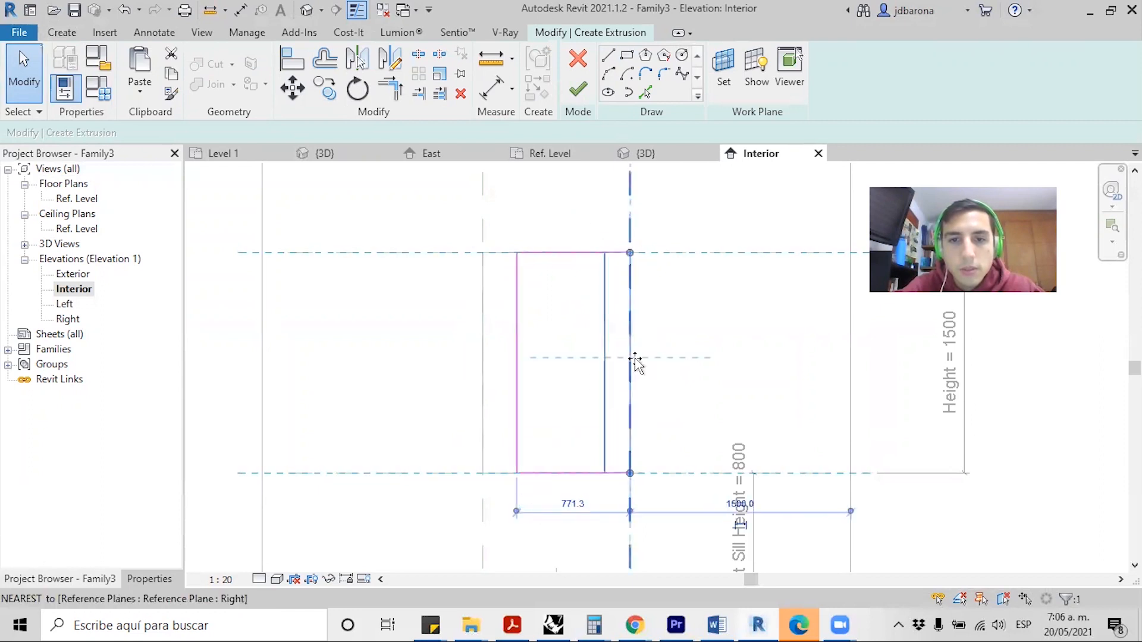
left_click(659, 397)
mouse_move(517, 388)
left_mouse_down()
mouse_move(484, 385)
mouse_move(483, 416)
left_mouse_up()
left_click(453, 340)
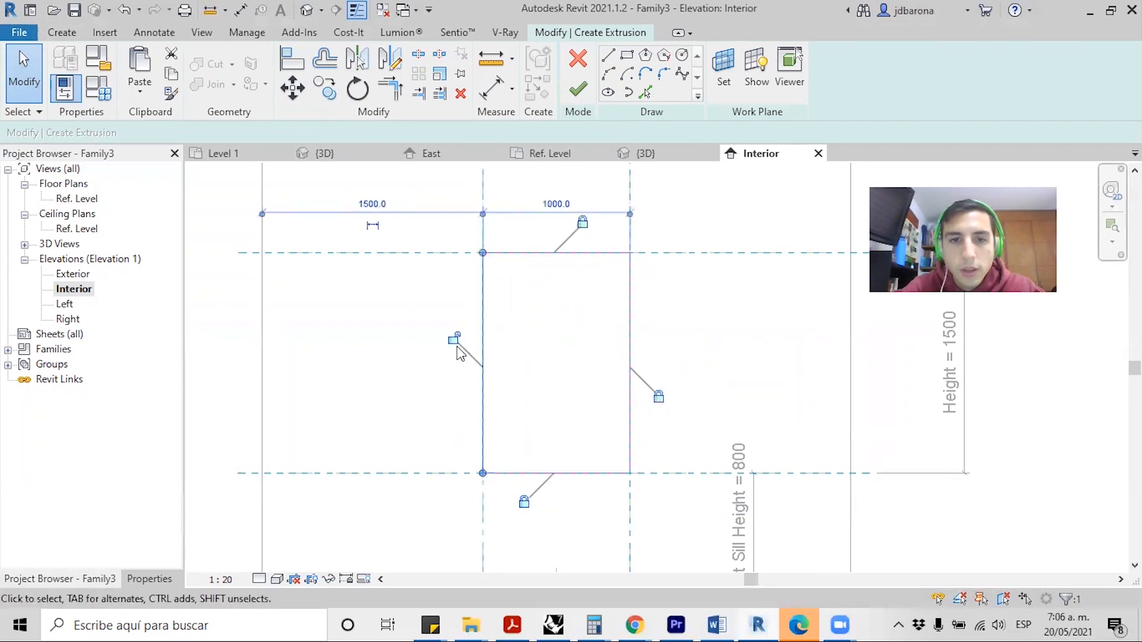
left_click(359, 362)
- Sketch a second, slightly smaller rectangle inside the locked one to form the window frame profile
scroll(385, 362, "down", 2)
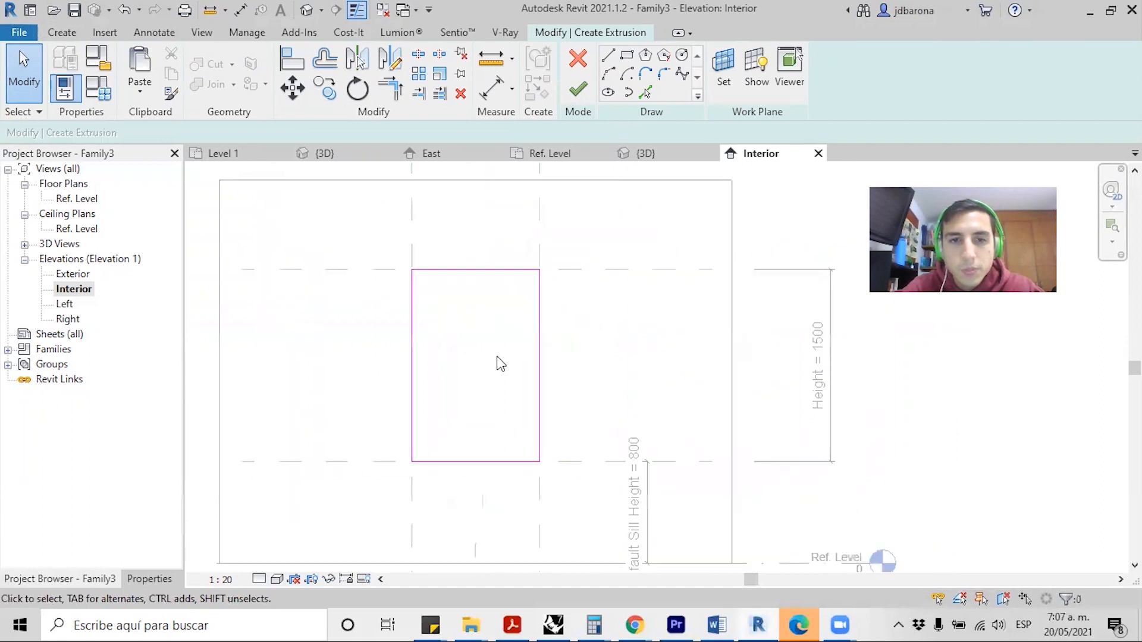
scroll(500, 363, "up", 2)
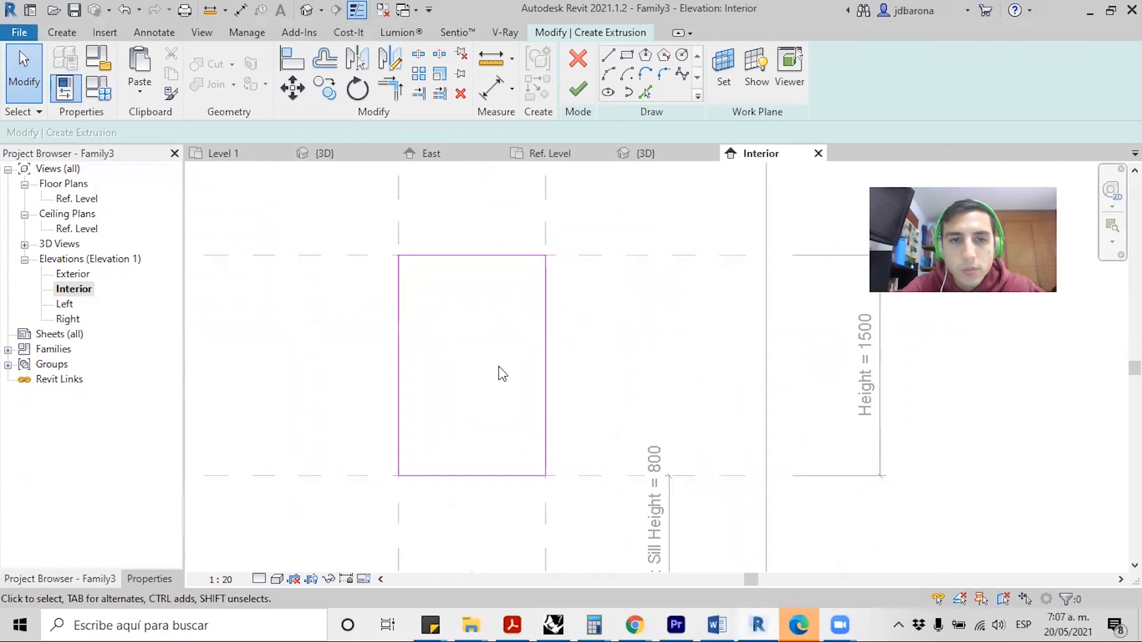
left_click(631, 58)
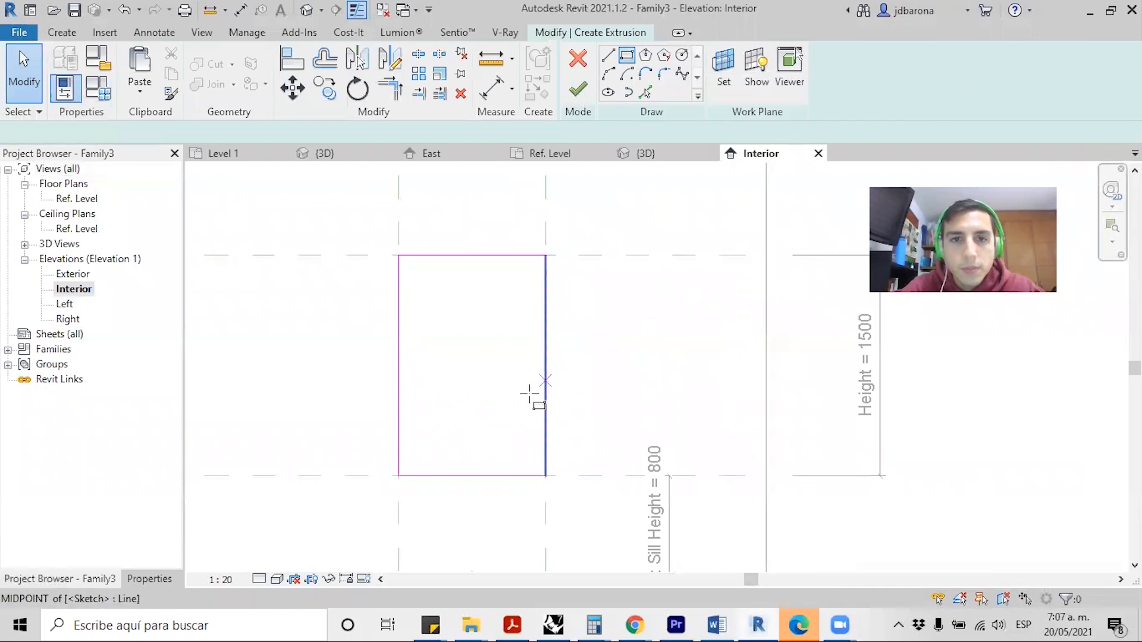
left_click(416, 460)
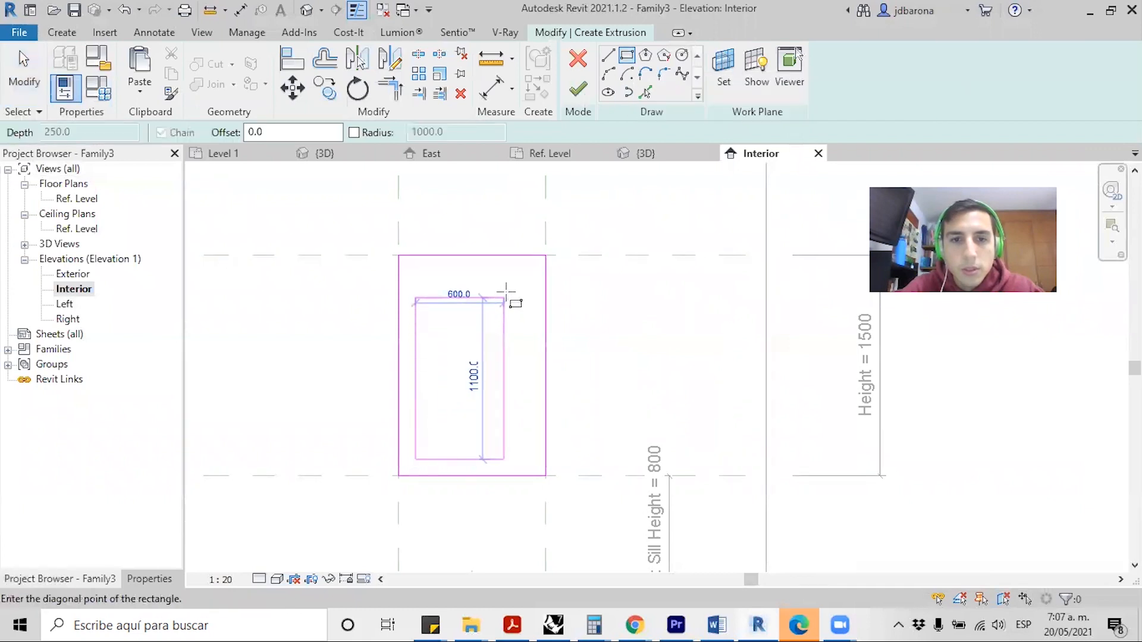
left_click(533, 269)
key("Escape")
key("Escape")
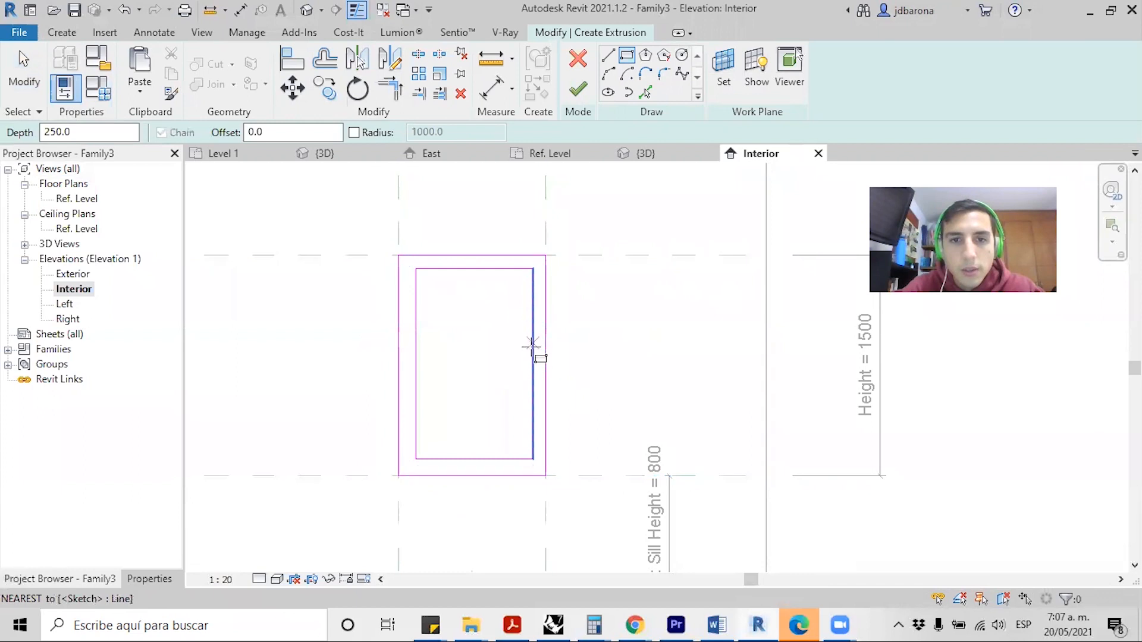
- Draw two vertical reference planes between the outer and inner frame rectangles, each about 60 mm inside the opening's left and right sides
scroll(411, 350, "up", 2)
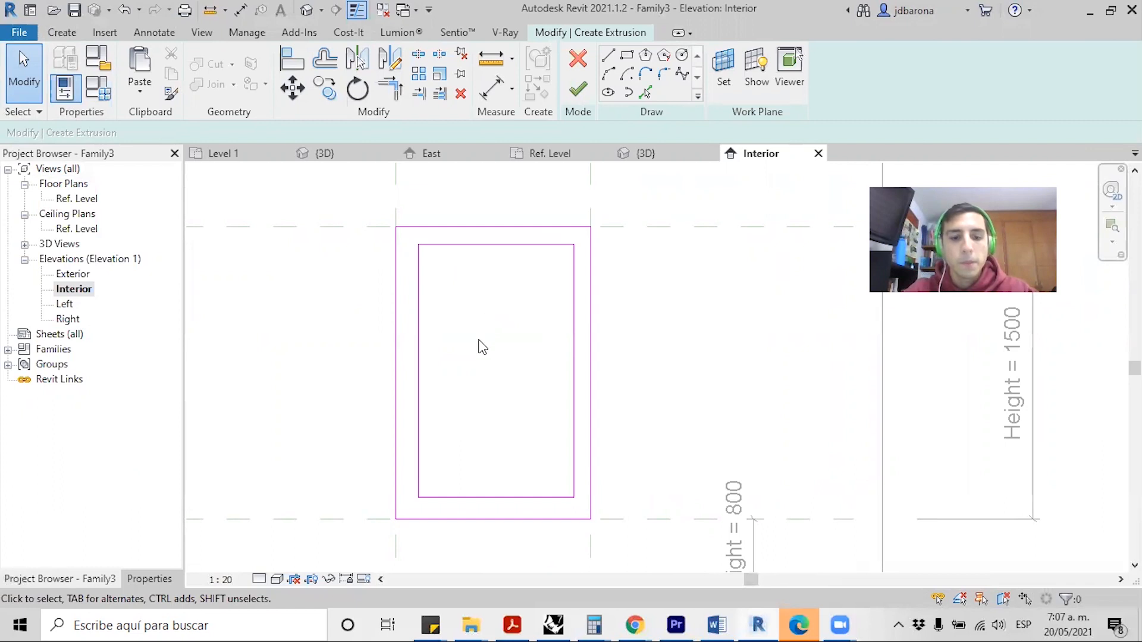
key("r")
key("p")
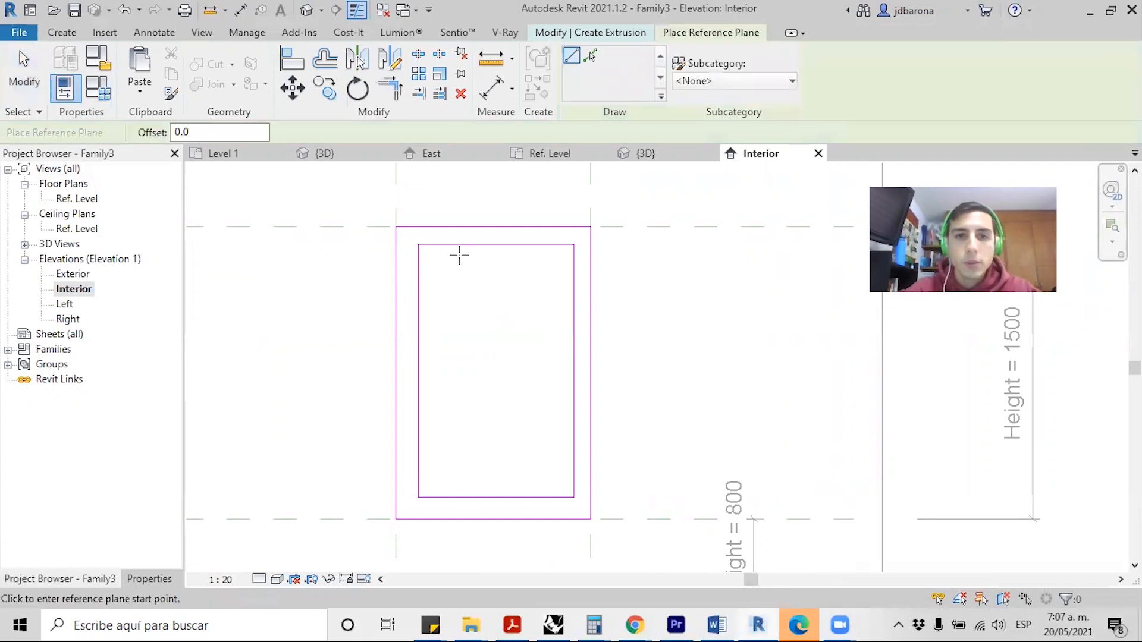
left_click(406, 180)
scroll(408, 179, "down", 1)
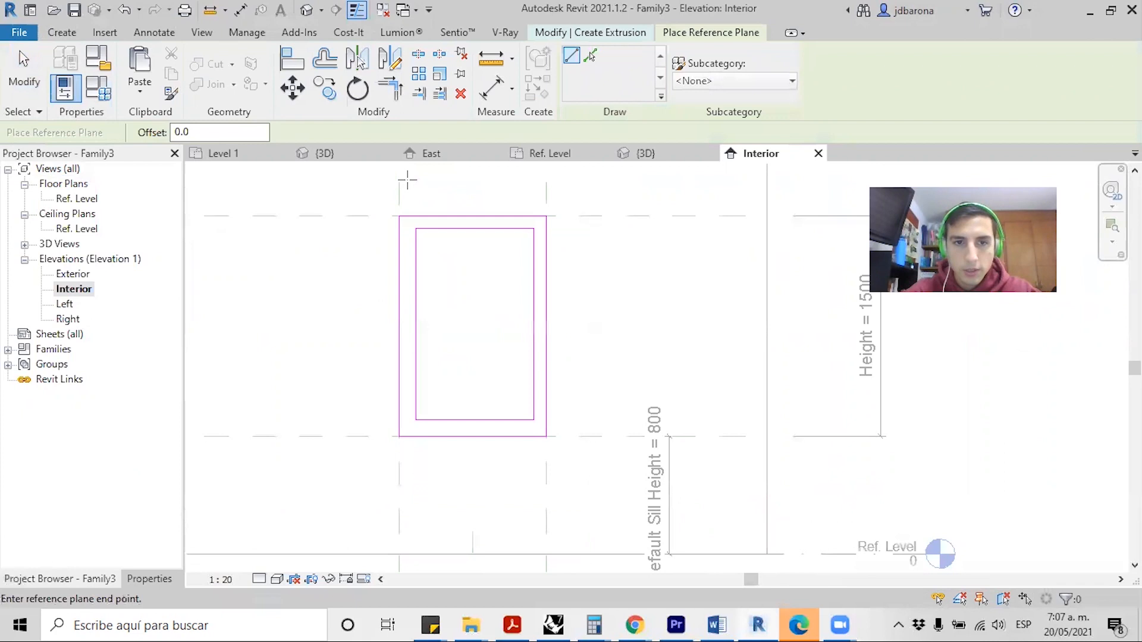
left_click(415, 511)
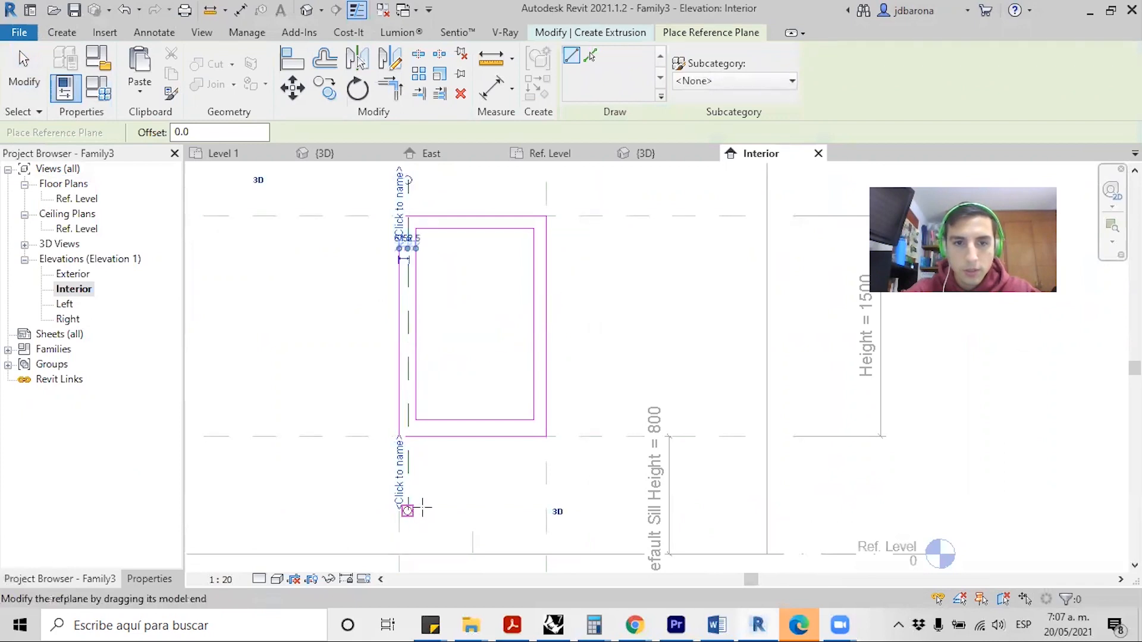
scroll(535, 177, "up", 3)
left_click(533, 177)
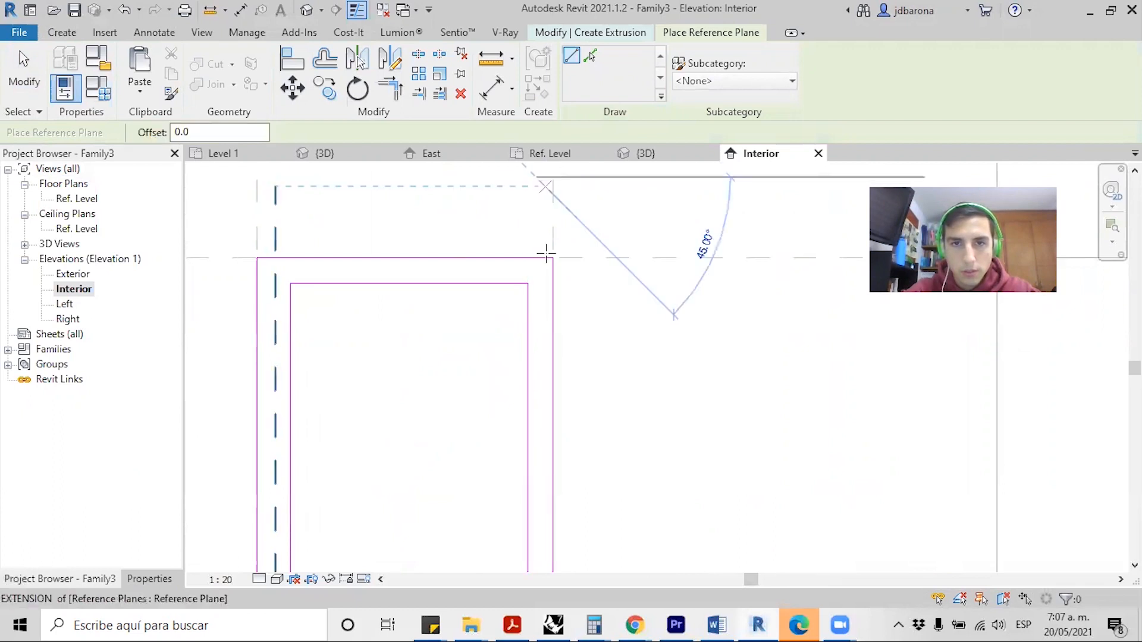
scroll(526, 232, "down", 3)
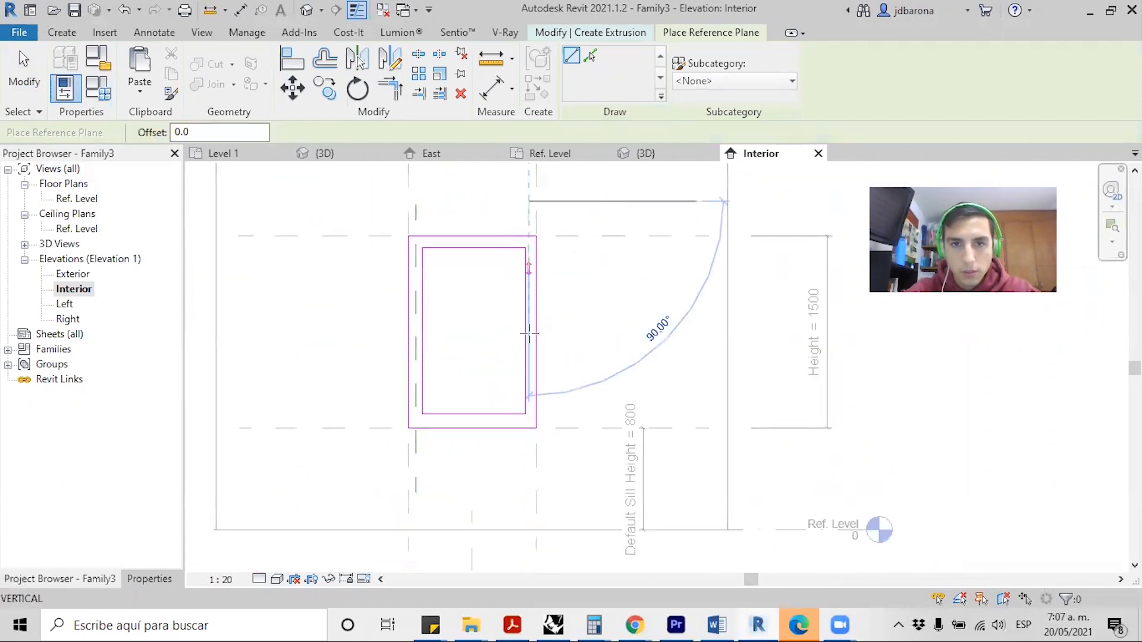
left_click(530, 477)
- Draw two horizontal reference planes across the frame, about 40 mm below the opening's head and about 70 mm above its sill
scroll(458, 244, "up", 3)
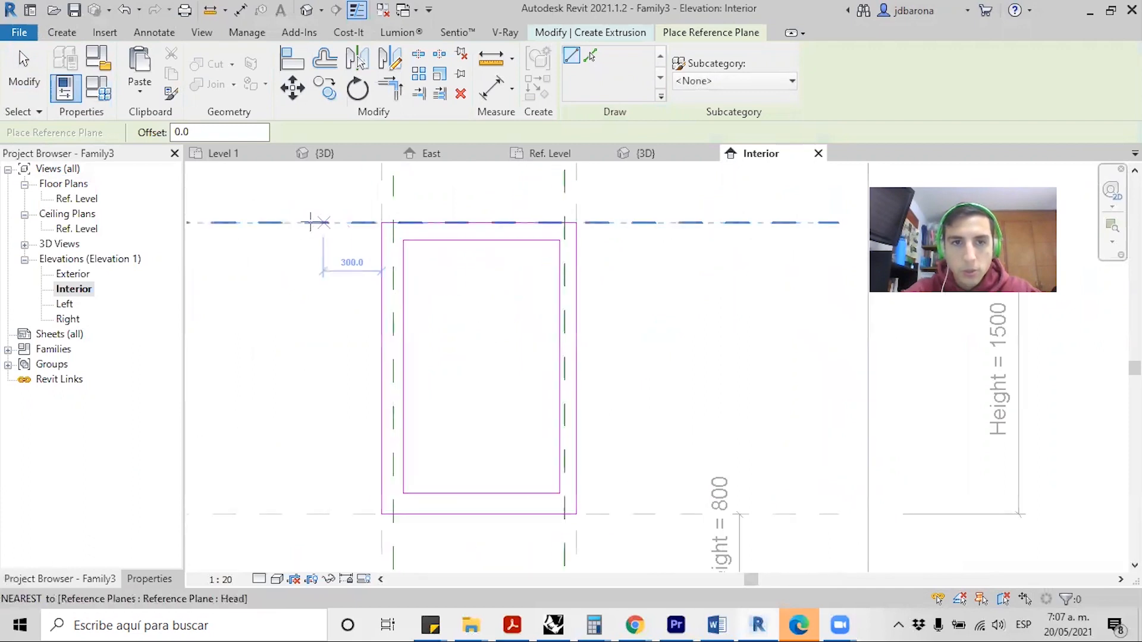
left_click(293, 230)
left_click(668, 232)
scroll(347, 375, "up", 2)
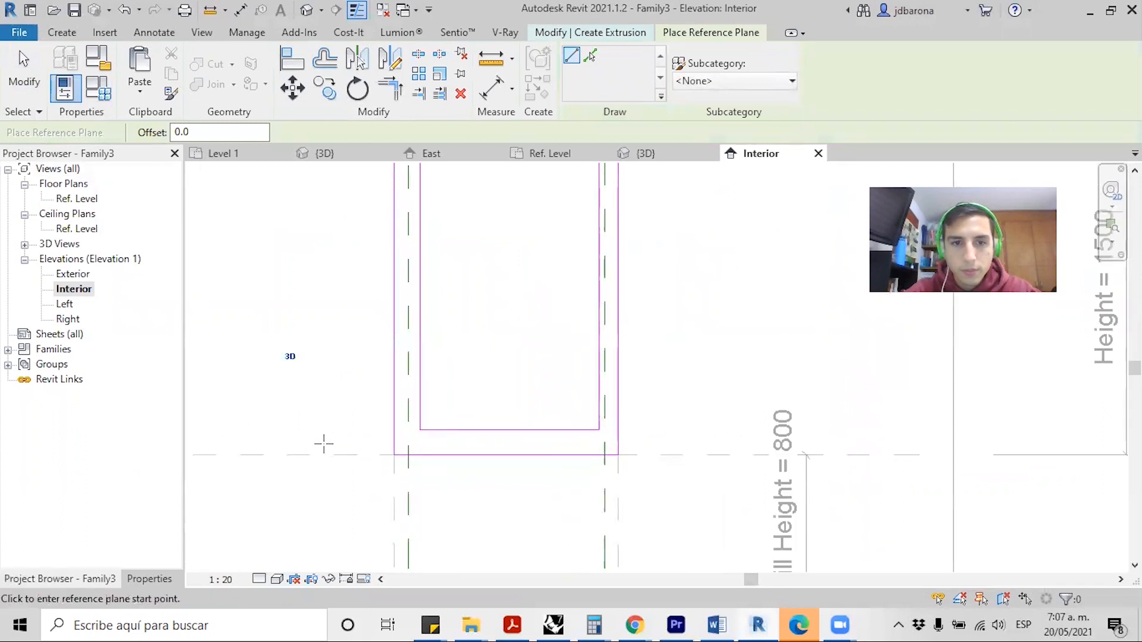
left_click(262, 439)
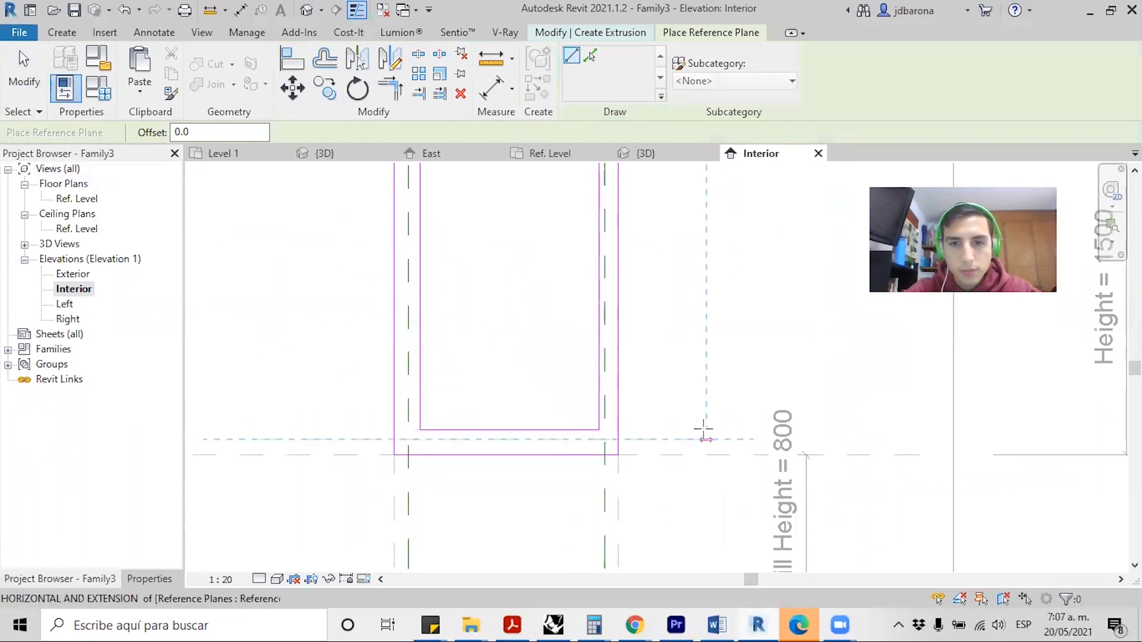
left_click(721, 439)
key("Escape")
key("Escape")
scroll(595, 488, "down", 3)
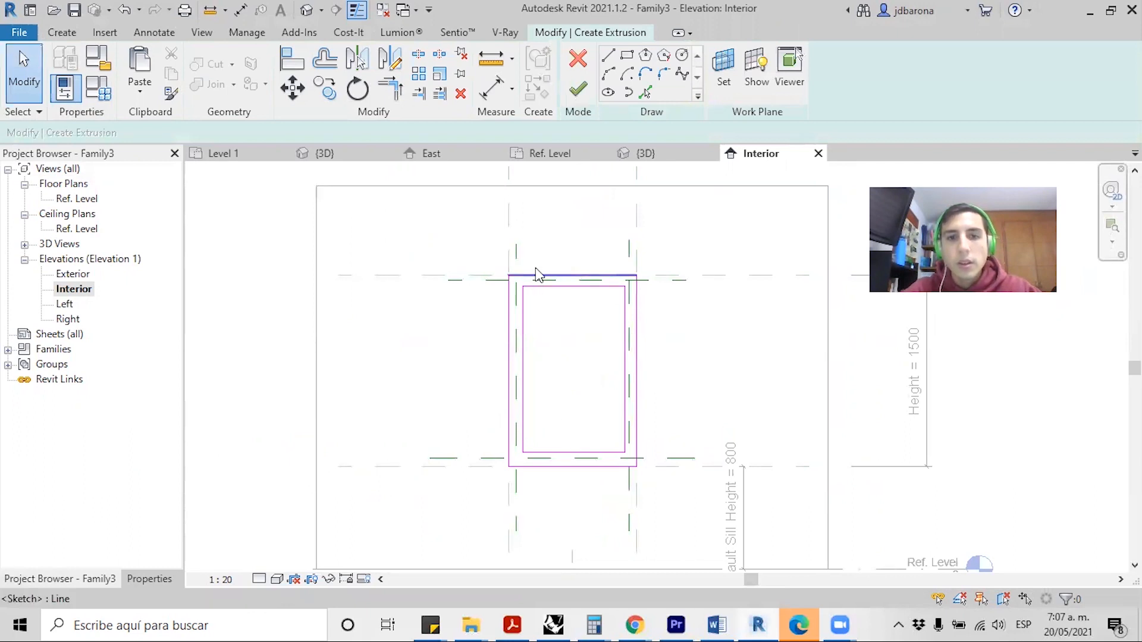
- Dimension the distance between the opening's left reference plane and the new vertical plane beside it, above the frame
scroll(539, 264, "up", 2)
scroll(545, 254, "up", 1)
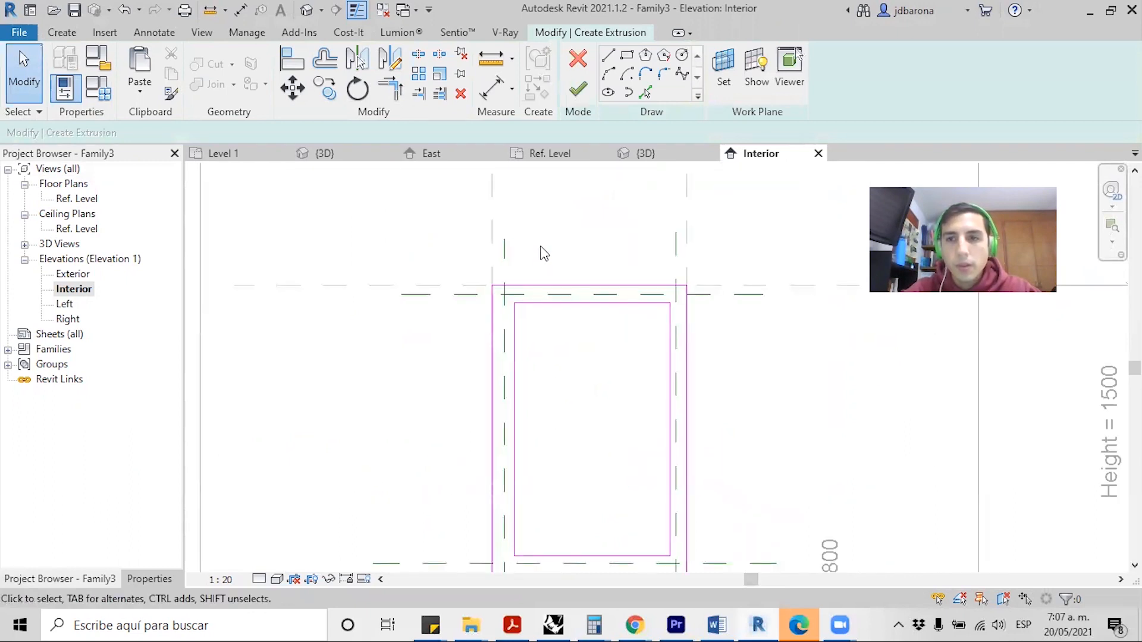
scroll(544, 254, "up", 1)
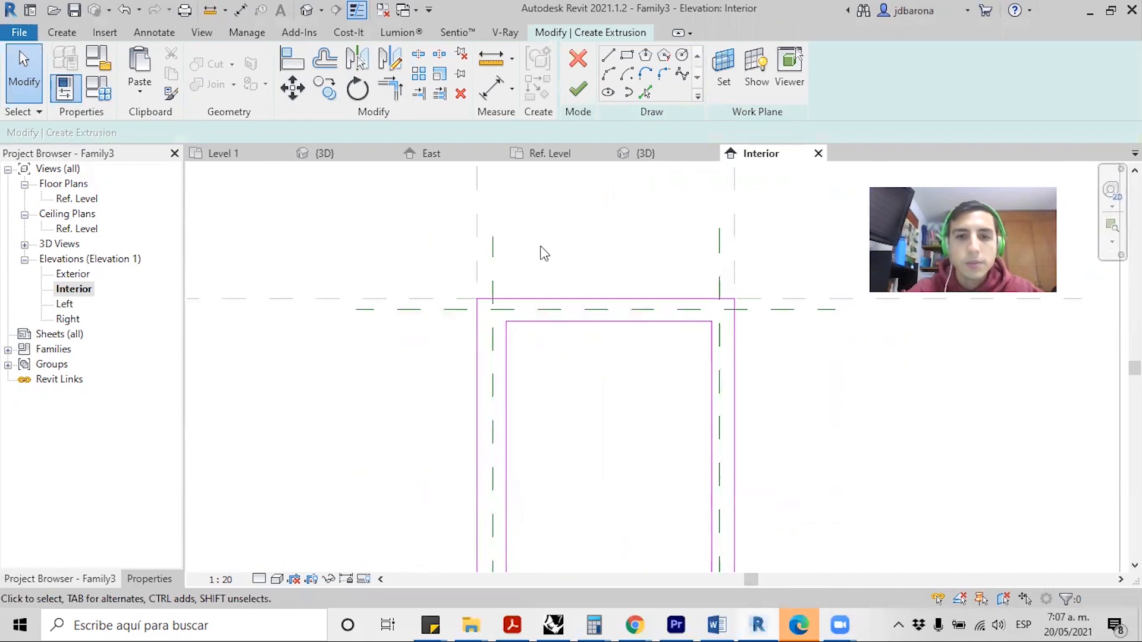
key("d")
key("i")
left_click(493, 270)
left_click(556, 272)
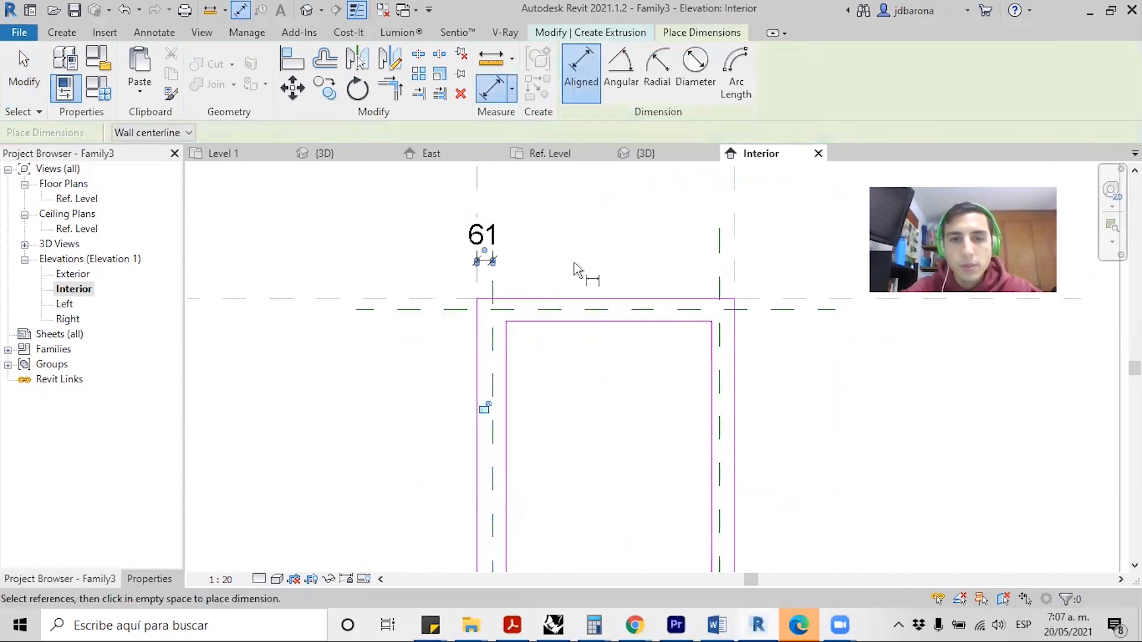
scroll(505, 273, "up", 1)
key("Escape")
key("Escape")
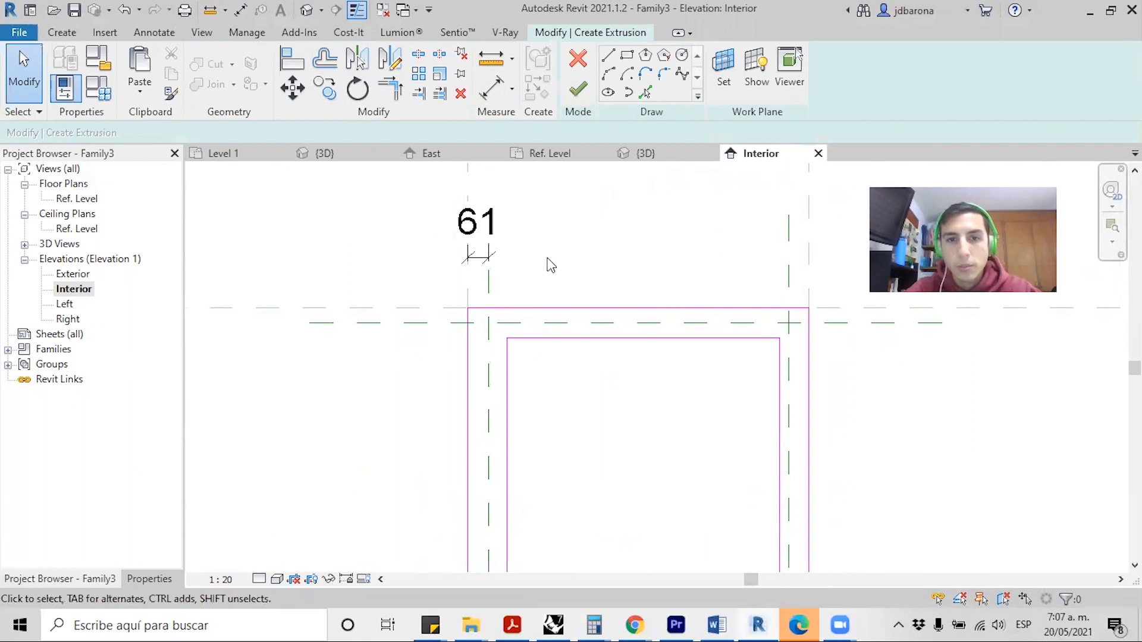
scroll(372, 263, "down", 1)
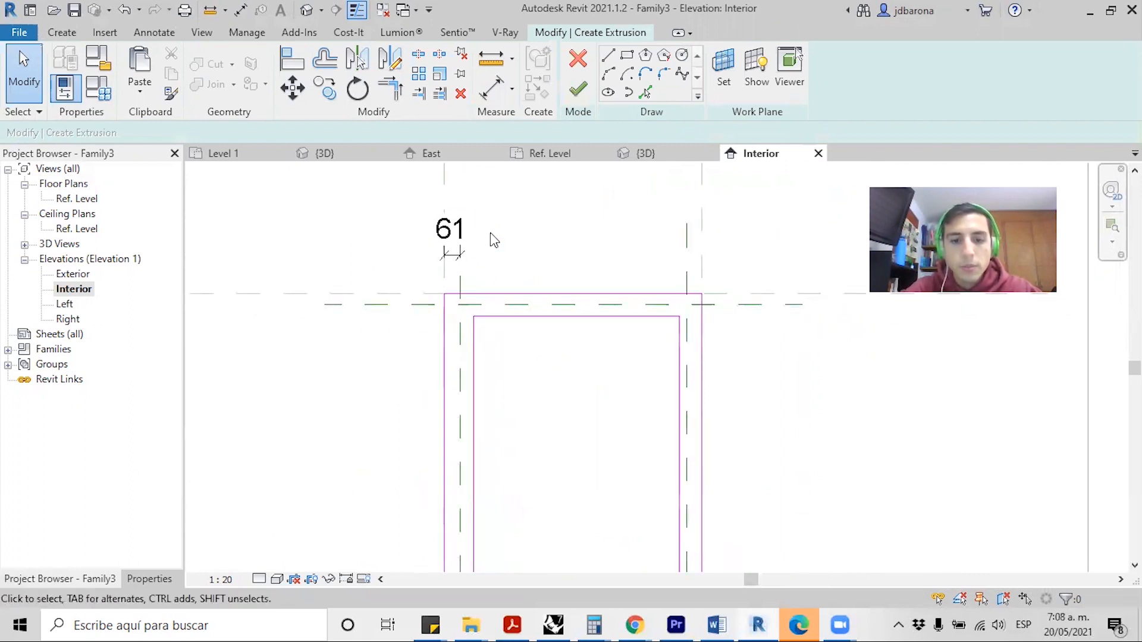
- Set the family's length units to meters with 2 decimal places
key("u")
key("n")
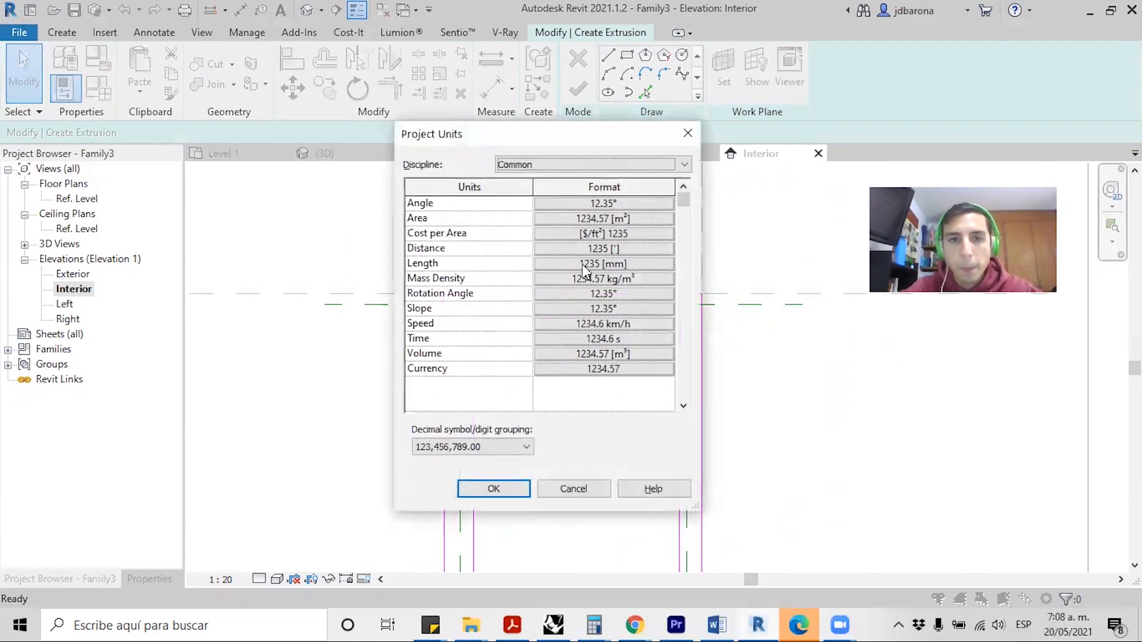
left_click(586, 265)
left_click(587, 238)
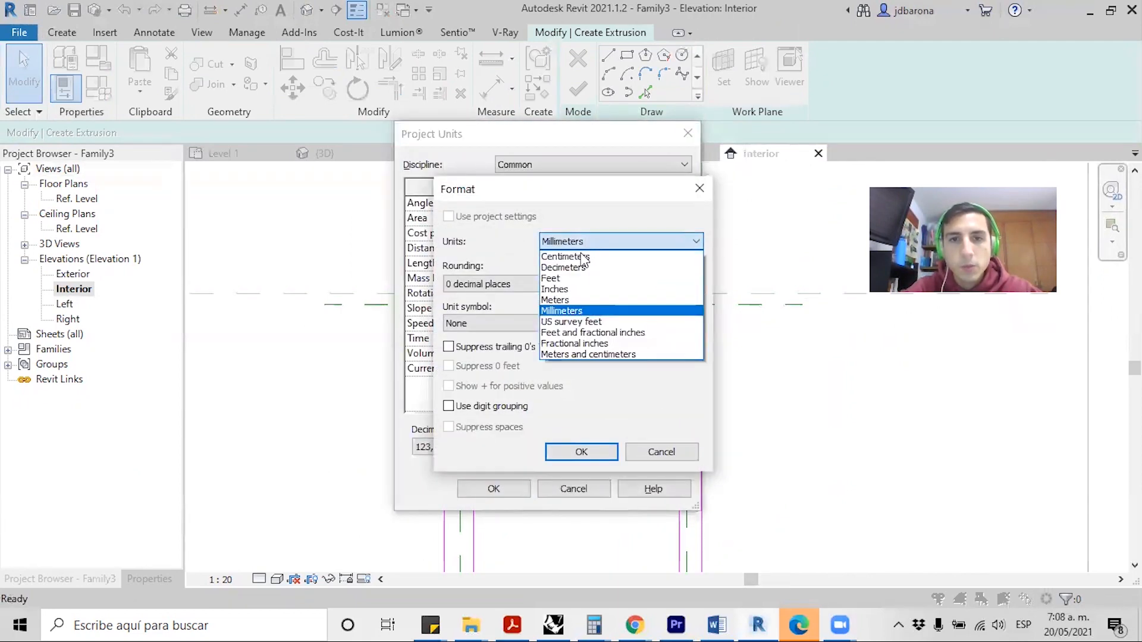
left_click(558, 303)
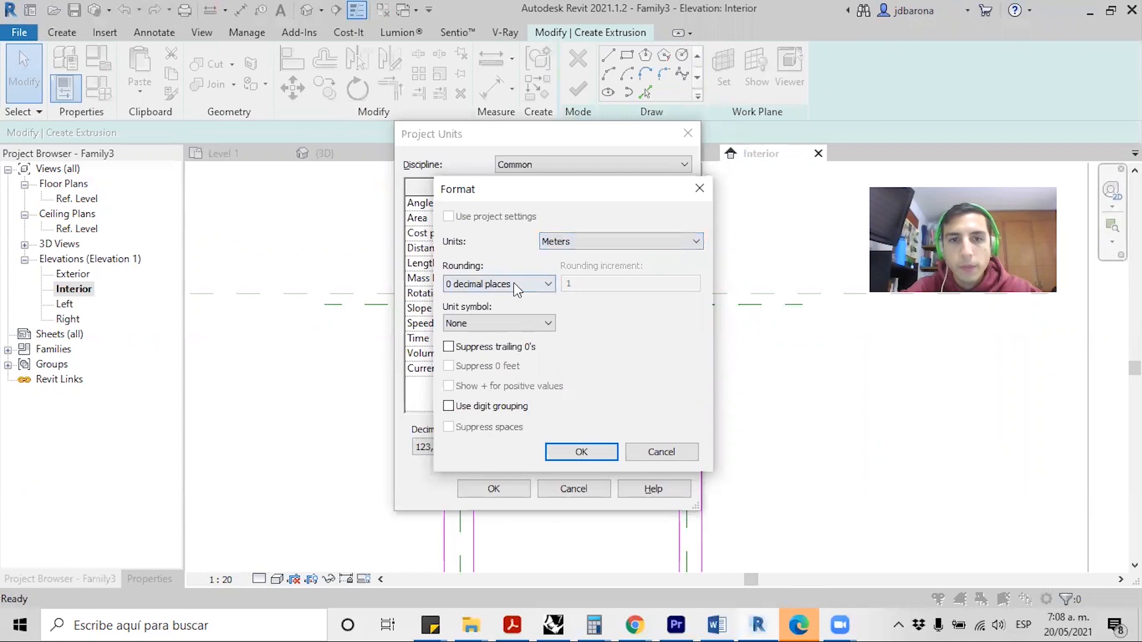
left_click(513, 284)
left_click(474, 354)
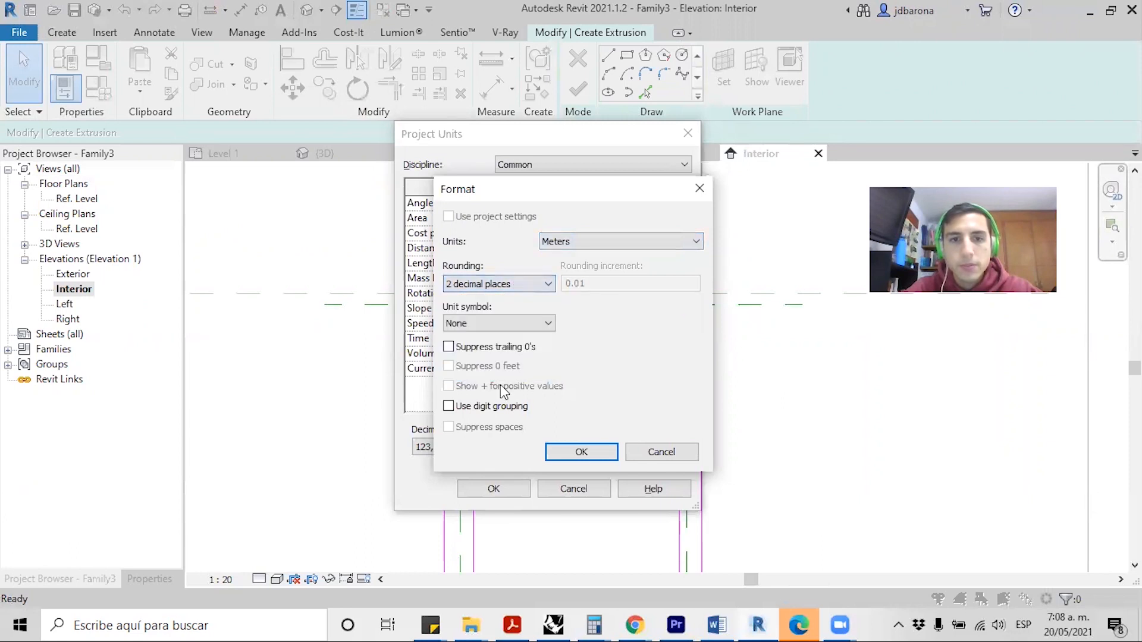
left_click(589, 459)
left_click(494, 488)
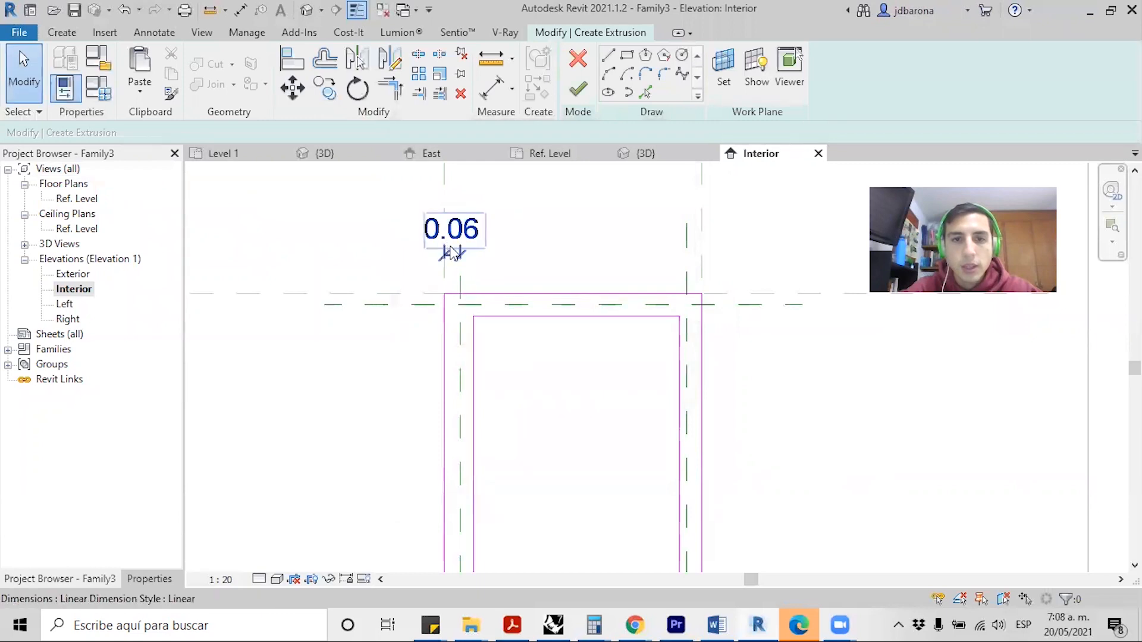
- Move the new left vertical reference plane to 0.05 m from the opening's left side
scroll(453, 253, "up", 1)
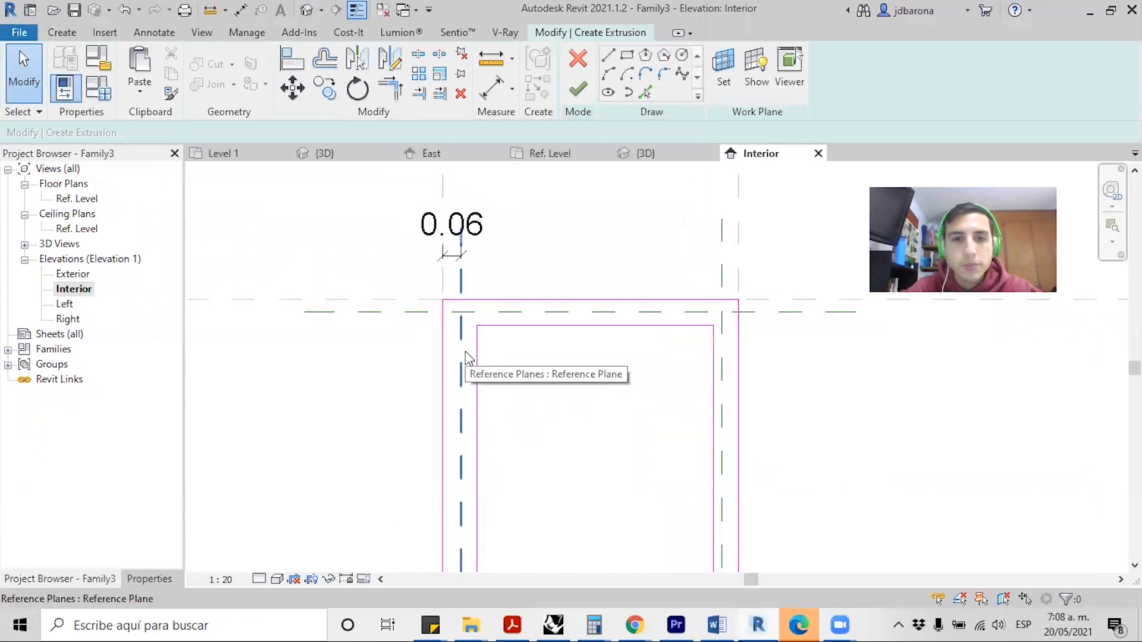
left_click(465, 351)
left_click(475, 301)
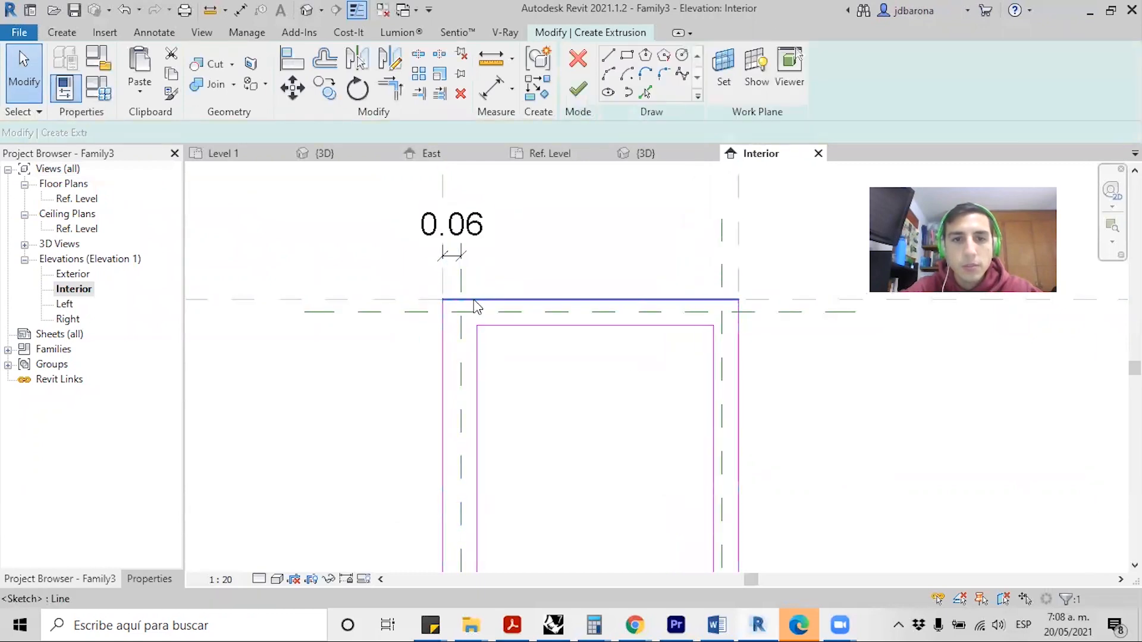
key("Escape")
scroll(466, 273, "up", 2)
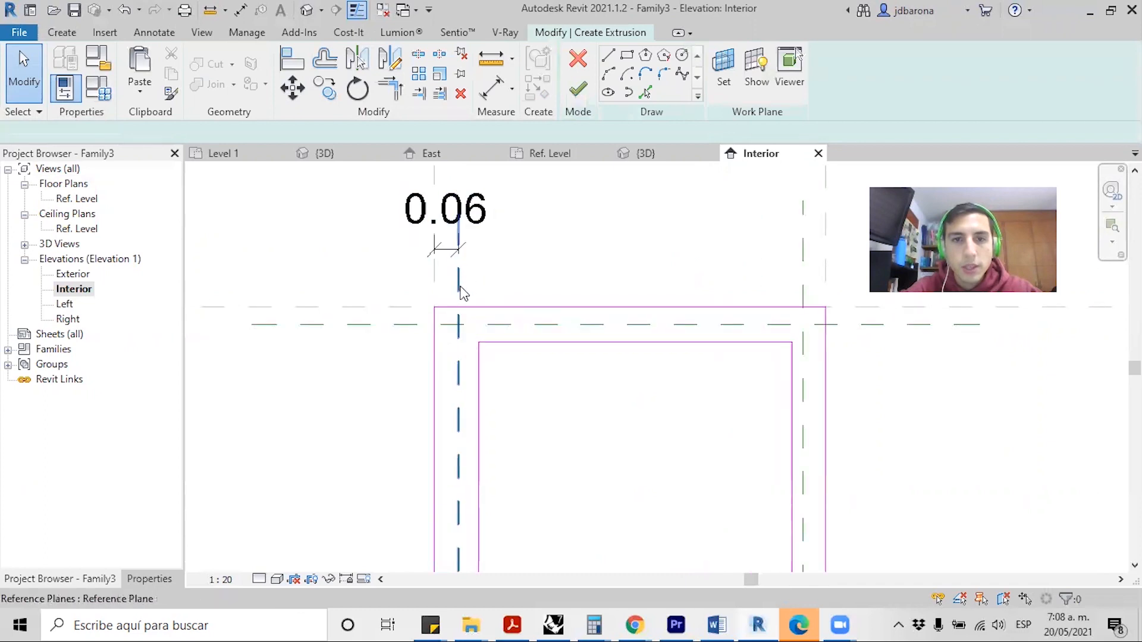
left_click(460, 292)
scroll(446, 241, "up", 2)
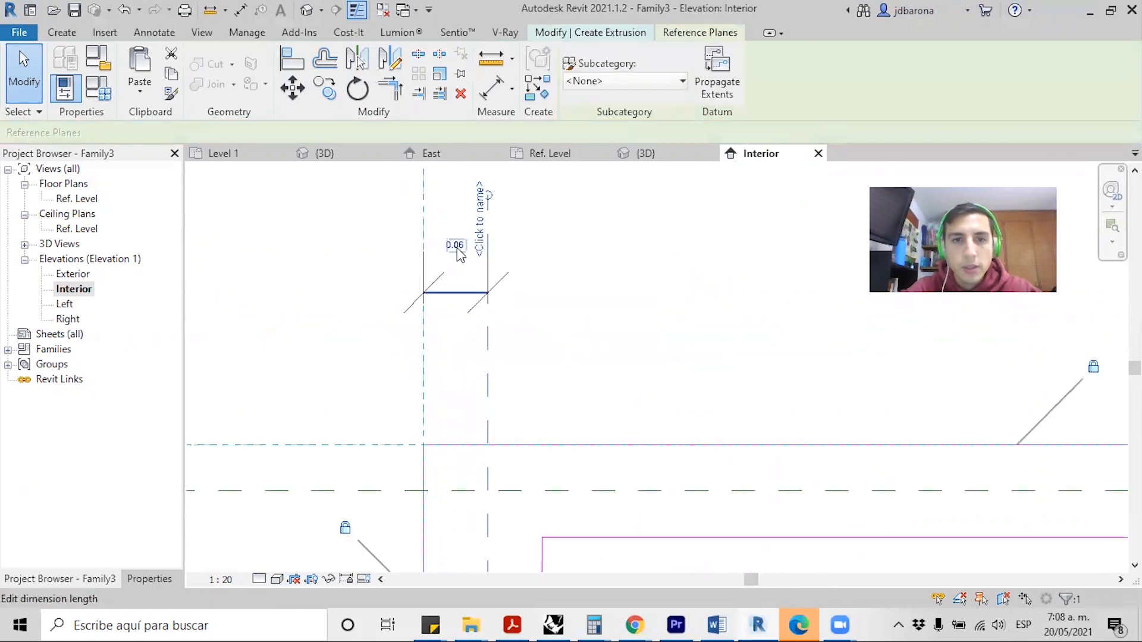
left_click(456, 246)
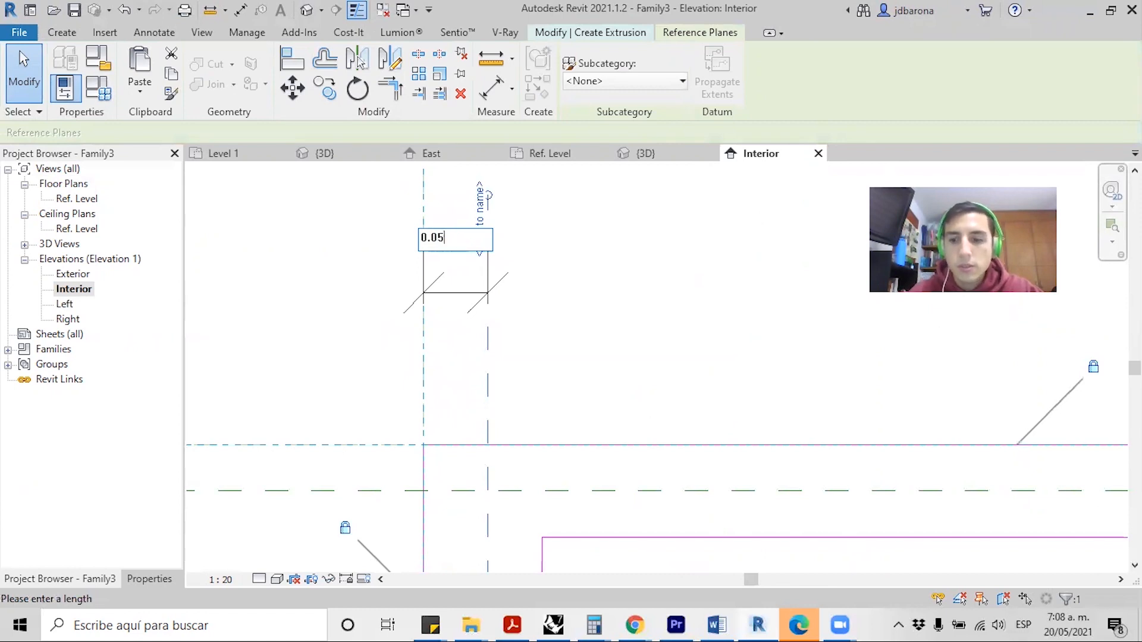
key("Return")
scroll(580, 466, "down", 4)
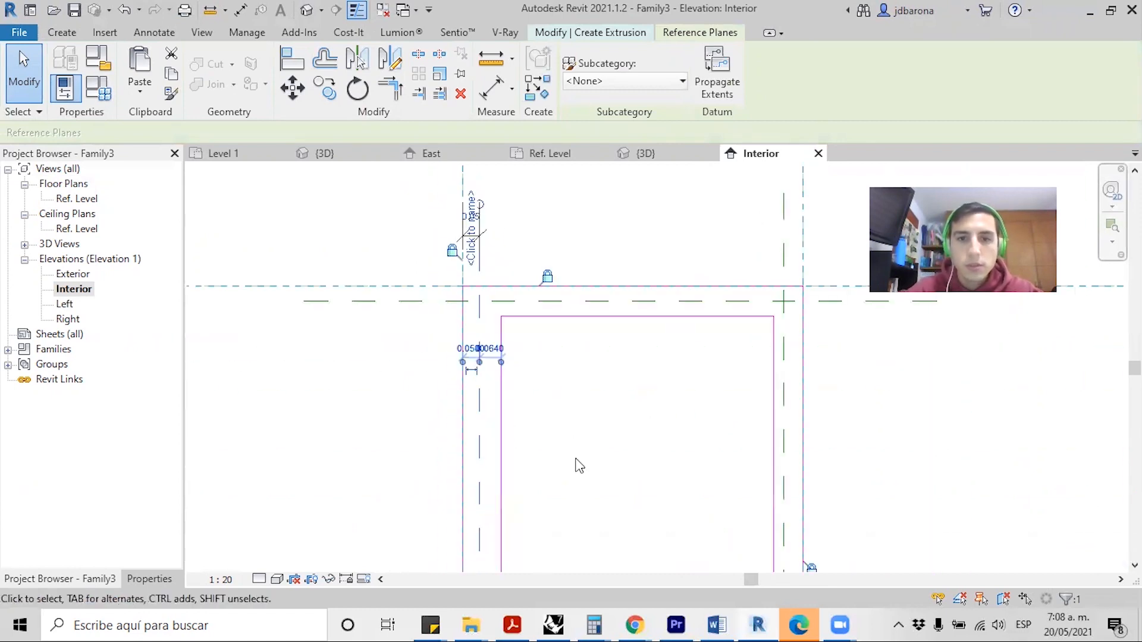
- Label the left 0.05 dimension with a new type family parameter named "Grosor marco ventana"
left_click(567, 426)
left_click(493, 206)
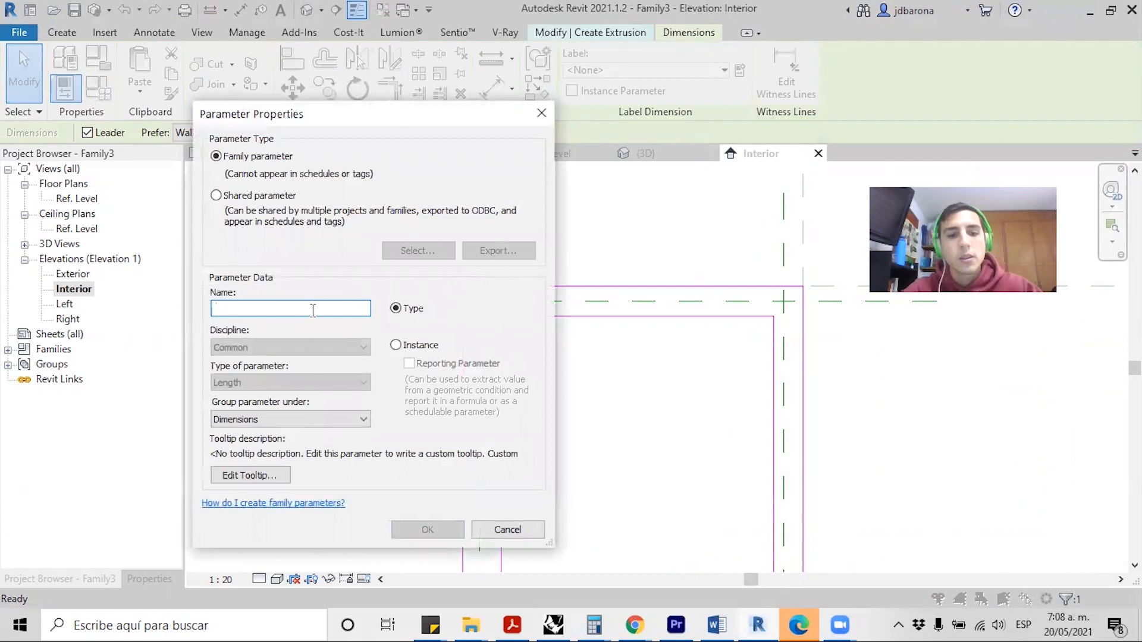
type("Grosor marco ventana")
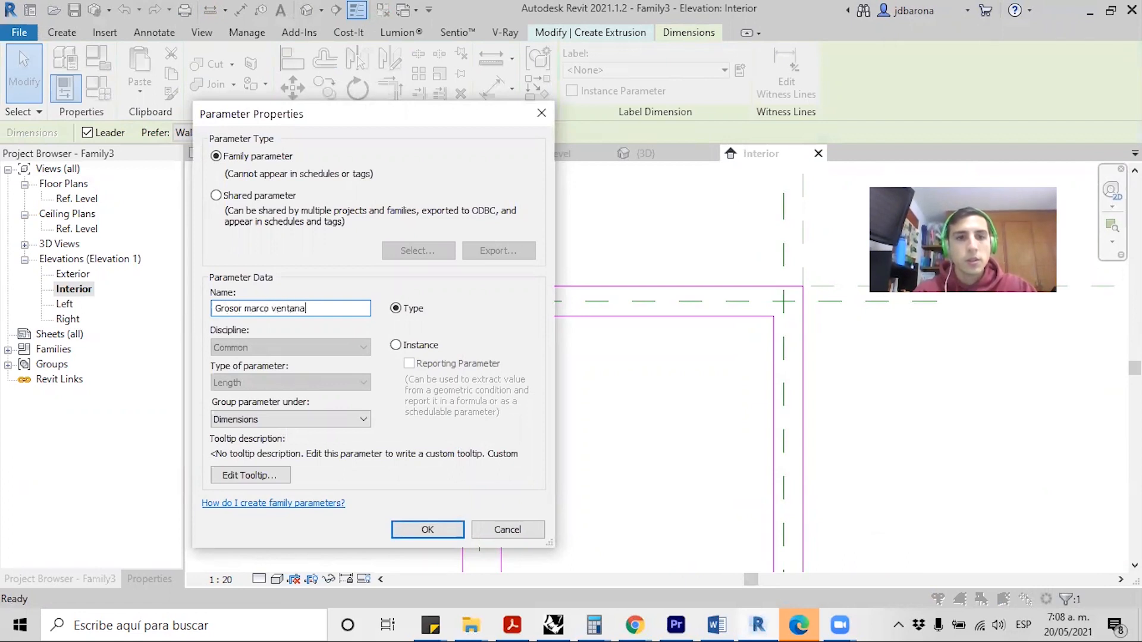
key("Return")
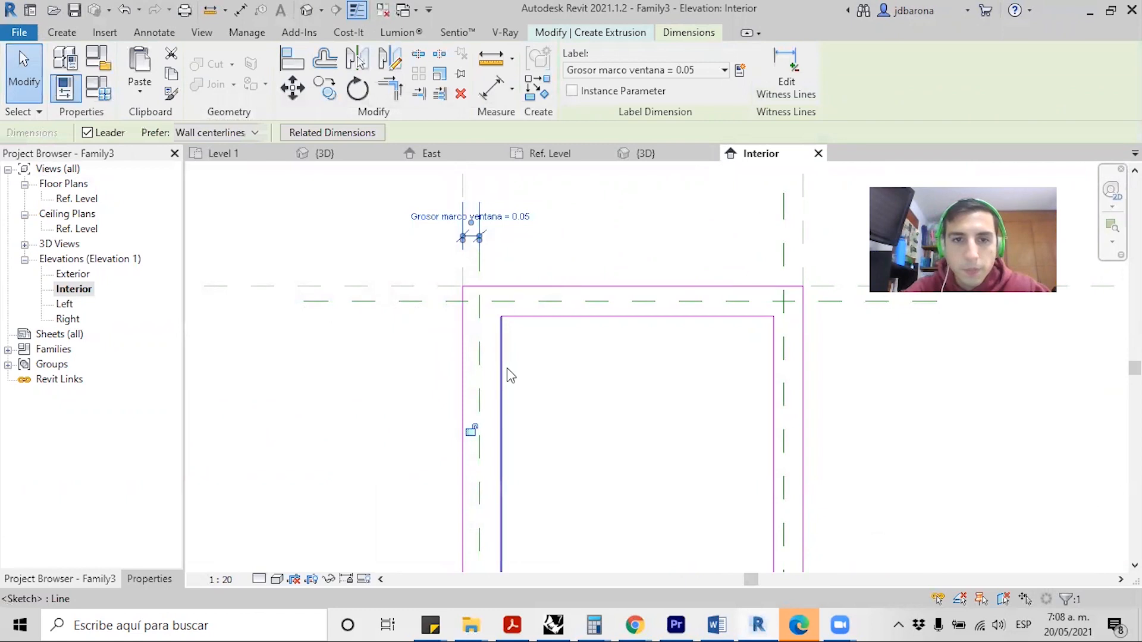
- Dimension the distance between the new right vertical reference plane and the opening's right side
key("d")
key("i")
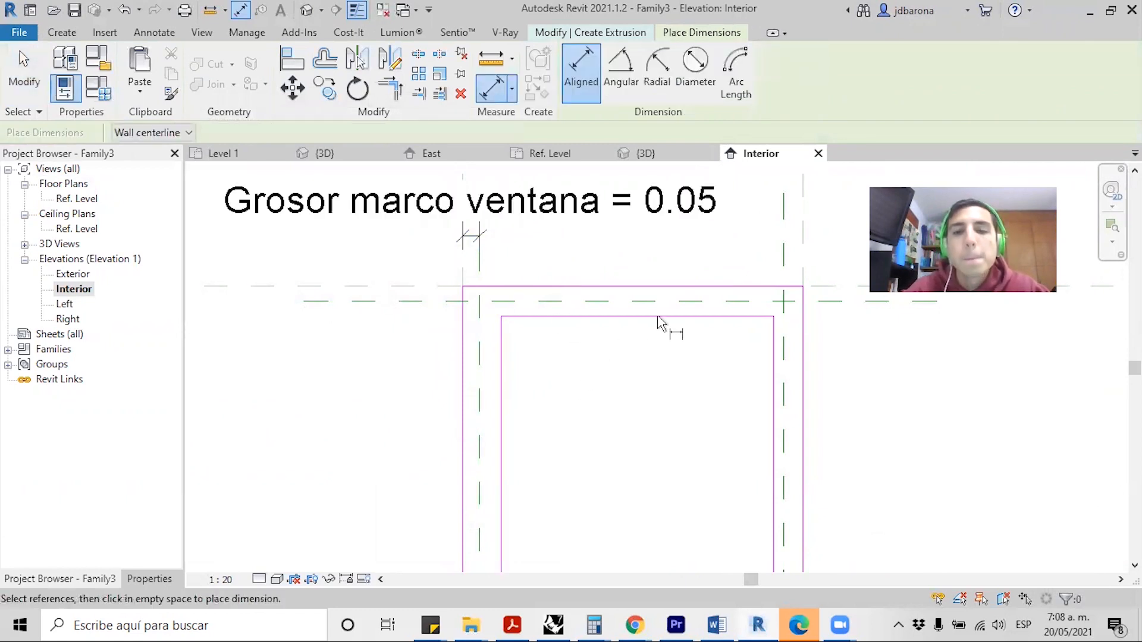
left_click(786, 259)
left_click(803, 252)
left_click(831, 252)
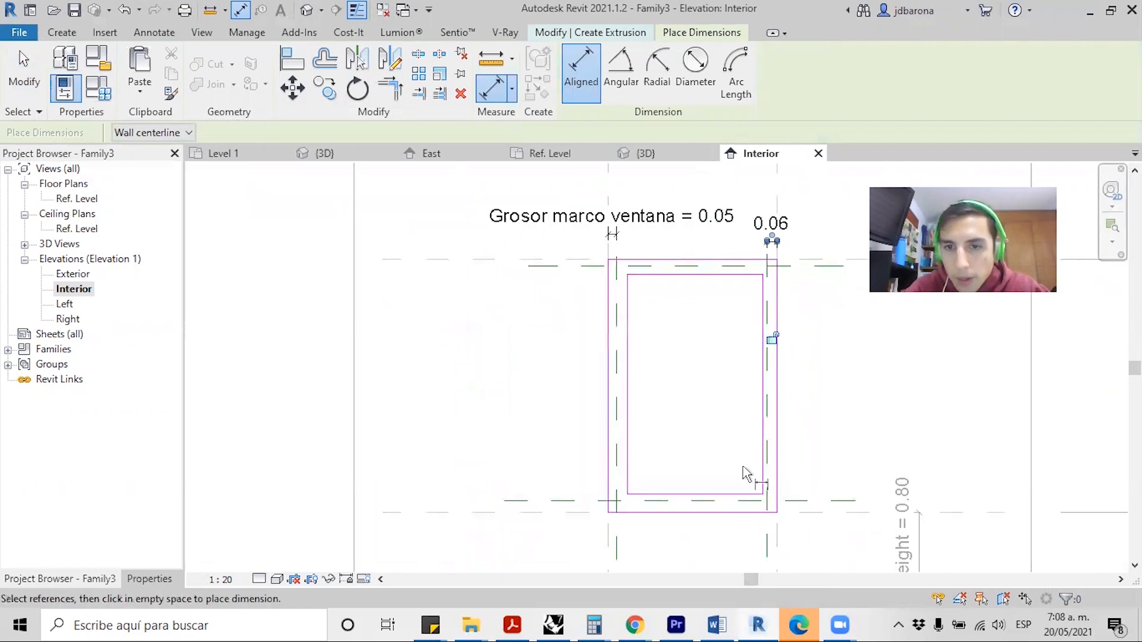
- Dimension the new lower plane to the opening's sill and the new upper plane to its head, right of the frame
scroll(778, 544, "up", 3)
left_click(816, 474)
left_click(816, 489)
left_click(821, 528)
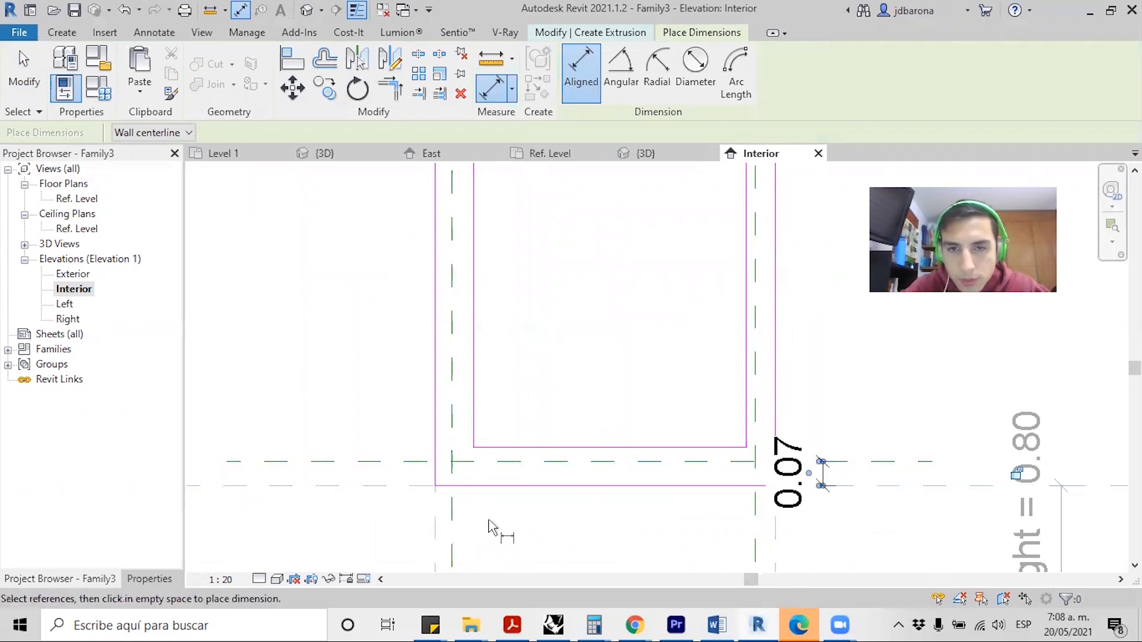
scroll(489, 527, "down", 2)
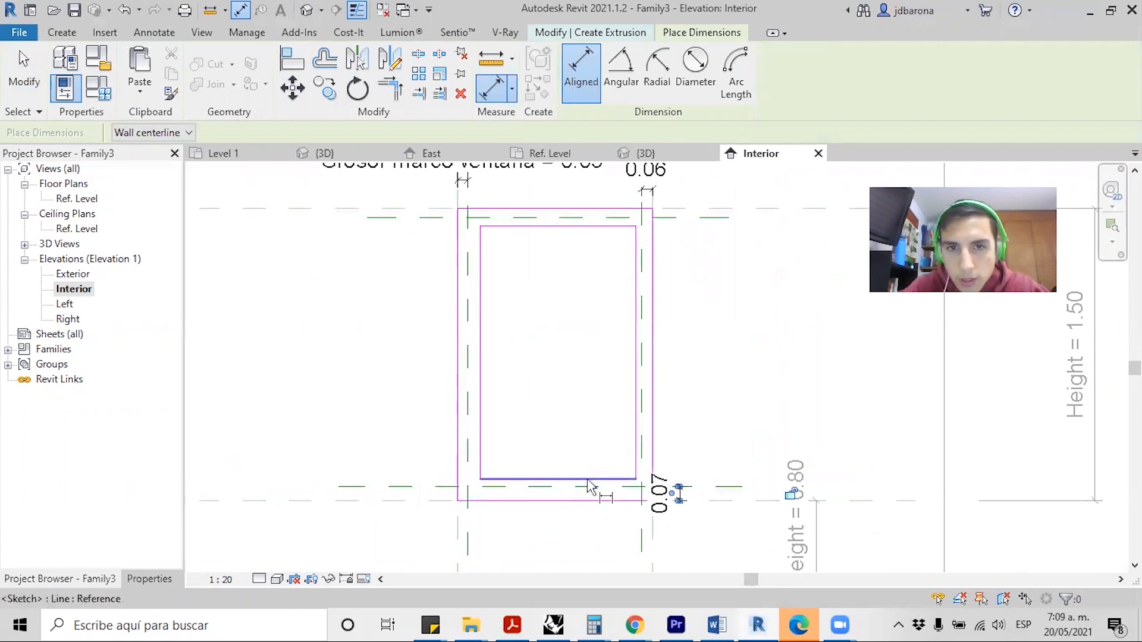
scroll(642, 184, "up", 3)
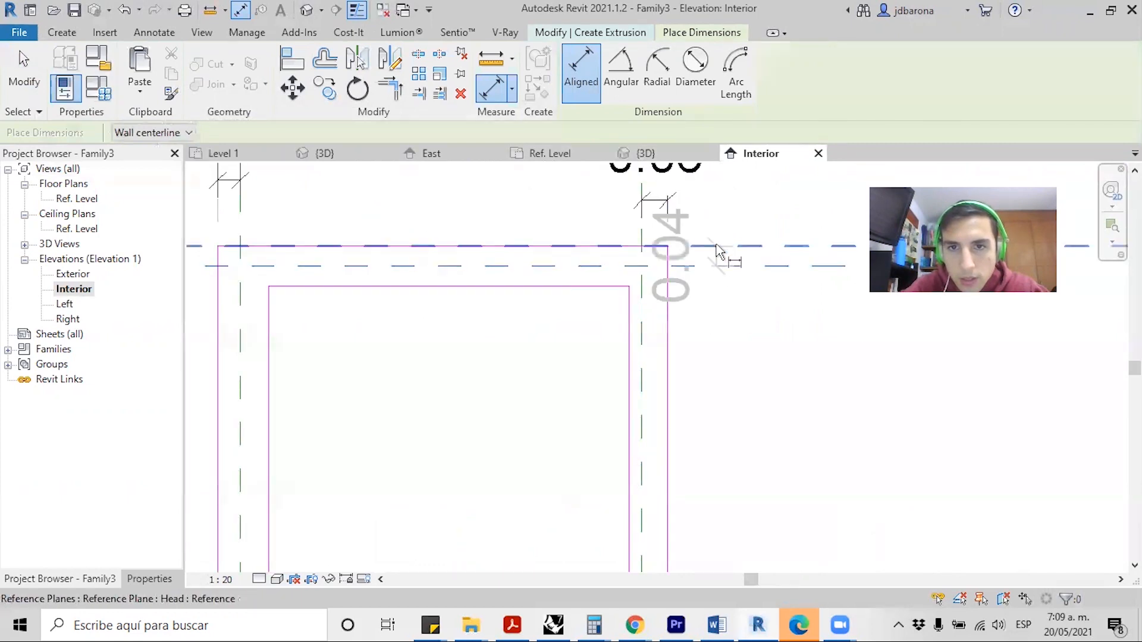
left_click(731, 209)
key("Escape")
key("Escape")
scroll(538, 393, "down", 2)
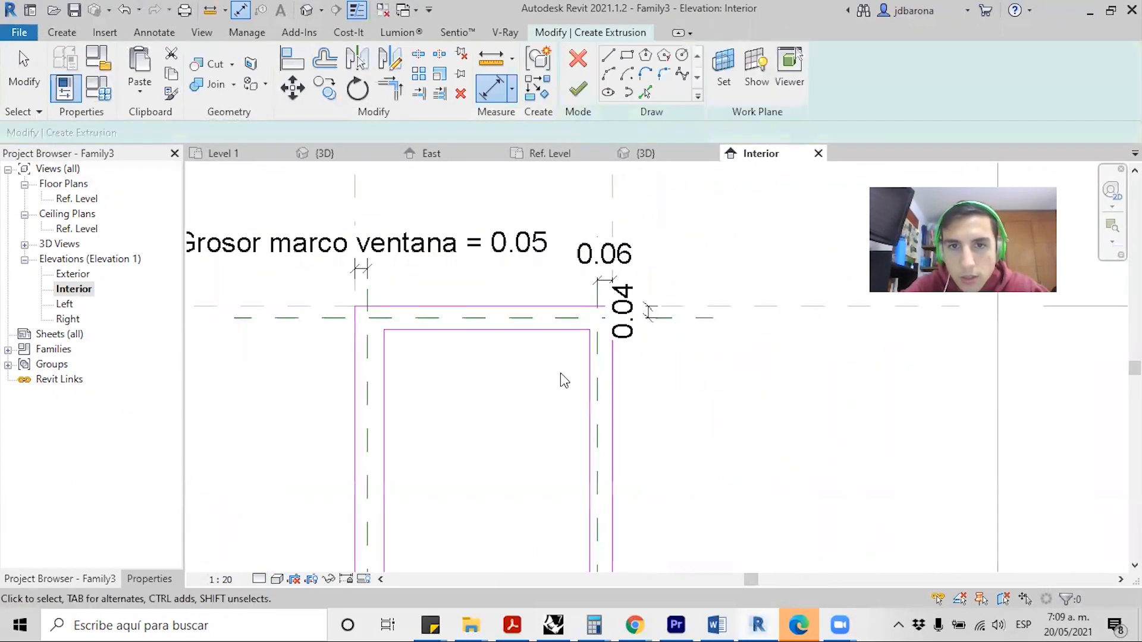
- Label the dimensions at the frame's right side and head with the existing "Grosor marco ventana" parameter
left_click(605, 262)
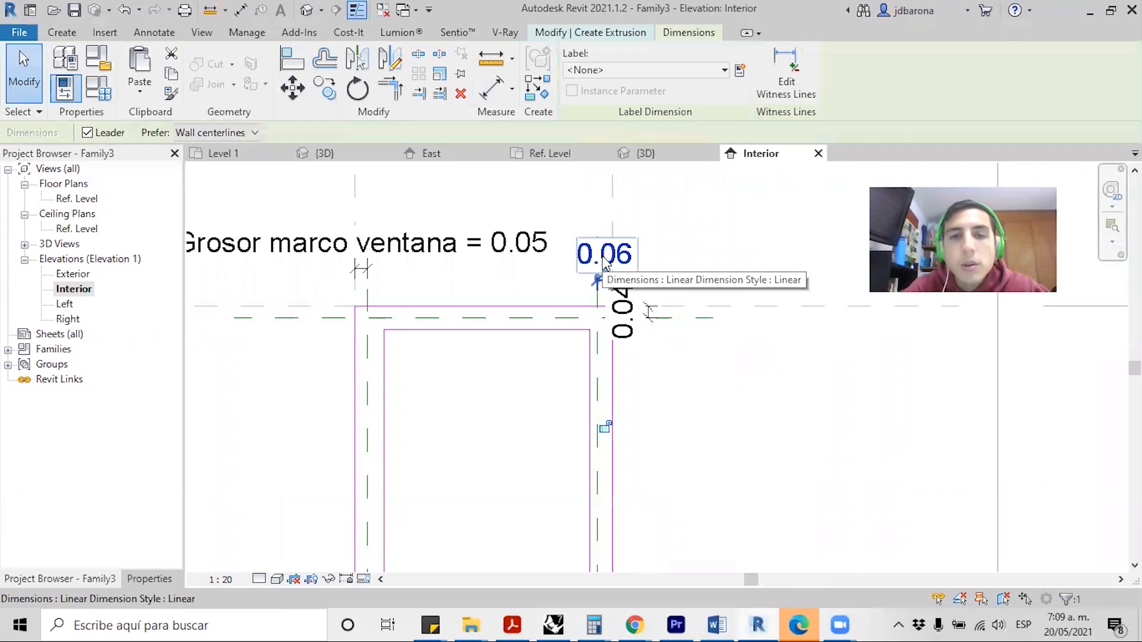
left_click(658, 69)
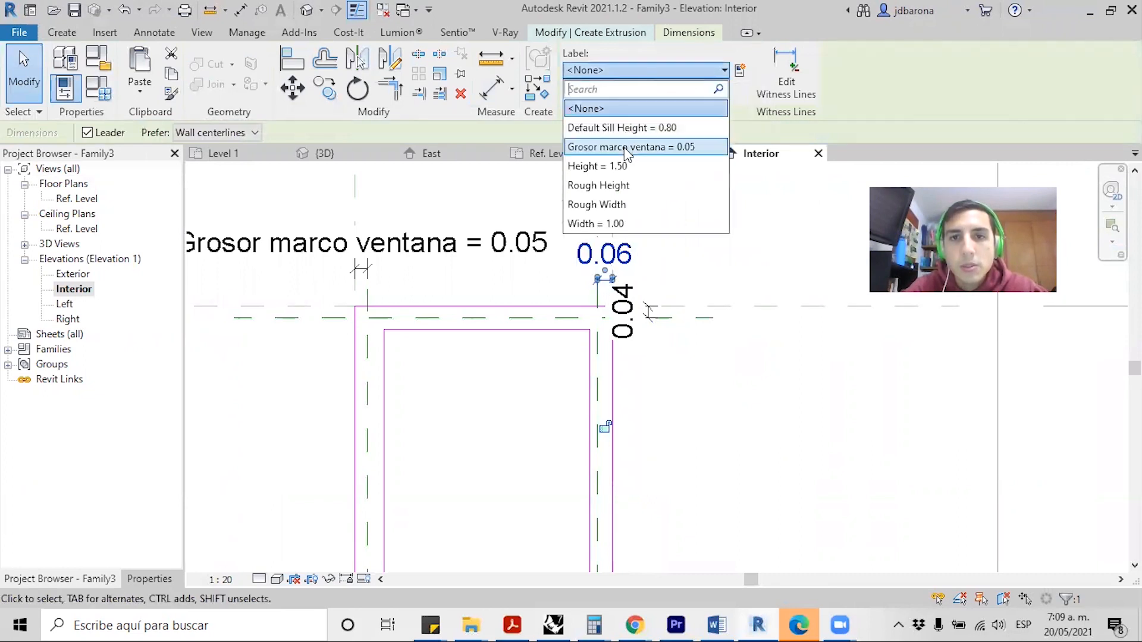
left_click(624, 146)
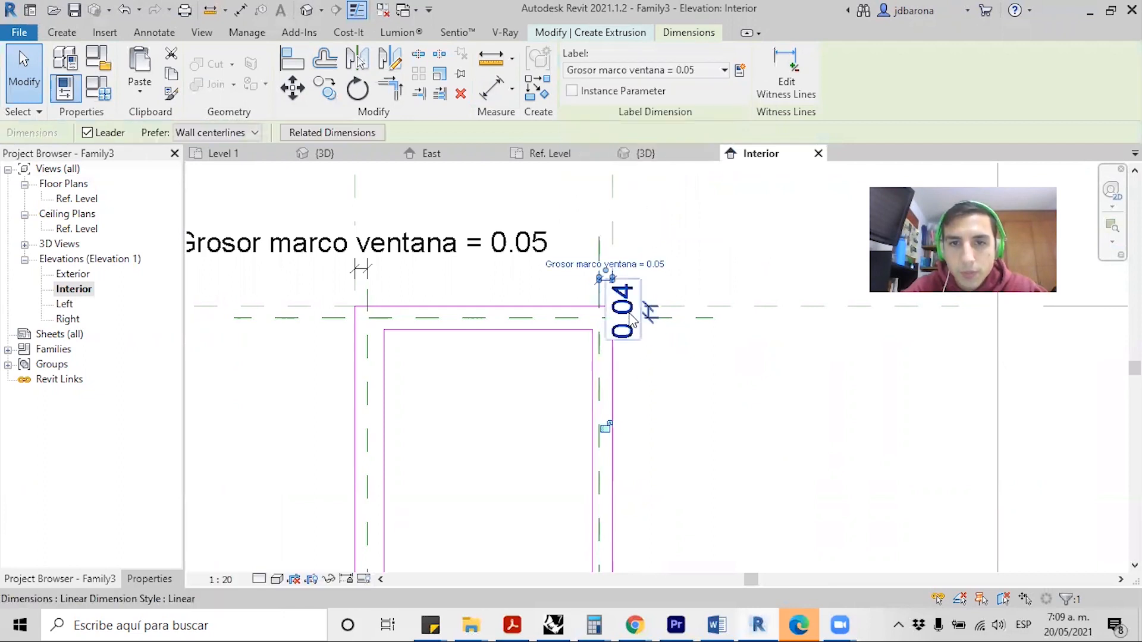
left_click(650, 315)
left_click(653, 70)
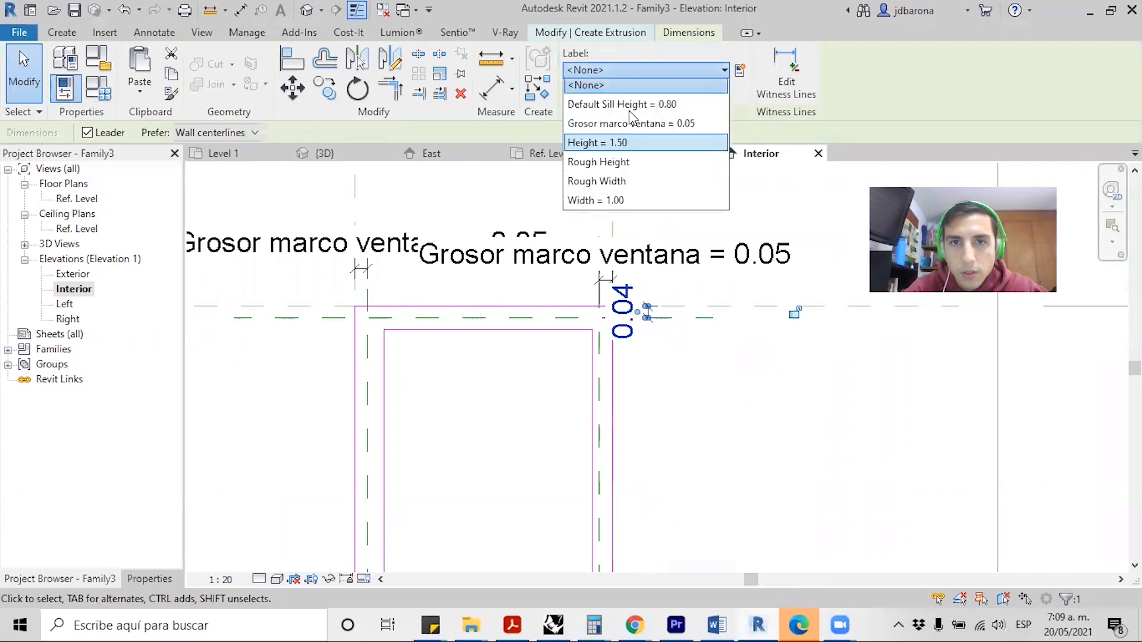
left_click(616, 147)
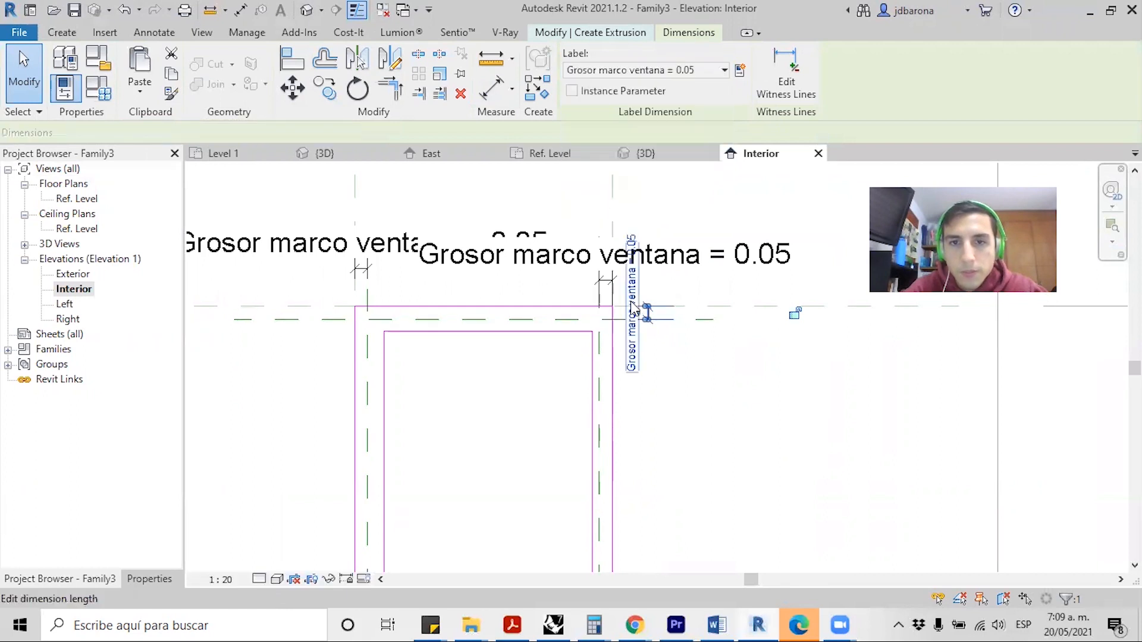
- Label the dimension between the sill and the new lower plane with the "Grosor marco ventana" parameter
scroll(635, 292, "down", 3)
left_click(628, 479)
scroll(630, 479, "up", 3)
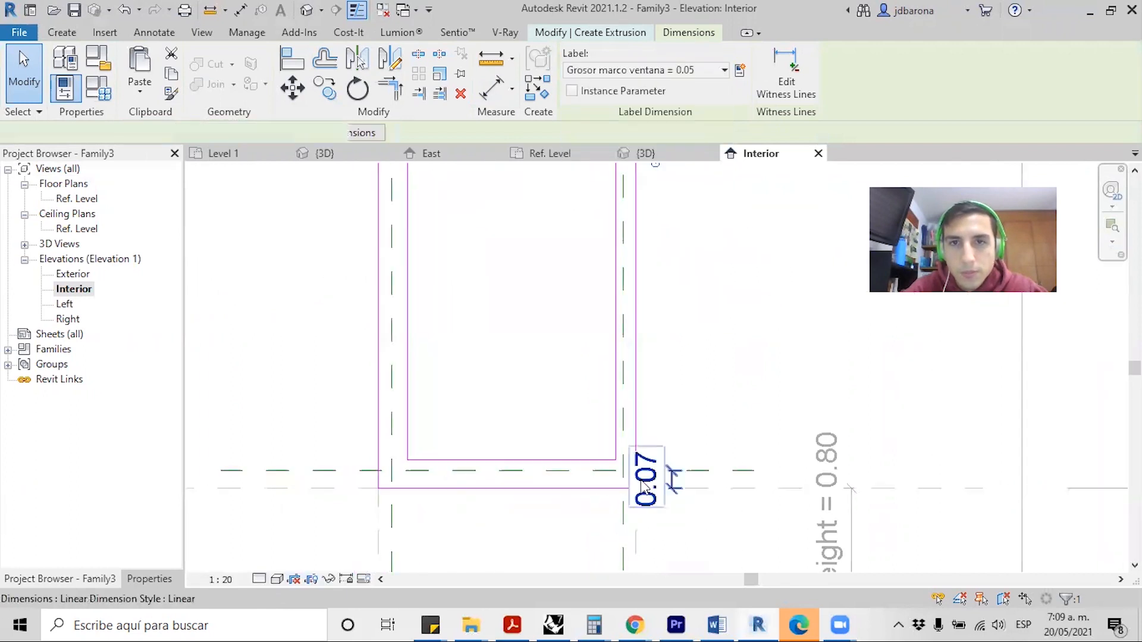
left_click(652, 70)
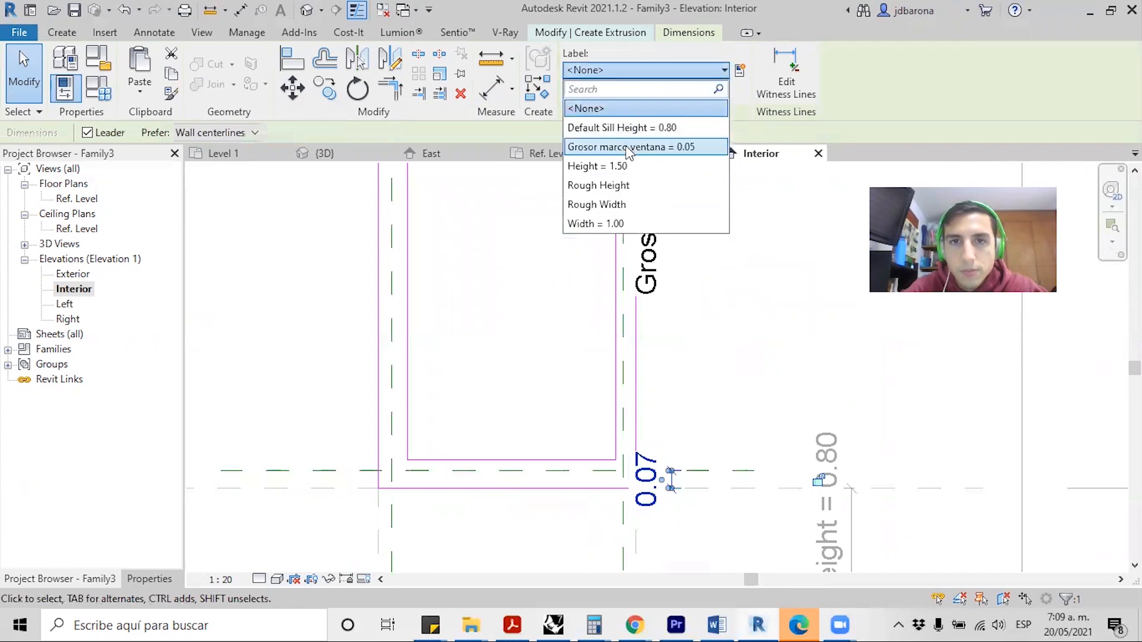
left_click(629, 511)
scroll(649, 512, "down", 3)
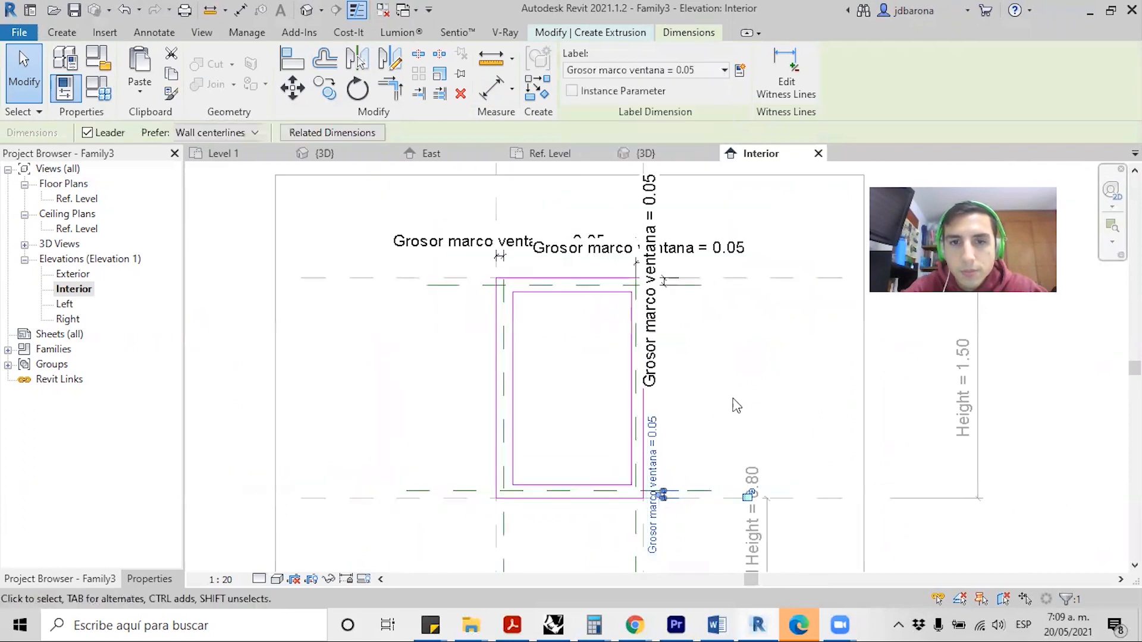
left_click(712, 366)
- Move the inner rectangle's top and left sketch lines onto the adjacent new reference planes and lock them there
scroll(561, 273, "up", 2)
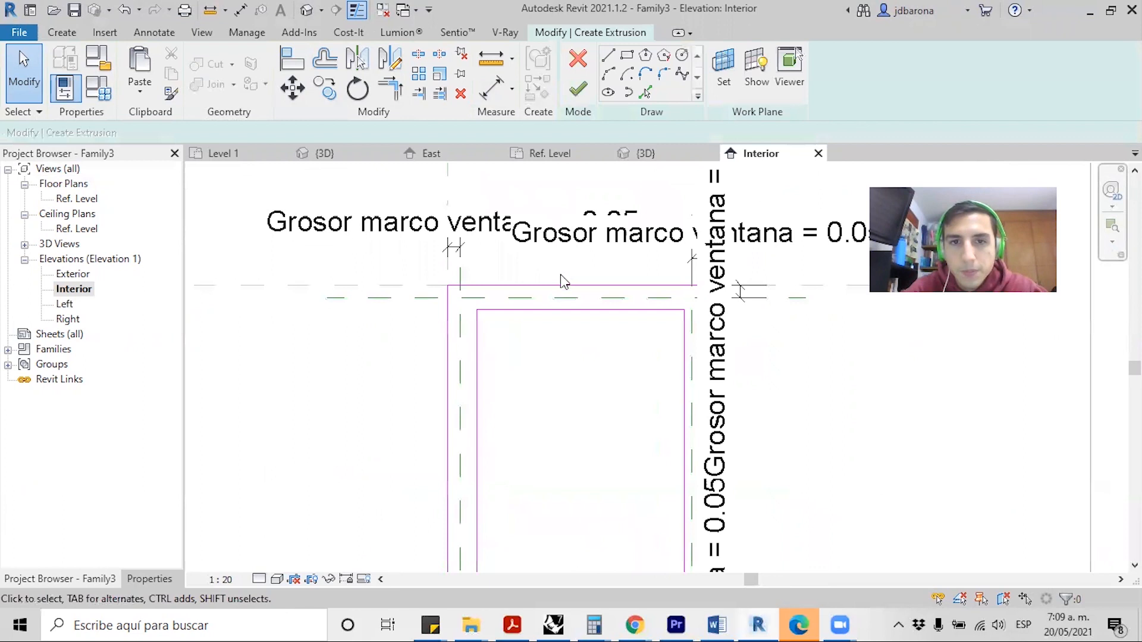
scroll(559, 320, "up", 2)
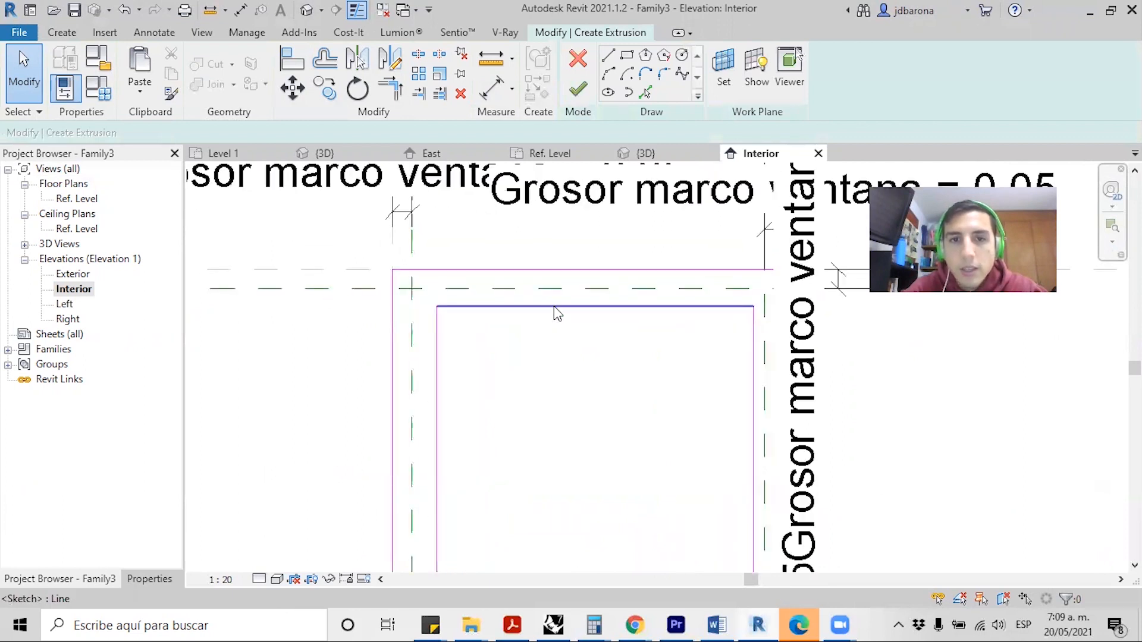
left_click(557, 306)
mouse_move(556, 304)
left_mouse_down()
mouse_move(558, 363)
mouse_move(558, 289)
left_mouse_up()
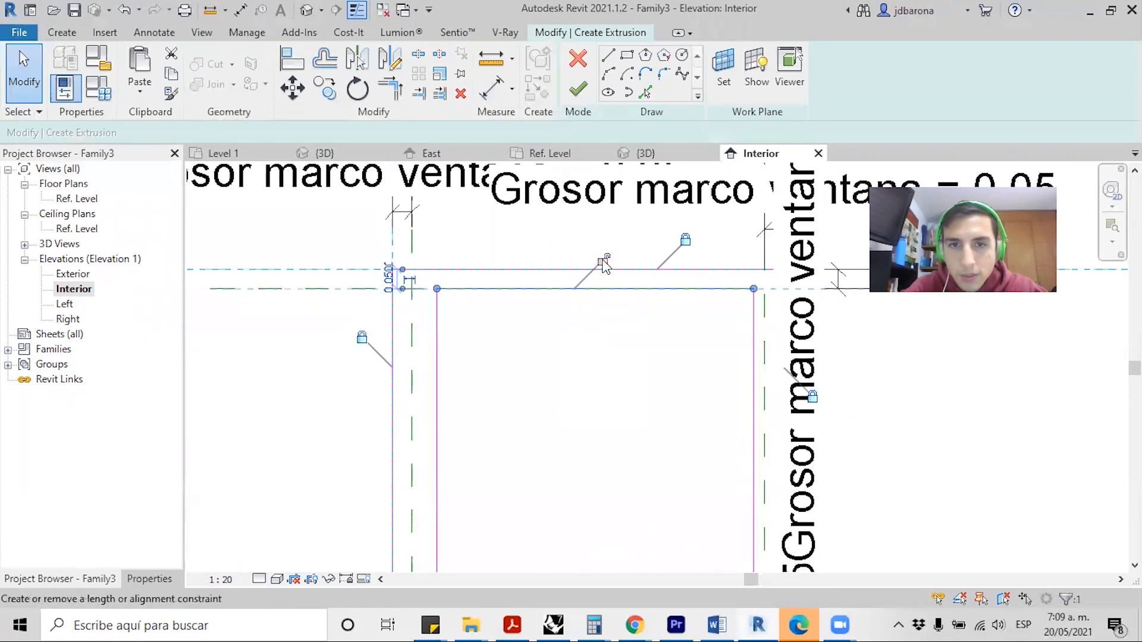
scroll(559, 235, "down", 1)
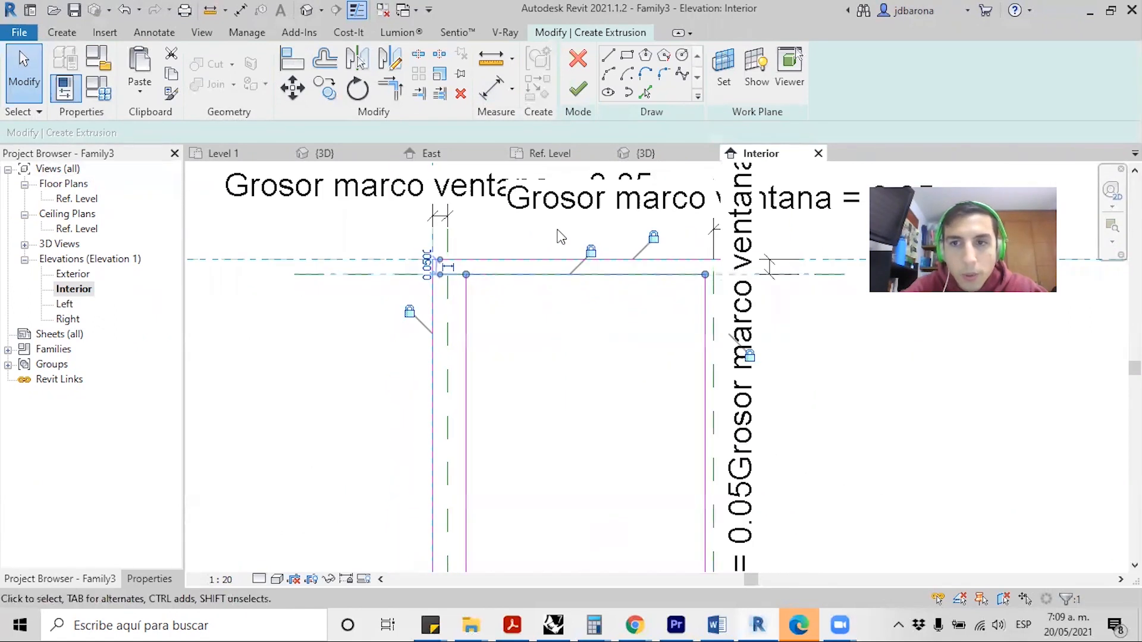
mouse_move(353, 354)
left_mouse_down()
mouse_move(408, 343)
mouse_move(446, 357)
left_mouse_up()
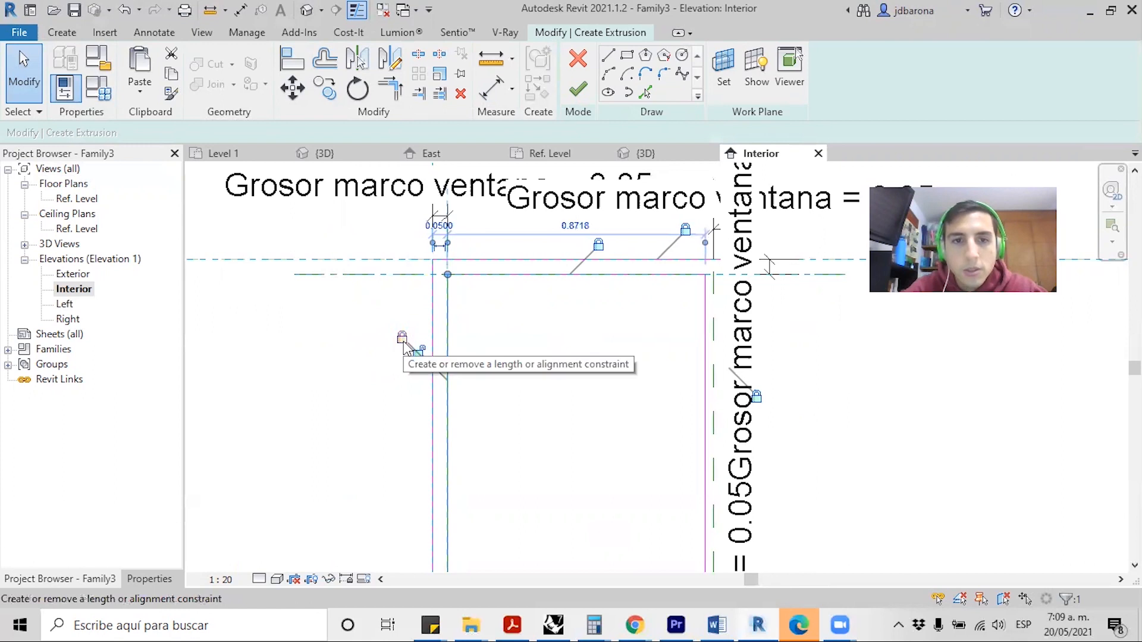
scroll(659, 347, "down", 1)
- Move the inner rectangle's right and bottom sketch lines onto the adjacent new reference planes and lock them there
scroll(667, 336, "up", 2)
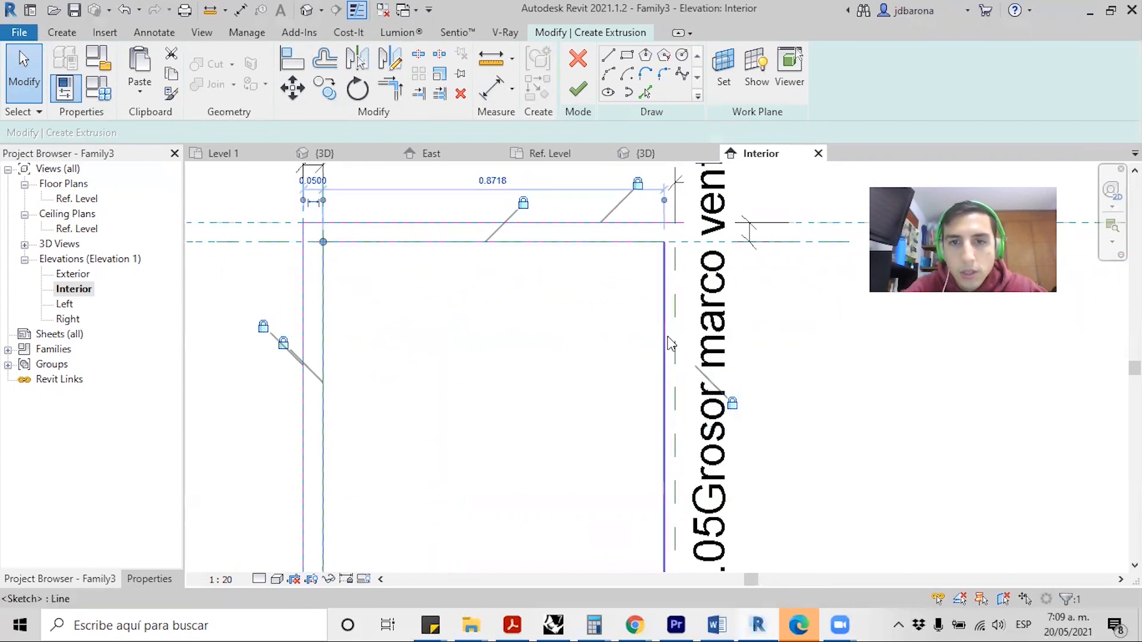
mouse_move(709, 350)
left_mouse_down()
mouse_move(678, 359)
mouse_move(672, 348)
left_mouse_up()
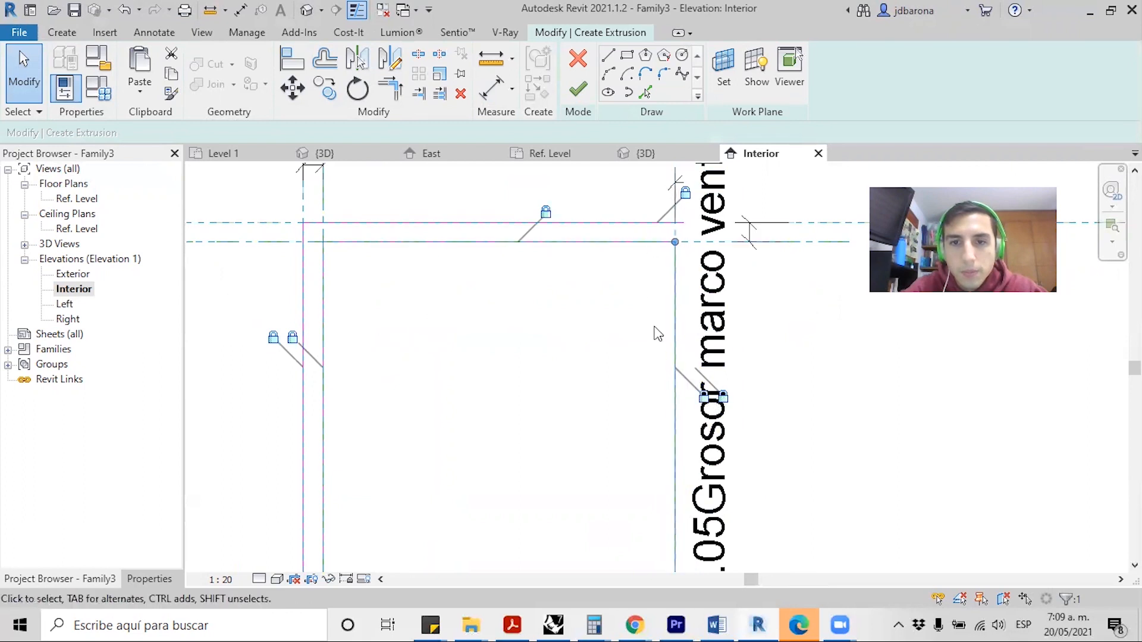
scroll(576, 492, "up", 3)
scroll(589, 529, "down", 3)
mouse_move(611, 504)
left_mouse_down()
mouse_move(619, 553)
mouse_move(616, 516)
left_mouse_up()
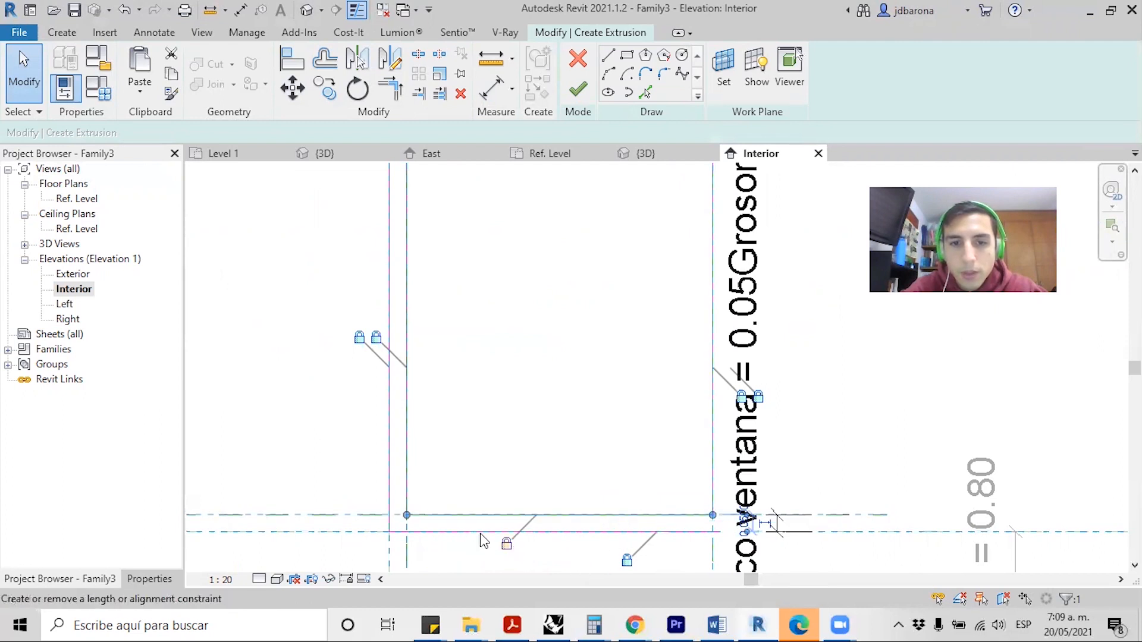
scroll(483, 542, "down", 3)
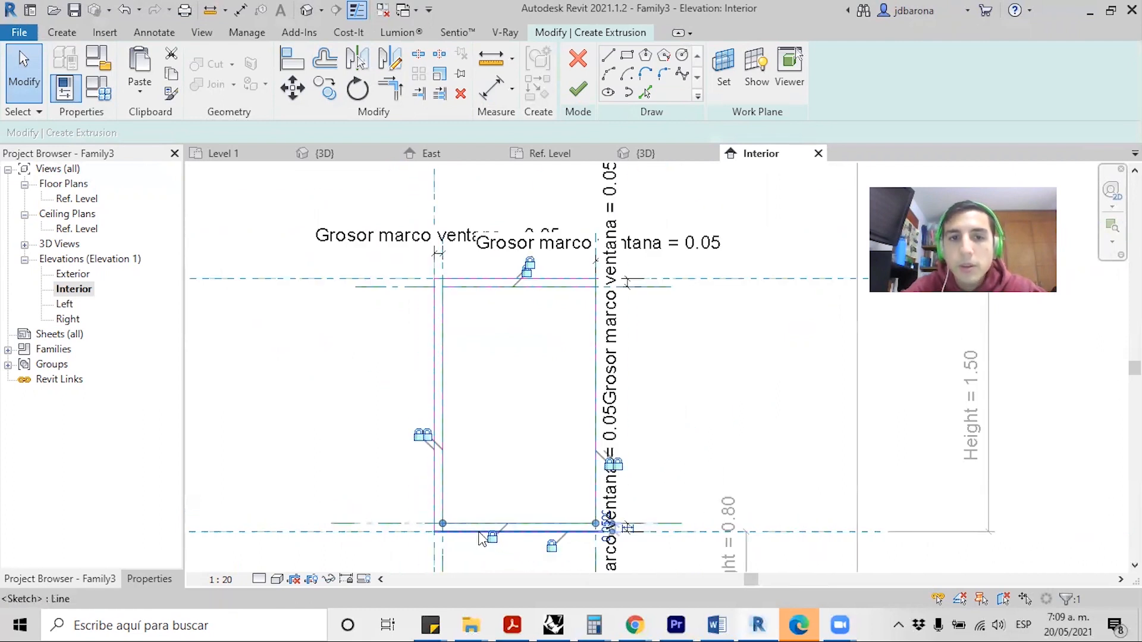
left_click(532, 377)
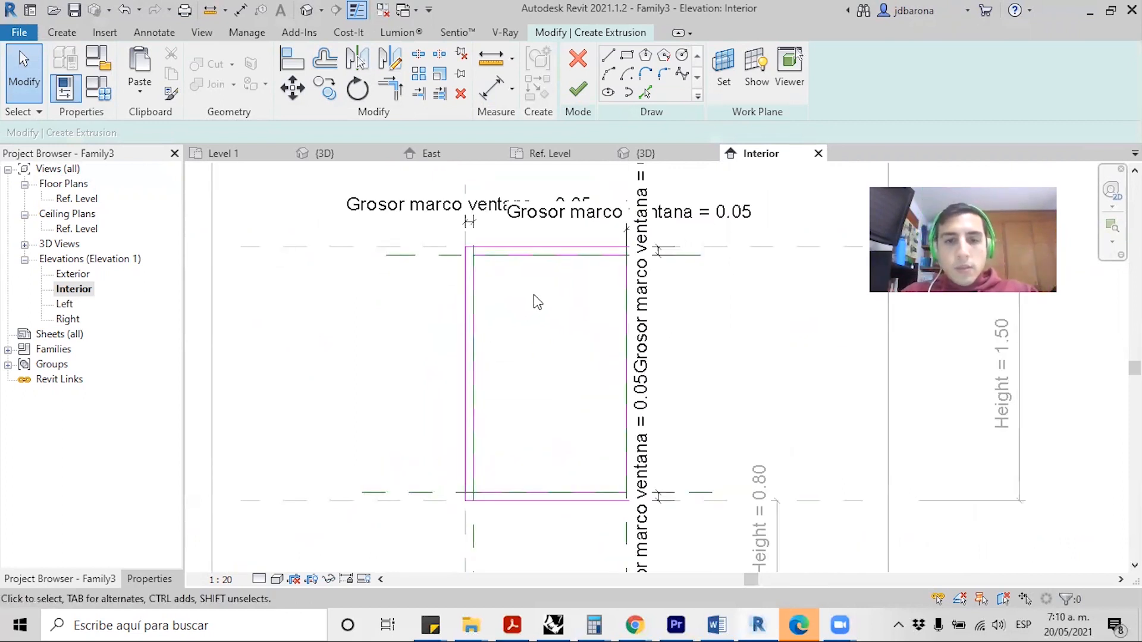
- Finish the frame's extrusion sketch
scroll(534, 297, "down", 1)
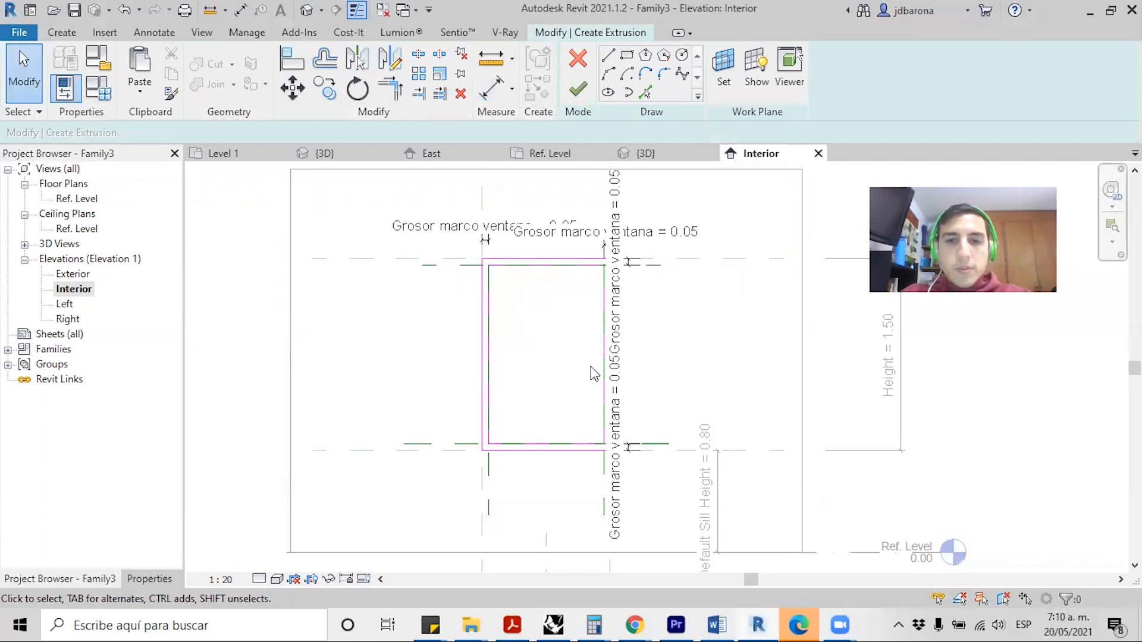
scroll(511, 295, "down", 2)
scroll(548, 324, "down", 1)
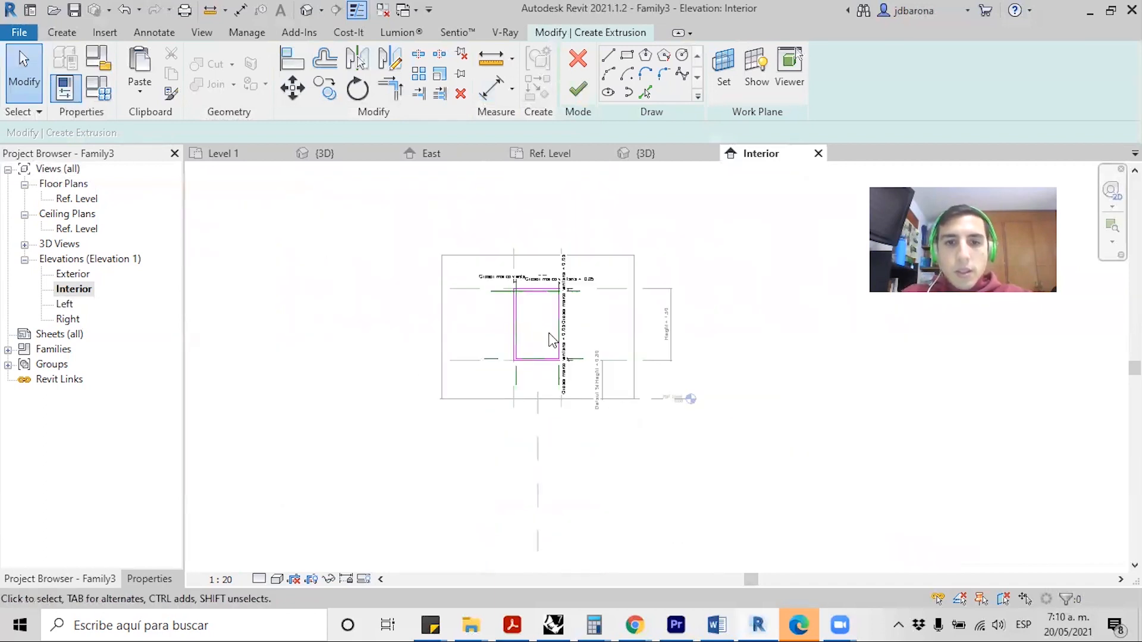
left_click(580, 89)
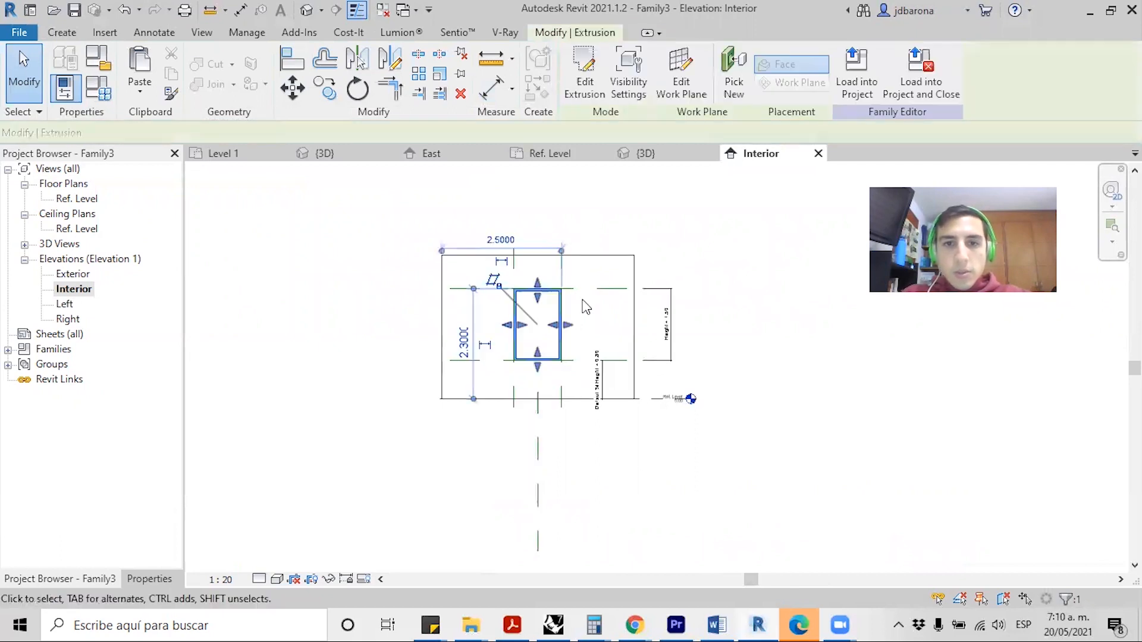
scroll(523, 322, "up", 1)
scroll(527, 319, "up", 2)
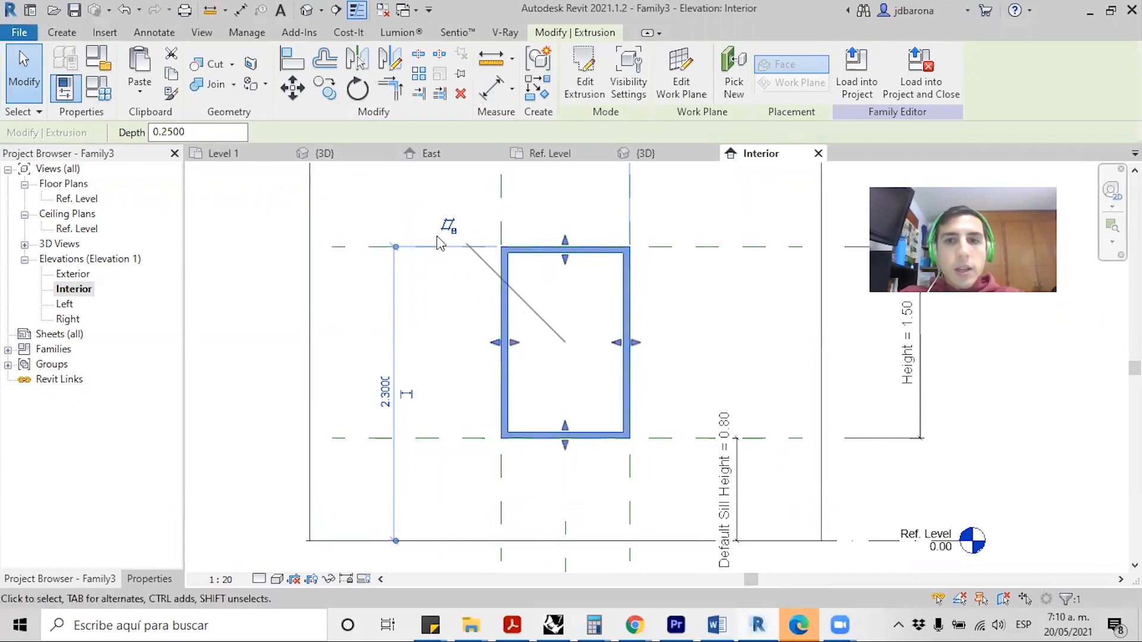
- In the Ref. Level floor plan, draw two horizontal reference planes, one beyond the wall's exterior face and one beyond its interior face
left_click(548, 156)
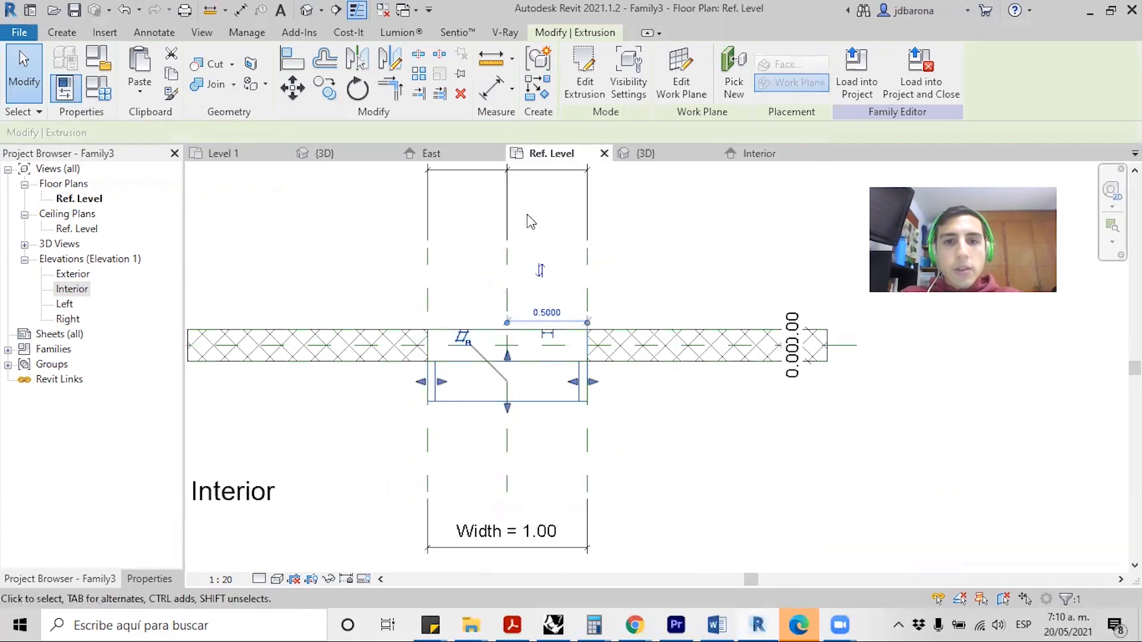
scroll(420, 324, "up", 3)
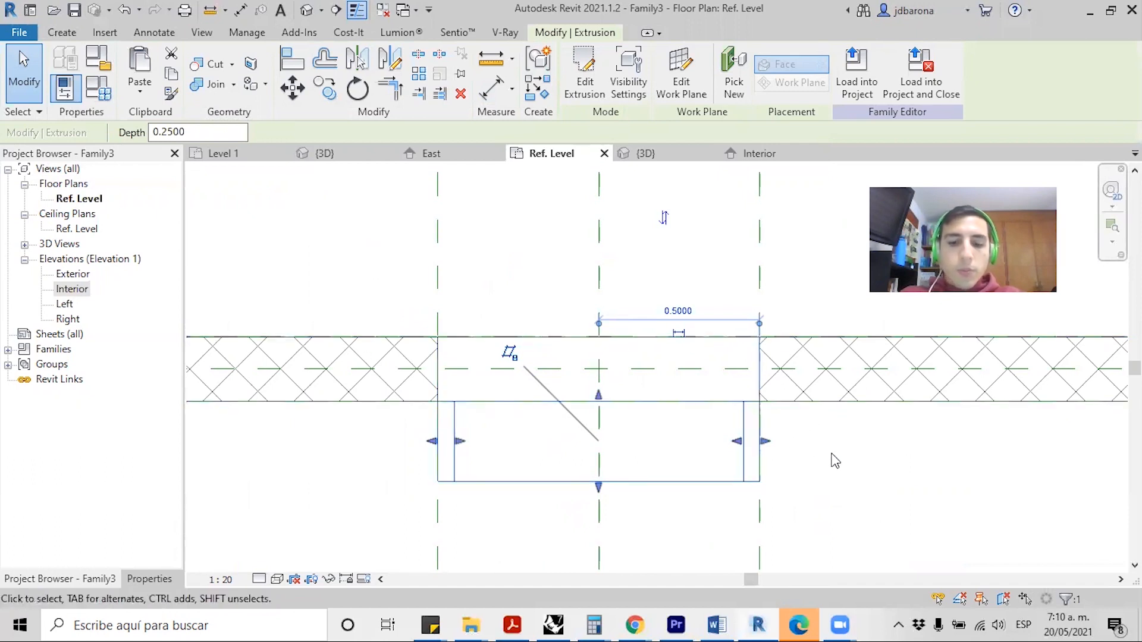
key("r")
key("p")
scroll(827, 455, "down", 1)
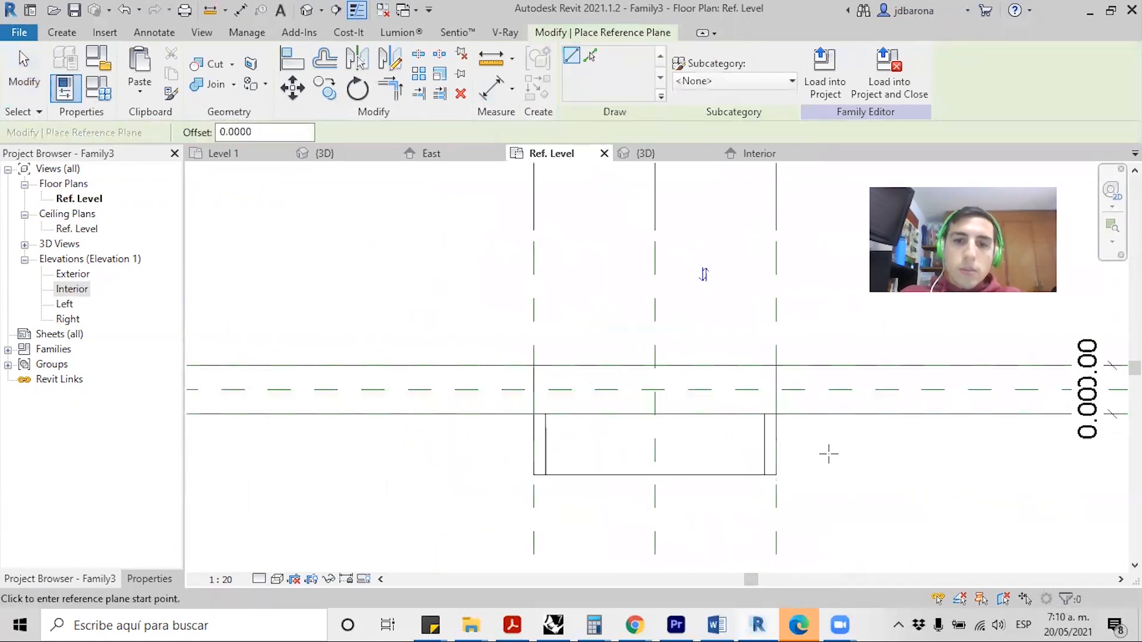
scroll(268, 303, "down", 2)
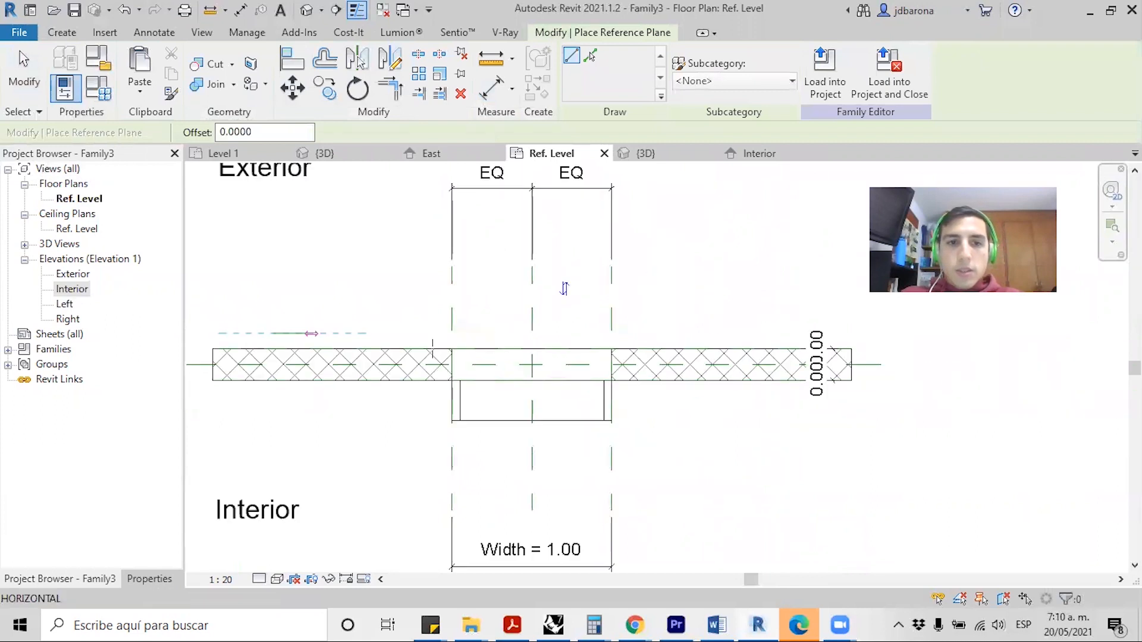
left_click(688, 333)
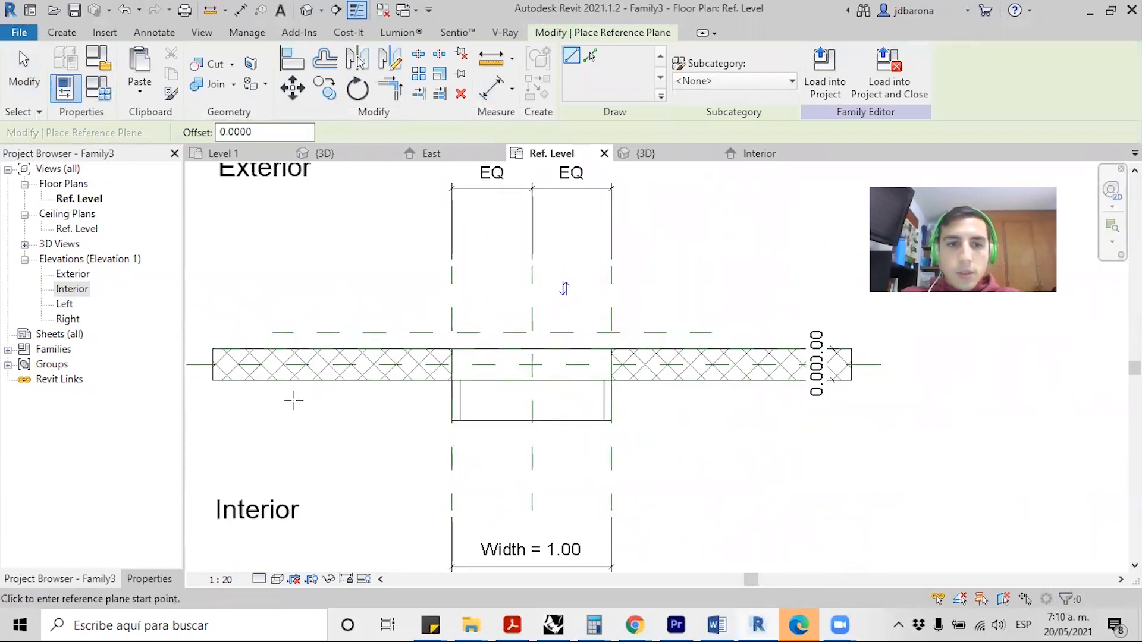
left_click(272, 396)
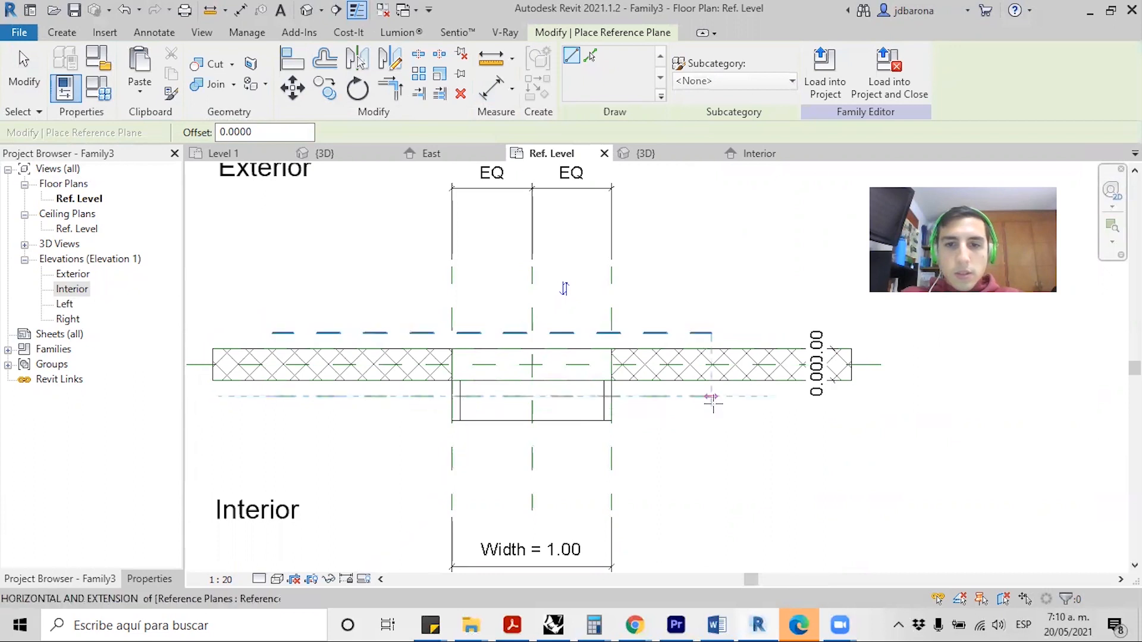
left_click(711, 395)
key("Escape")
key("Escape")
scroll(399, 356, "up", 4)
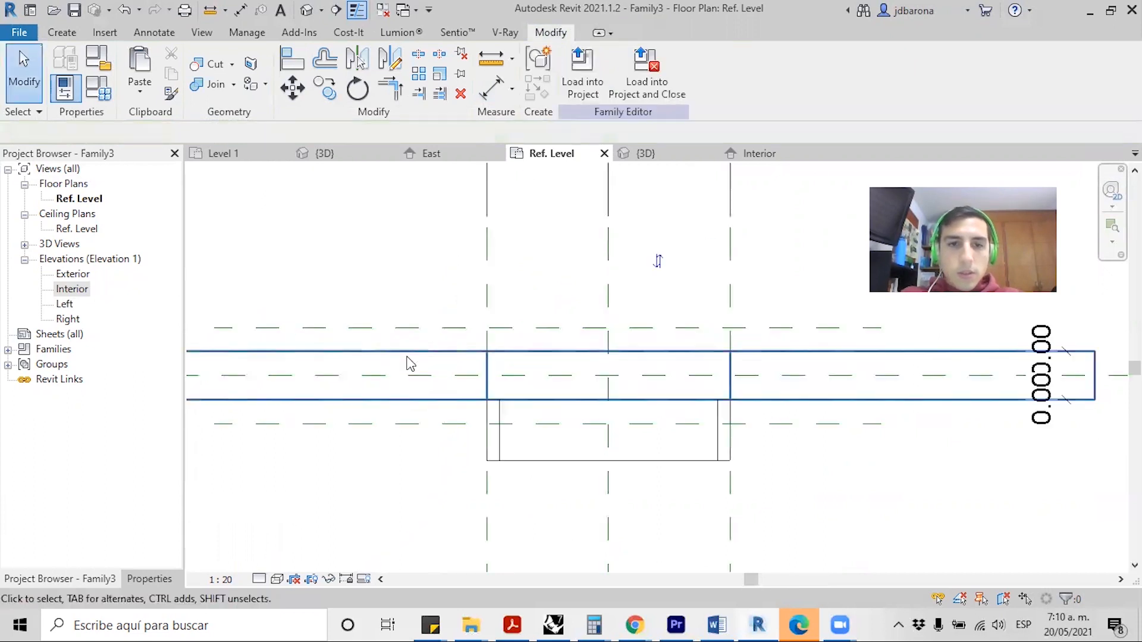
left_click(525, 504)
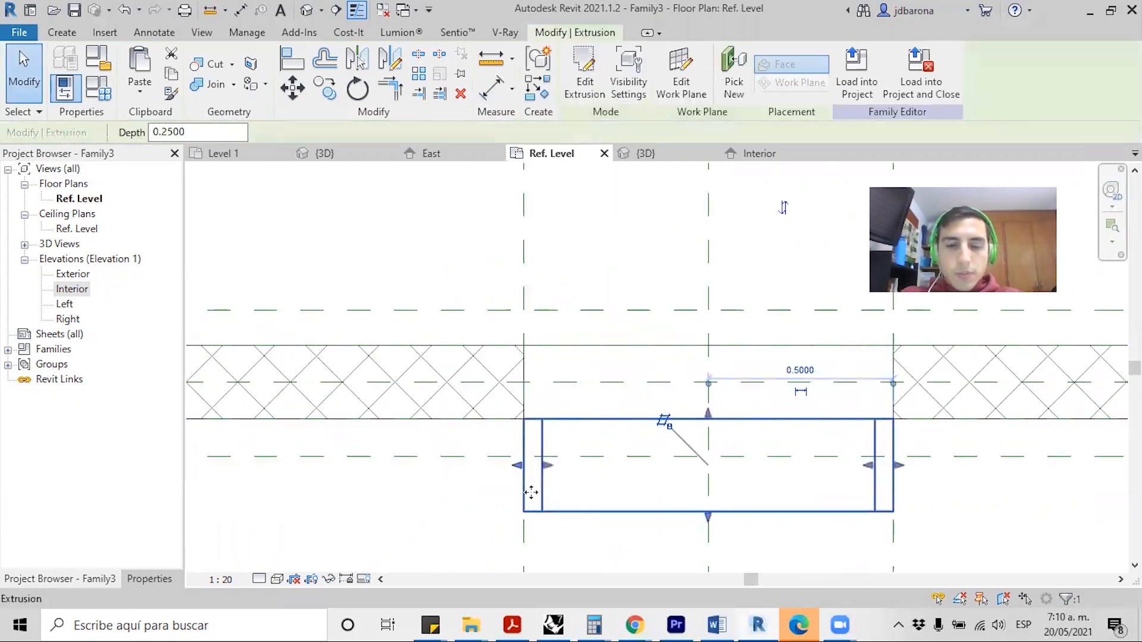
scroll(797, 381, "down", 2)
key("Escape")
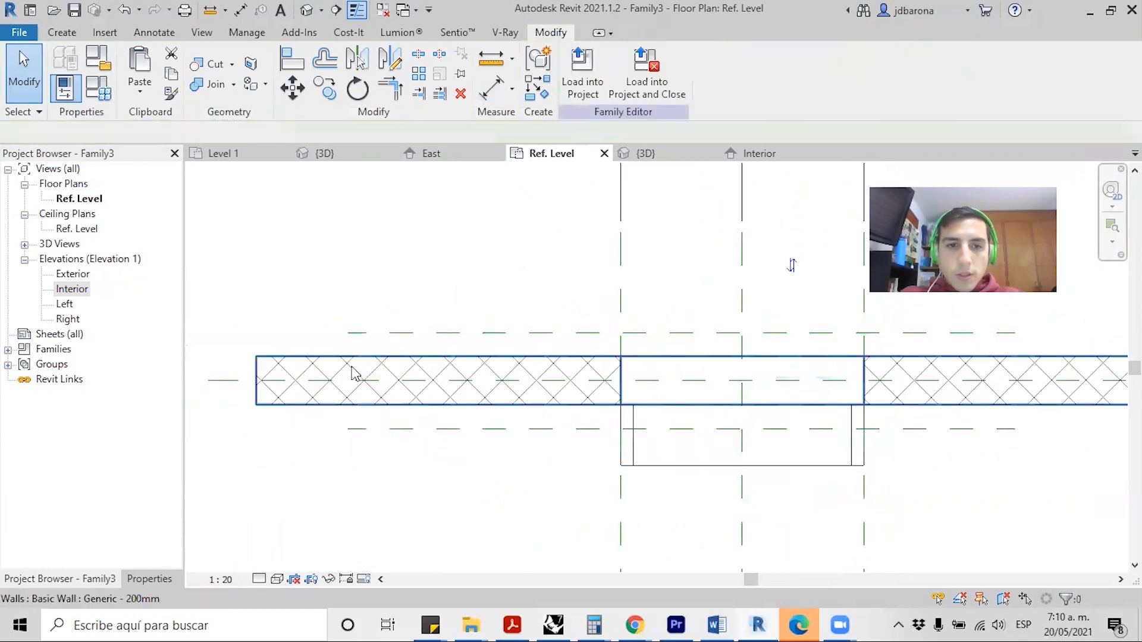
- Place a continuous aligned dimension from the new interior plane through the wall's centre plane to the new exterior plane
key("d")
key("i")
left_click(359, 429)
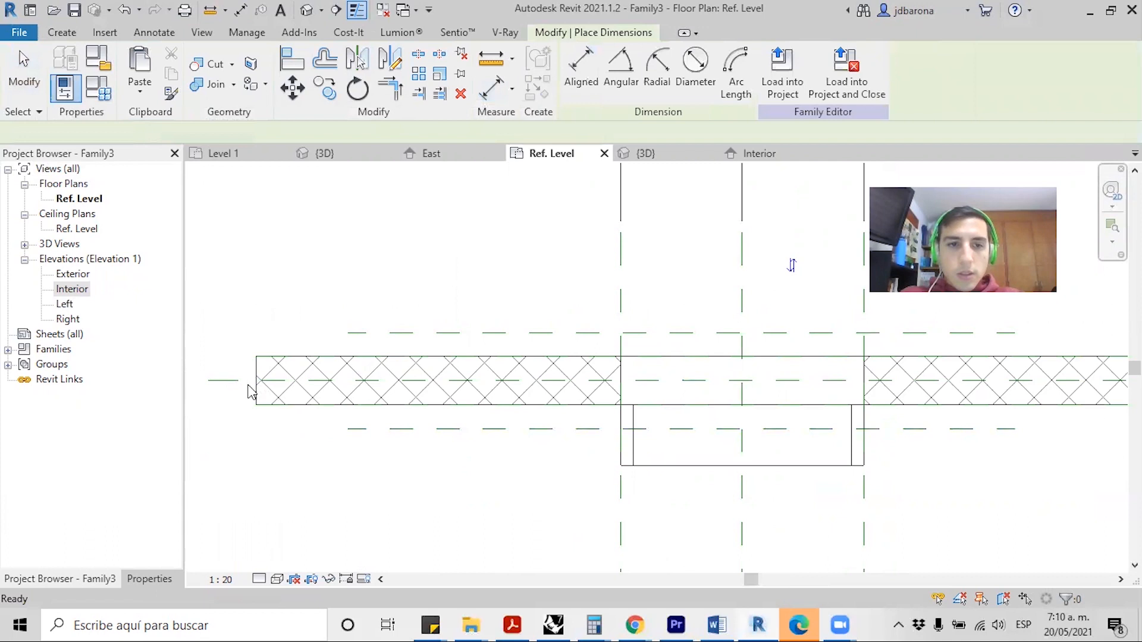
left_click(229, 380)
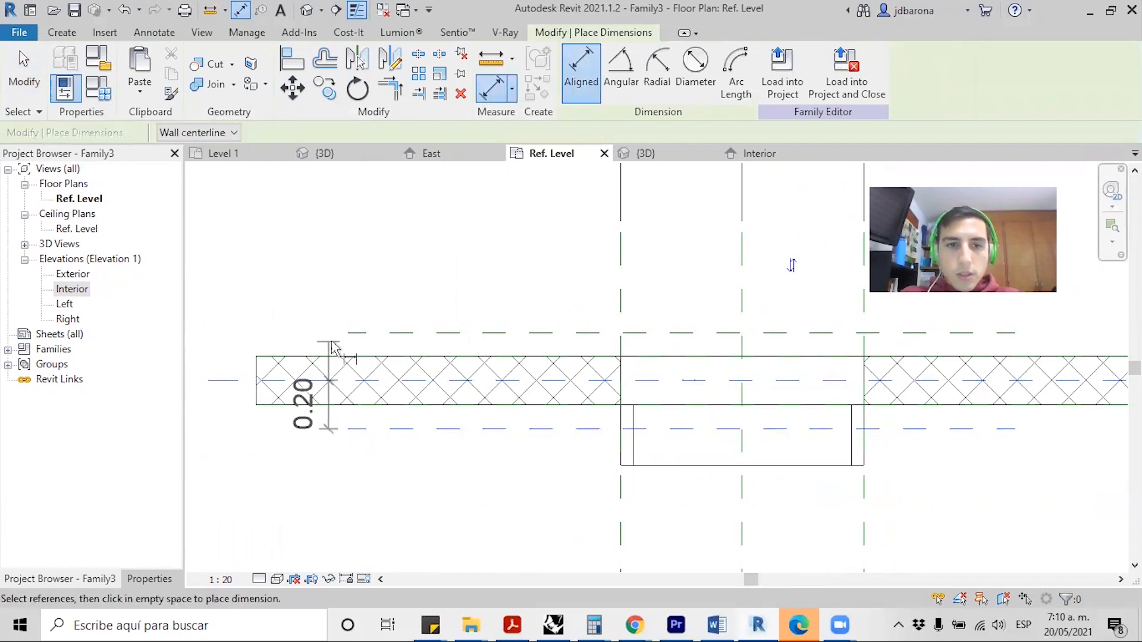
left_click(349, 334)
left_click(353, 298)
key("Escape")
key("Escape")
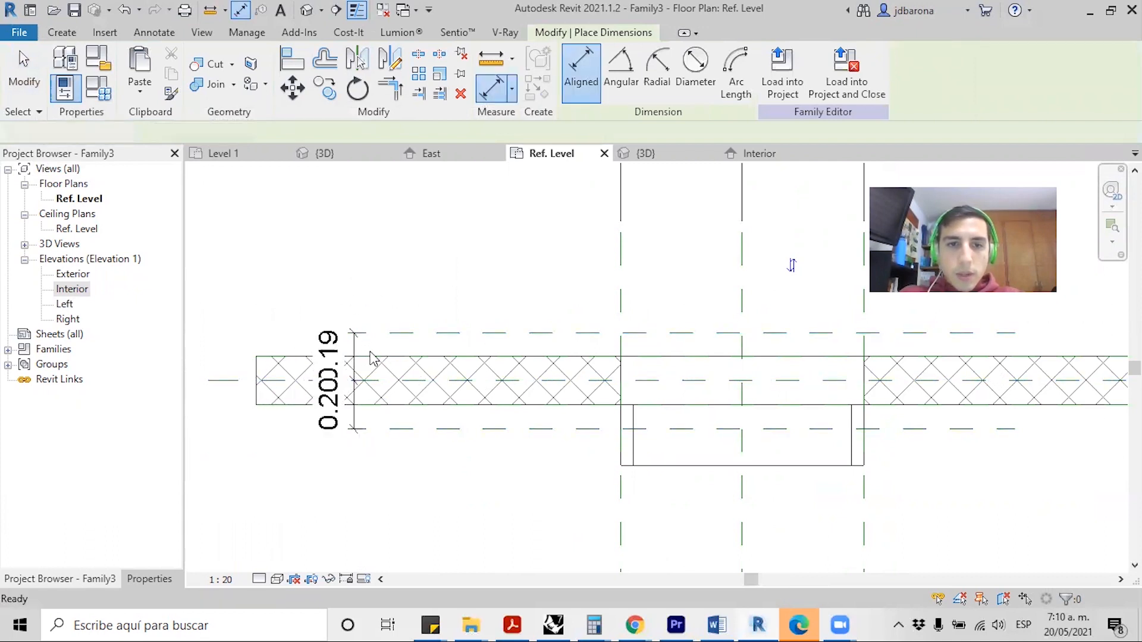
scroll(369, 376, "up", 2)
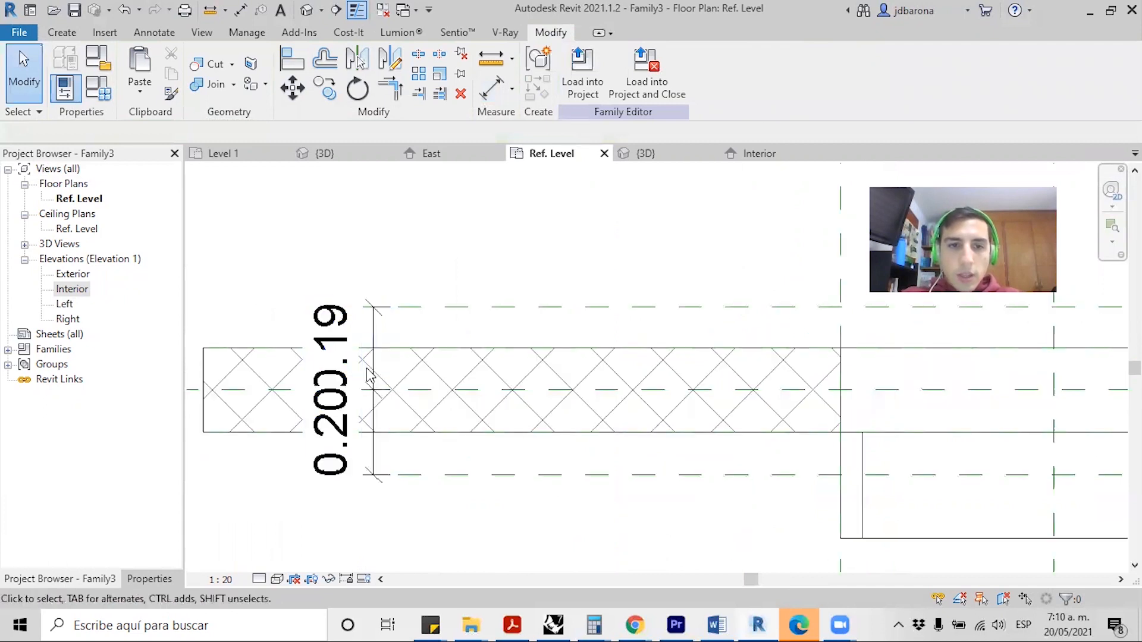
- Make the continuous dimension across the wall equal so the interior and exterior planes stay symmetric about the centre plane
left_click(387, 394)
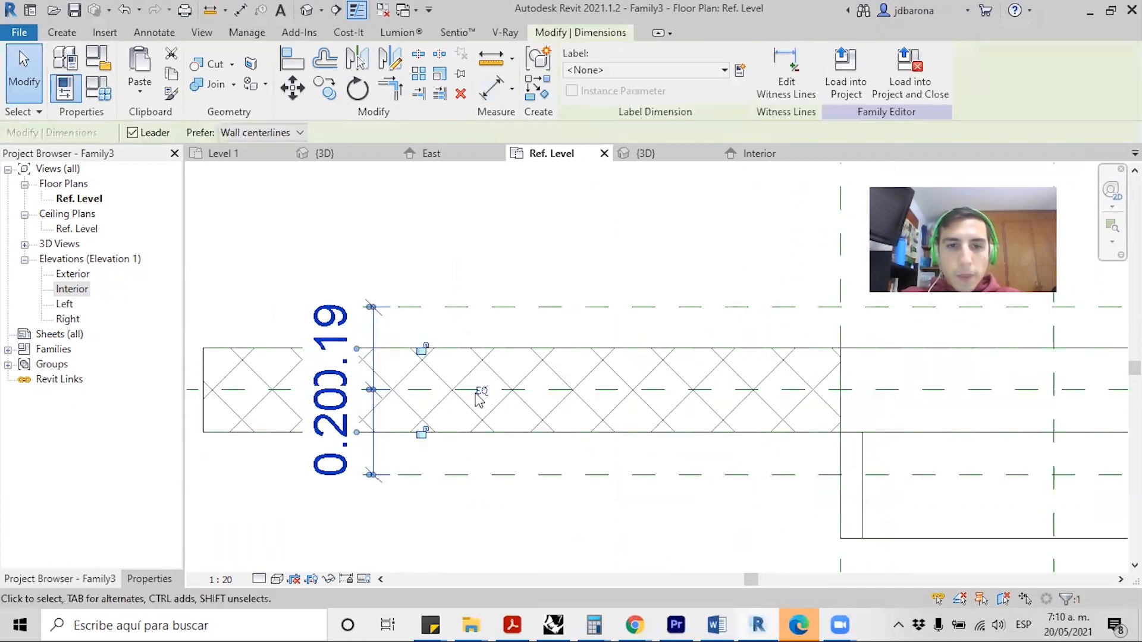
left_click(482, 393)
left_click(488, 501)
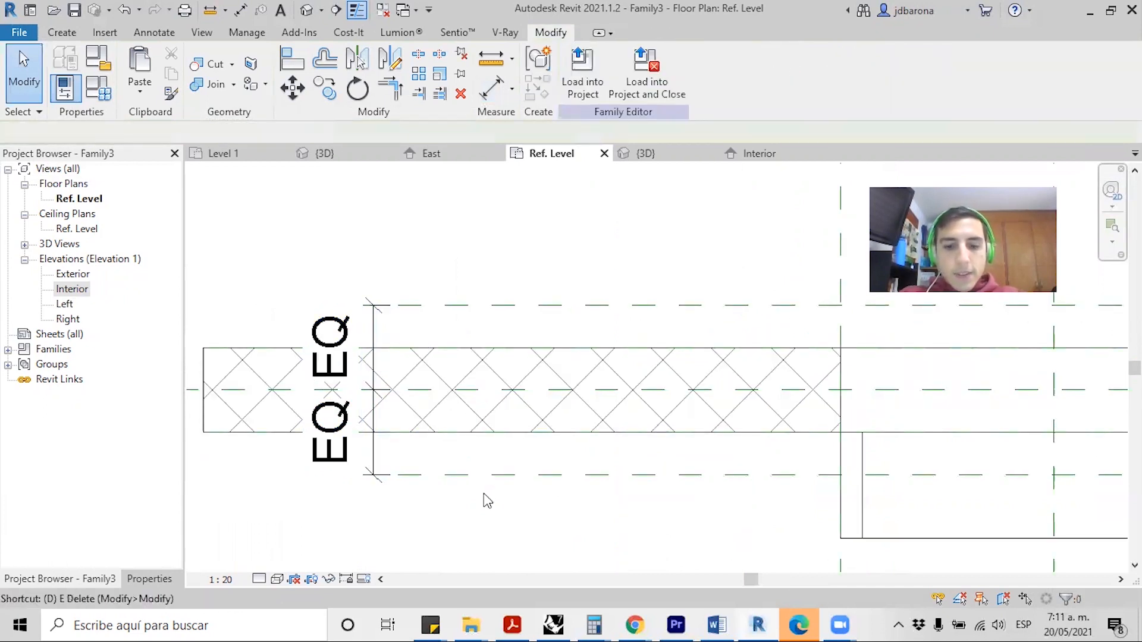
- Place an aligned dimension between the wall's centre plane and the new interior reference plane
key("i")
left_click(476, 392)
left_click(476, 474)
left_click(472, 357)
key("Escape")
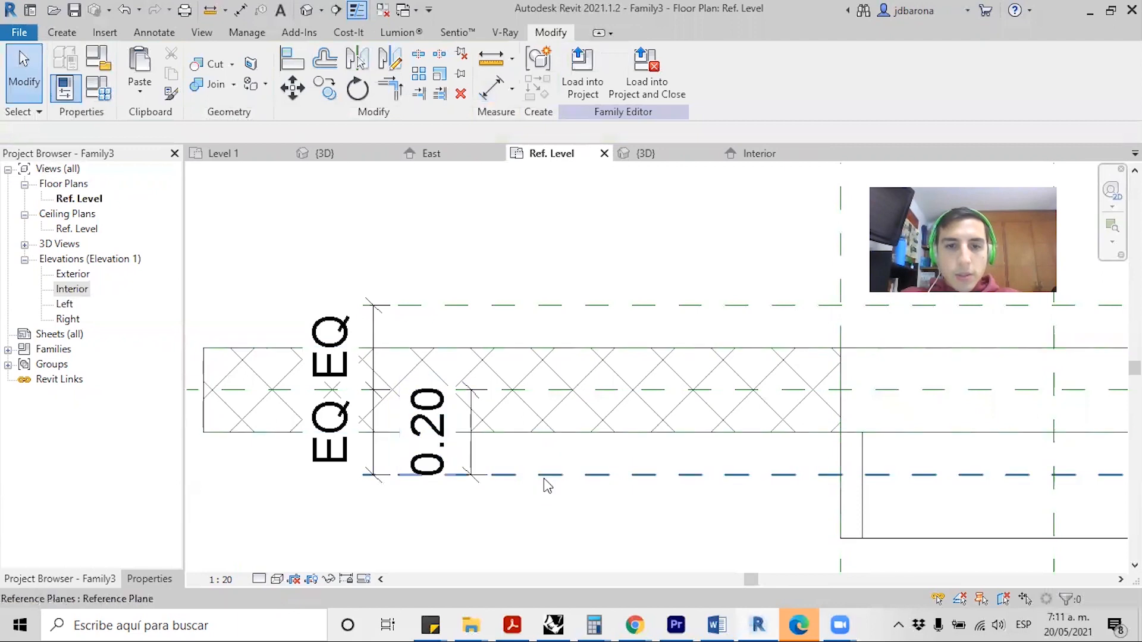
- Set the distance from the wall's centre plane to the interior reference plane to 0.15
left_click(545, 476)
left_click(446, 433)
type("0.15")
key("Return")
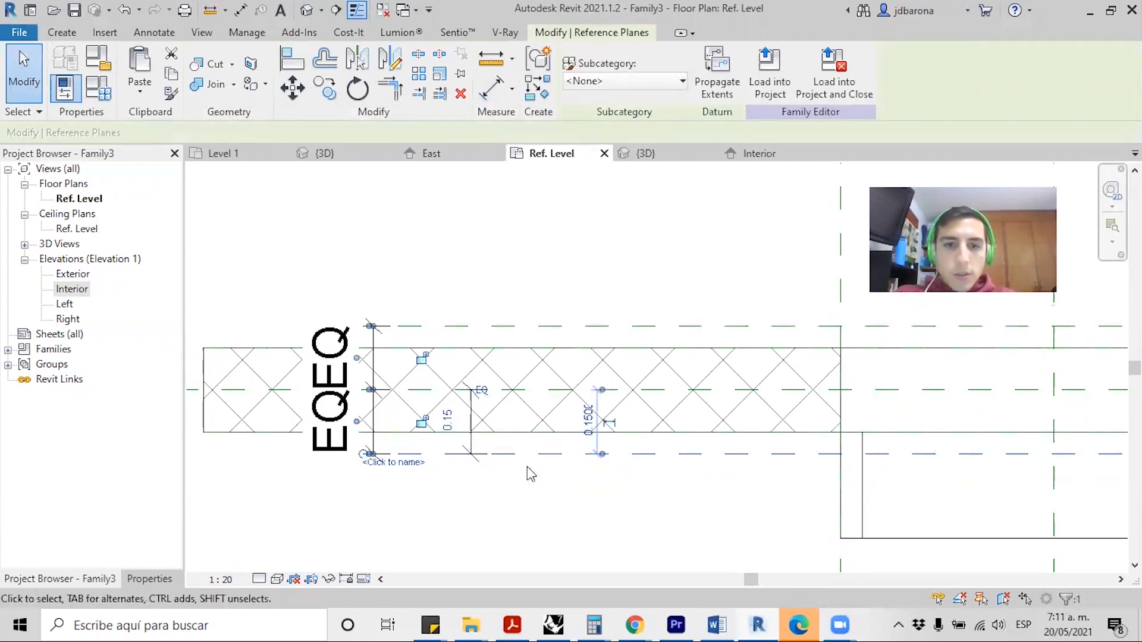
left_click(527, 523)
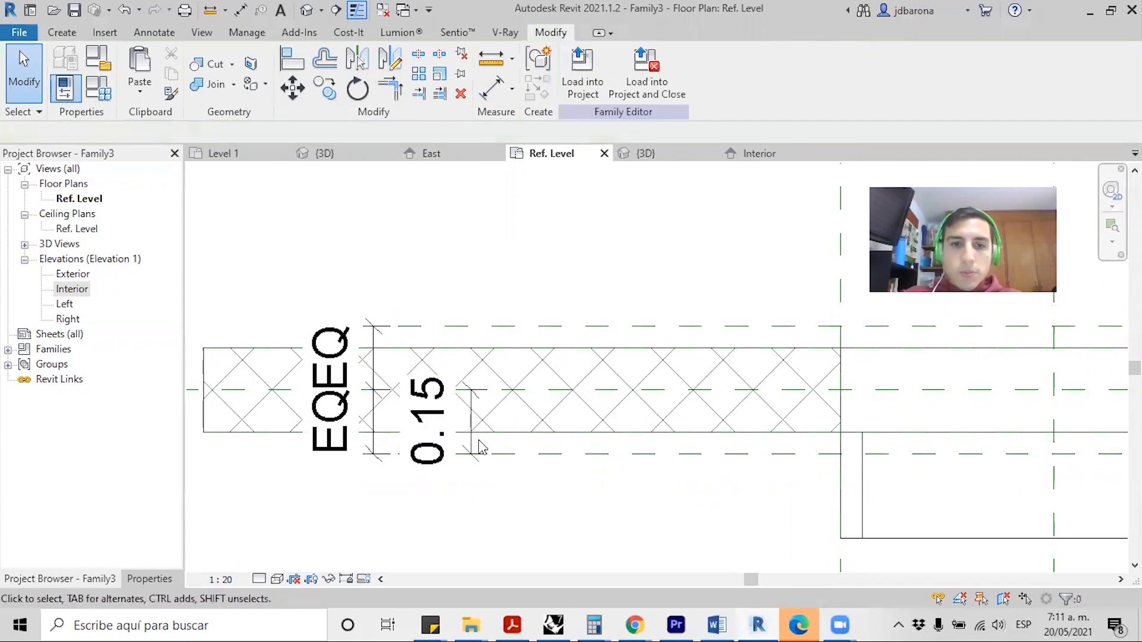
- Stretch the frame extrusion's exterior and interior faces onto the two horizontal reference planes and lock them there
scroll(363, 432, "down", 3)
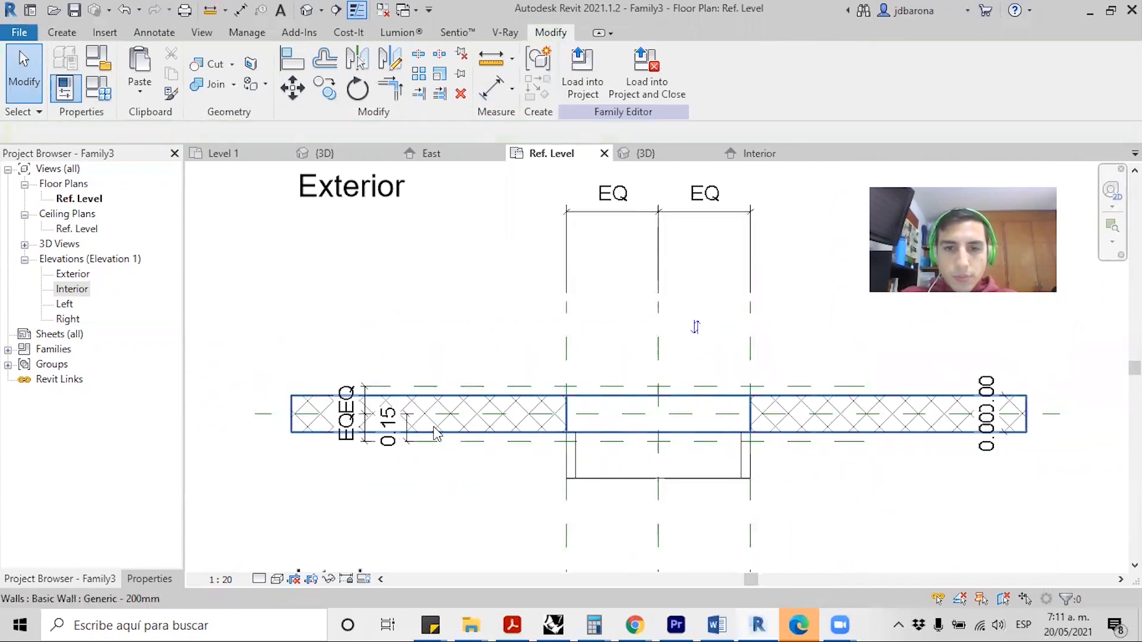
left_click(606, 477)
scroll(616, 448, "up", 2)
left_click_drag(681, 420, 672, 373)
left_click(641, 326)
left_click_drag(682, 504, 690, 443)
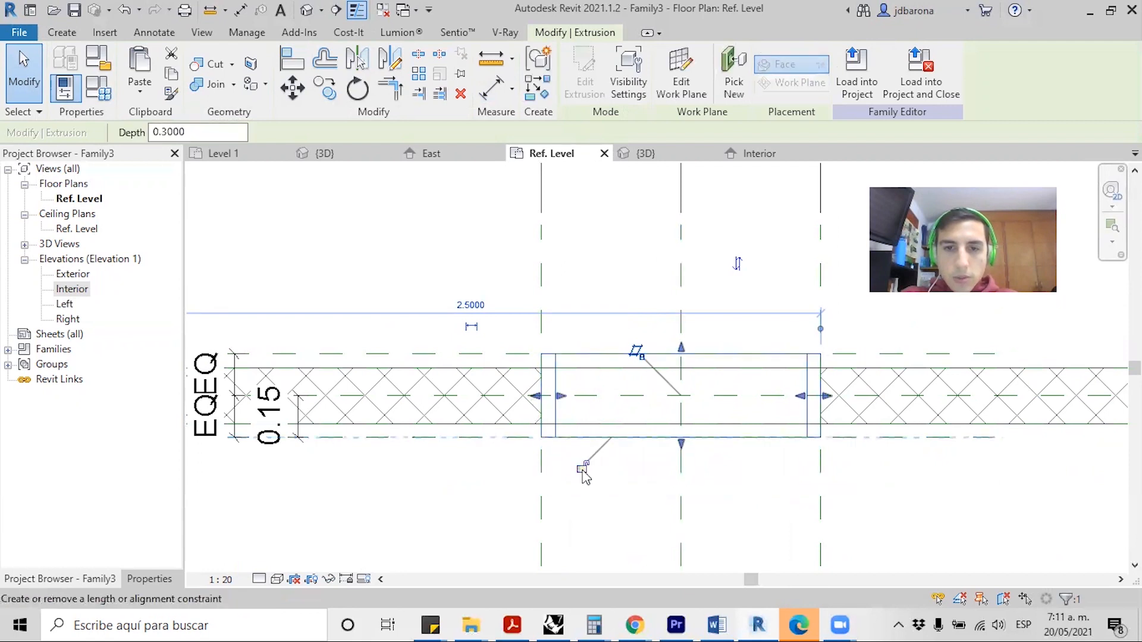
left_click(409, 250)
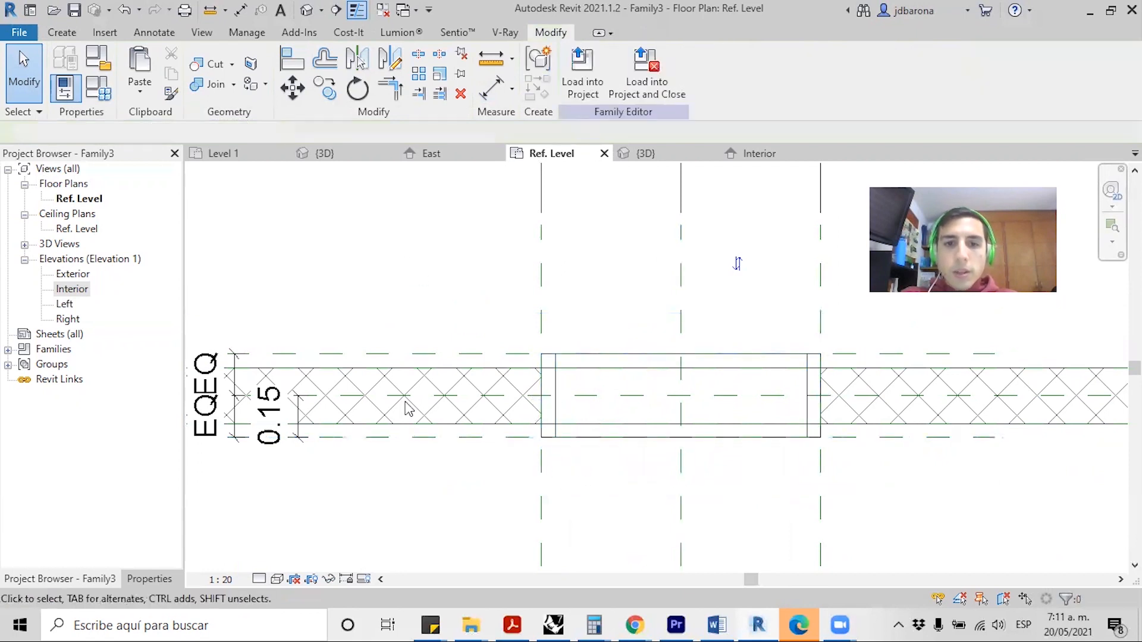
- Set the window's Width dimension in the floor plan to 2.00
scroll(404, 467, "down", 4)
scroll(443, 330, "down", 2)
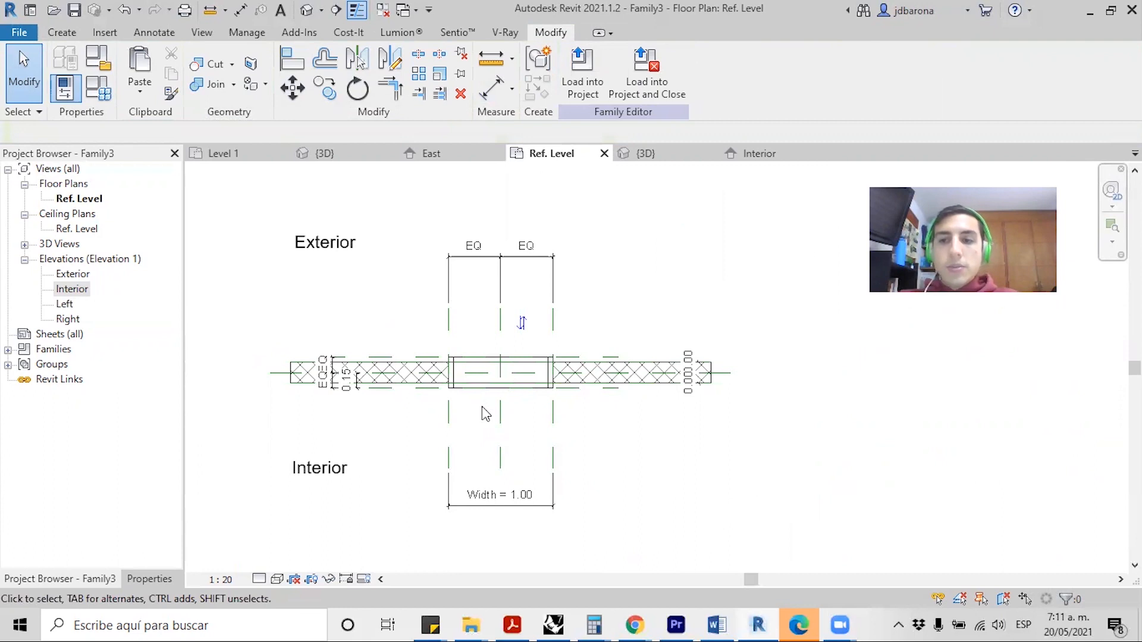
left_click(553, 444)
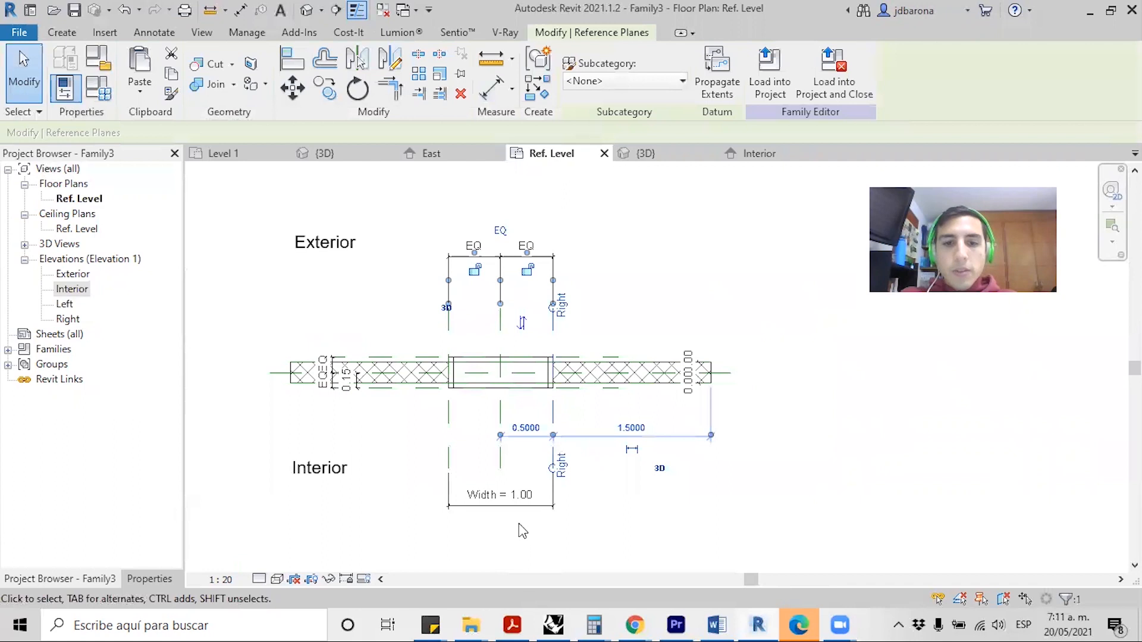
left_click(523, 502)
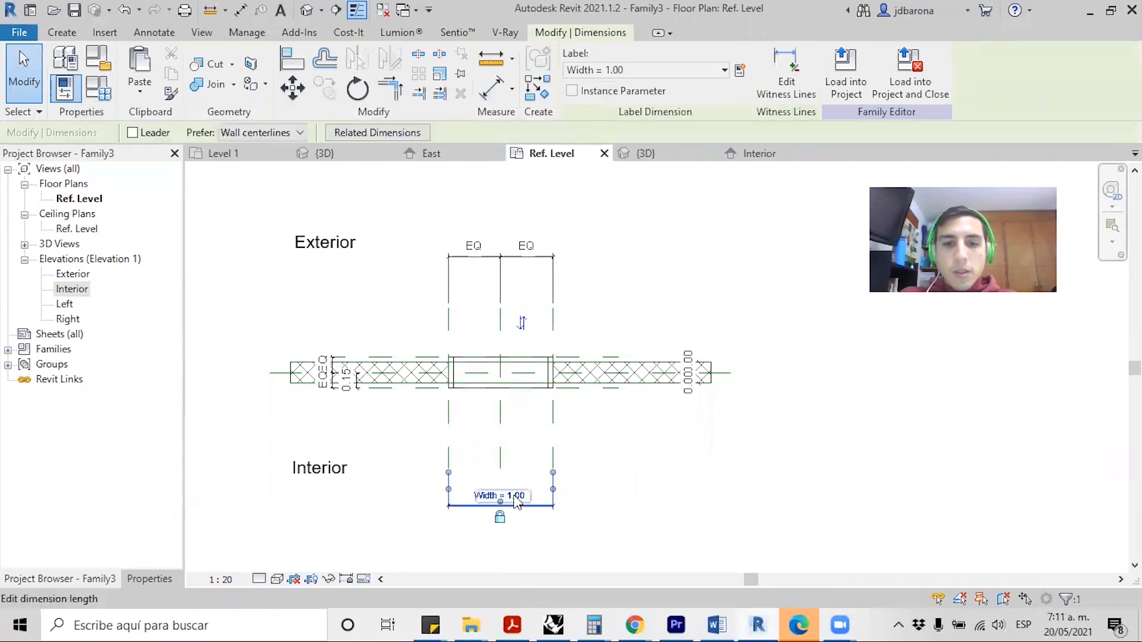
scroll(519, 501, "up", 1)
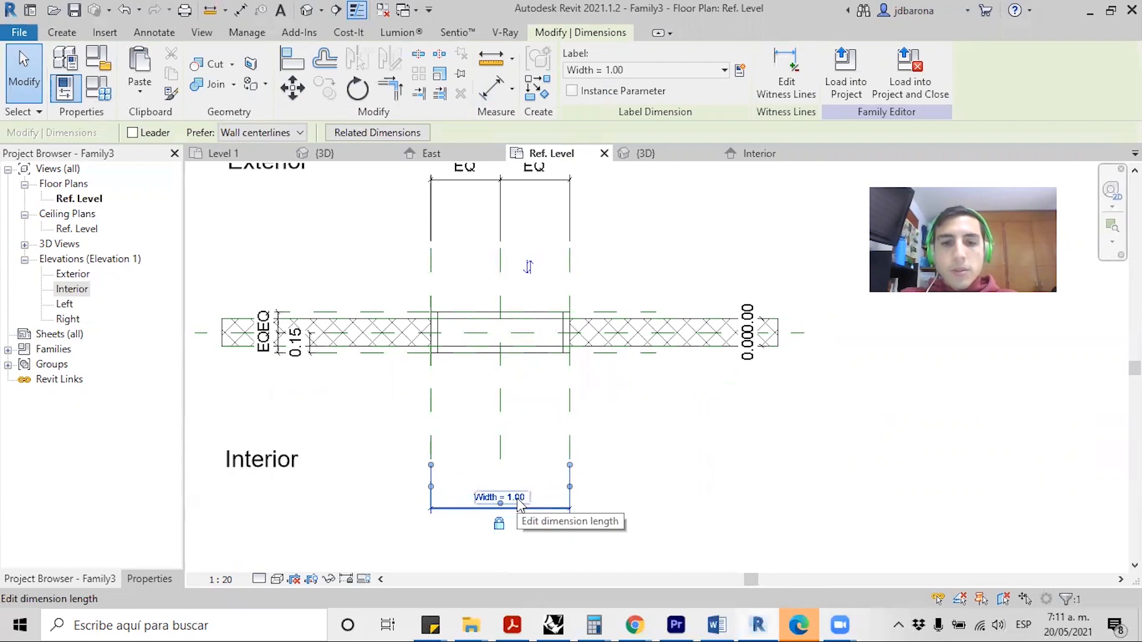
left_click(520, 501)
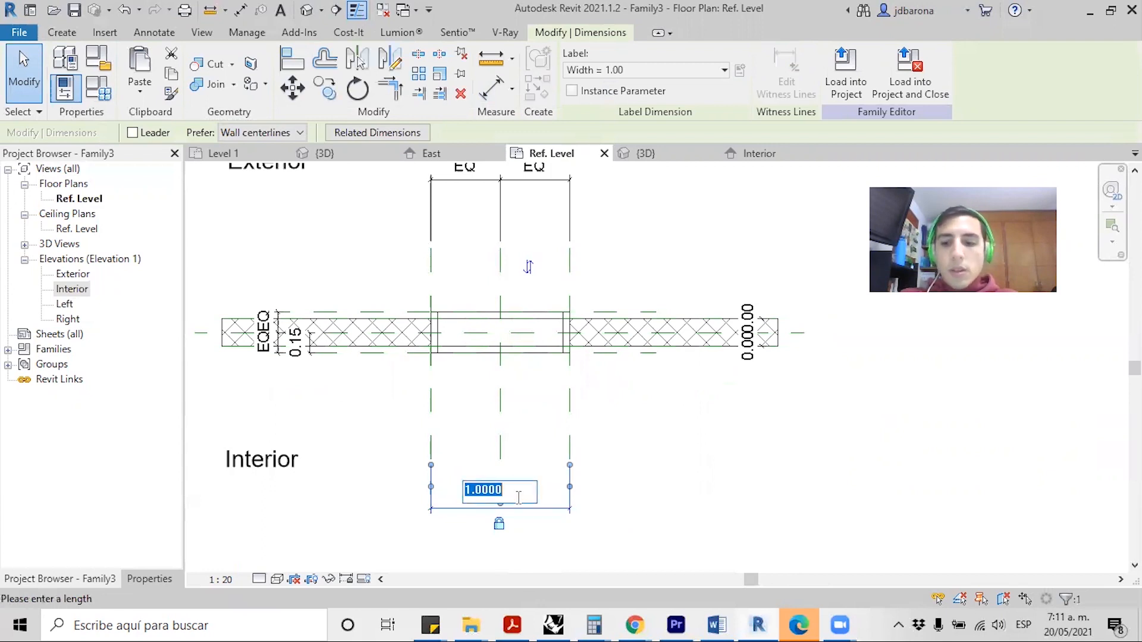
key("Return")
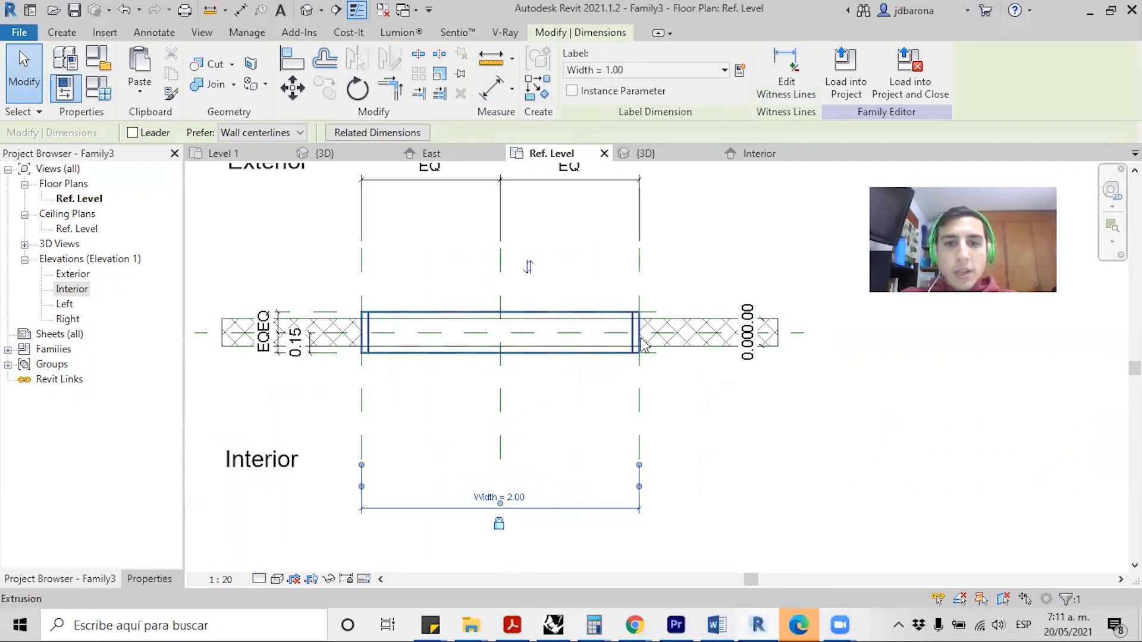
- Check the frame in the 3D view, and set the window's Height dimension to 2.00 in the Interior elevation
left_click(646, 153)
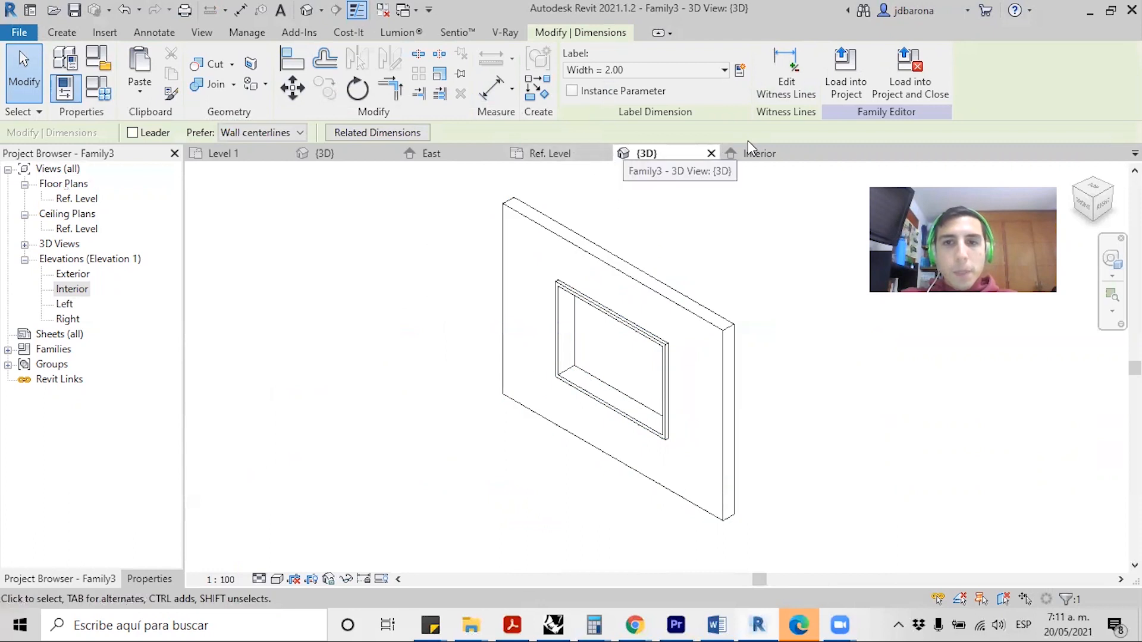
scroll(575, 437, "down", 2)
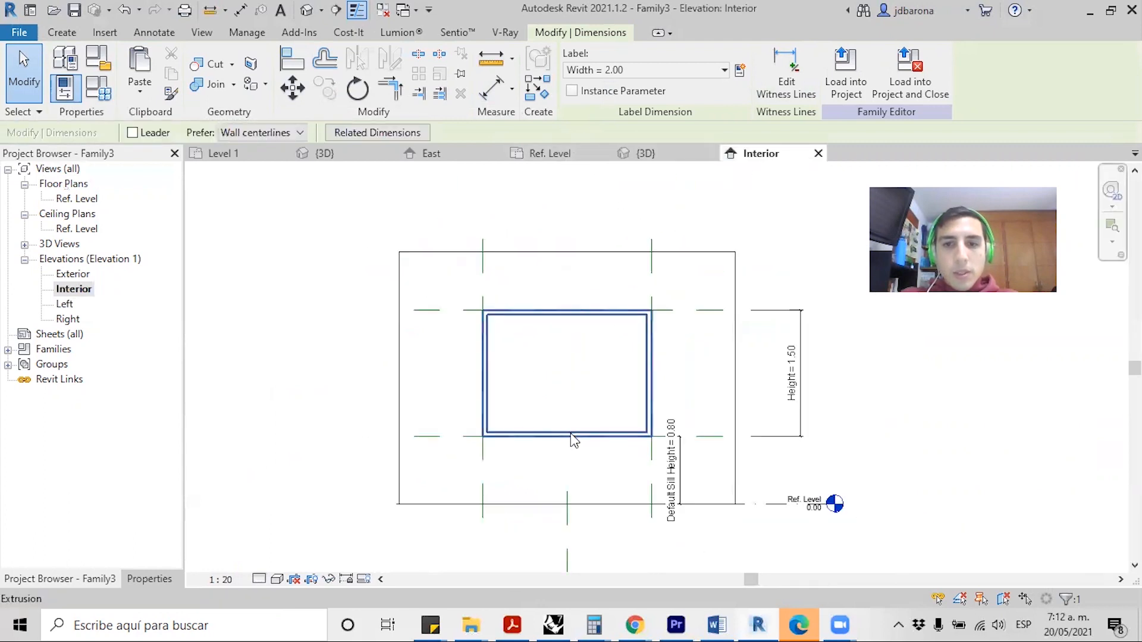
left_click(791, 374)
left_click(791, 364)
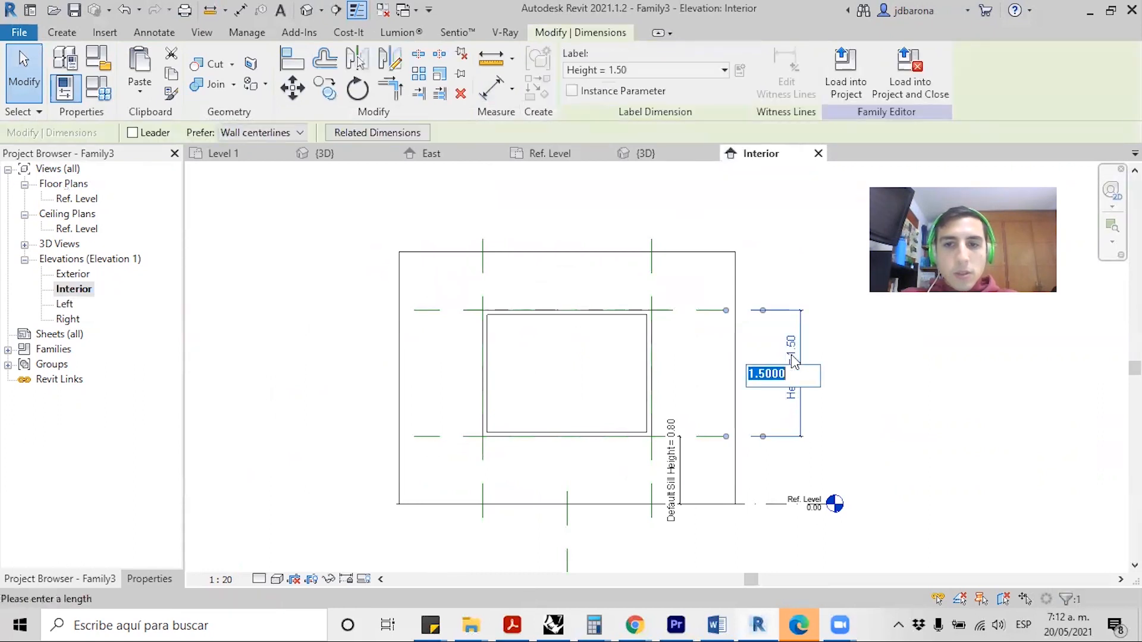
type("2")
key("Return")
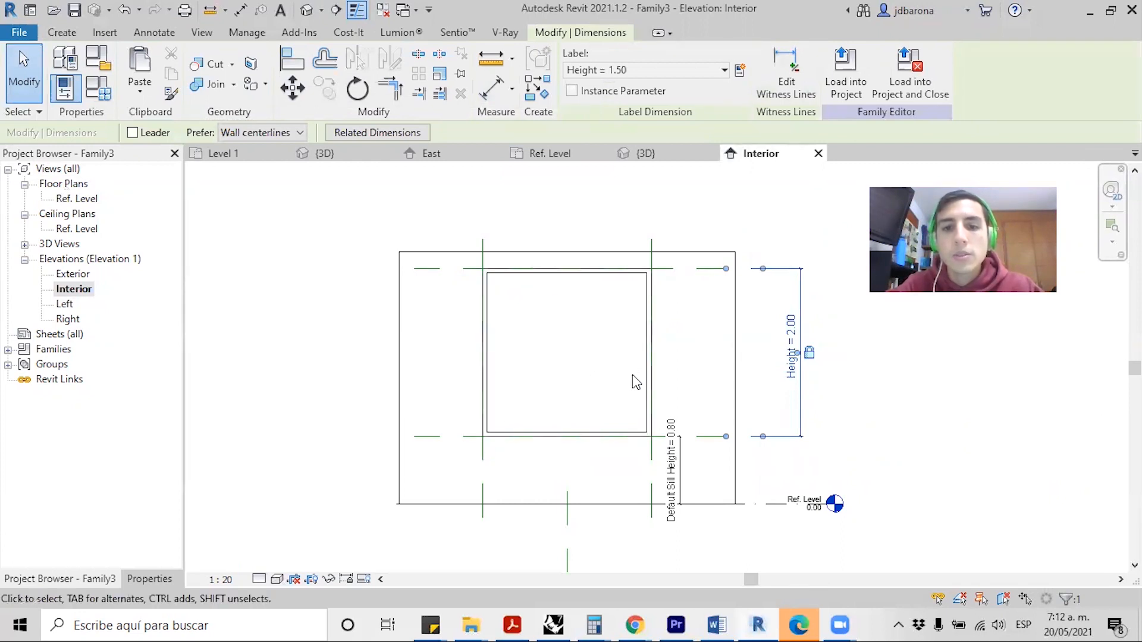
- Start a new extrusion in the Interior elevation and sketch a rectangle inside the frame's opening
scroll(555, 401, "up", 1)
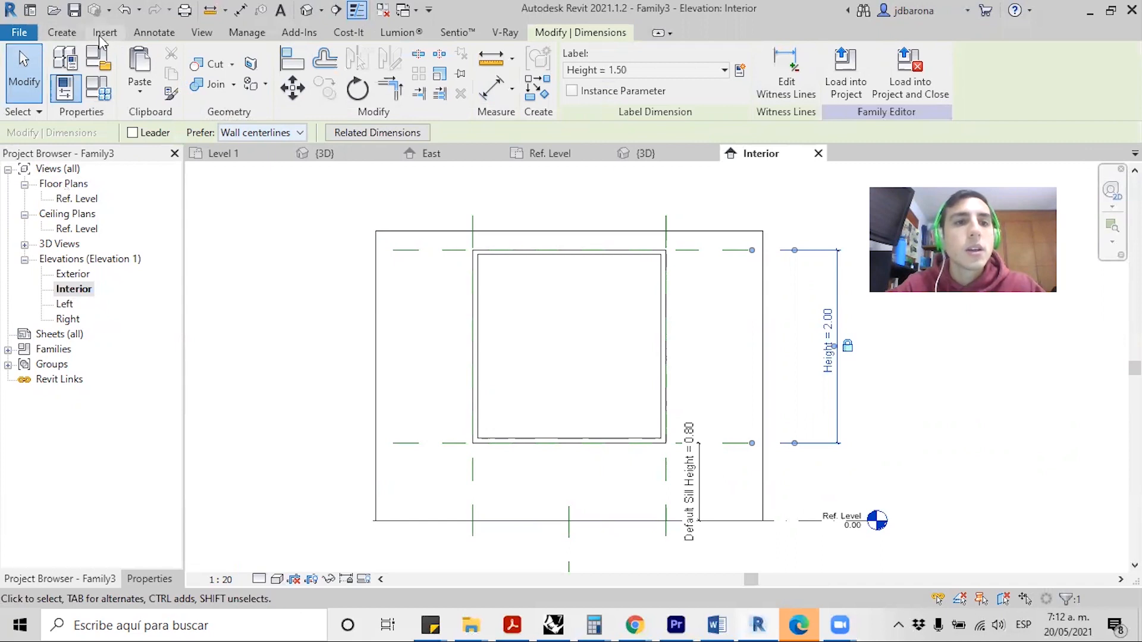
left_click(59, 32)
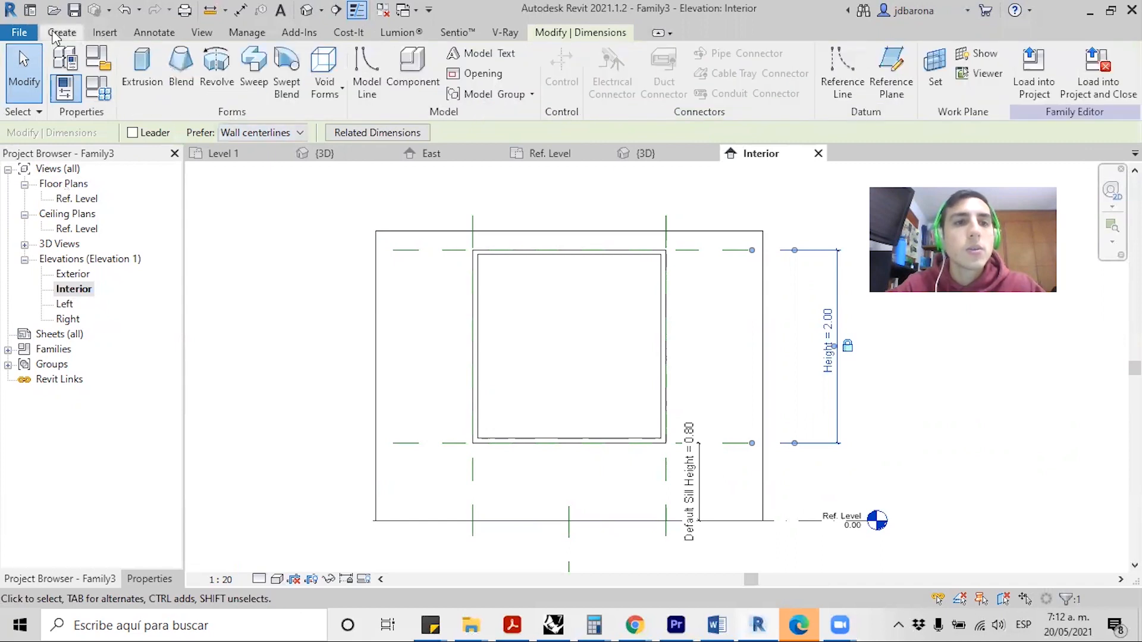
left_click(143, 68)
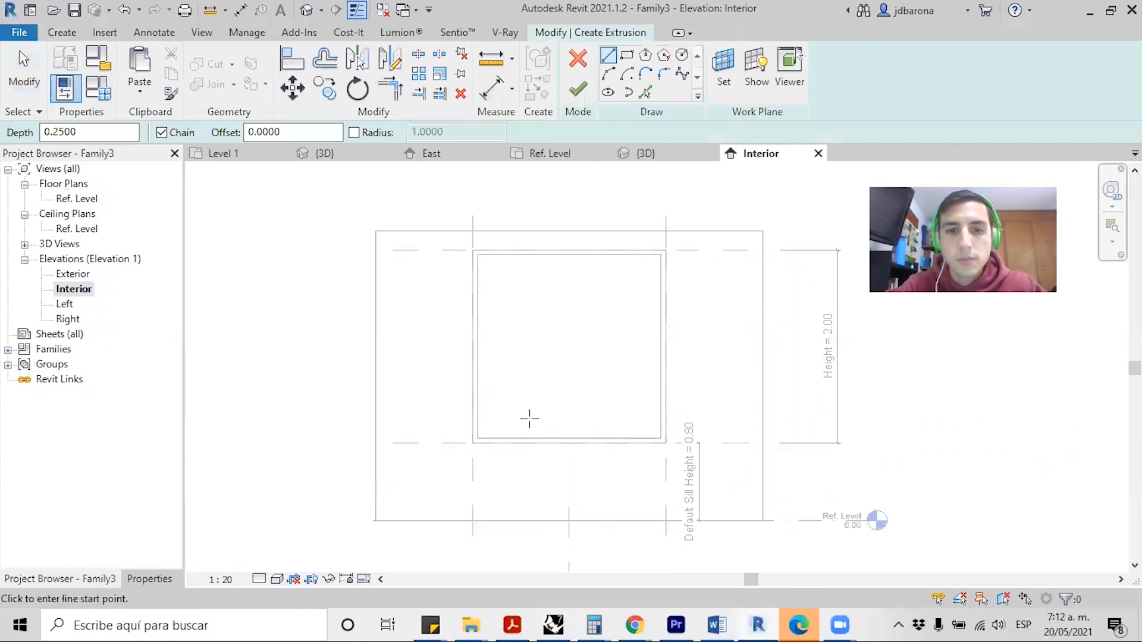
left_click(598, 233)
key("Escape")
left_click(625, 55)
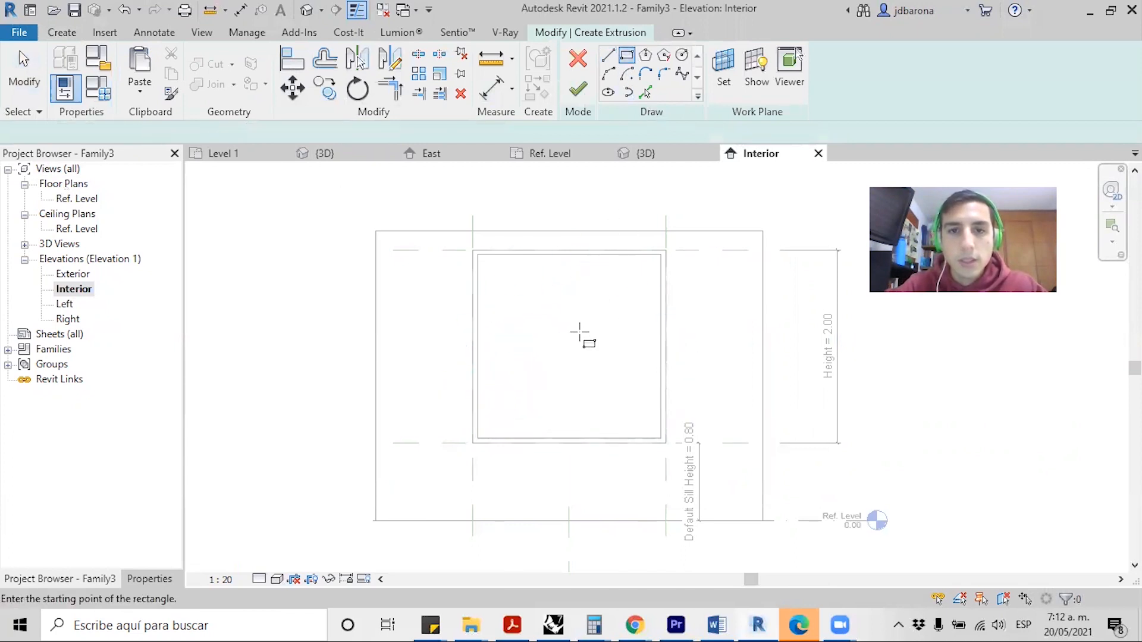
left_click(496, 423)
left_click(641, 278)
key("Escape")
- Move all four sides of the rectangle onto the frame's inner edges, lock them, and finish the extrusion sketch
scroll(574, 315, "up", 2)
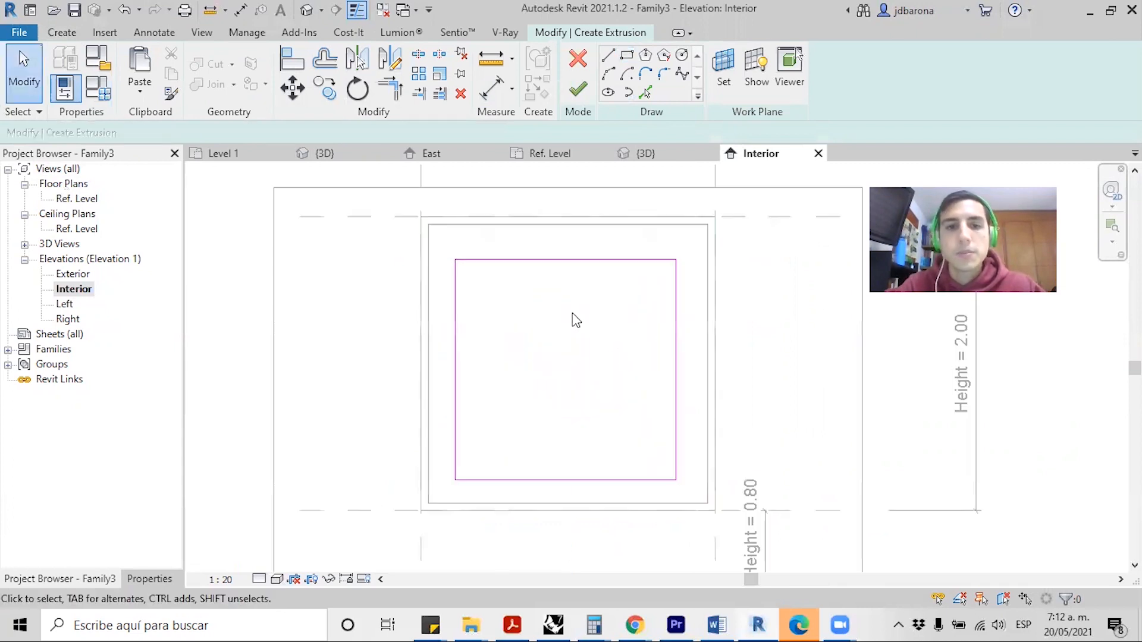
left_click_drag(543, 261, 543, 233)
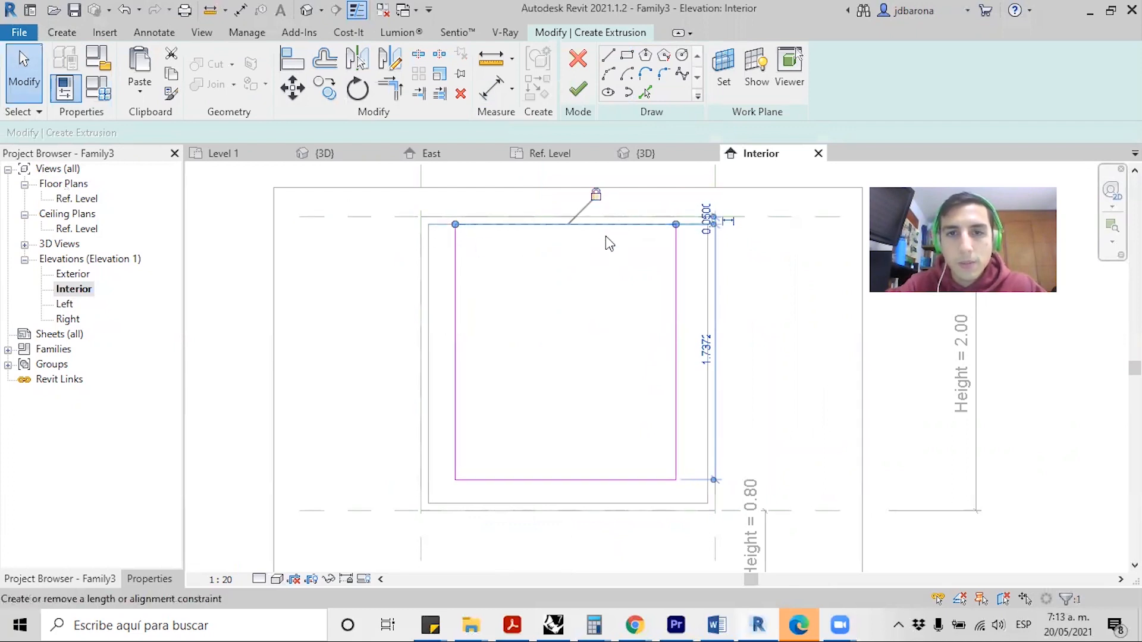
mouse_move(677, 321)
left_mouse_down()
mouse_move(742, 319)
mouse_move(708, 331)
left_mouse_up()
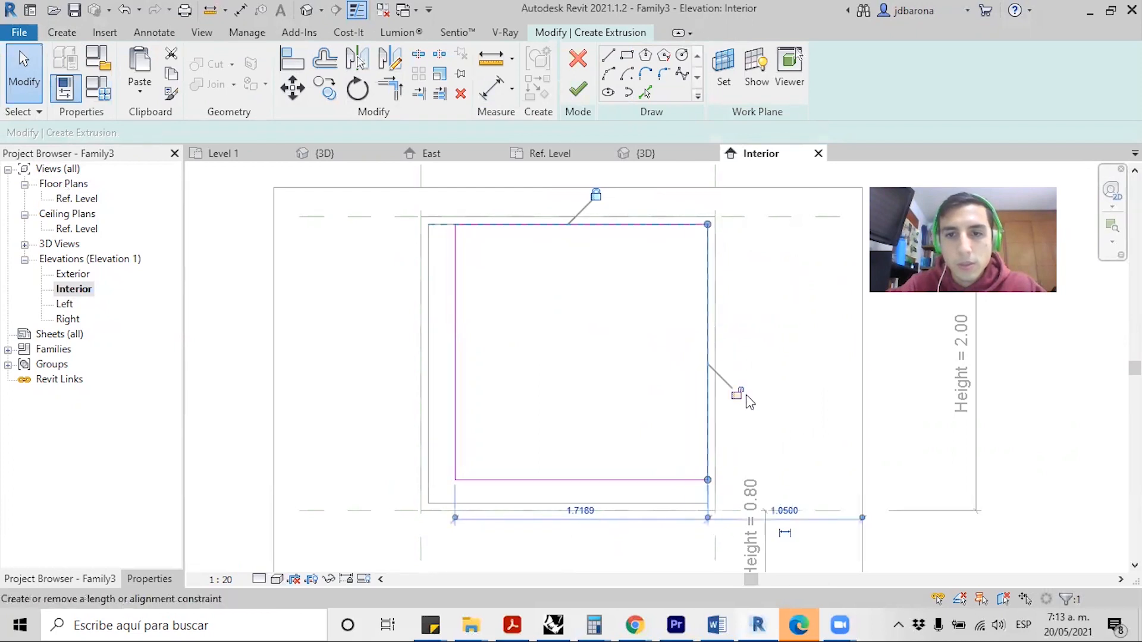
left_click(557, 479)
left_click(558, 528)
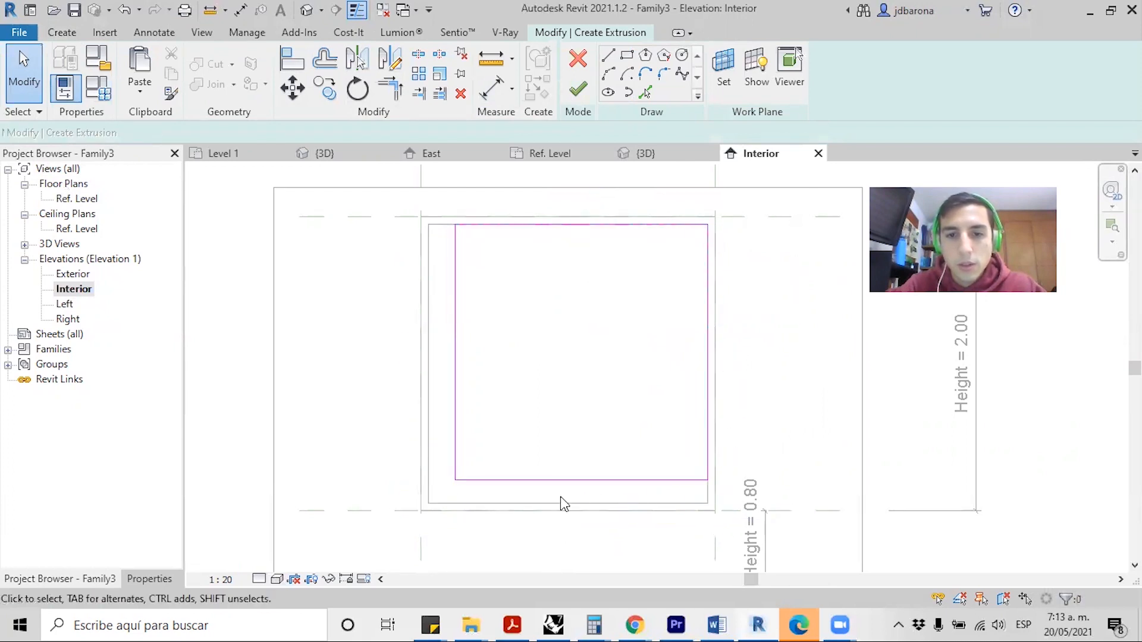
left_click_drag(558, 480, 567, 504)
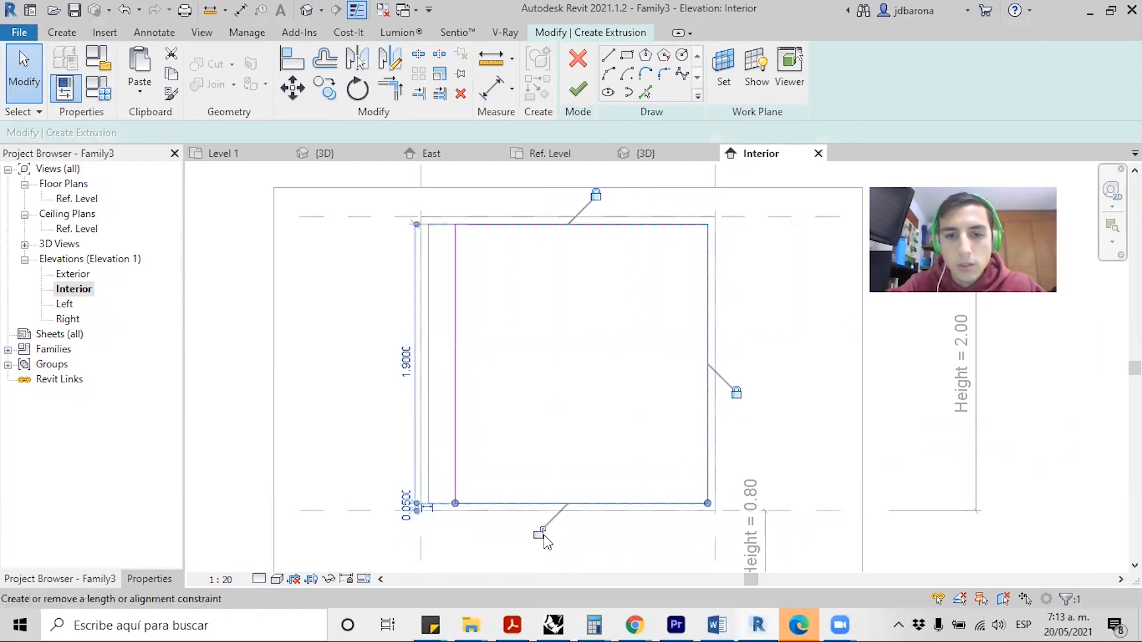
mouse_move(455, 344)
left_mouse_down()
mouse_move(368, 345)
mouse_move(430, 351)
left_mouse_up()
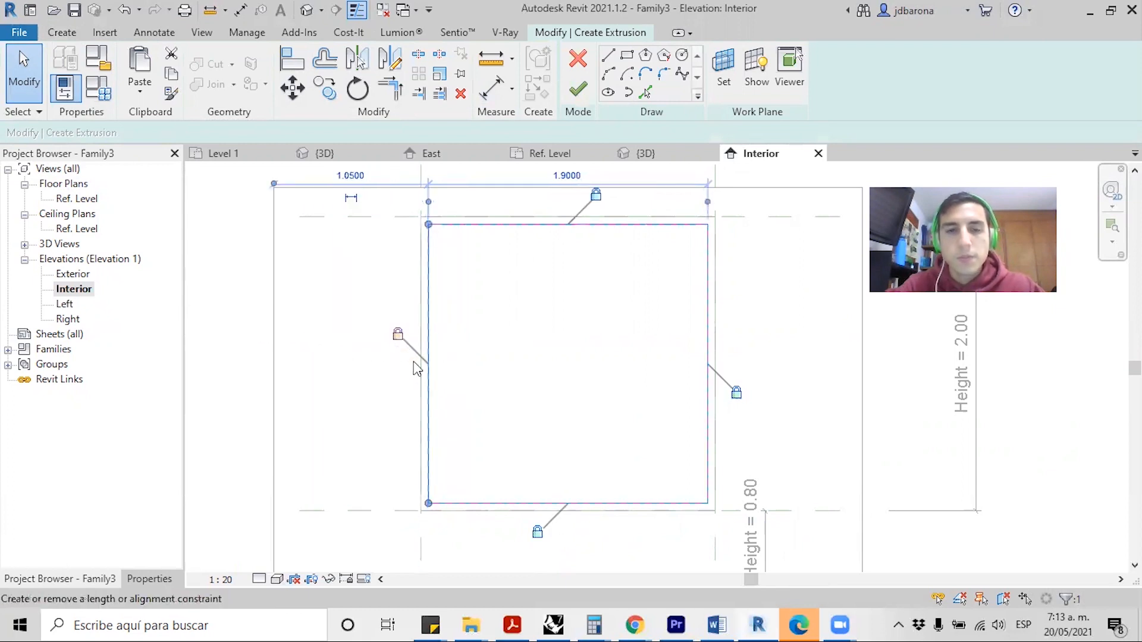
left_click(331, 326)
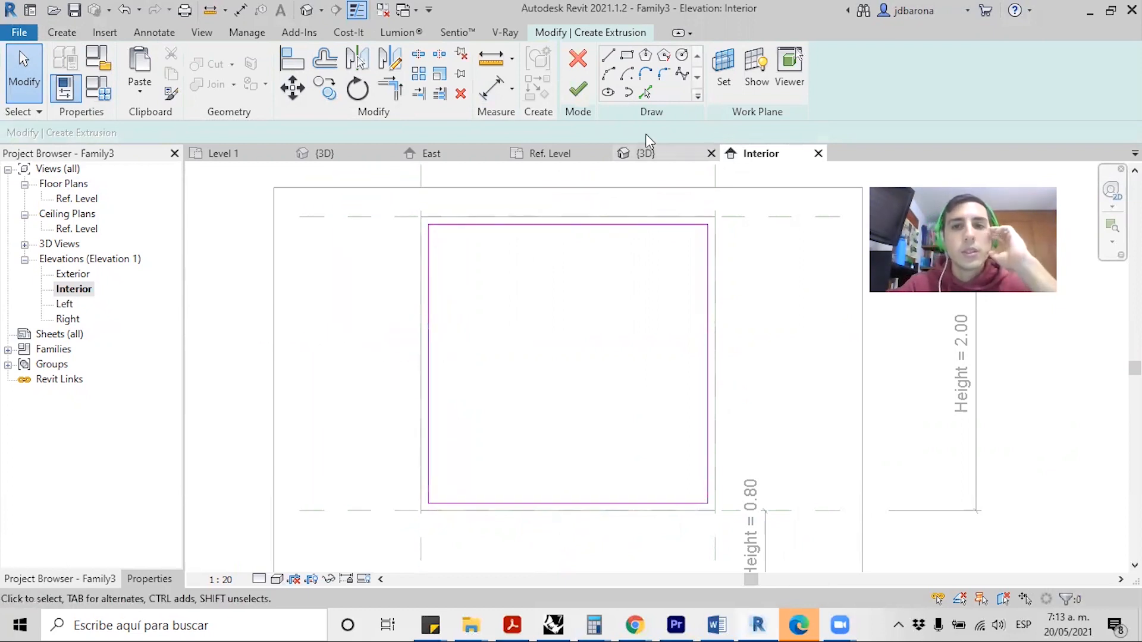
left_click(578, 91)
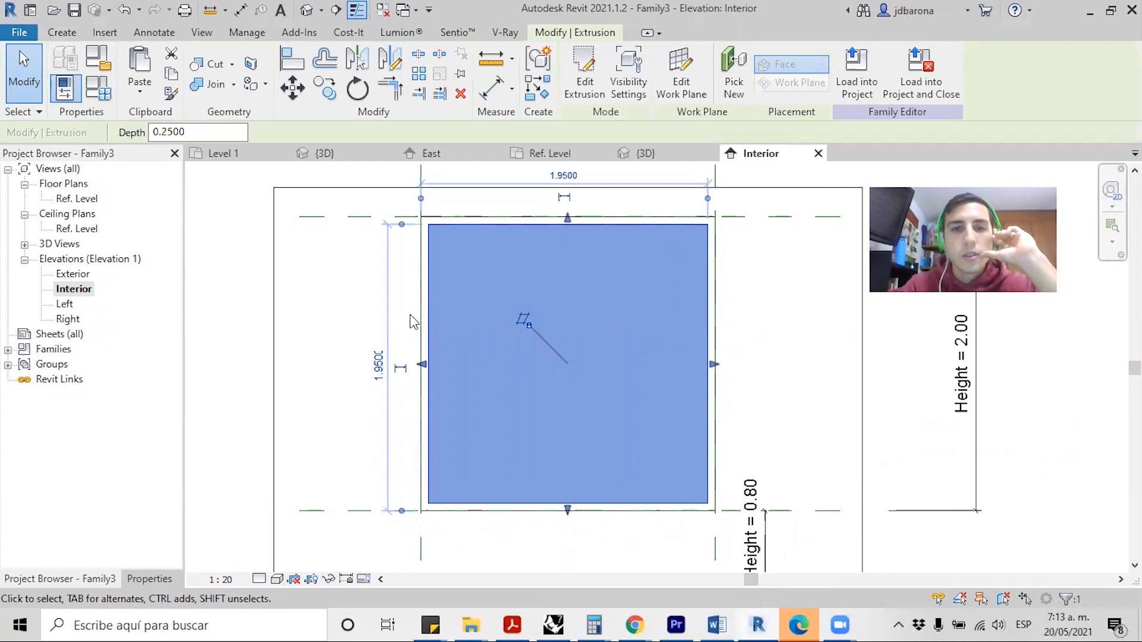
left_click(516, 199)
- In the Ref. Level plan, pull the new extrusion's exterior and interior faces inside the frame, making it about 0.08 deep
left_click(551, 153)
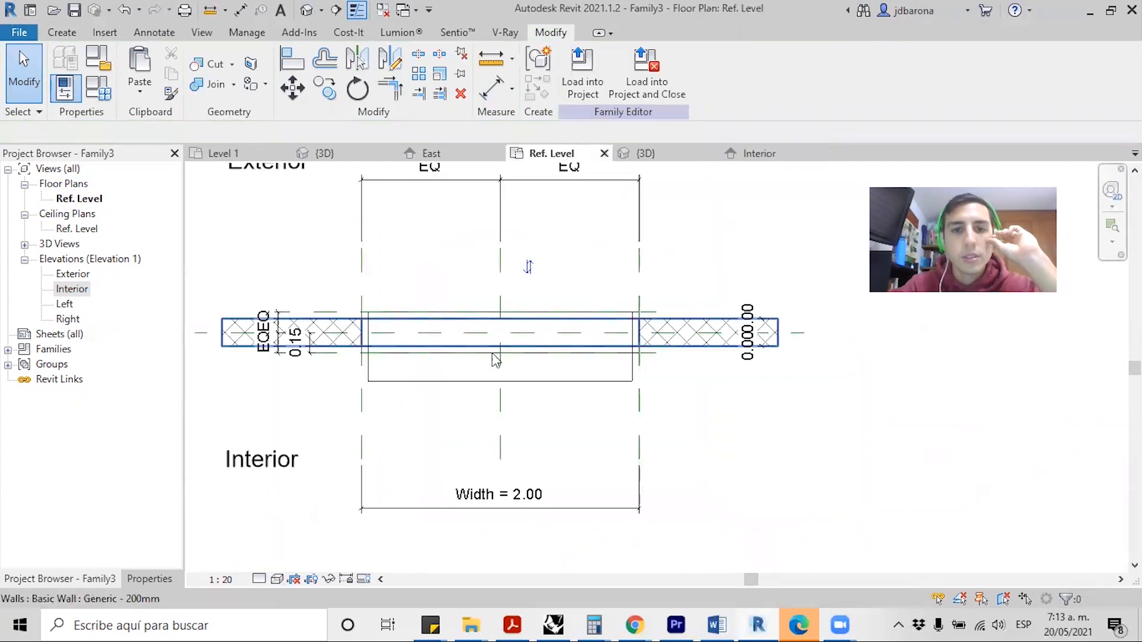
left_click(451, 381)
scroll(401, 337, "up", 2)
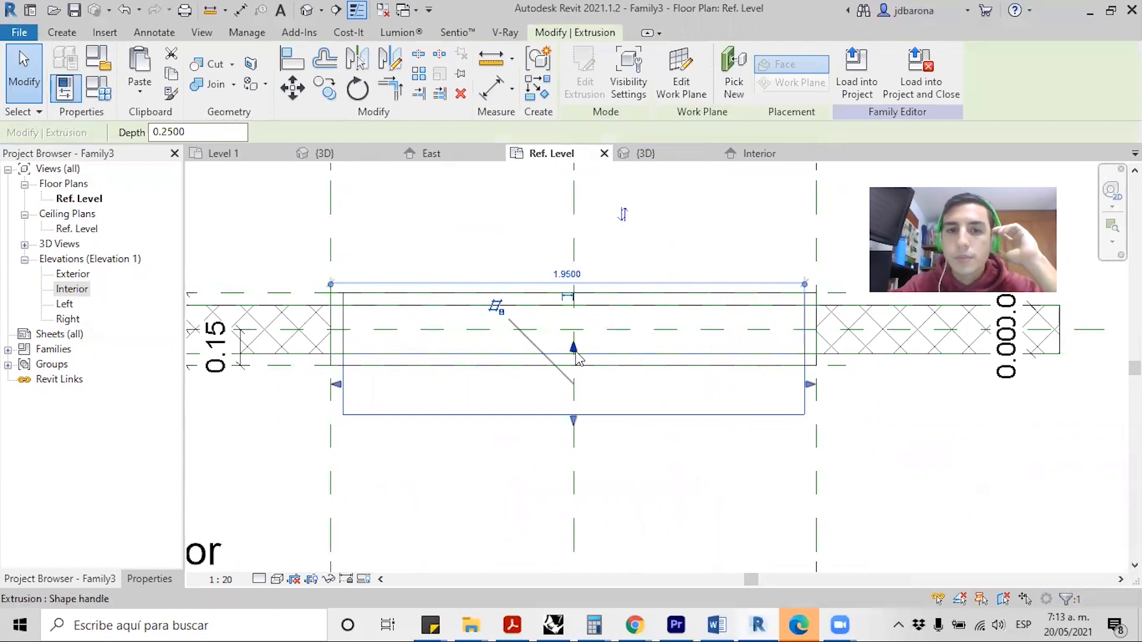
left_click_drag(577, 352, 577, 314)
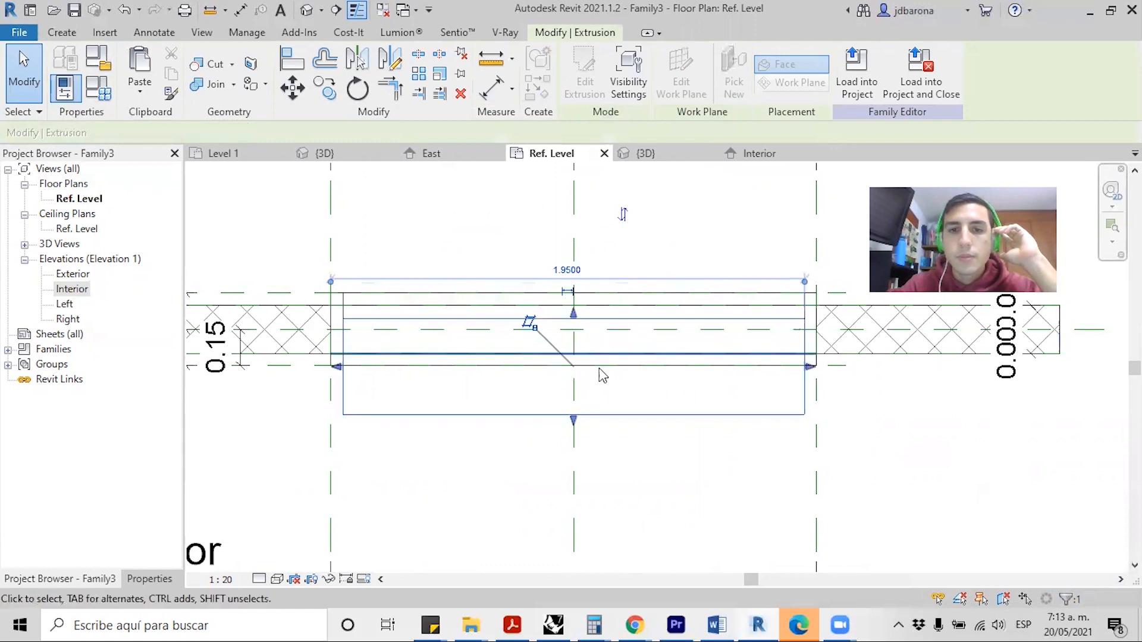
left_click_drag(575, 422, 574, 350)
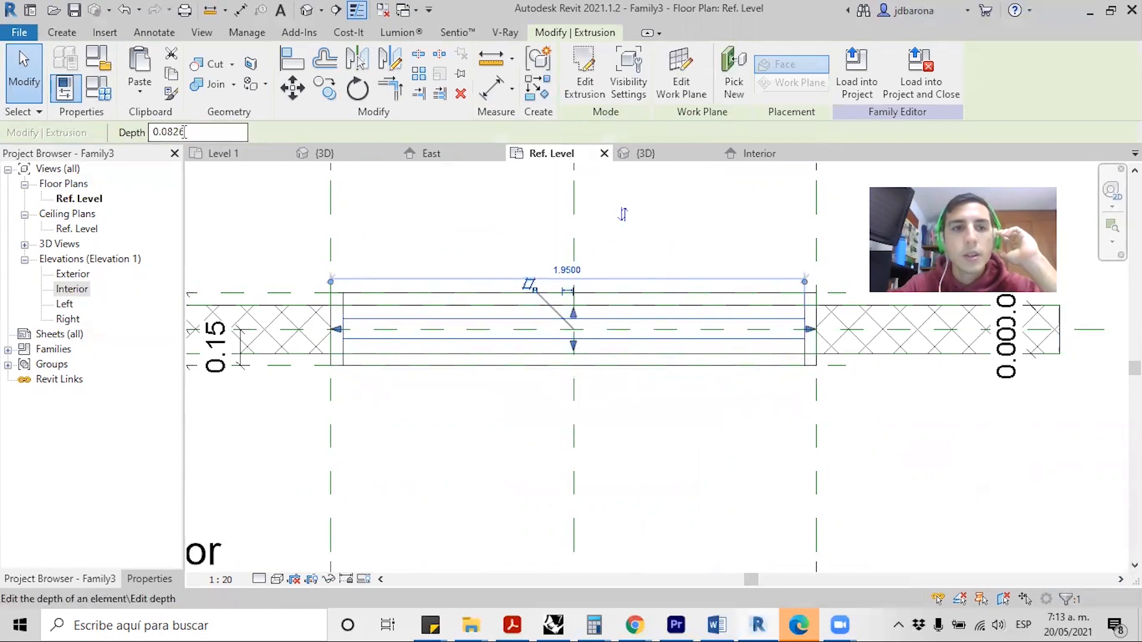
- Set the inner panel extrusion's depth to 0.009 in the Ref. Level plan
left_click_drag(178, 132, 169, 131)
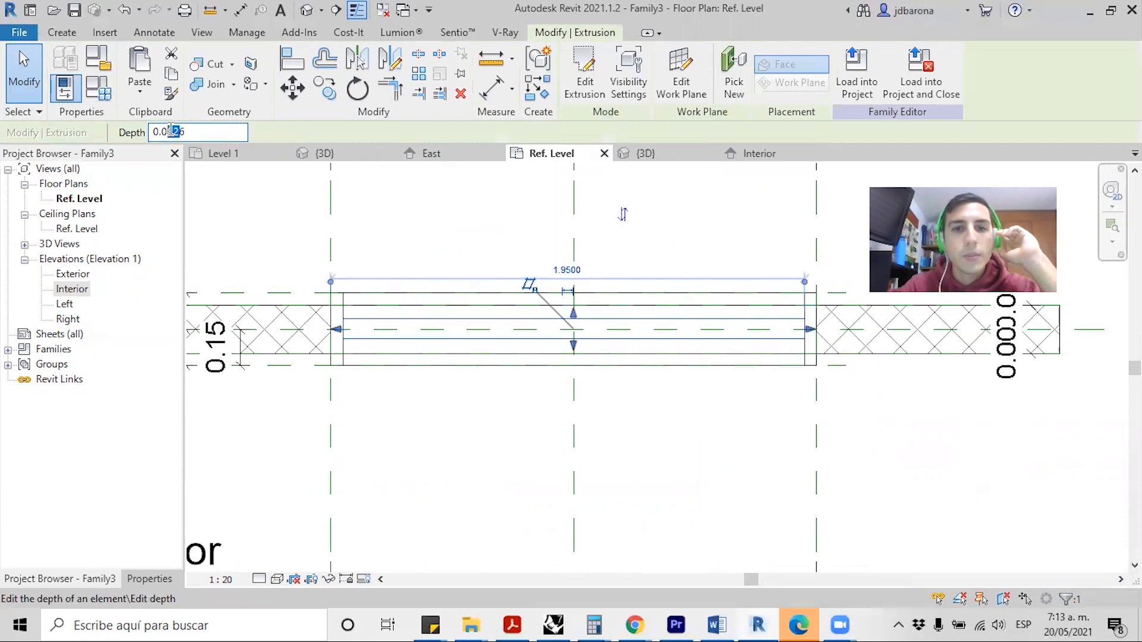
type("09")
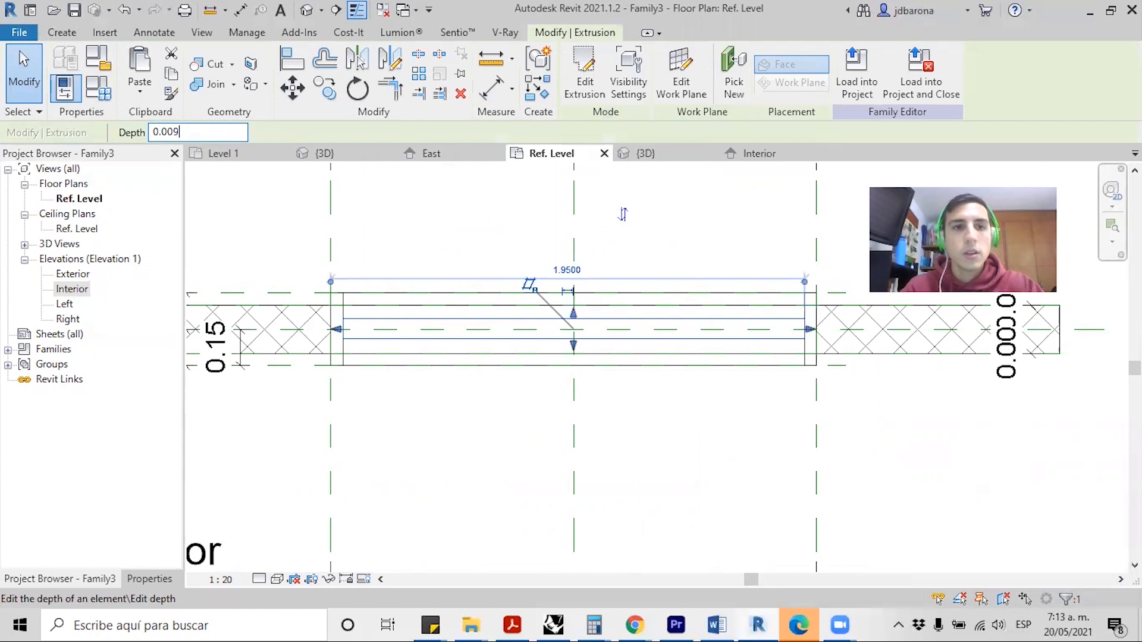
key("Return")
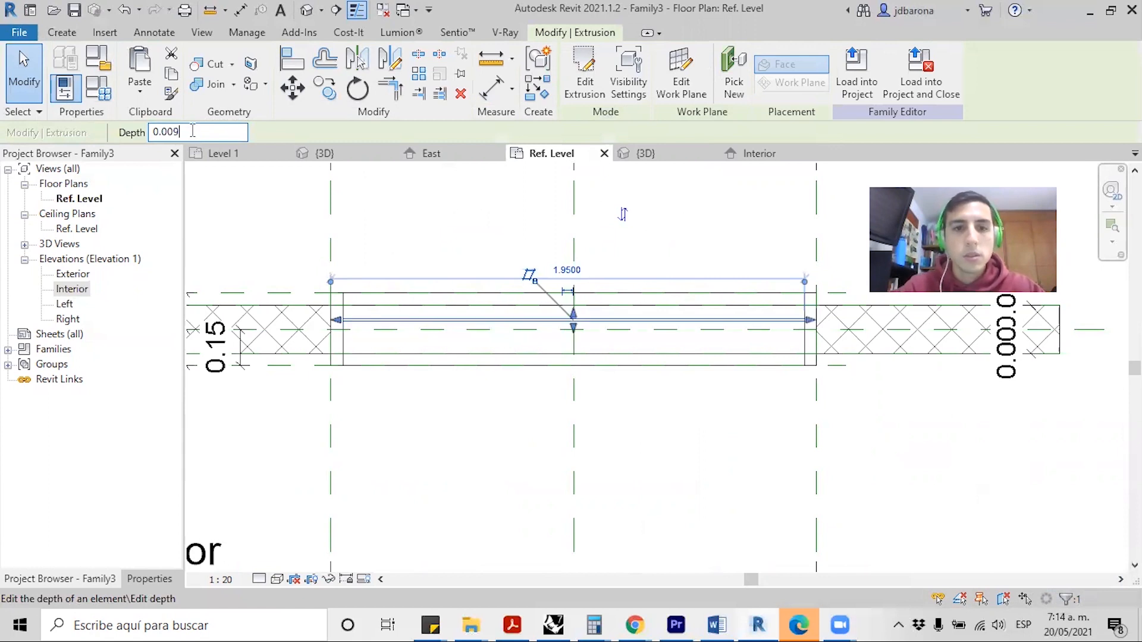
- Pull both faces of the inner panel extrusion to place it just on the interior side of the wall centreline, about 0.02 deep
scroll(462, 342, "up", 2)
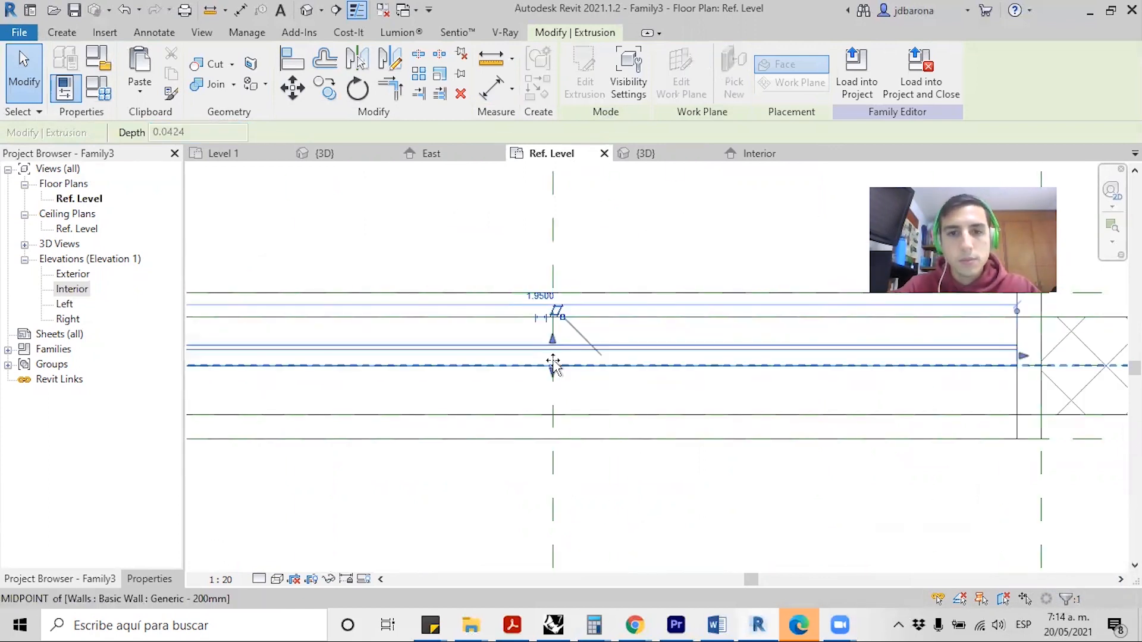
left_click_drag(552, 364, 552, 378)
left_click_drag(553, 339, 553, 371)
scroll(553, 371, "up", 3)
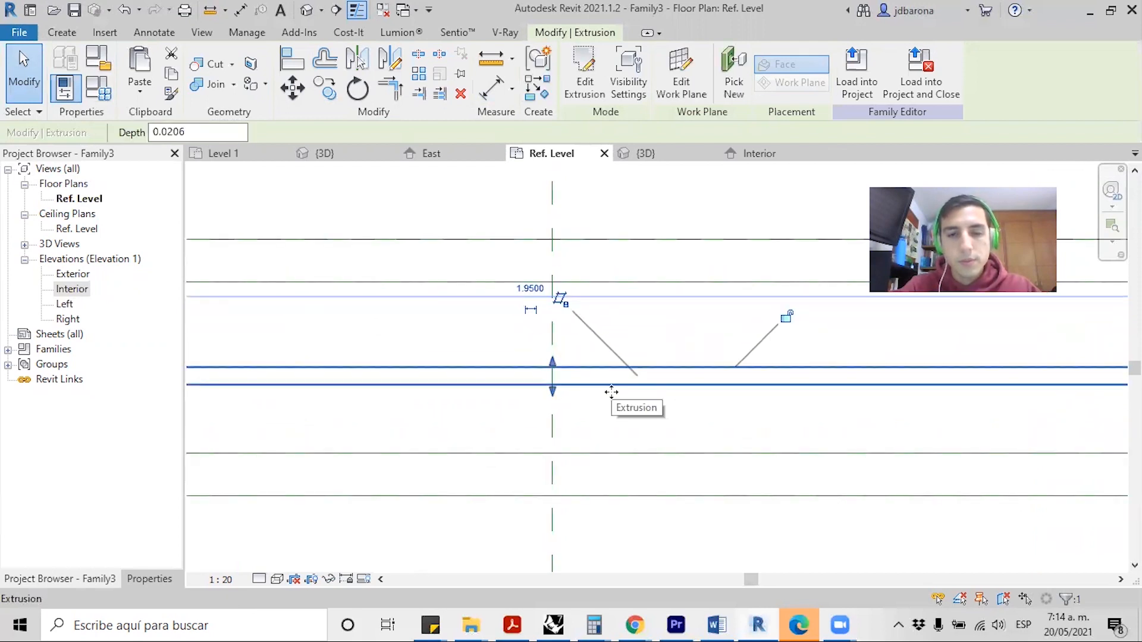
scroll(694, 450, "down", 3)
left_click(694, 451)
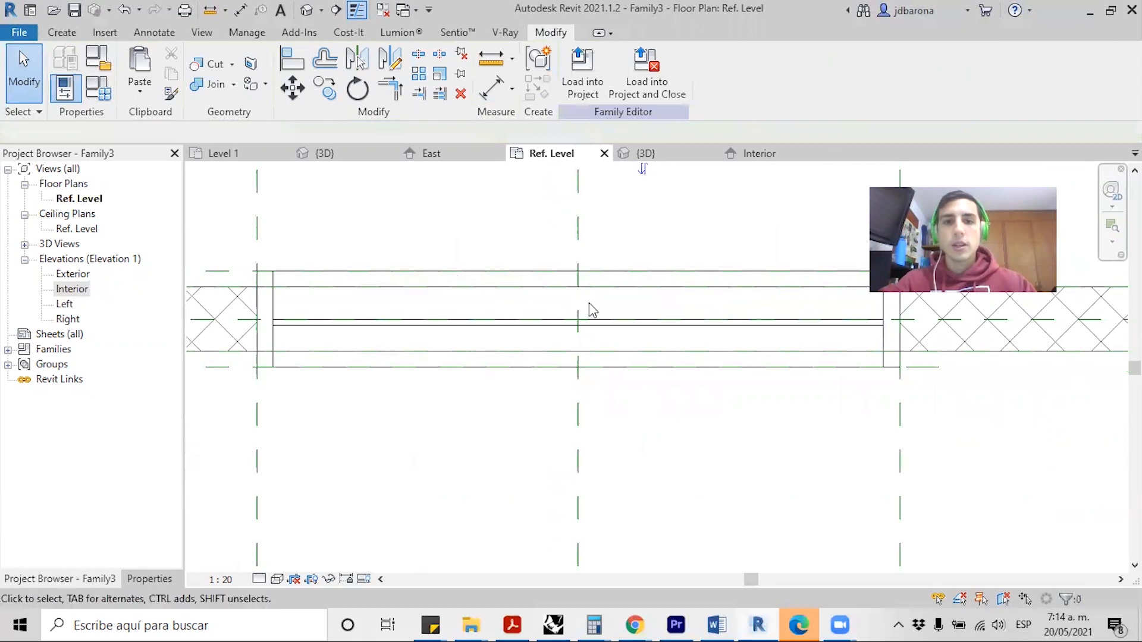
- Inspect the thin inner panel's position inside the frame in the 3D view
left_click(385, 334)
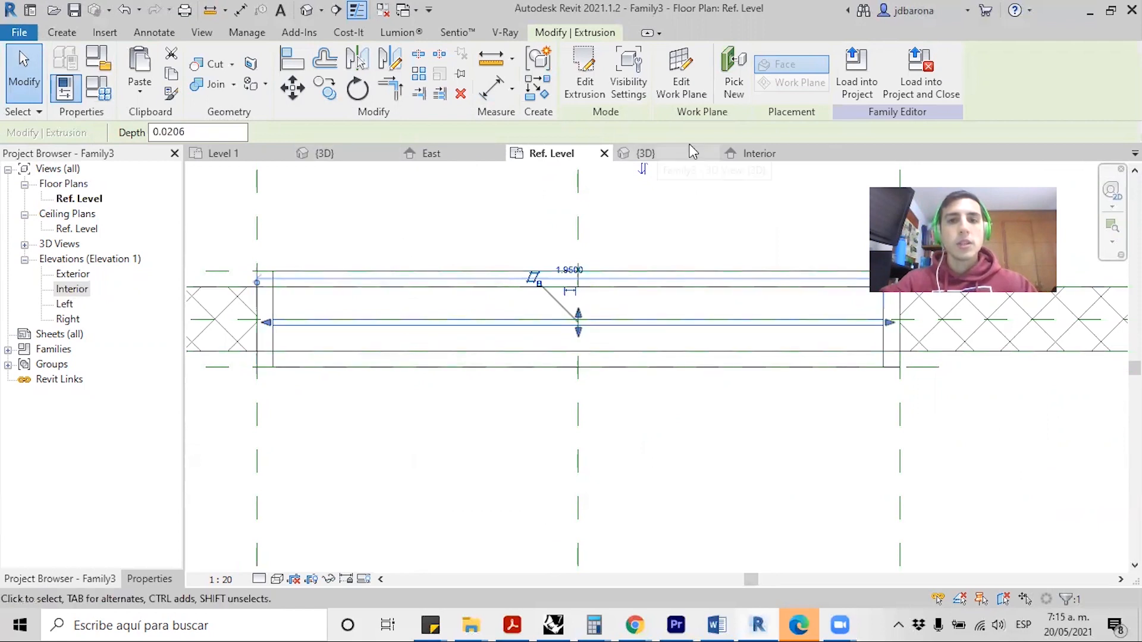
left_click(654, 154)
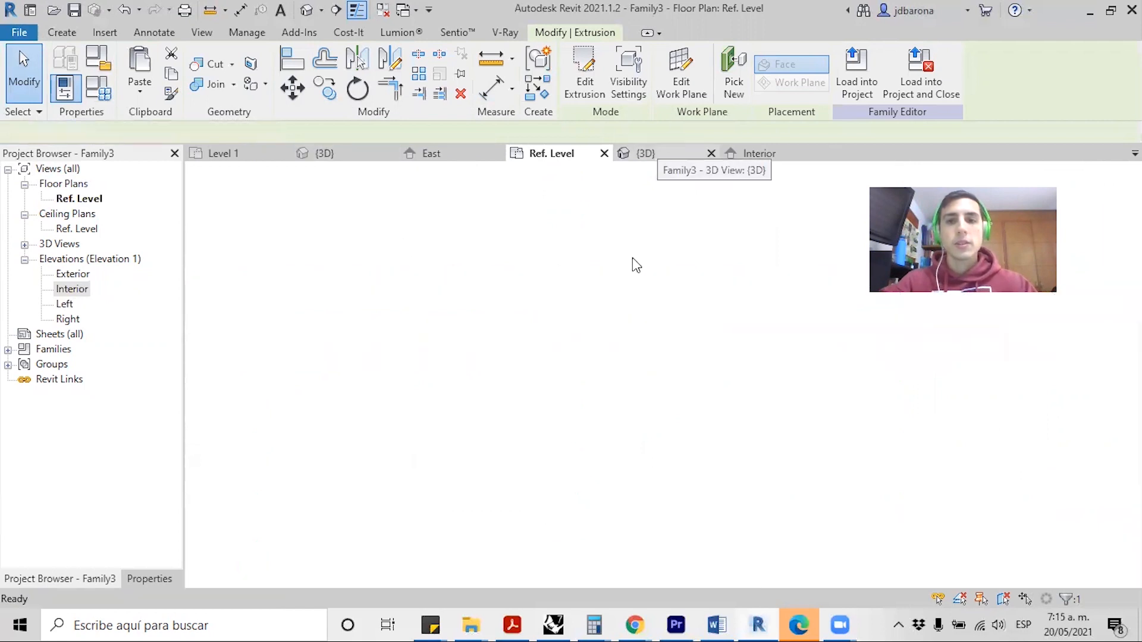
left_click(717, 212)
scroll(562, 386, "up", 2)
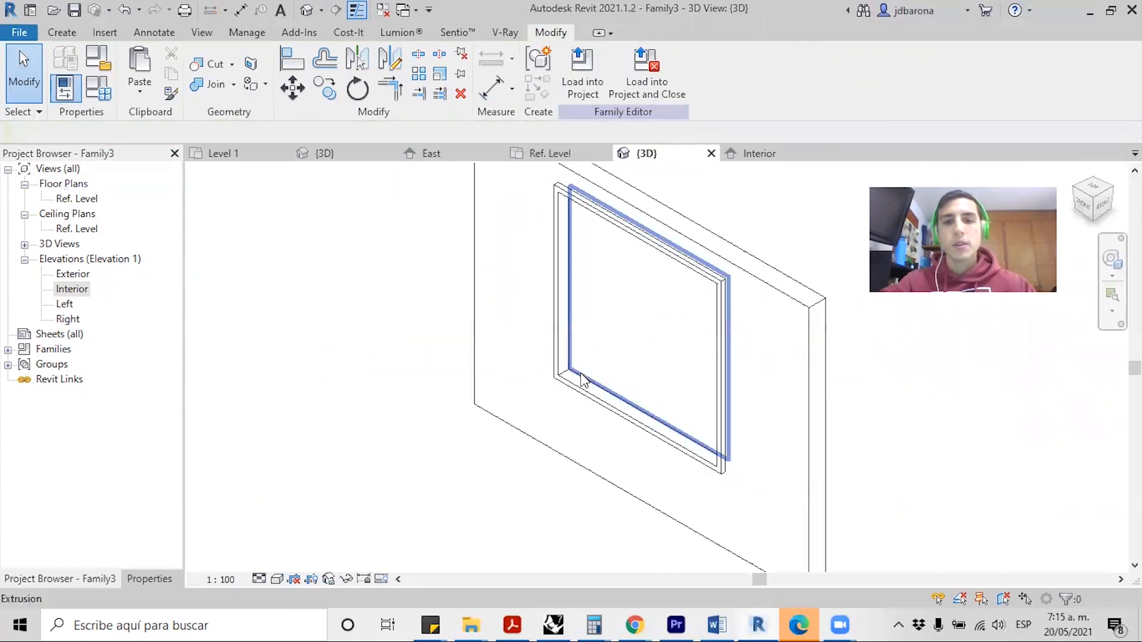
left_click(582, 380)
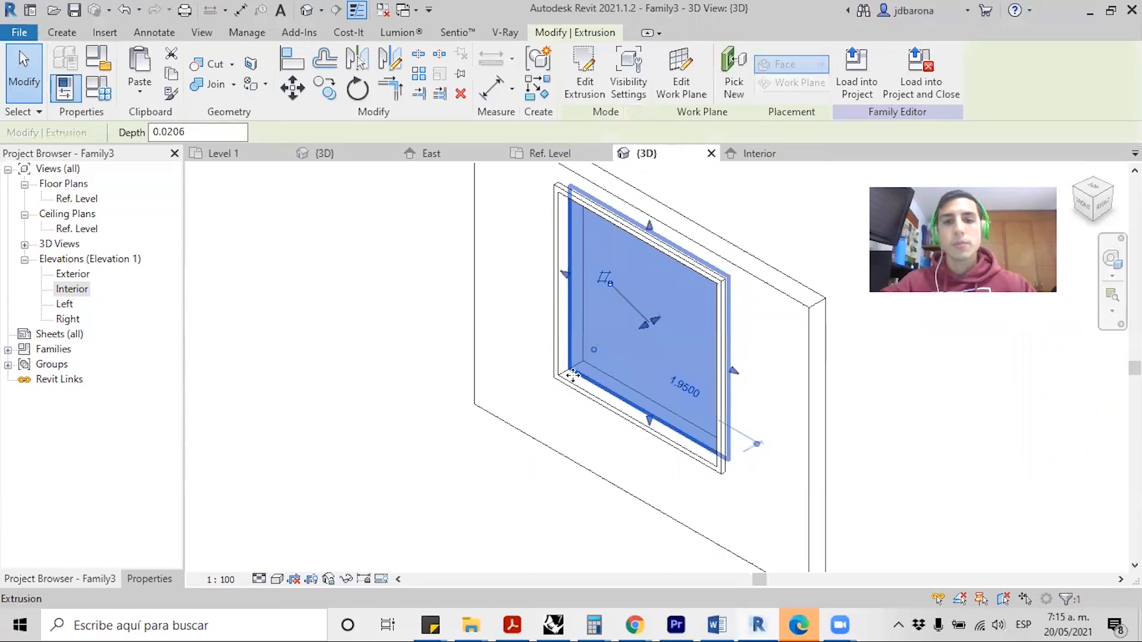
key("Escape")
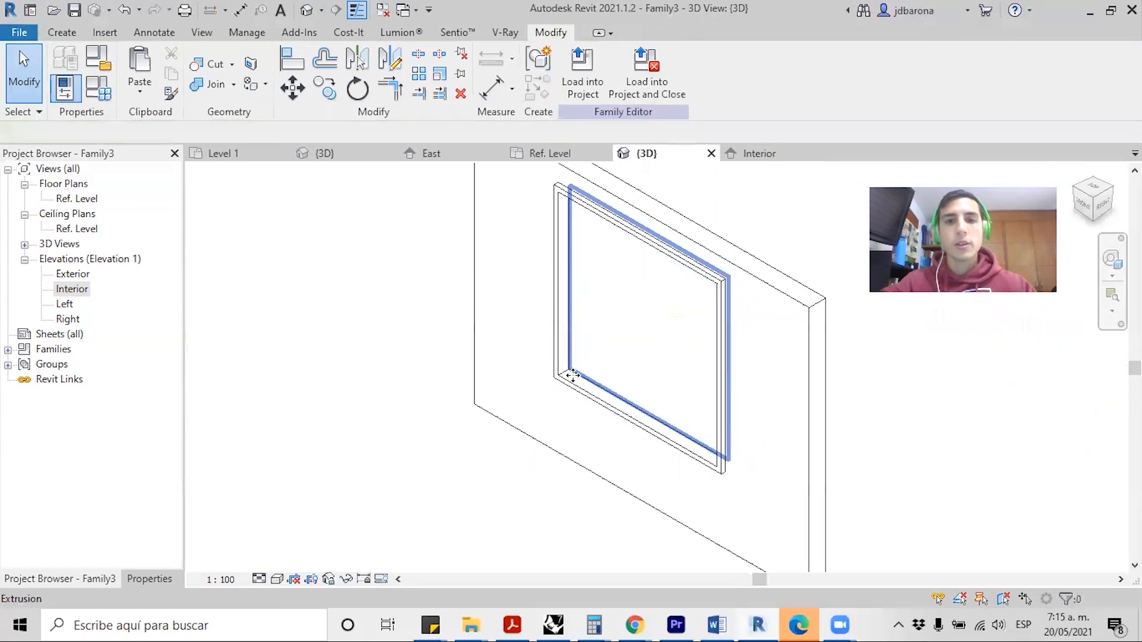
- Set the window's Width dimension to 1.00 in the Ref. Level plan
left_click(546, 154)
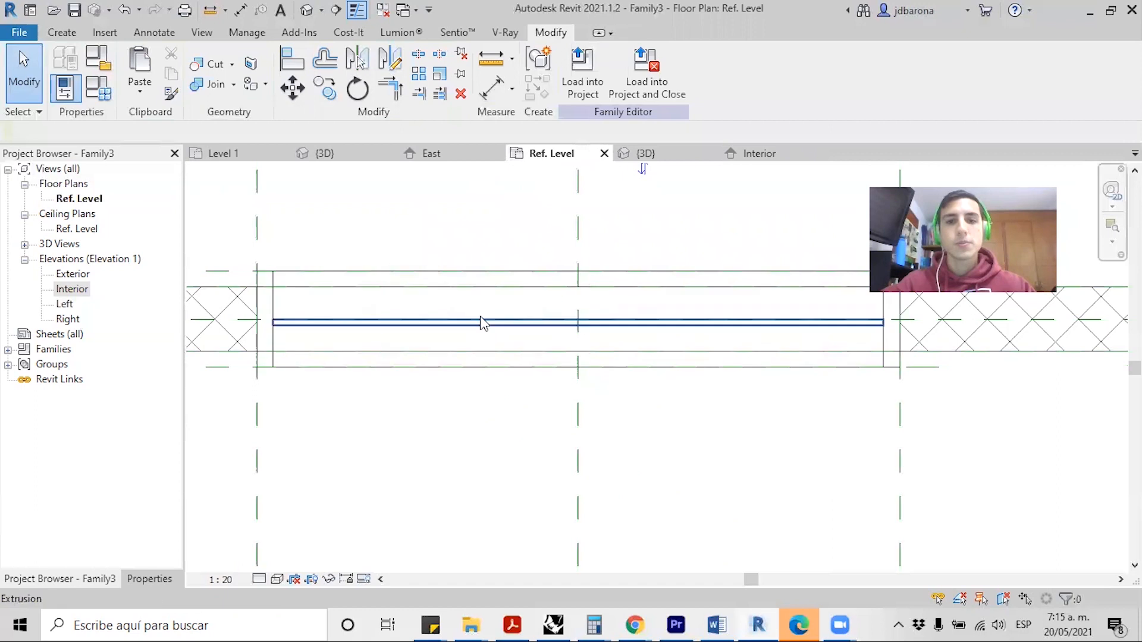
scroll(480, 321, "down", 4)
left_click(538, 467)
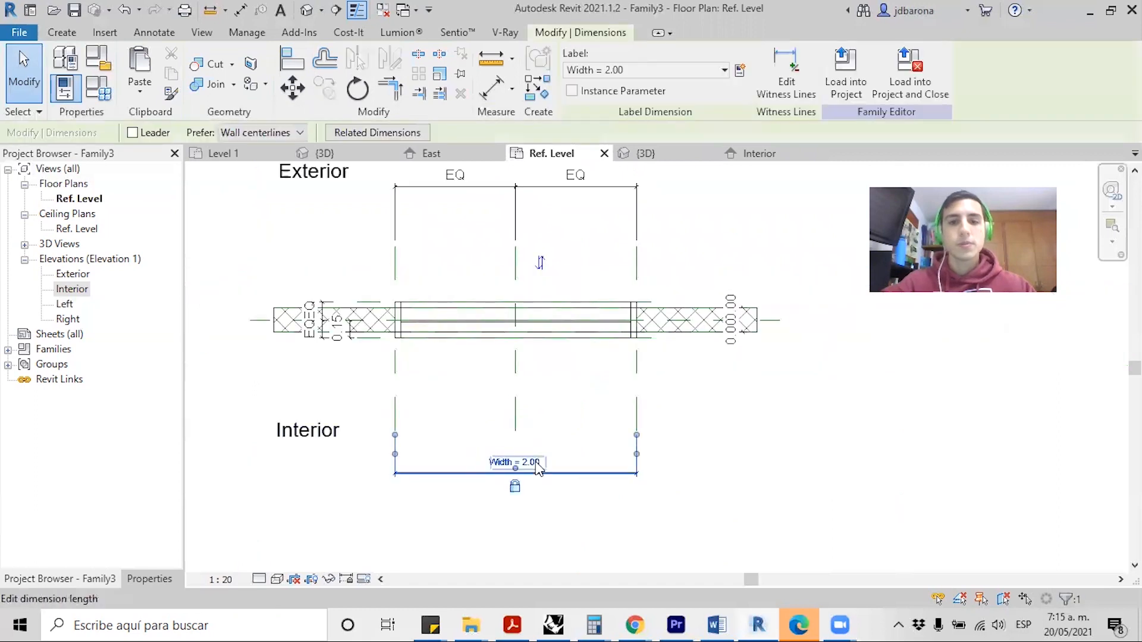
left_click(538, 466)
type("1")
key("Return")
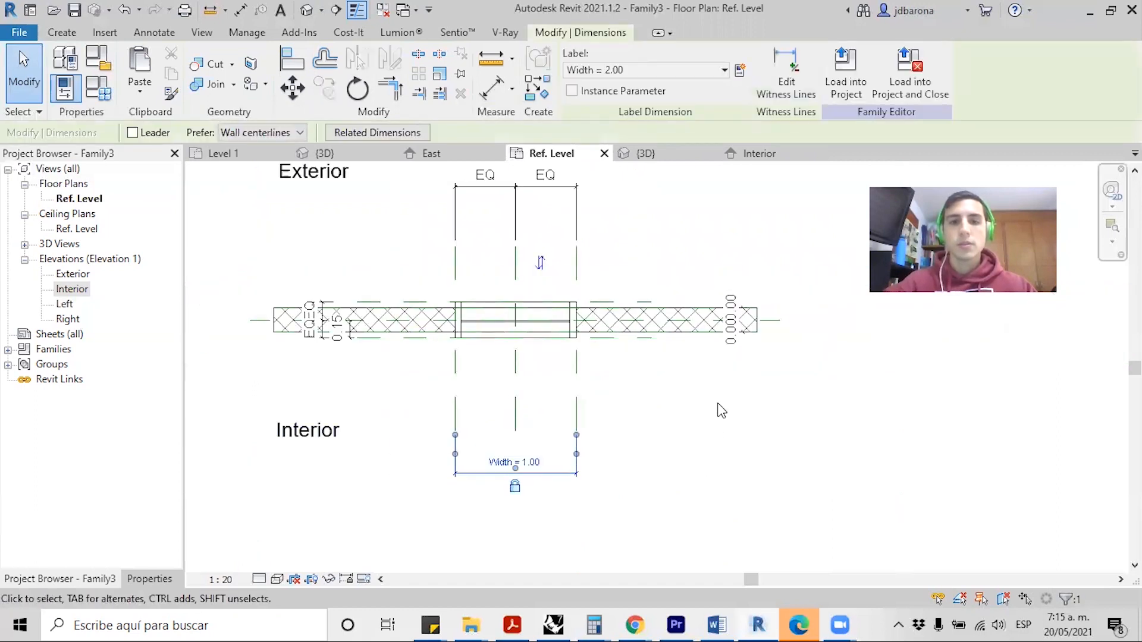
- Examine the narrowed window's frame and panel from both sides in the 3D view
left_click(647, 154)
middle_click_drag(518, 391, 733, 342, "shift")
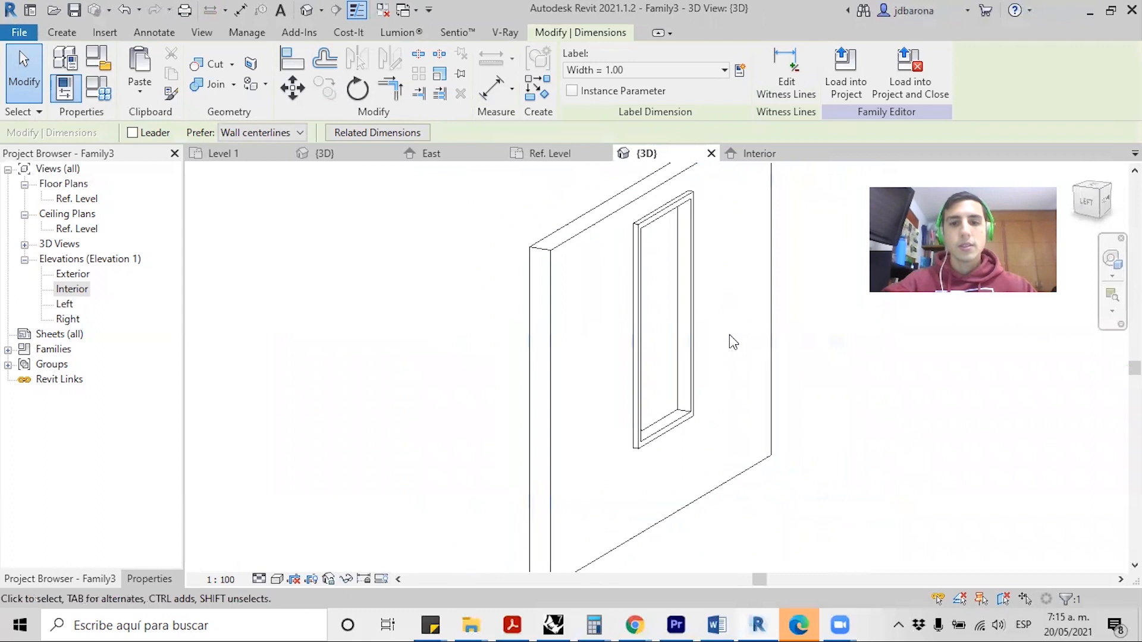
scroll(733, 409, "up", 1)
middle_click_drag(734, 409, 667, 437, "shift")
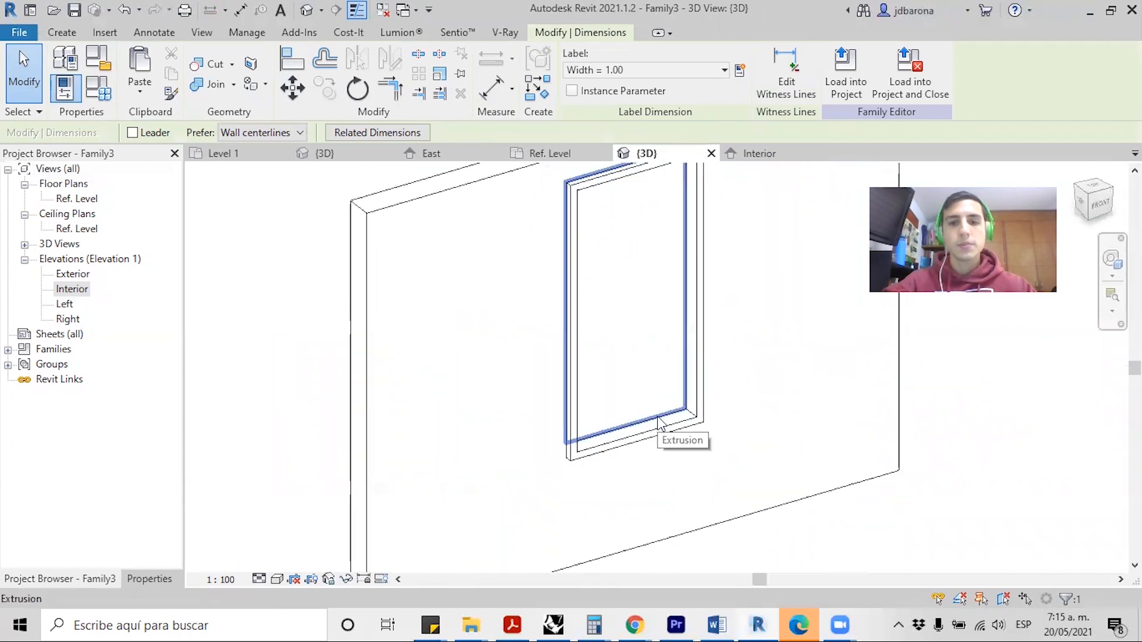
- Assign the Glass material to the inner panel extrusion
left_click(660, 424)
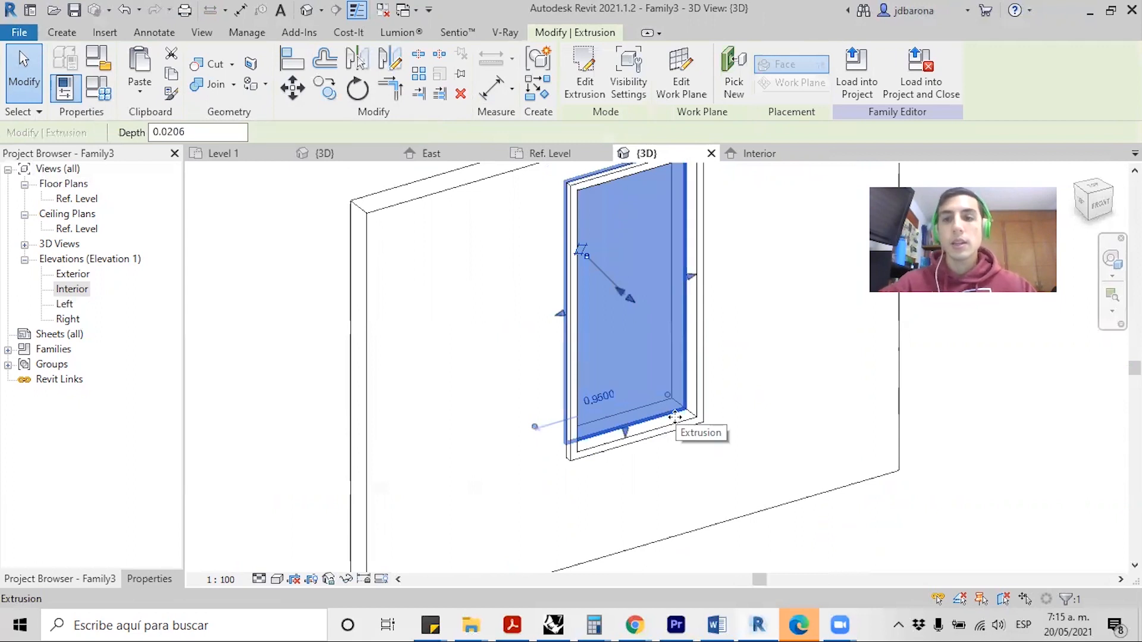
left_click(162, 583)
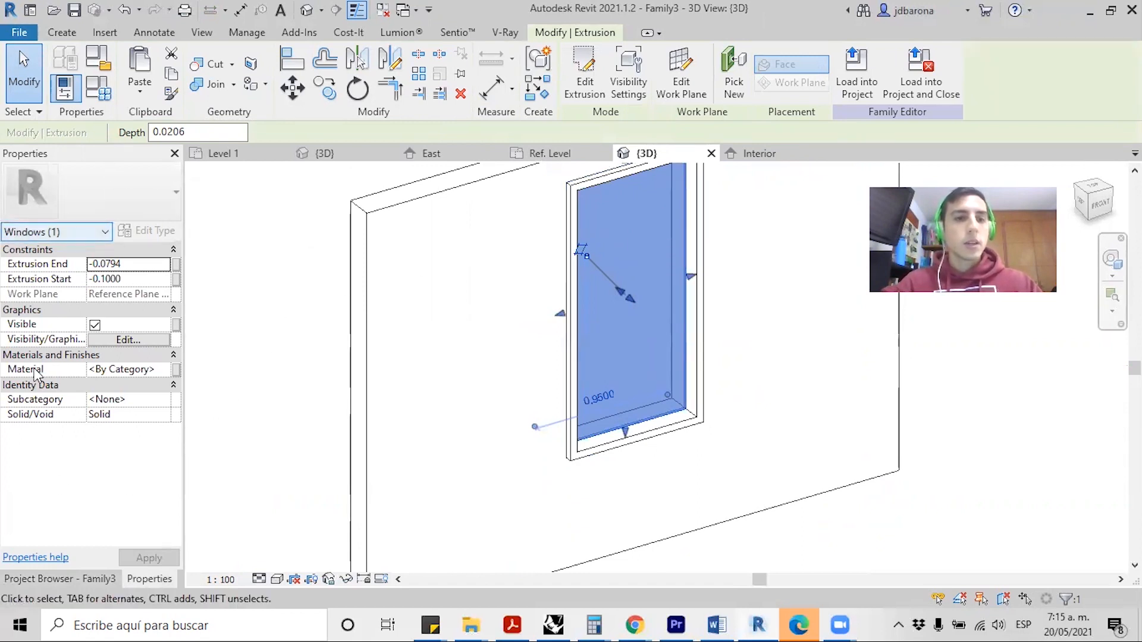
left_click(160, 375)
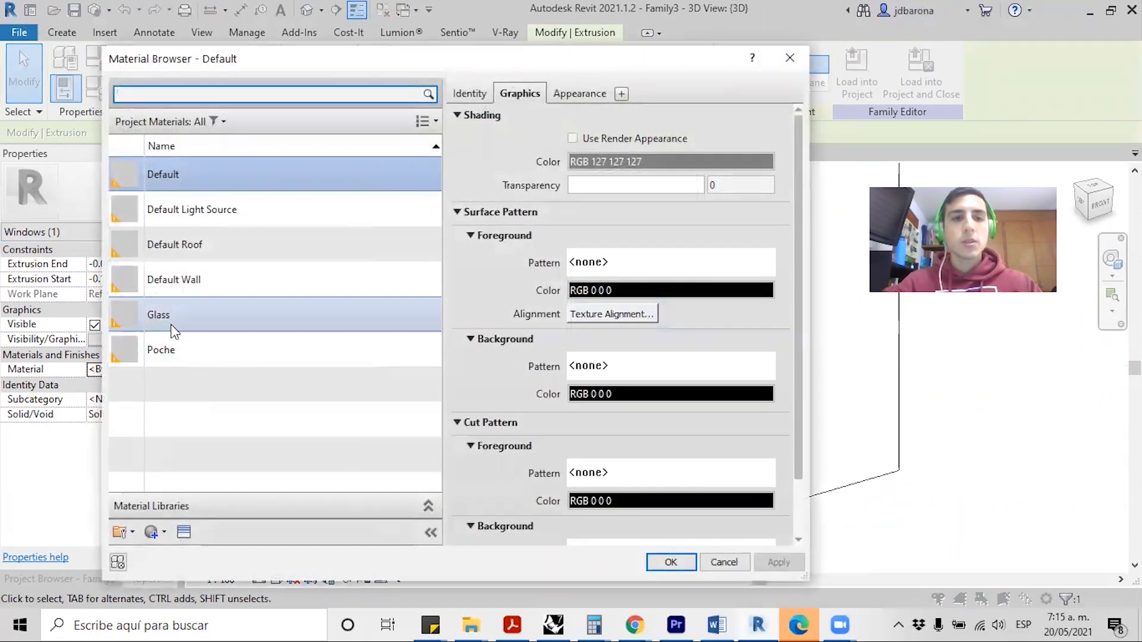
left_click(173, 319)
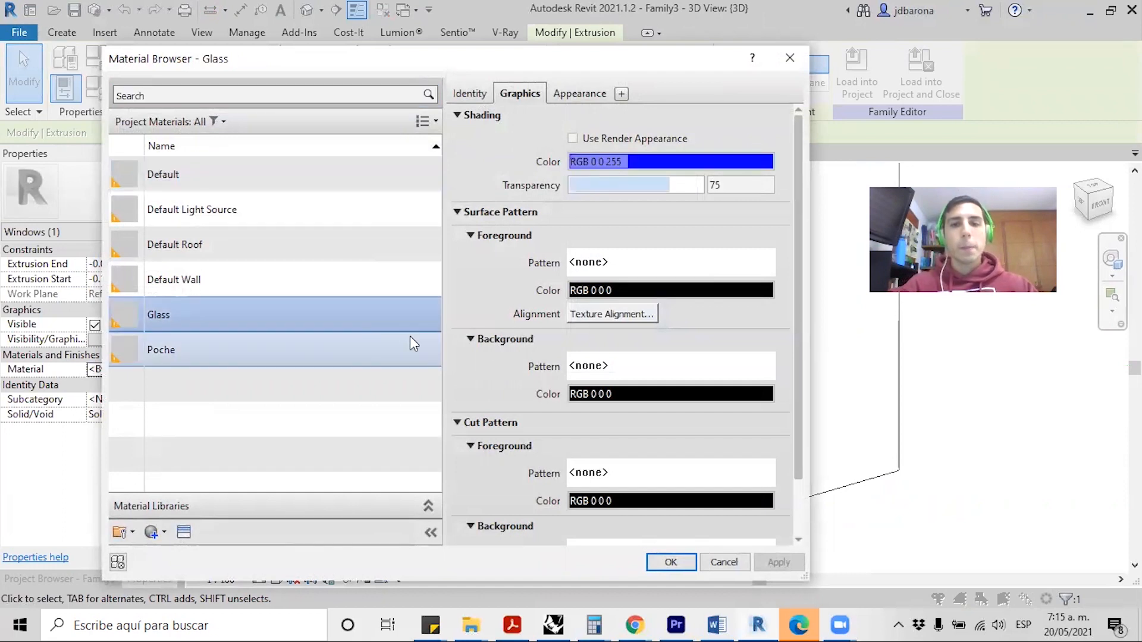
left_click(669, 562)
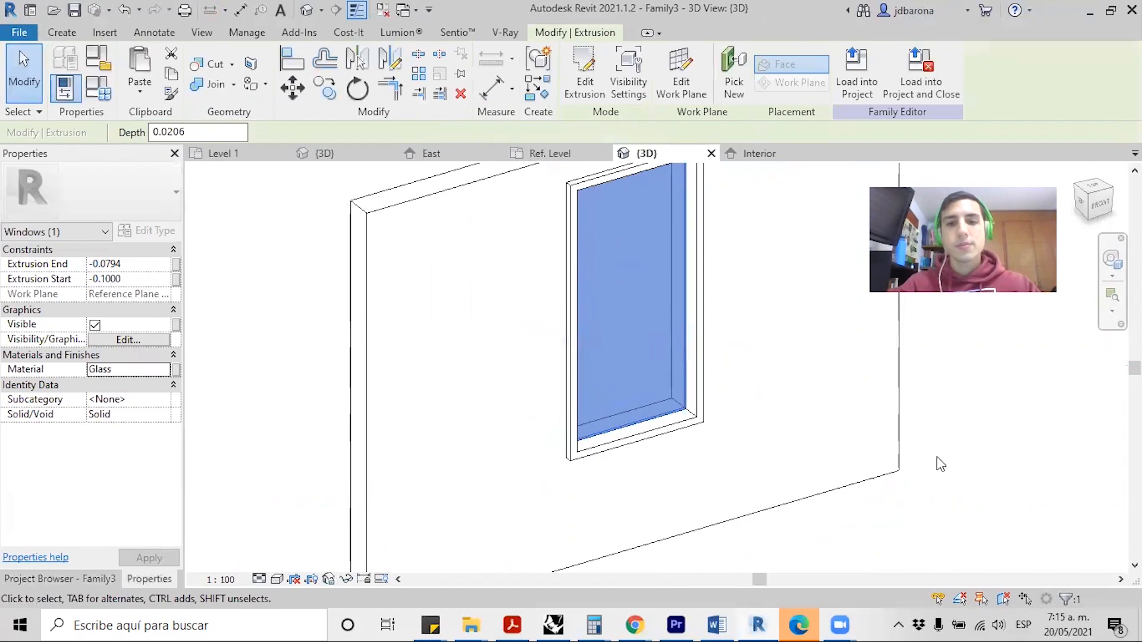
left_click(985, 438)
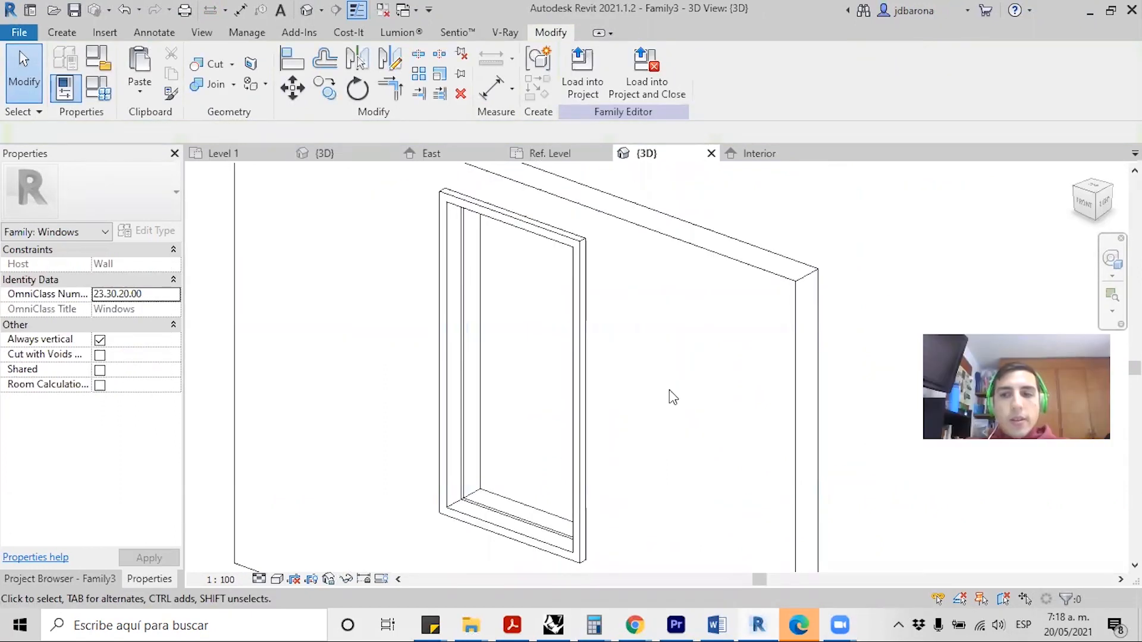
- Open the frame extrusion's material setting and create a new material named Aluminio
left_click(583, 338)
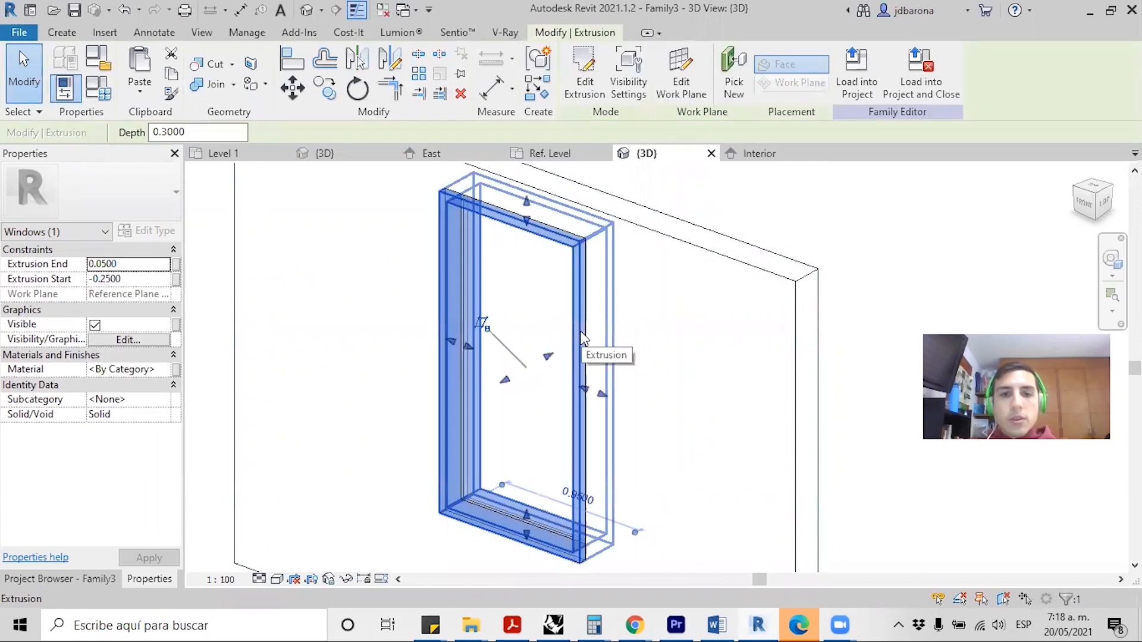
left_click(168, 370)
left_click(167, 371)
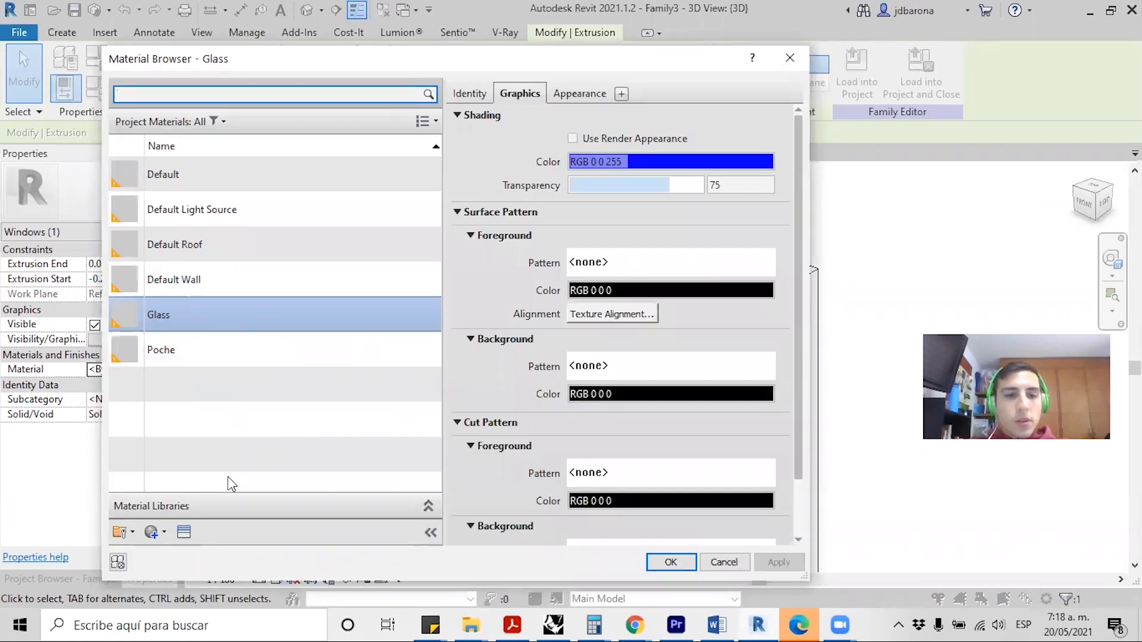
left_click(154, 532)
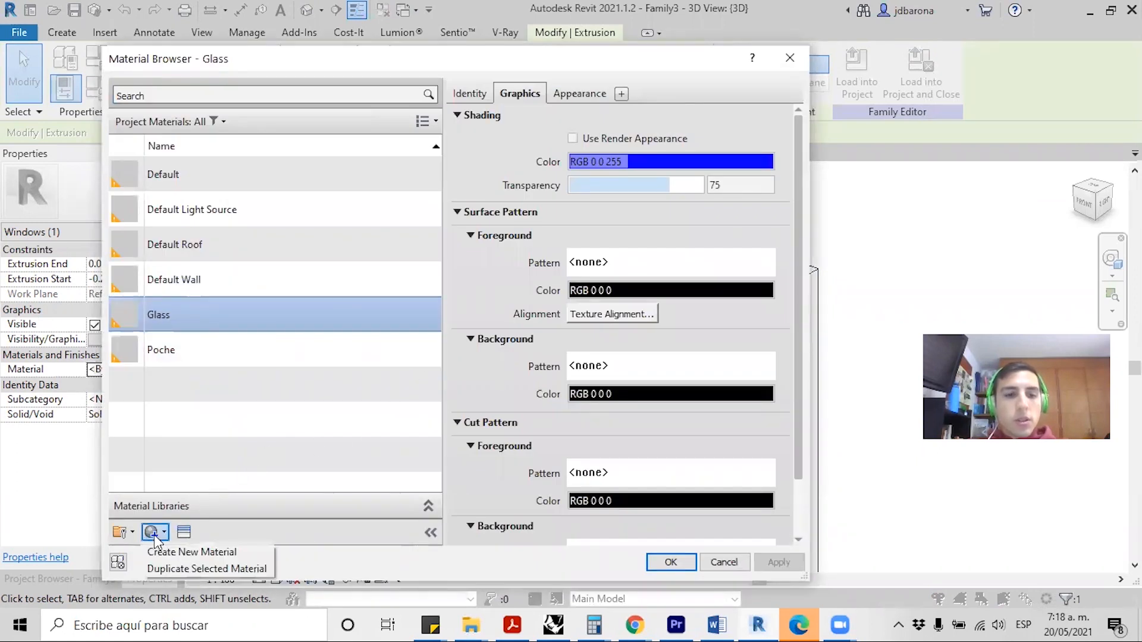
left_click(177, 553)
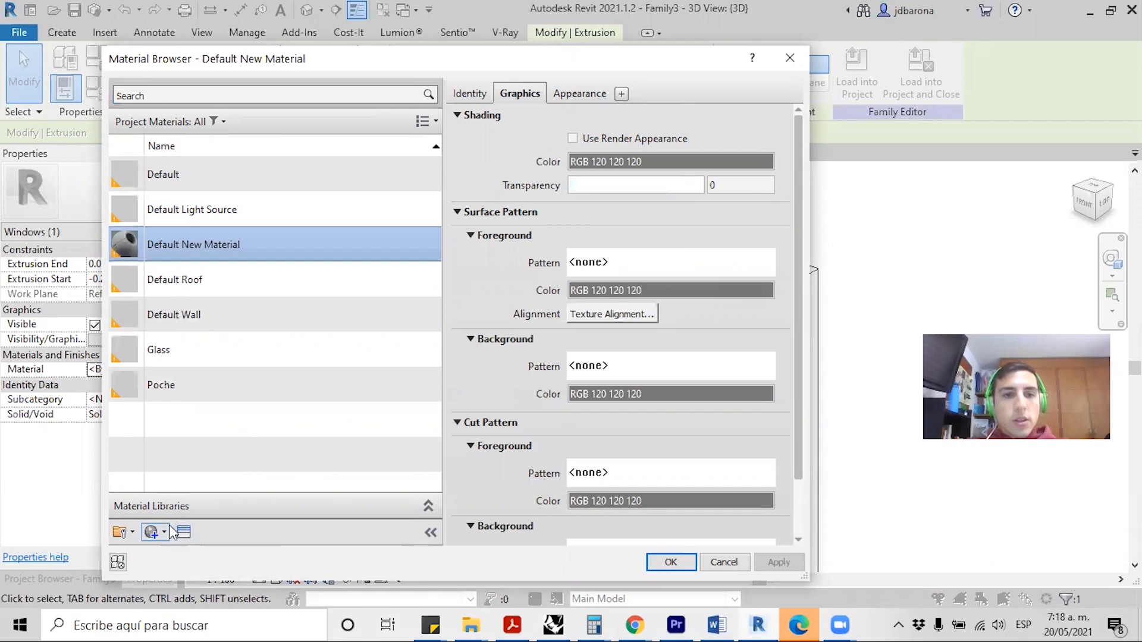
right_click(205, 244)
left_click(245, 287)
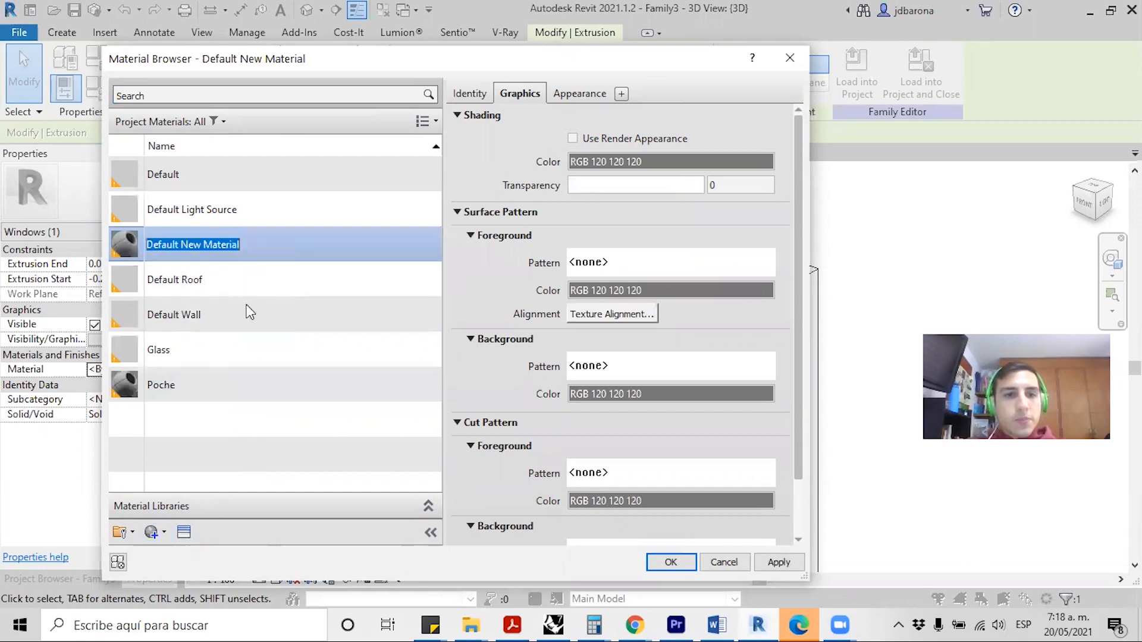
type("Aluminio")
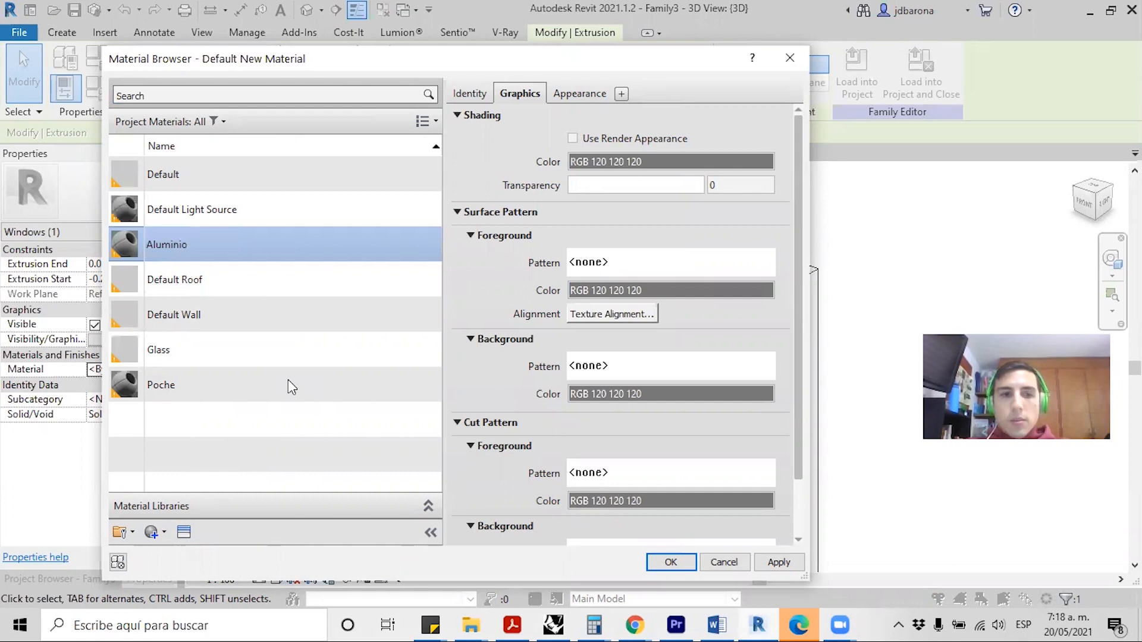
key("Return")
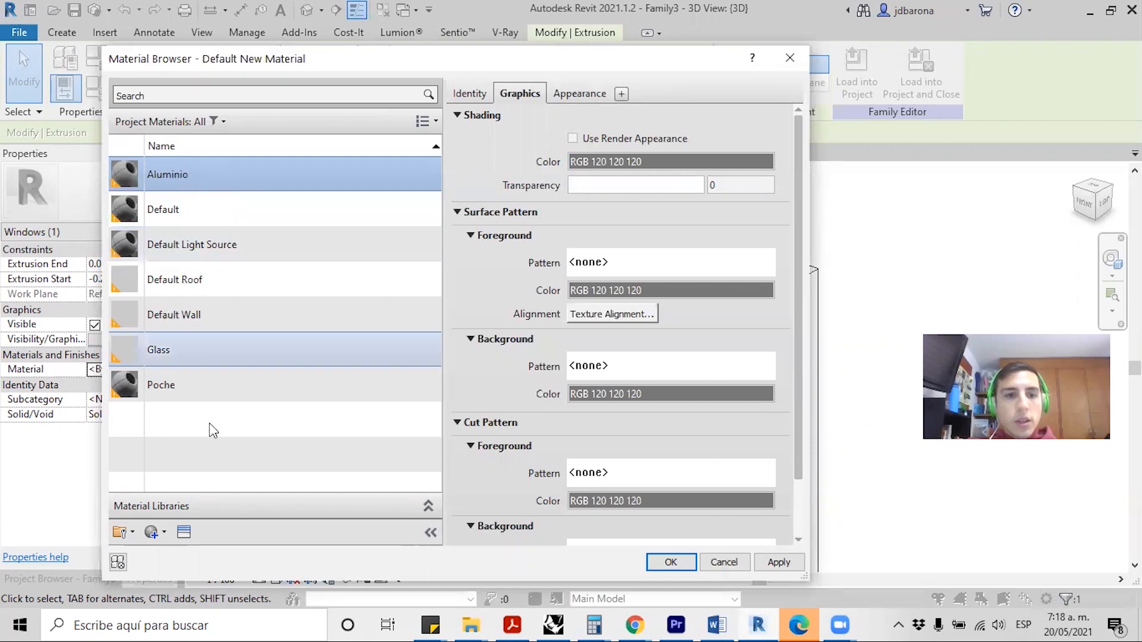
- Search the appearance assets for "alumin" and apply the Glossy (Grey) aluminum appearance to the Aluminio material
left_click(184, 533)
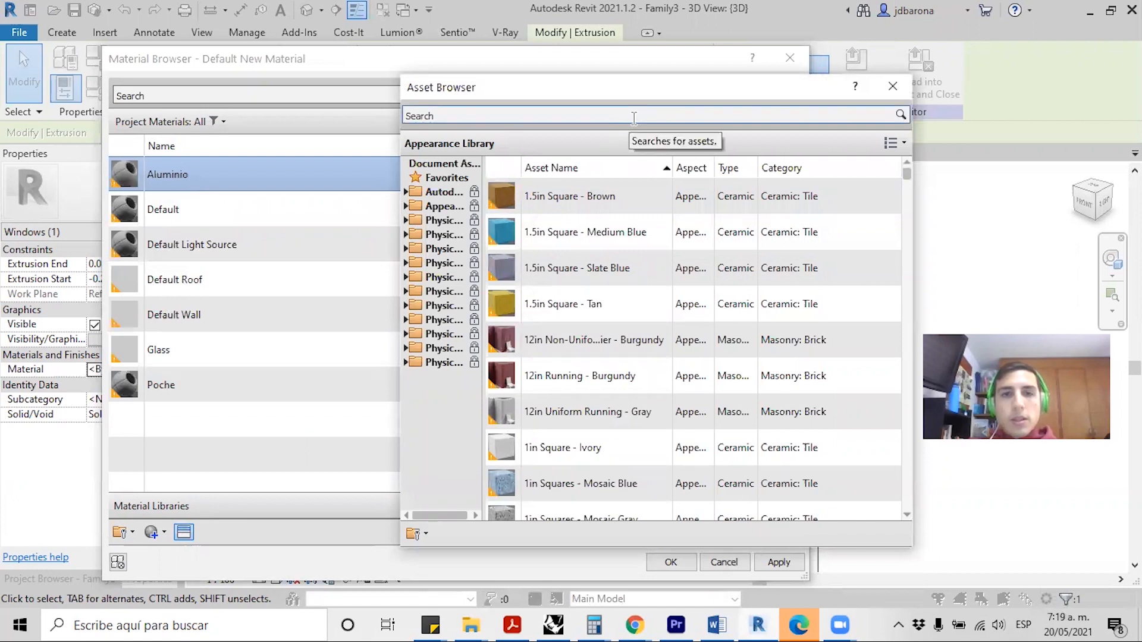
left_click(635, 117)
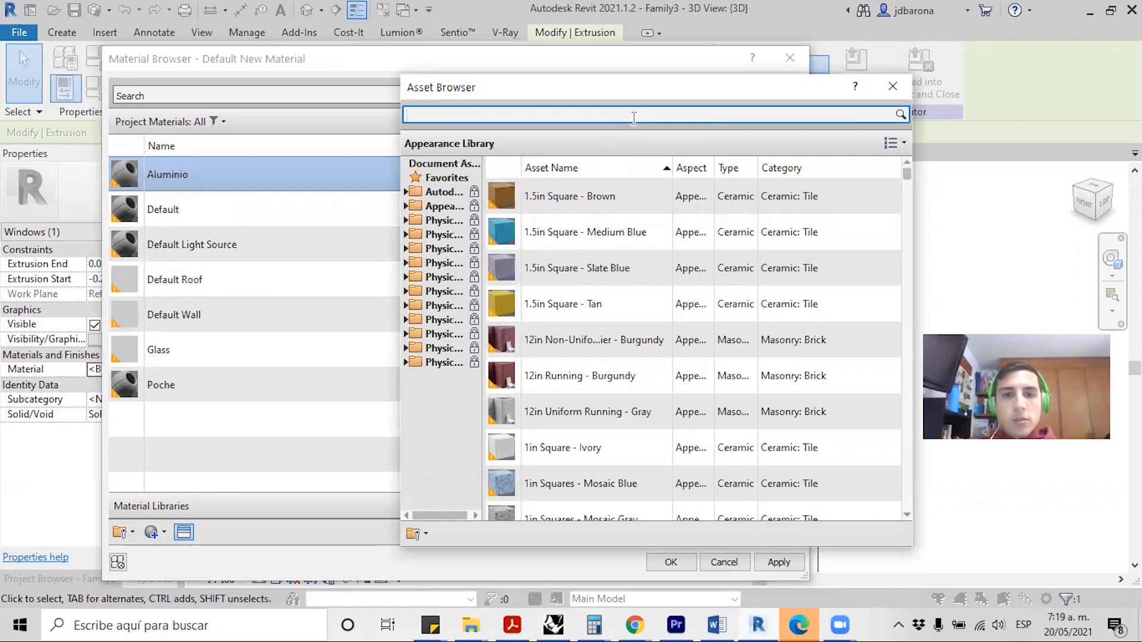
type("alumin")
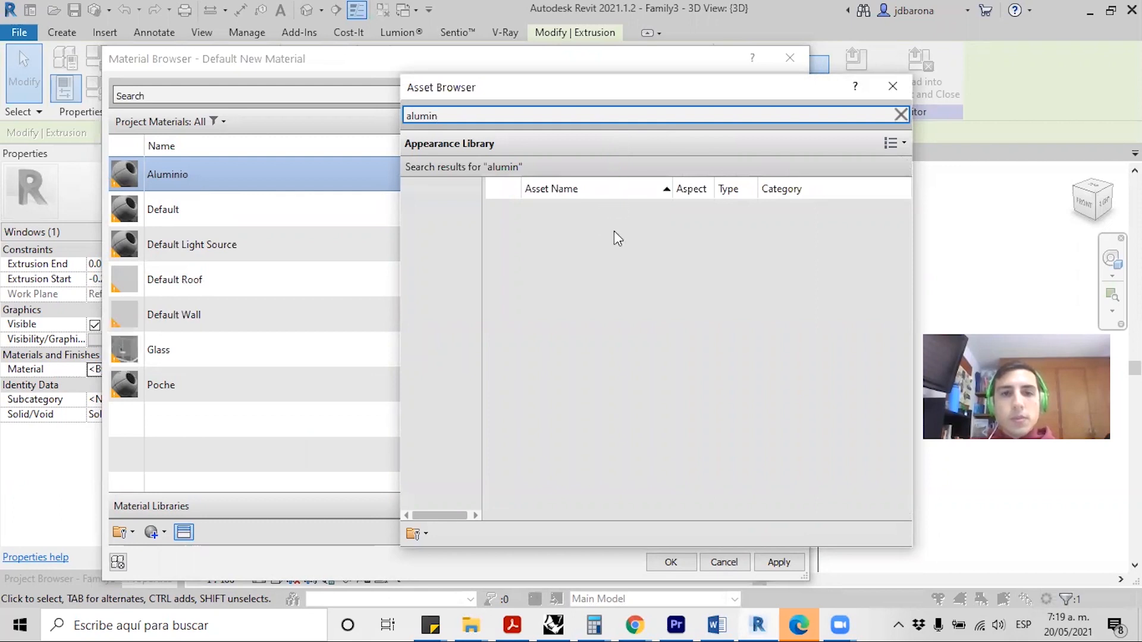
left_click(559, 330)
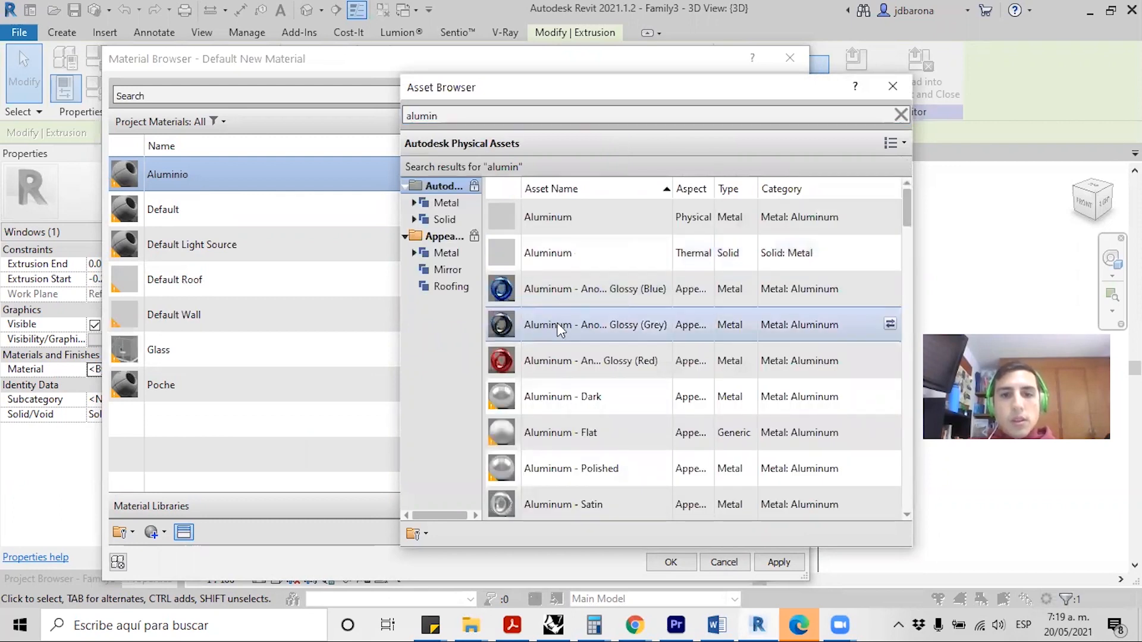
left_click(890, 325)
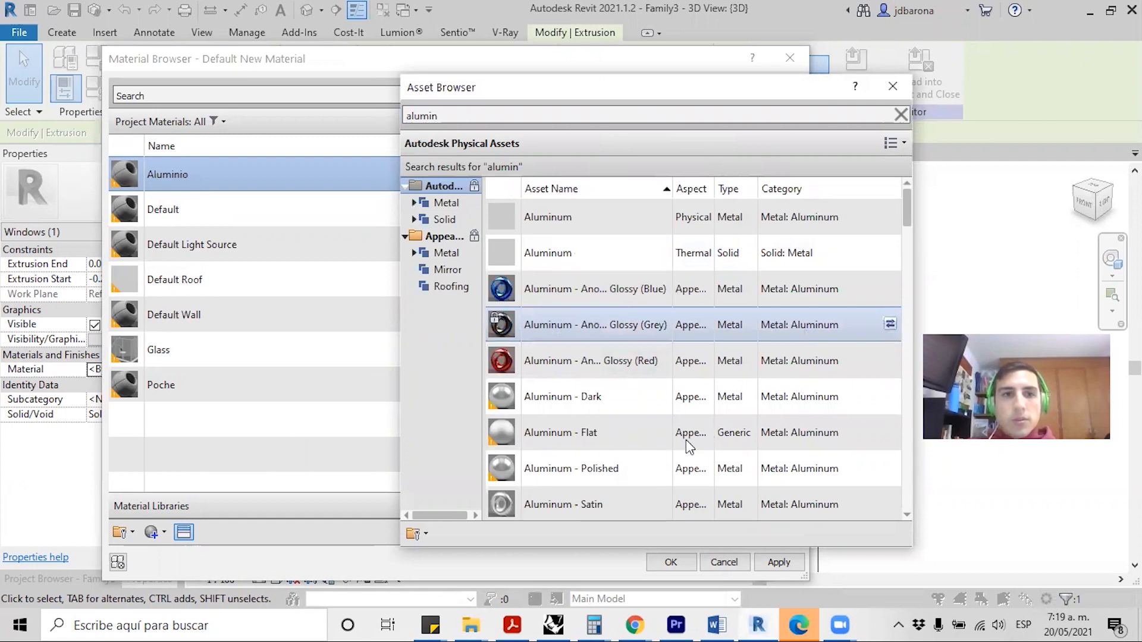
scroll(635, 505, "down", 1)
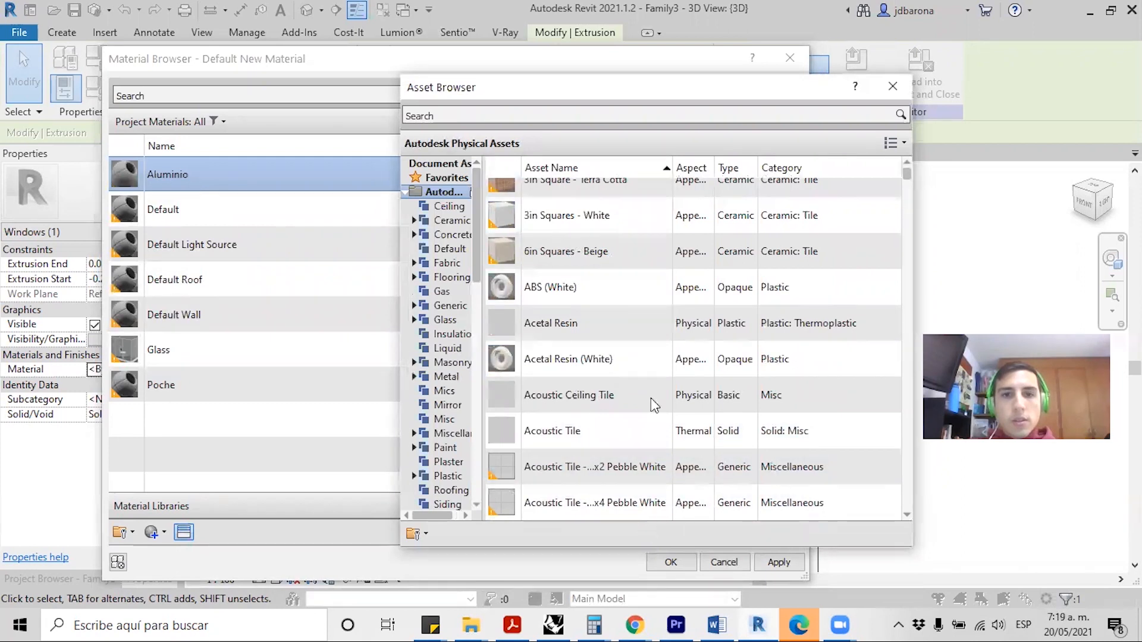
- Turn on Use Render Appearance for the Aluminio material's shading and assign the material to the frame extrusion
scroll(650, 398, "up", 1)
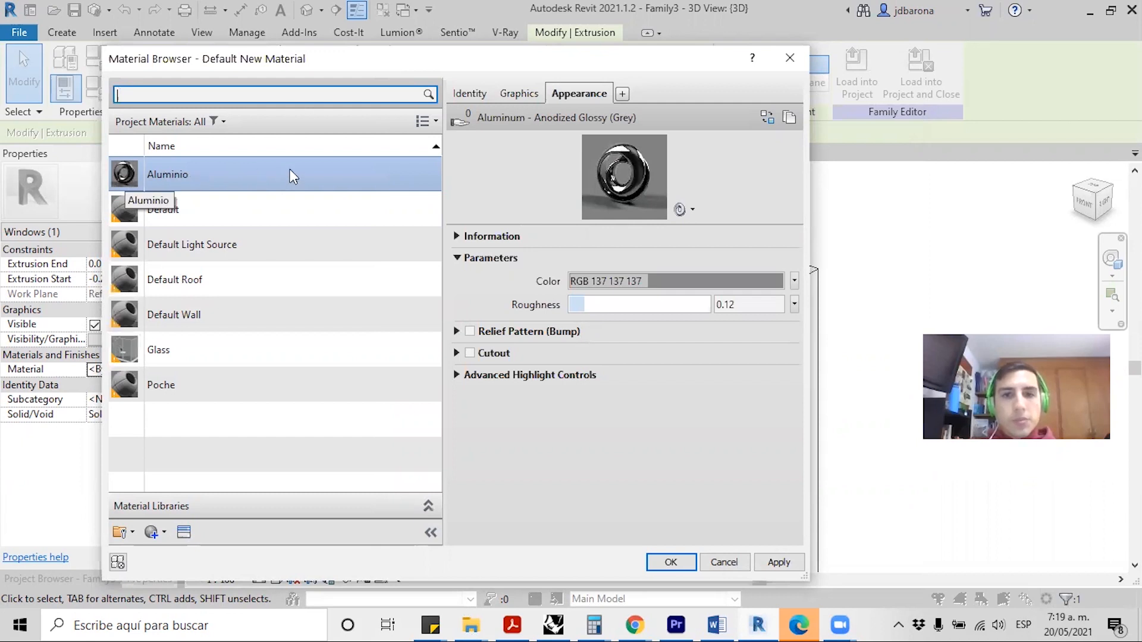
left_click(534, 95)
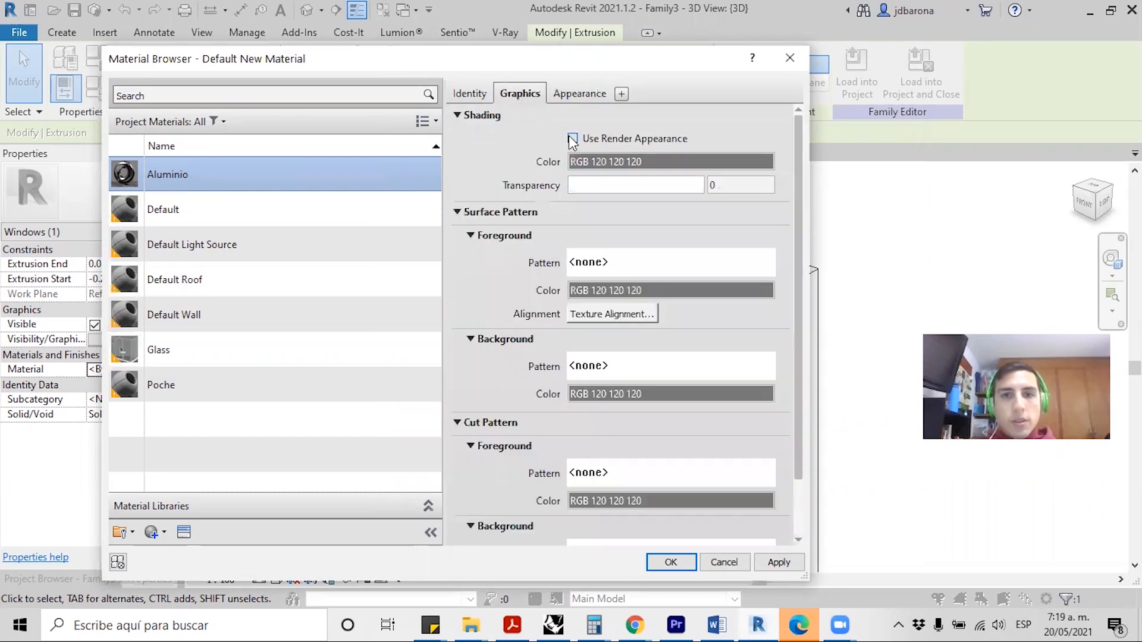
left_click(573, 139)
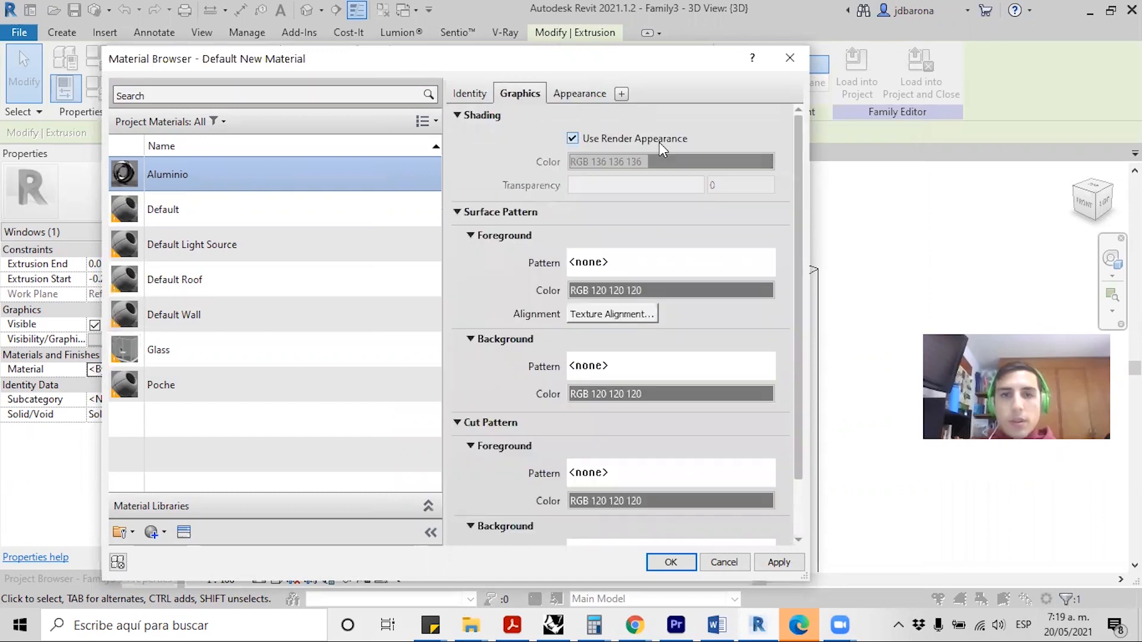
left_click(670, 562)
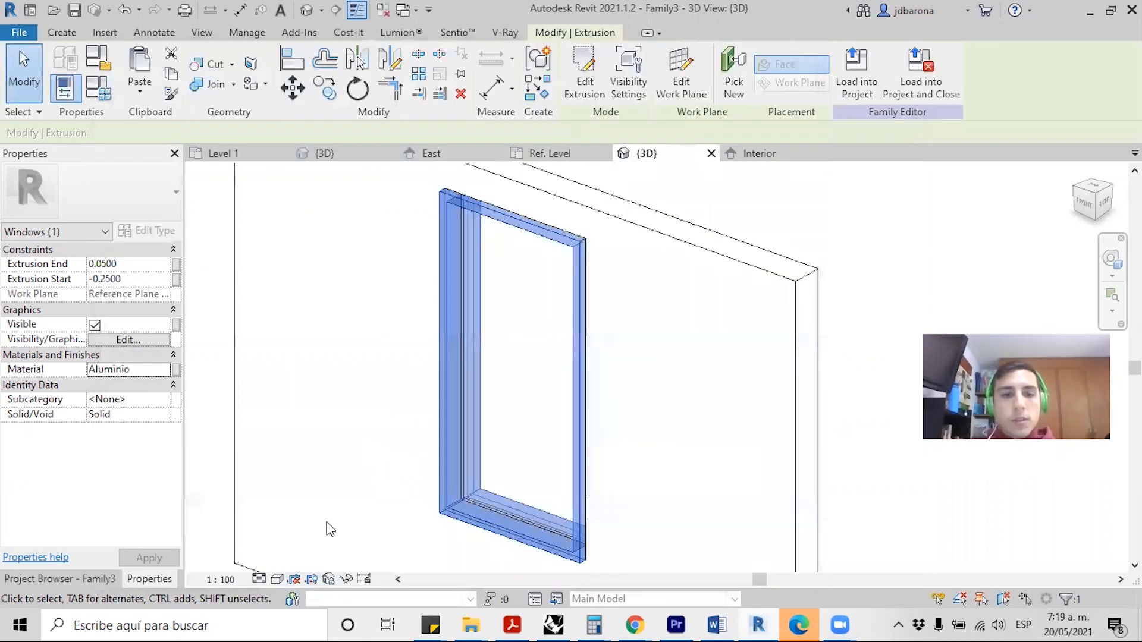
- Set the 3D view's visual style to Consistent Colors and view the window and wall from the front
left_click(292, 565)
left_click(279, 579)
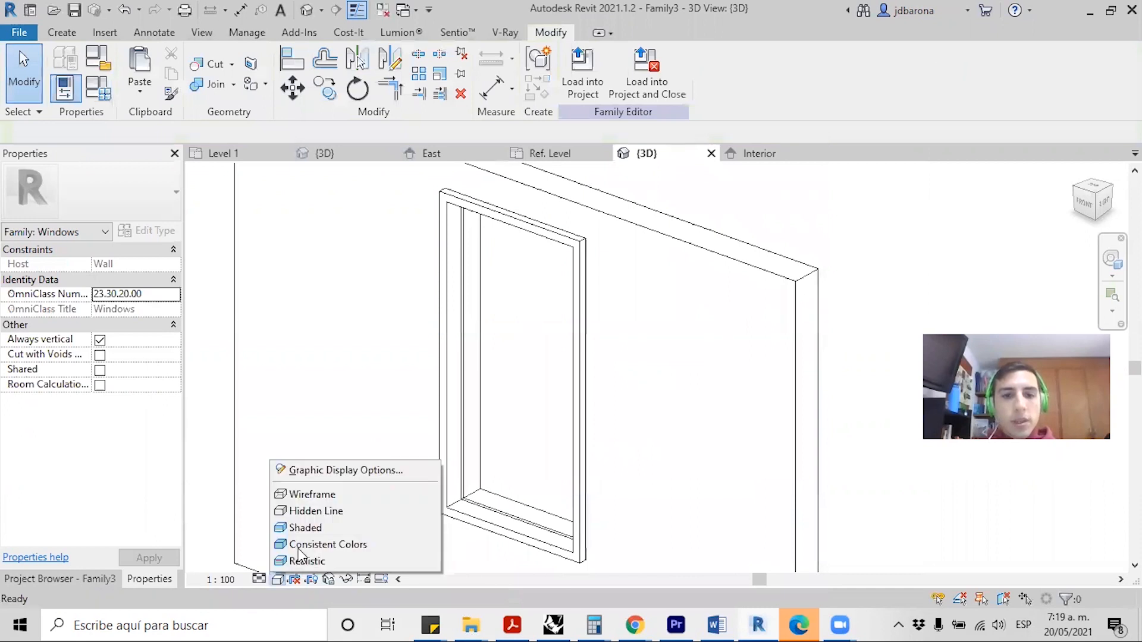
left_click(299, 548)
scroll(325, 422, "down", 3)
middle_click_drag(333, 411, 424, 425, "shift")
scroll(519, 429, "up", 3)
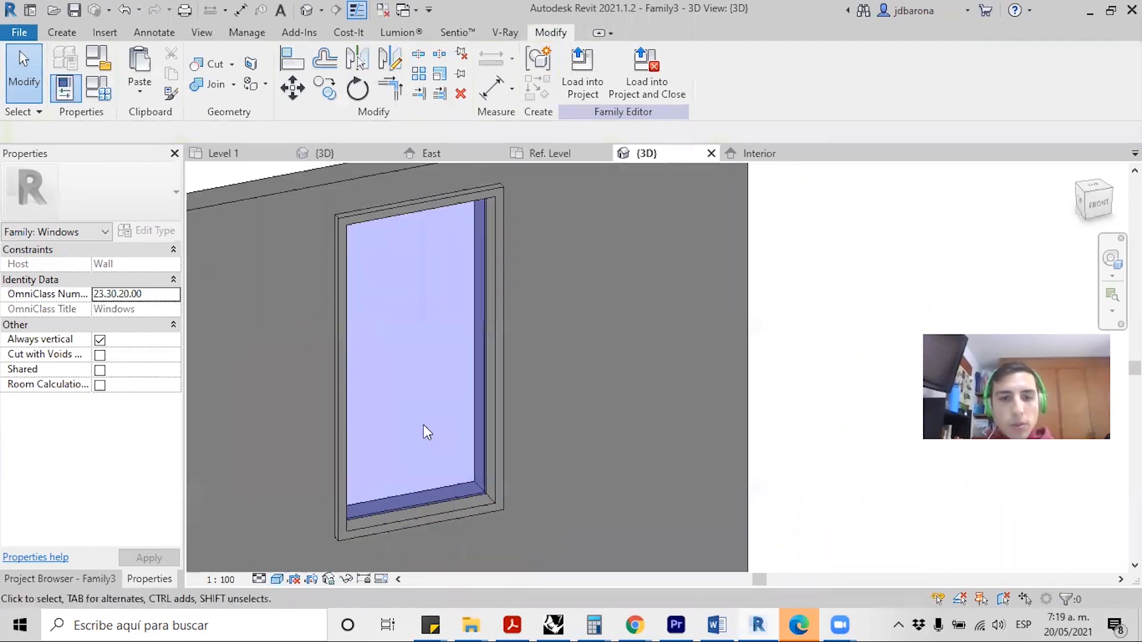
scroll(438, 423, "down", 3)
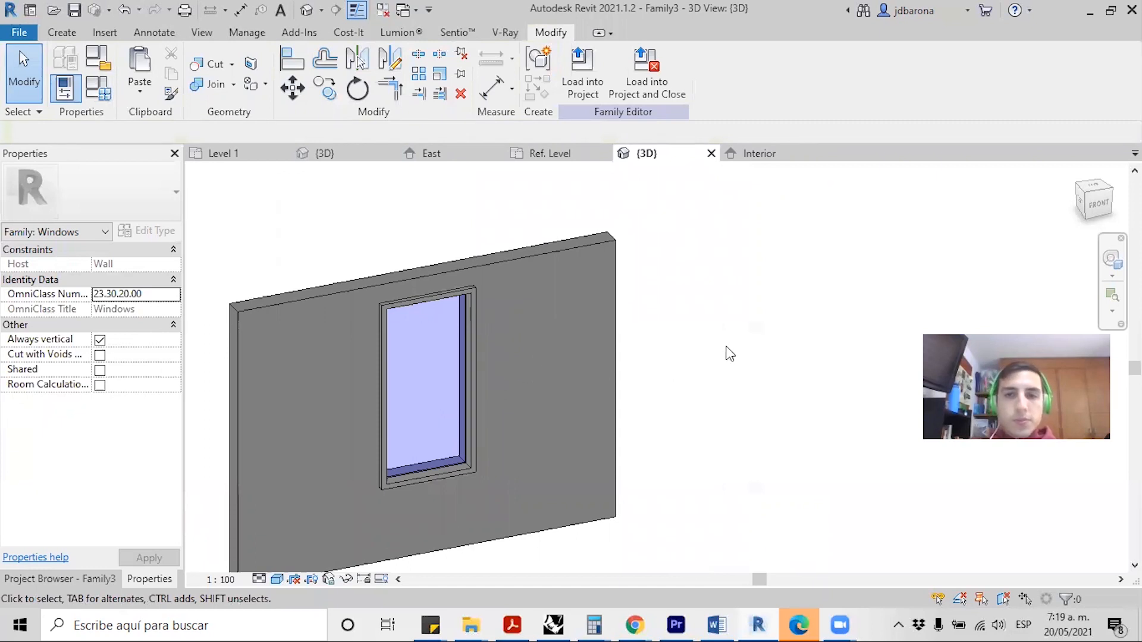
- Check the materials assigned to the inner panel and frame extrusions in the 3D view
left_click(412, 470)
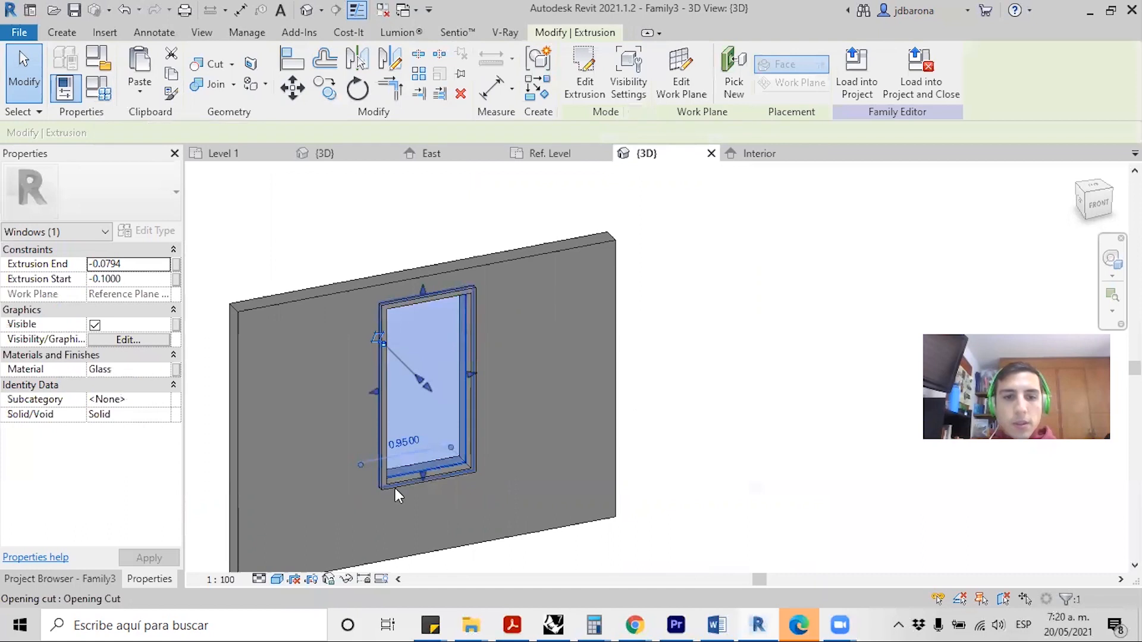
left_click(384, 489)
key("Escape")
scroll(384, 489, "up", 2)
left_click(387, 481)
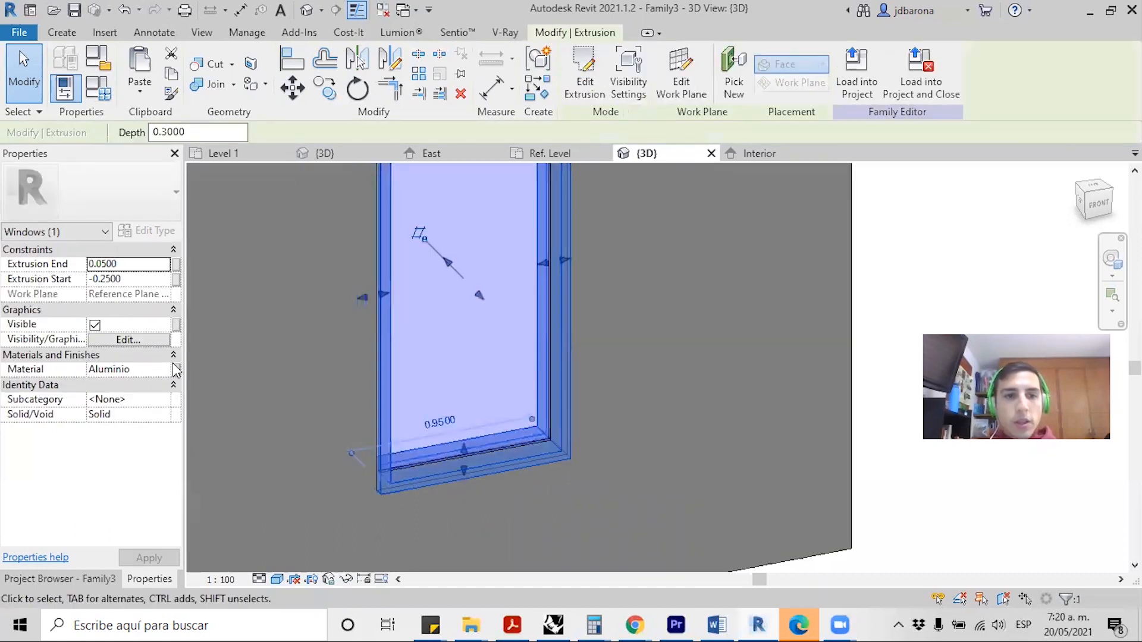
scroll(595, 446, "down", 2)
middle_click_drag(595, 446, 619, 445, "shift")
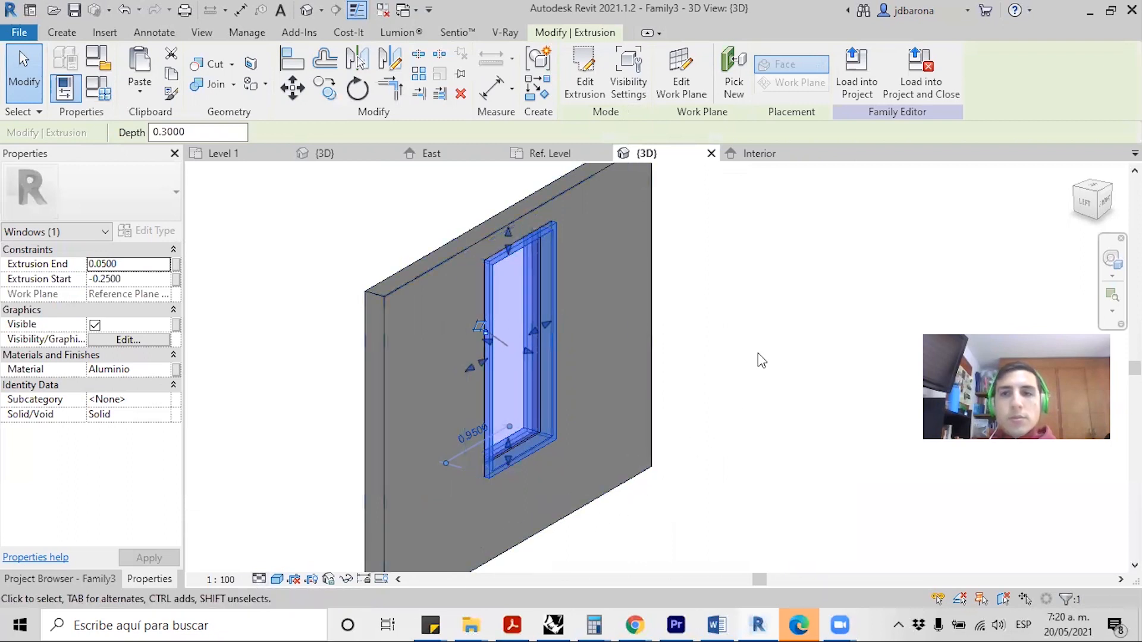
left_click(911, 89)
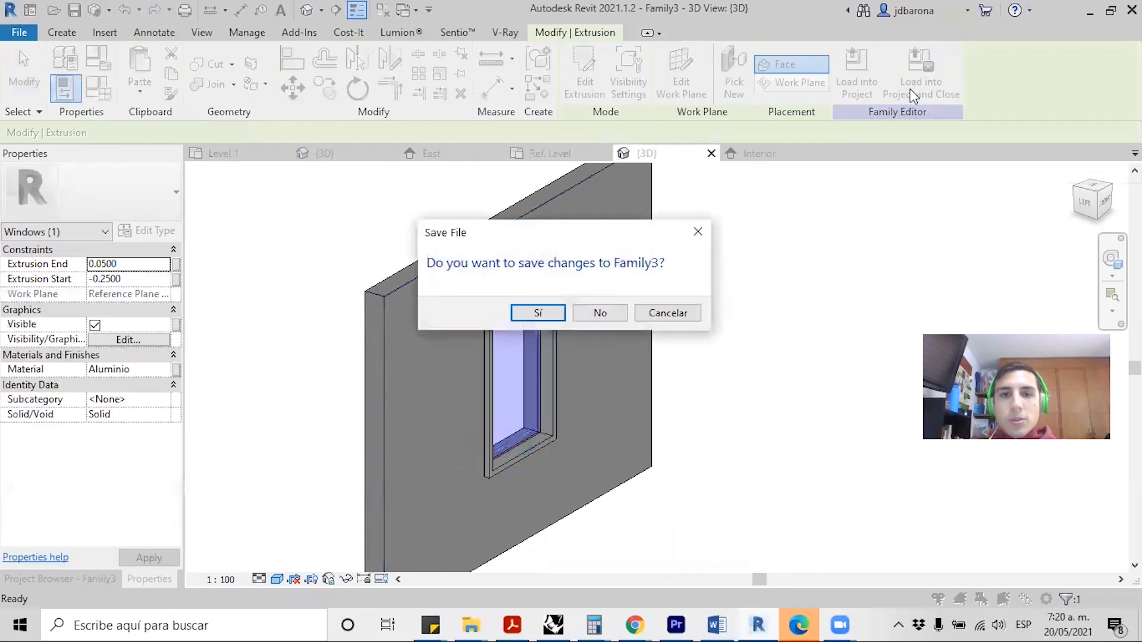
left_click(538, 313)
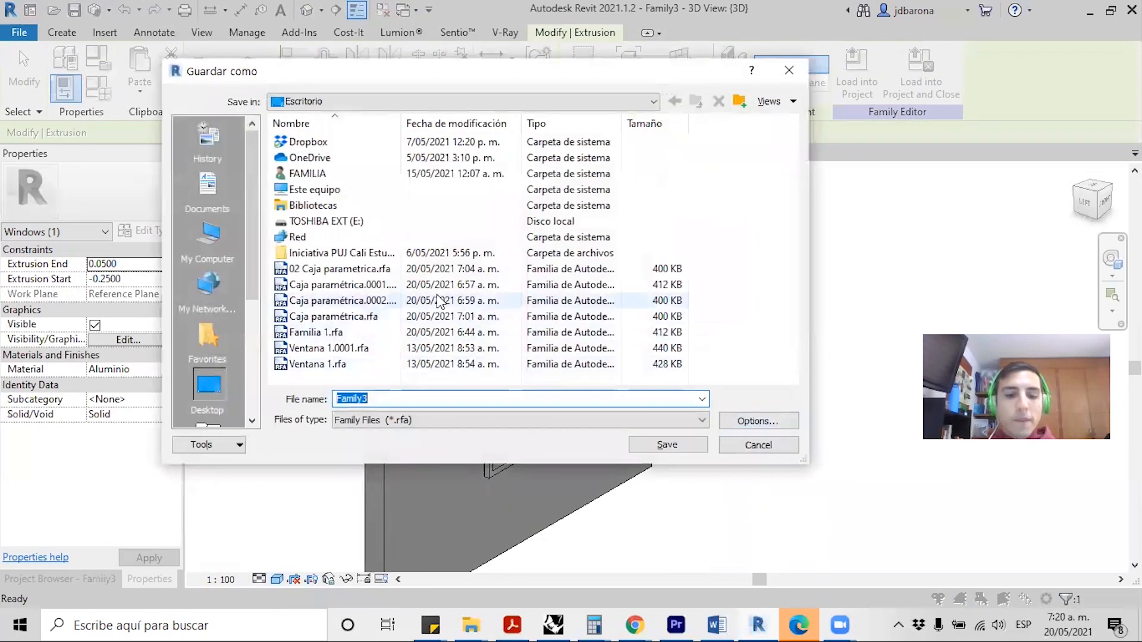
type("Ve")
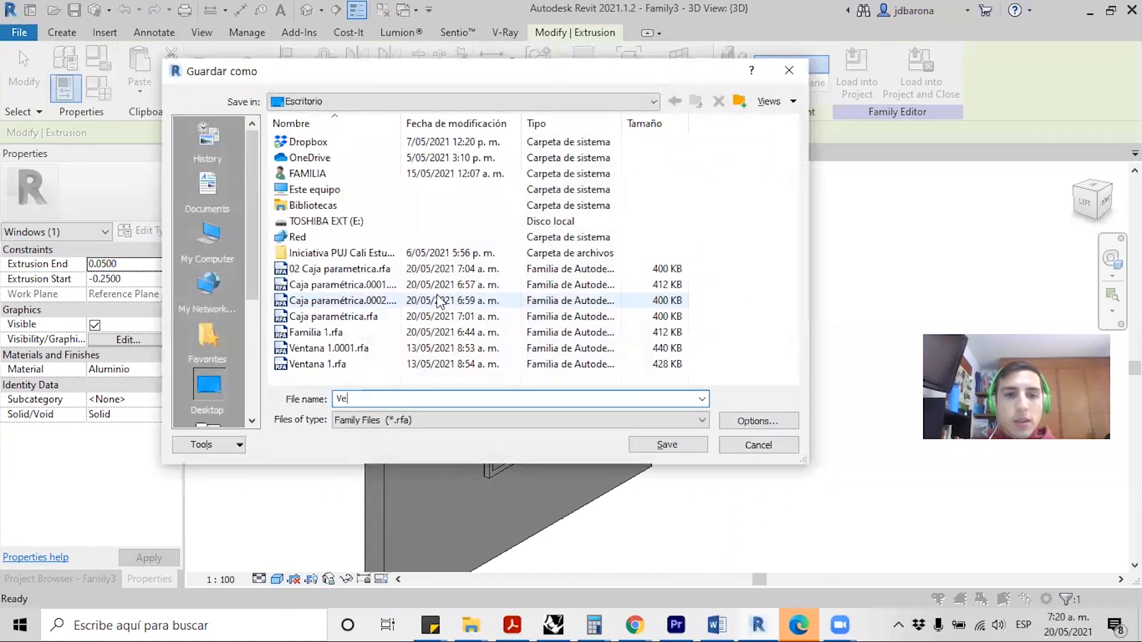
type("tntana parametrica")
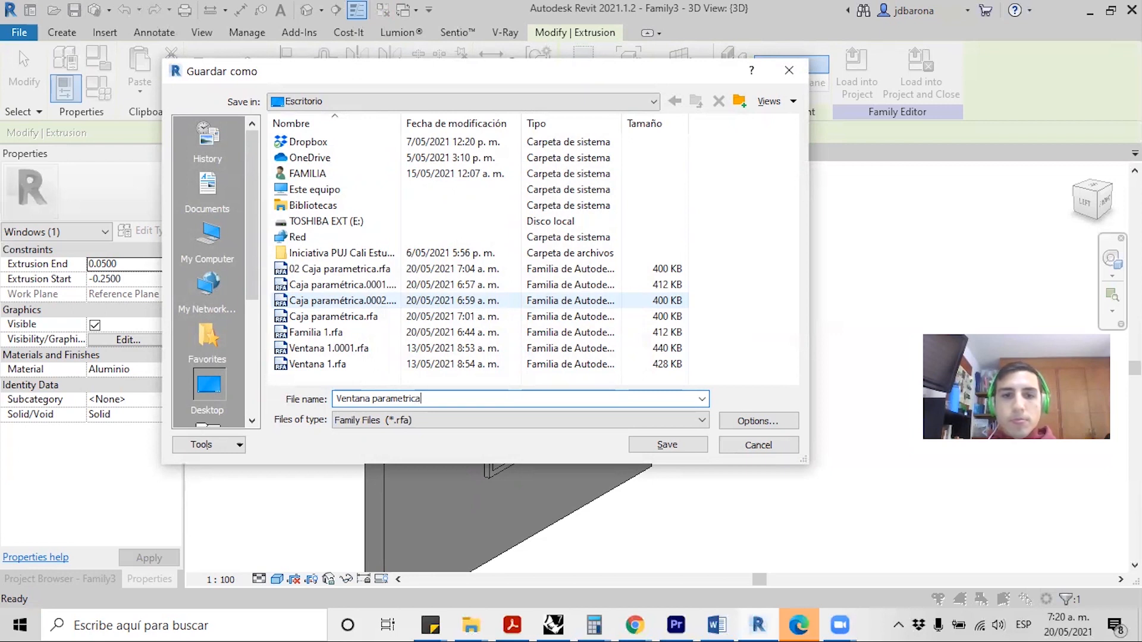
key("Return")
key("Escape")
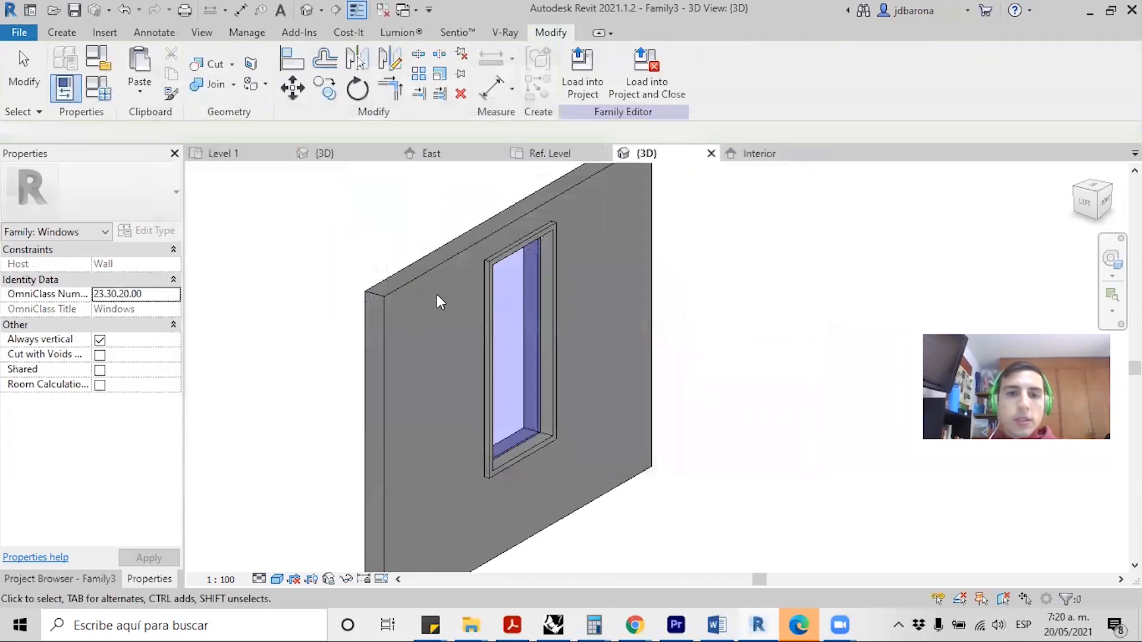
- Create a family type named Ventana 1*2, keeping height 2.0000 and width 1.0000, and apply it
left_click(537, 259)
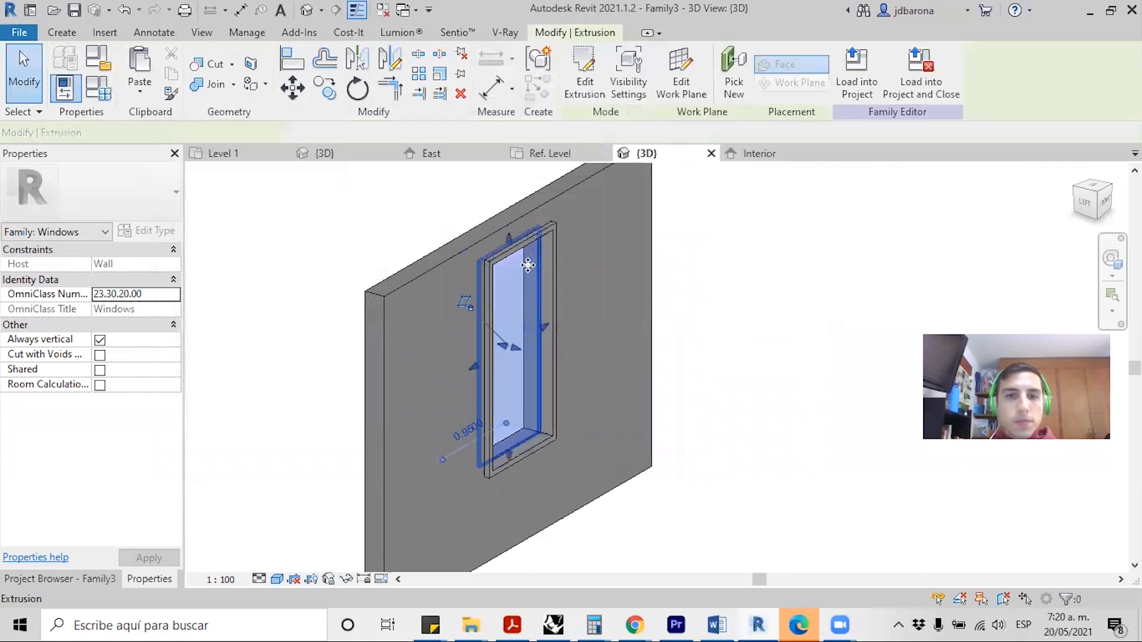
left_click(100, 89)
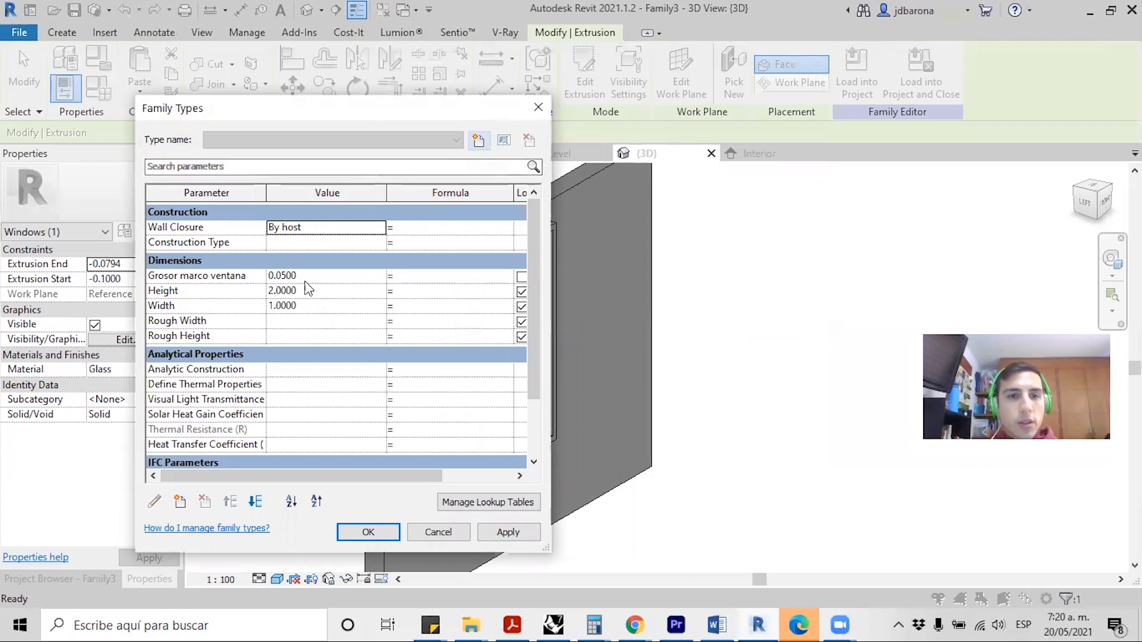
left_click(483, 144)
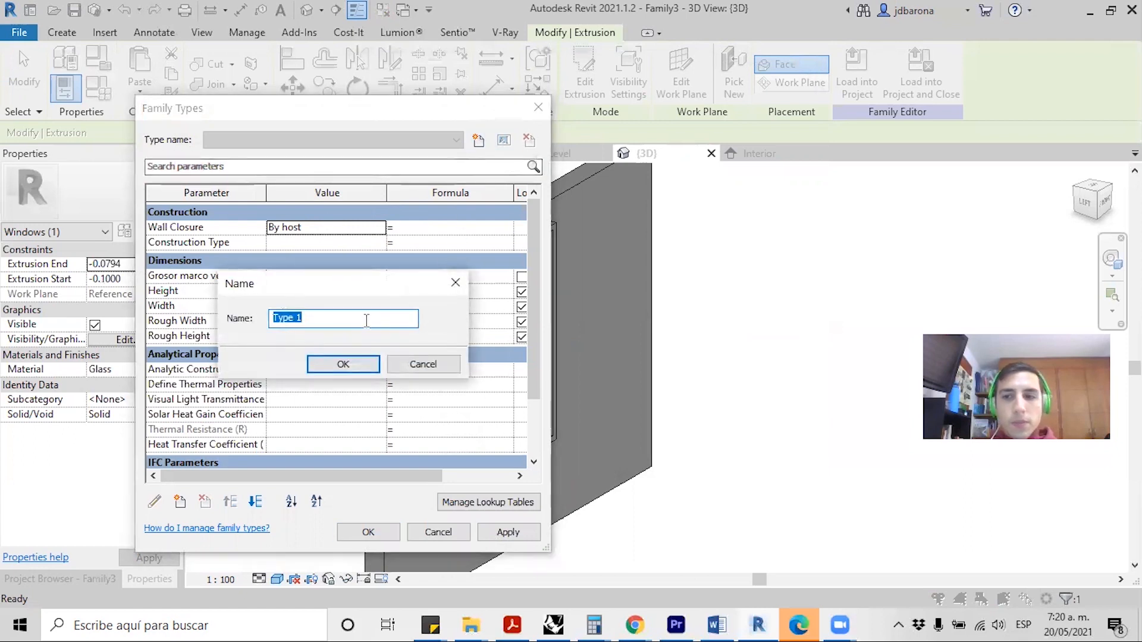
type("Vent")
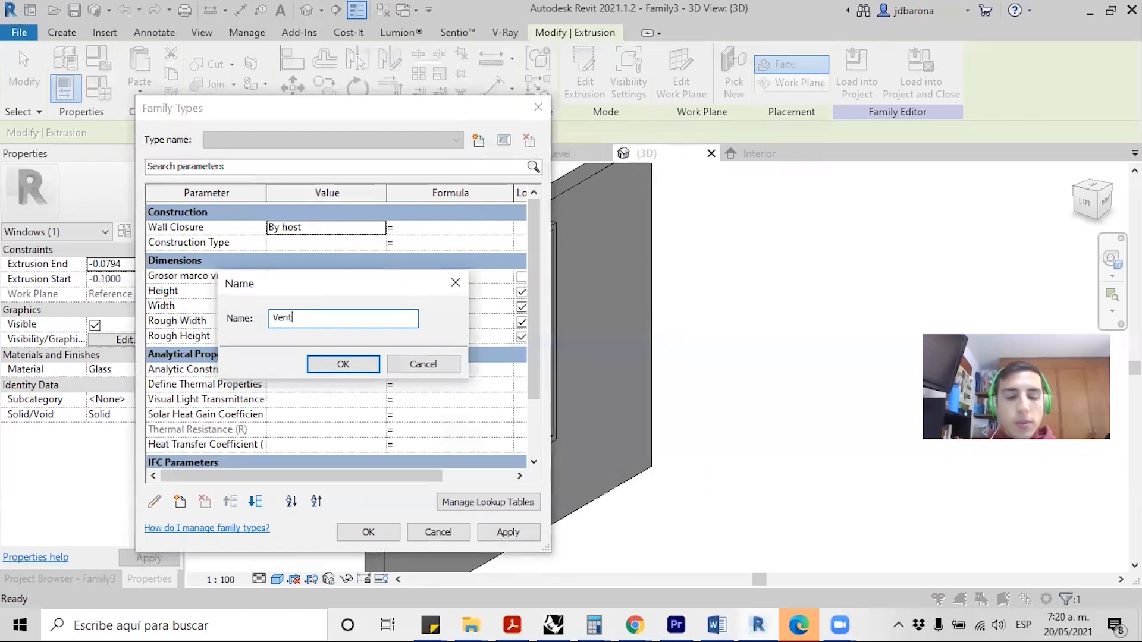
type("ana 1*")
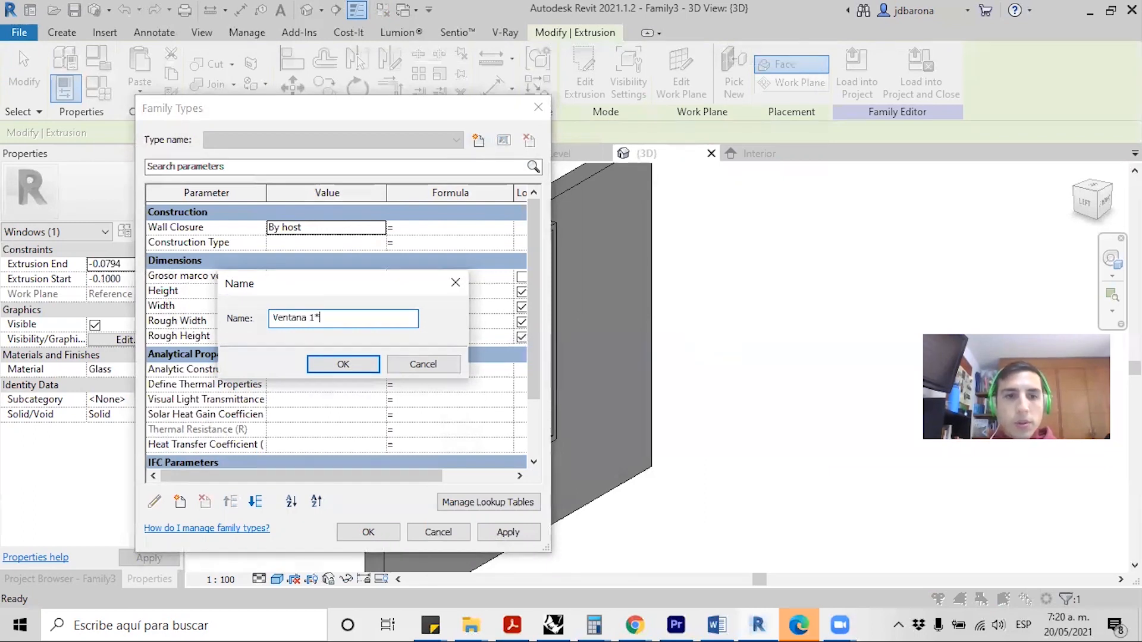
type("2")
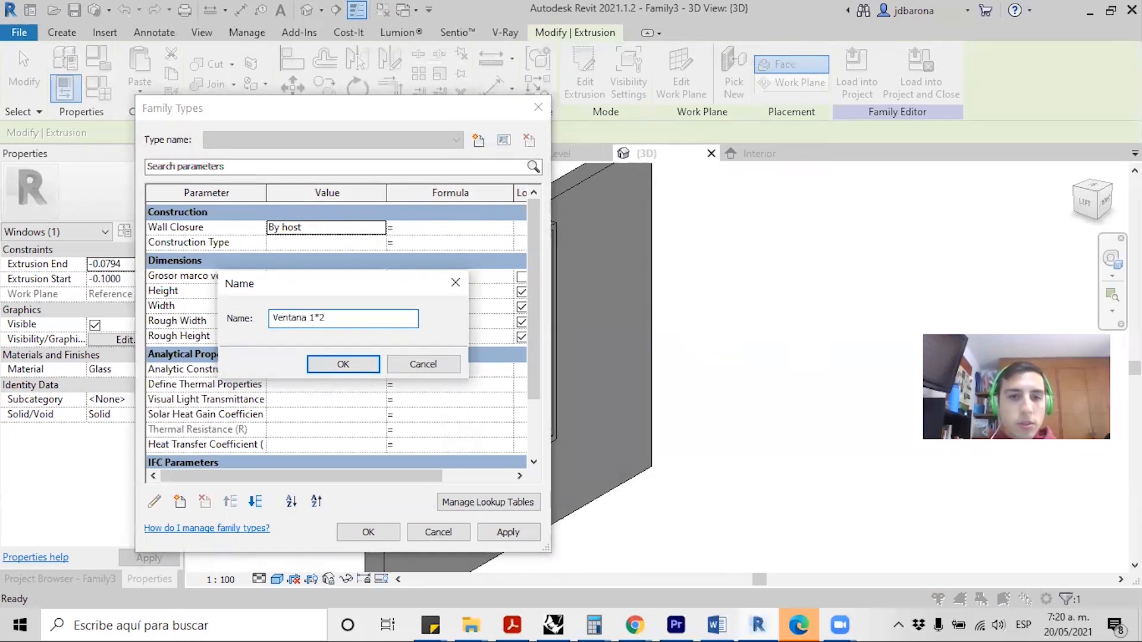
left_click(327, 366)
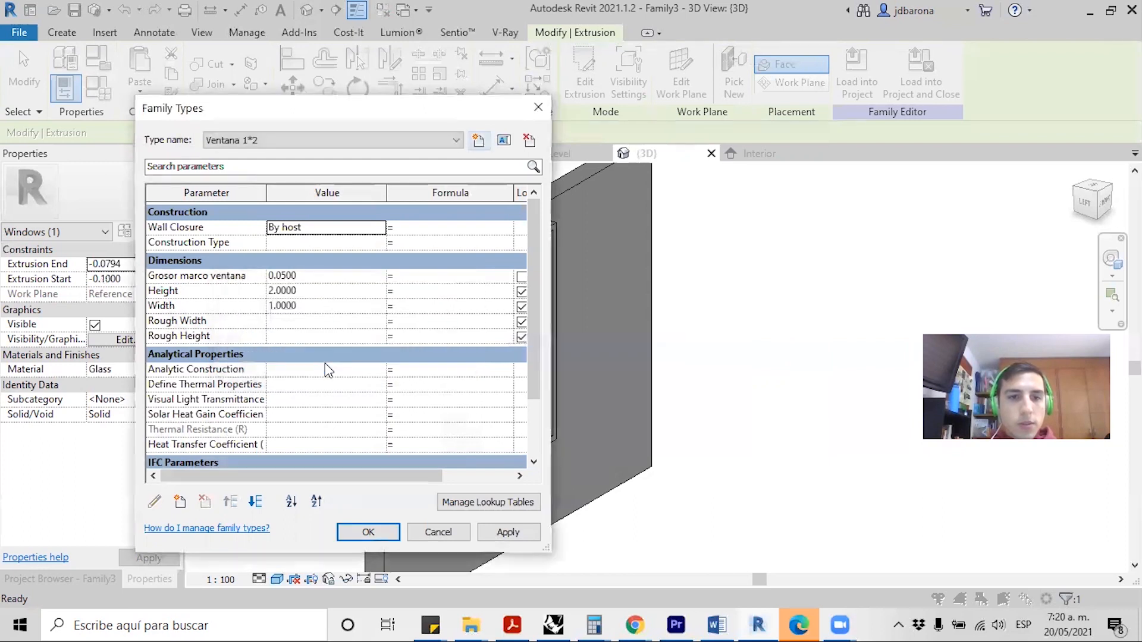
left_click(316, 291)
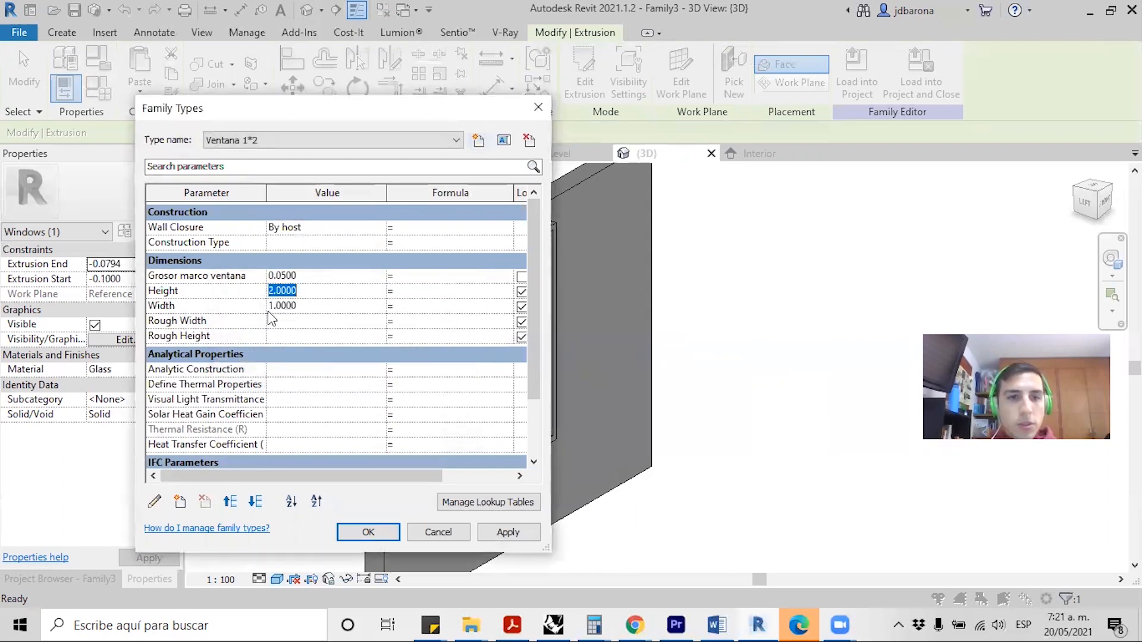
left_click(296, 306)
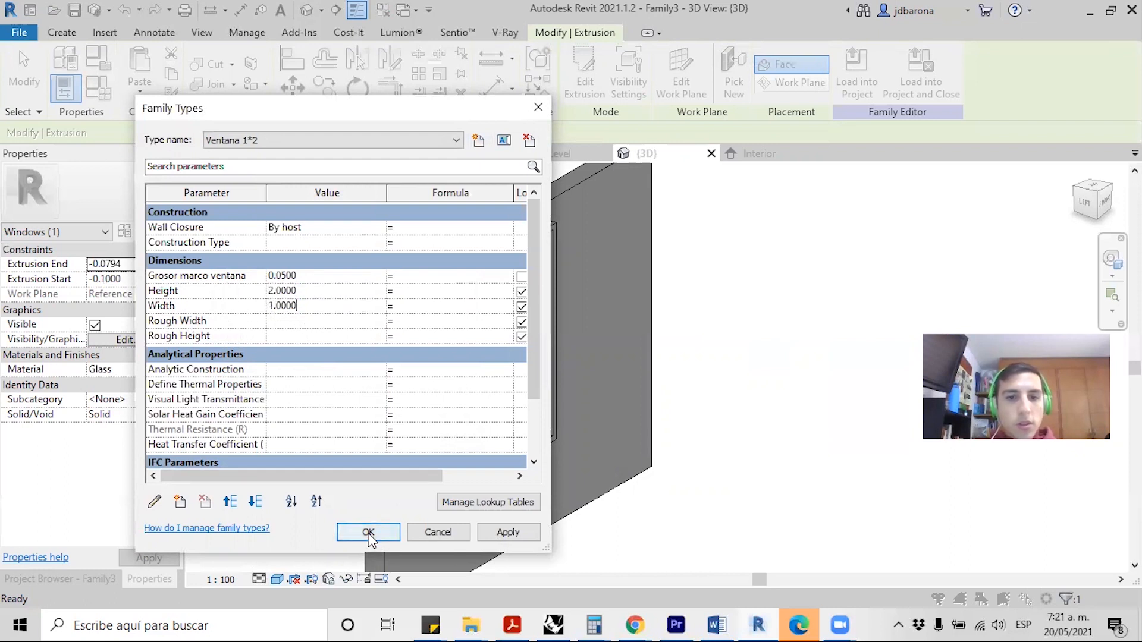
left_click(497, 530)
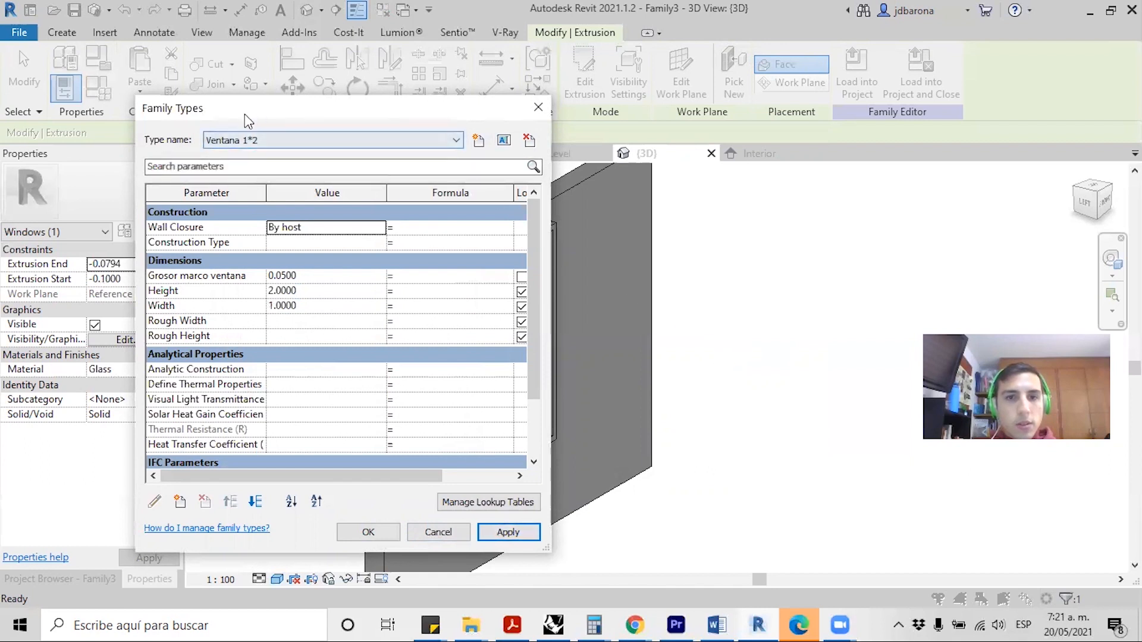
- Create a second family type named Ventana 0.6*2m
left_click_drag(245, 113, 131, 139)
left_click(366, 166)
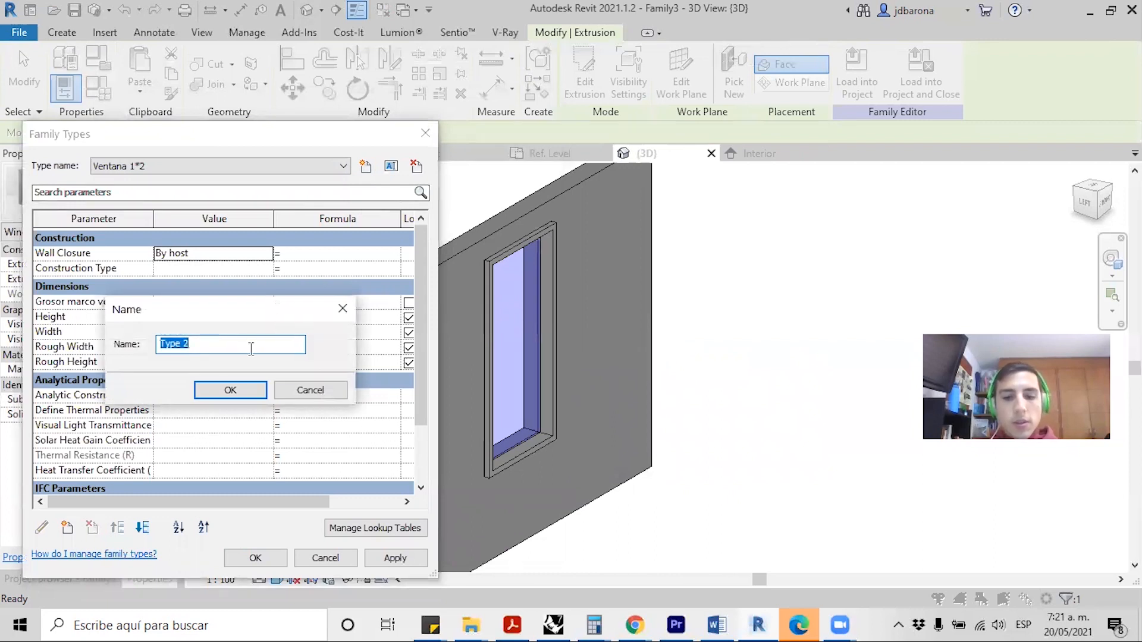
type("Ventana 0.6*")
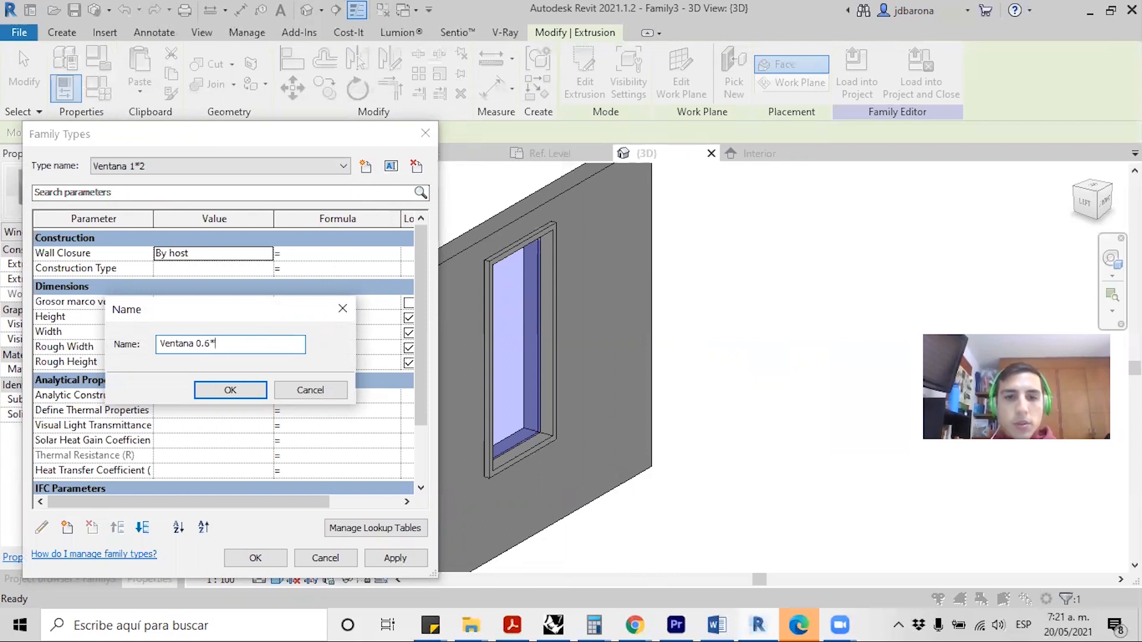
type("2m")
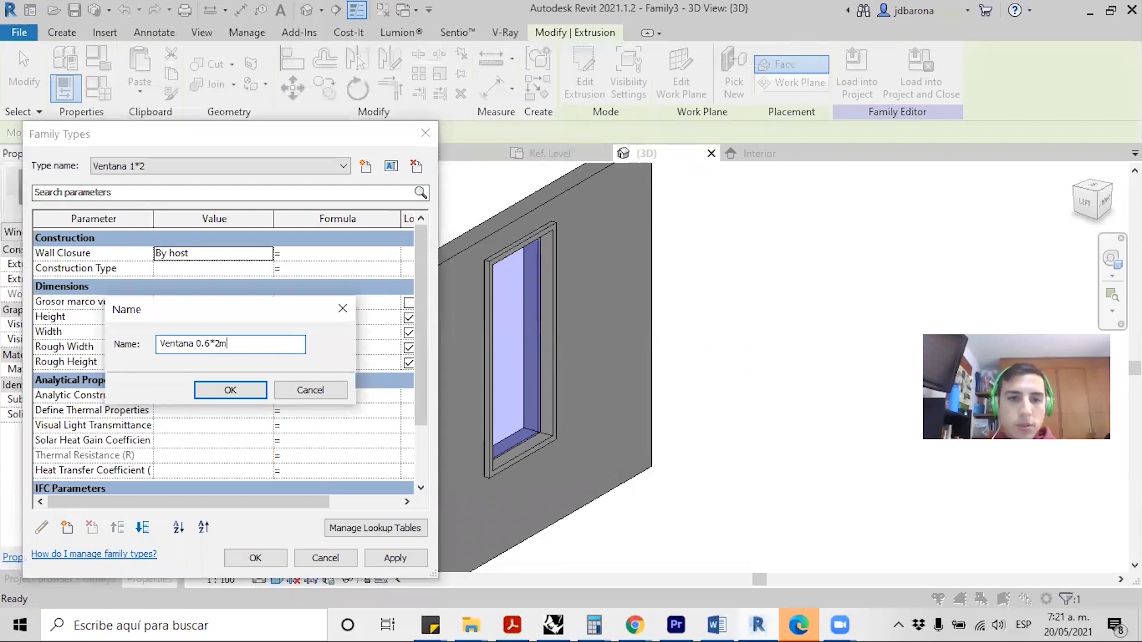
key("Return")
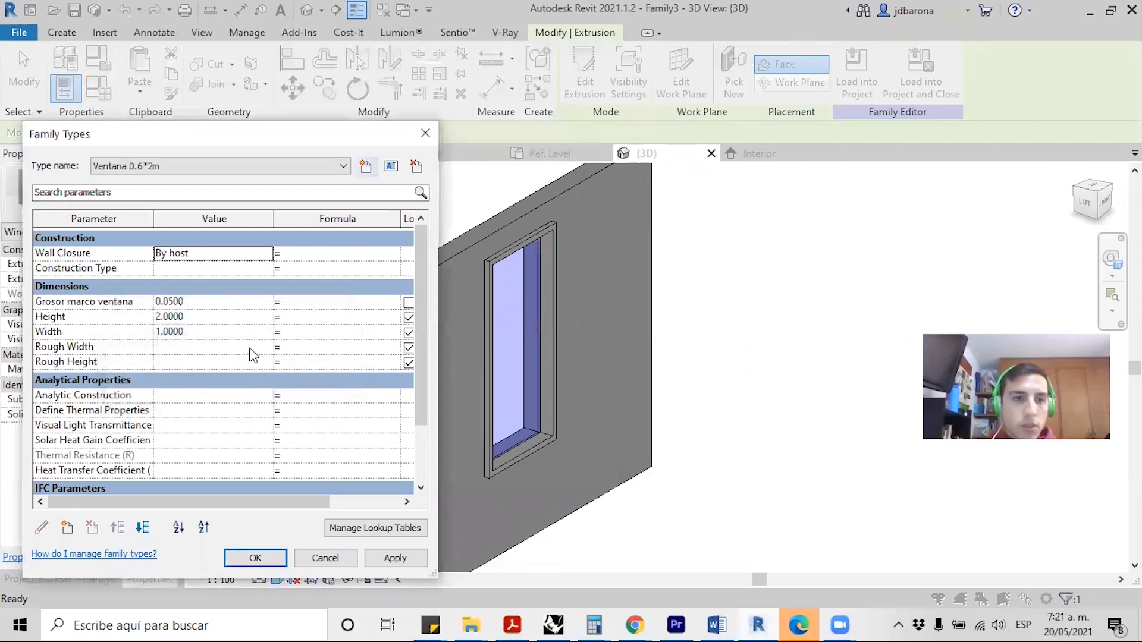
- Set the Ventana 0.6*2m type's width to 2 and height to 0.6, apply the values and finish editing family types
left_click(189, 334)
double_click(189, 333)
type("2")
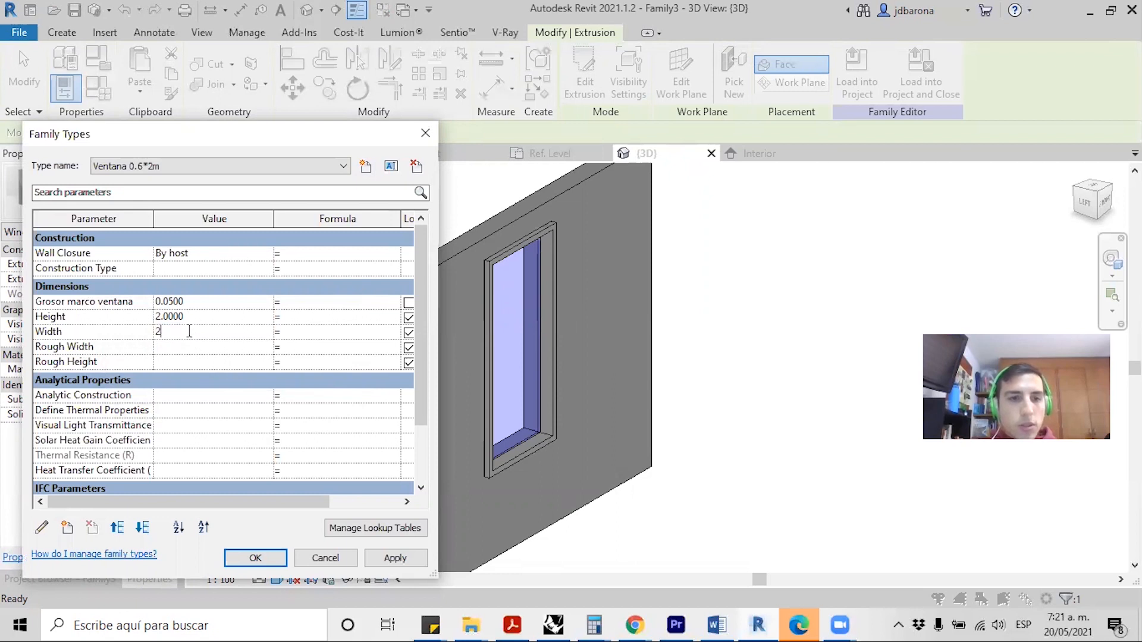
double_click(189, 317)
type("0.6")
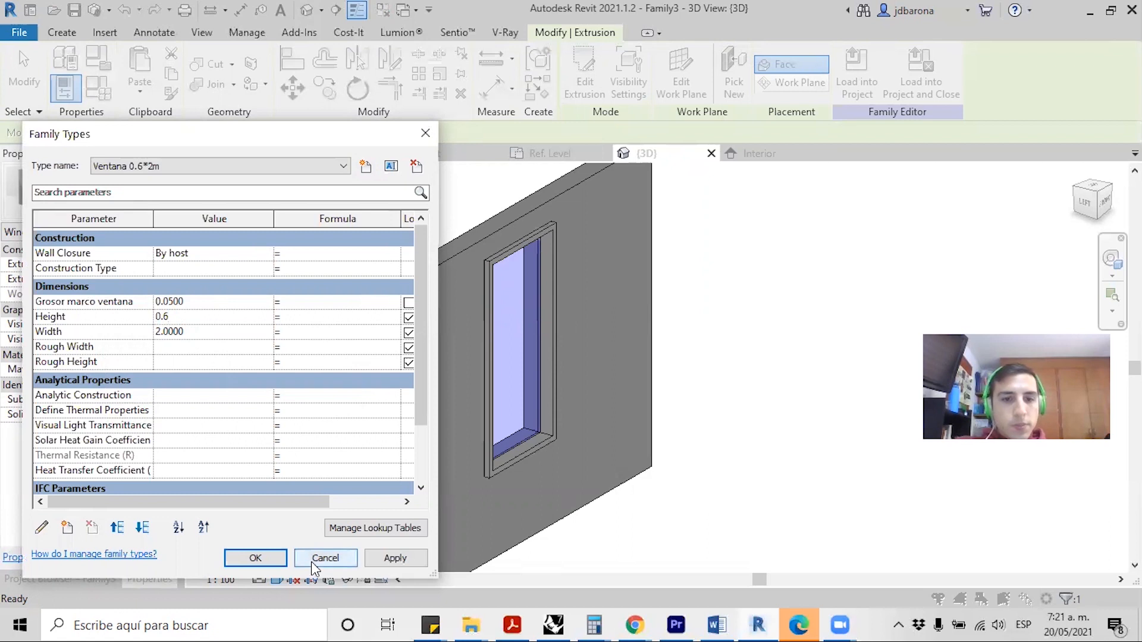
left_click(376, 563)
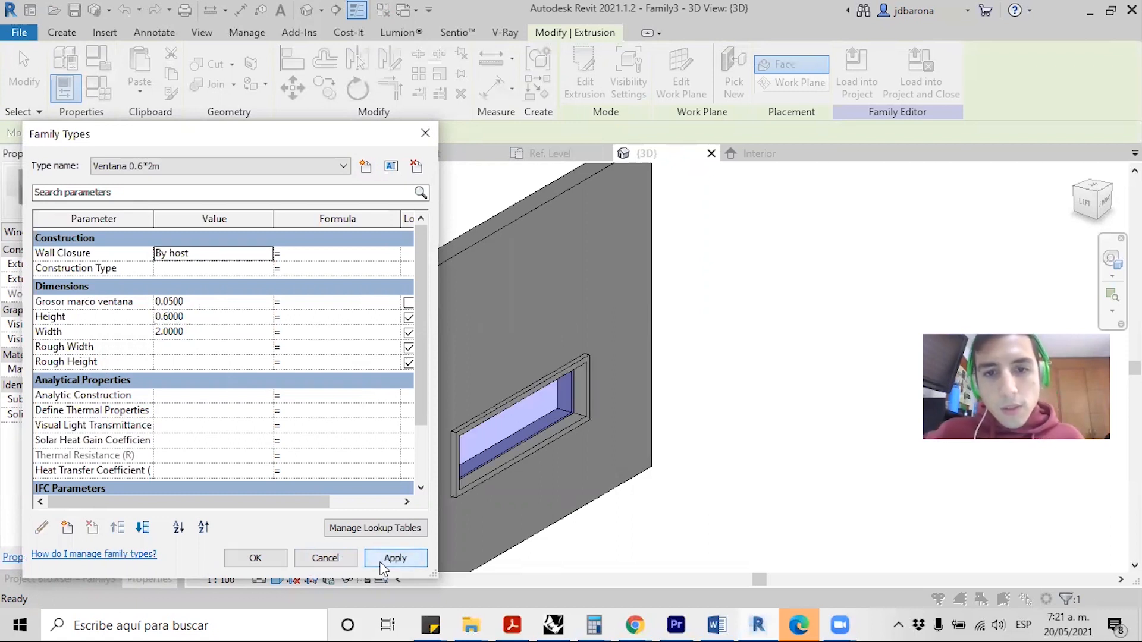
left_click(272, 551)
left_click(334, 495)
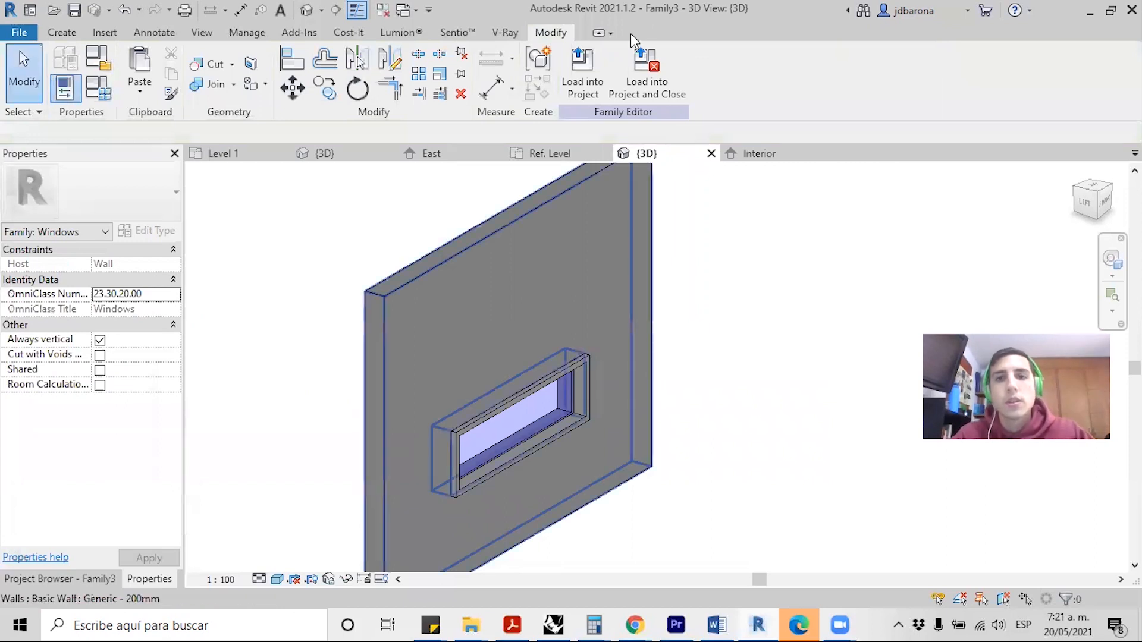
- Load the window family into the project and close it, saving the family file to the desktop as Ventana paramétrica
left_click(654, 89)
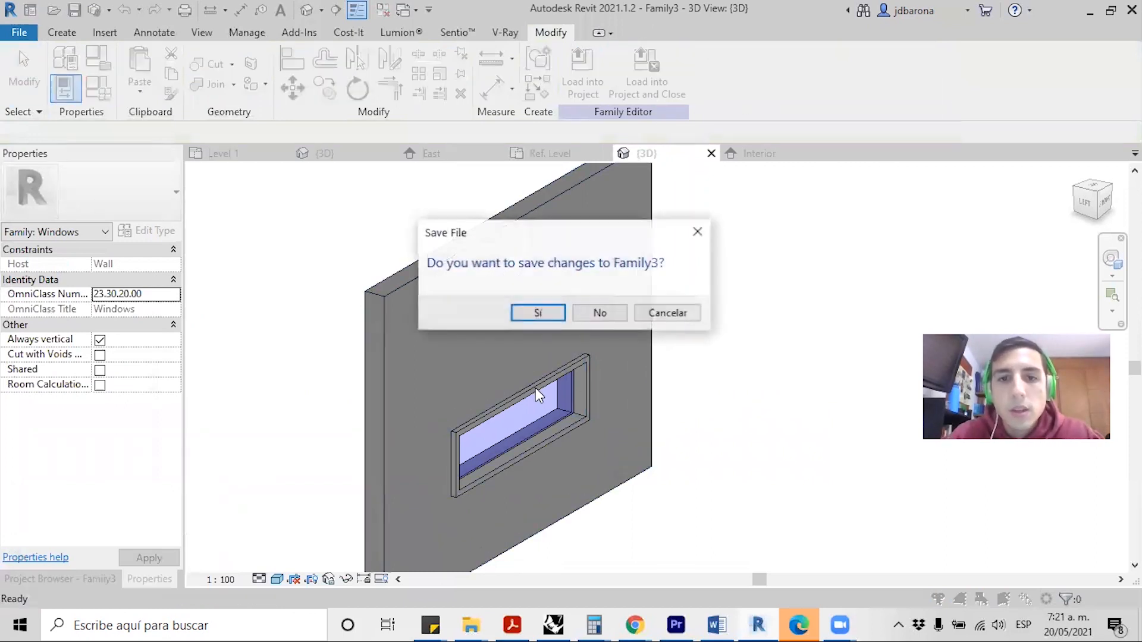
left_click(537, 315)
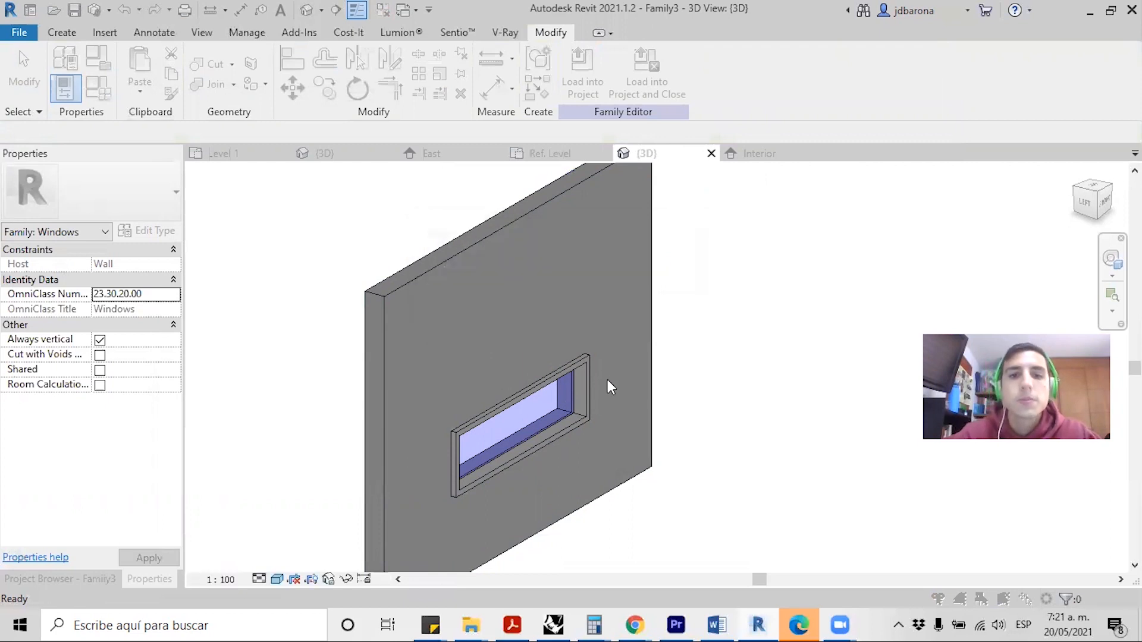
type("Ventan")
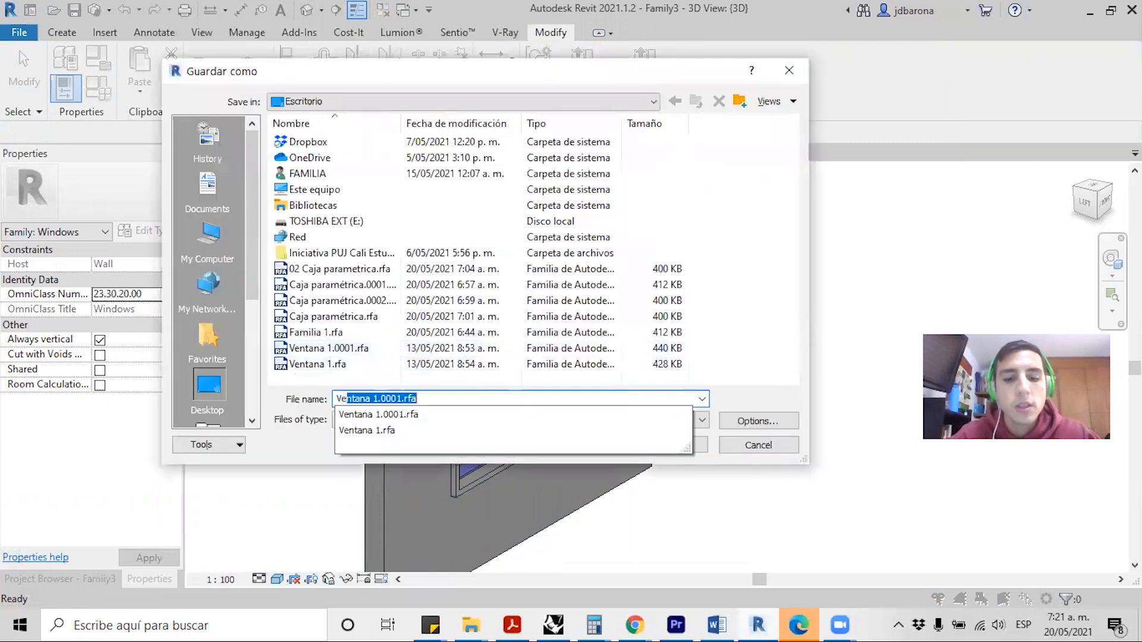
type("a paramétrica")
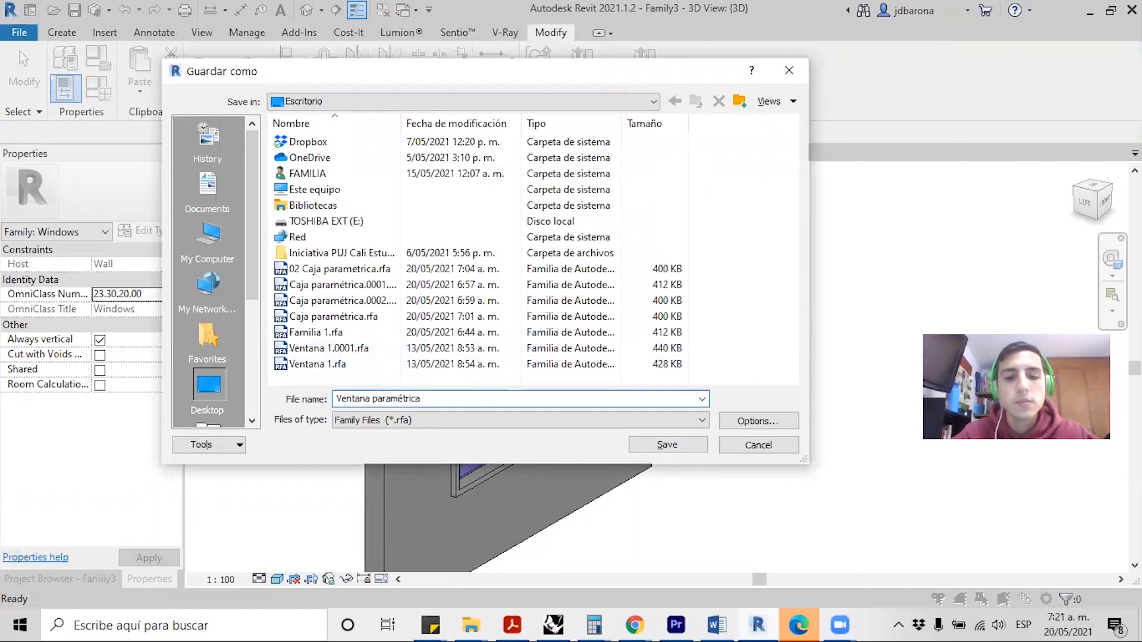
key("Return")
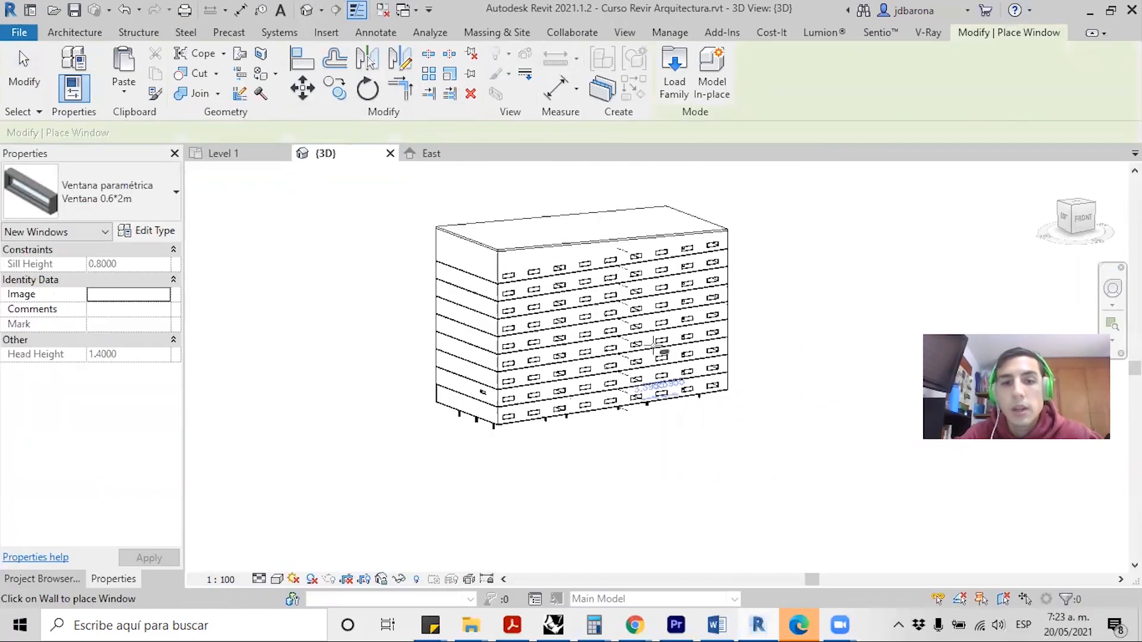
- Place Ventana 0.6*2m windows on the building's blank side wall in the 3D view and finish placing
scroll(631, 333, "up", 5)
scroll(484, 352, "down", 3)
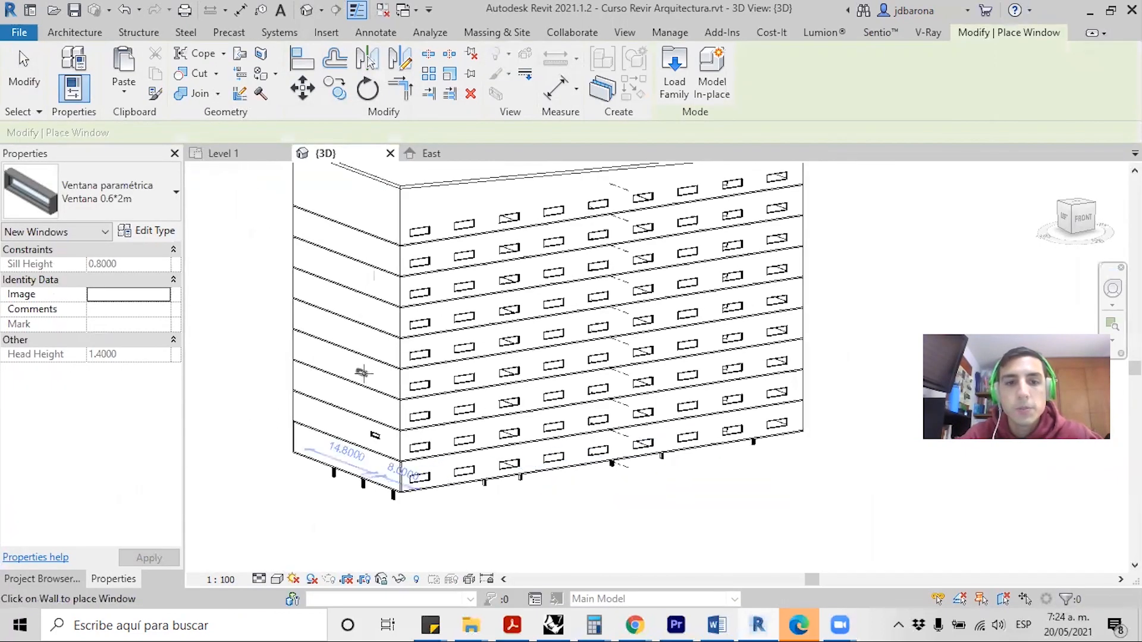
scroll(362, 374, "up", 4)
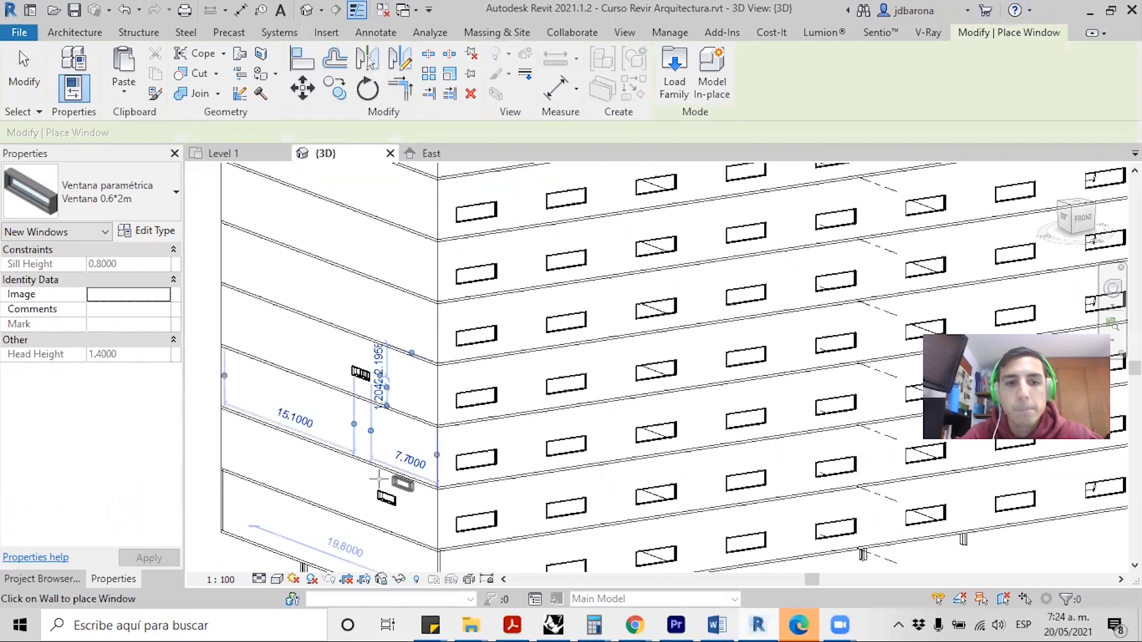
scroll(275, 409, "up", 2)
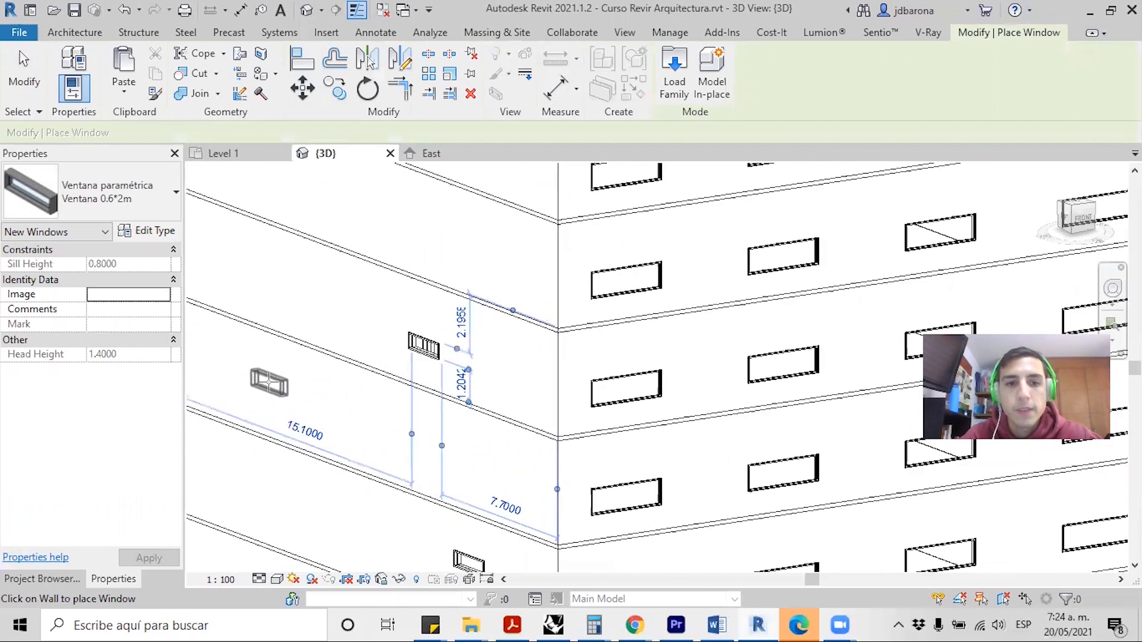
left_click(261, 383)
key("Escape")
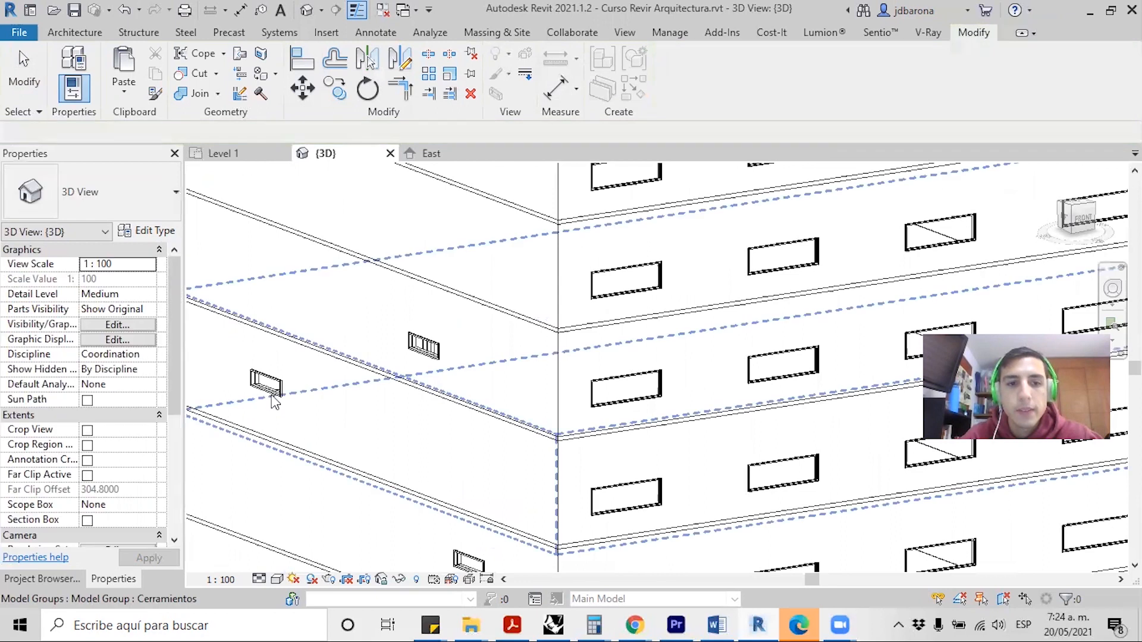
- Change the newly placed window nearest the side wall's far corner to the Ventana 1*2 type
left_click(272, 385)
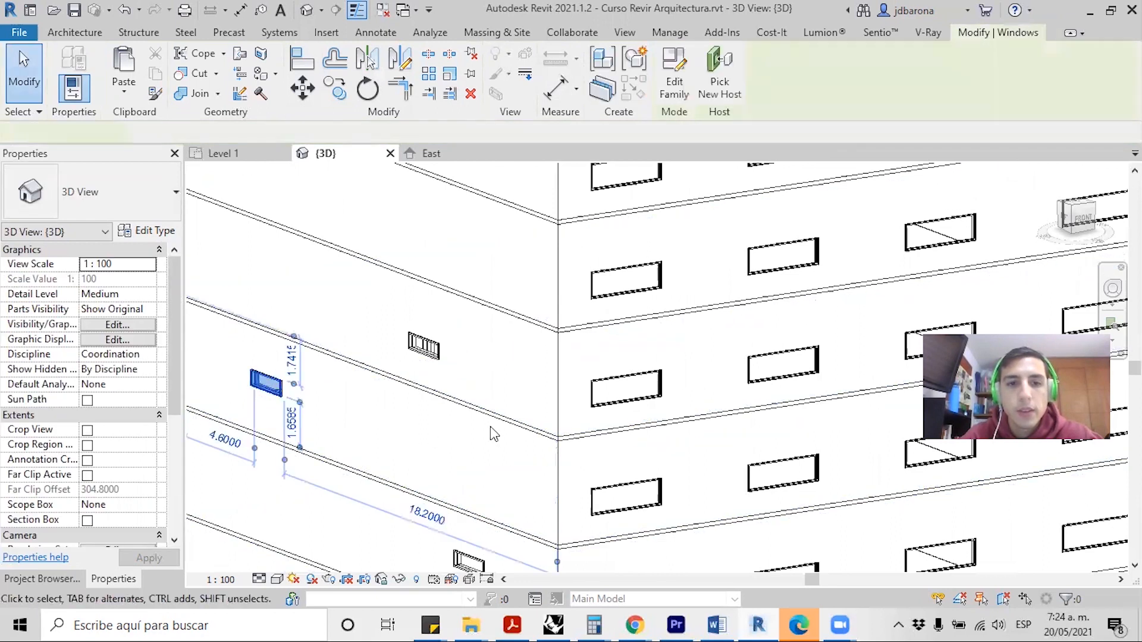
scroll(538, 408, "down", 4)
scroll(381, 407, "up", 3)
left_click(110, 202)
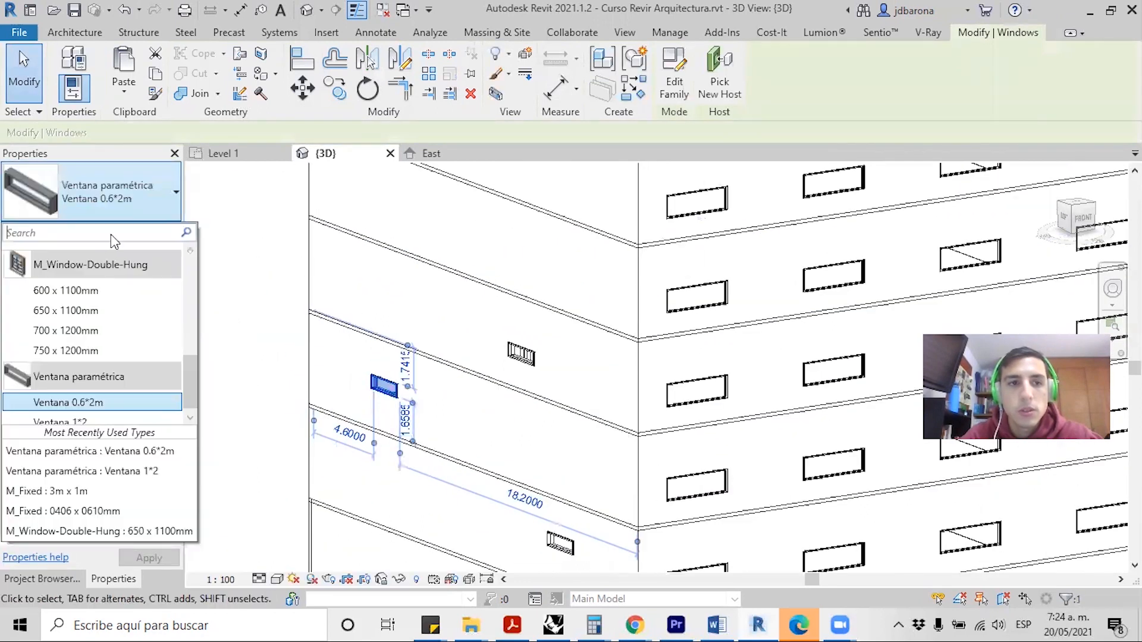
scroll(72, 398, "down", 1)
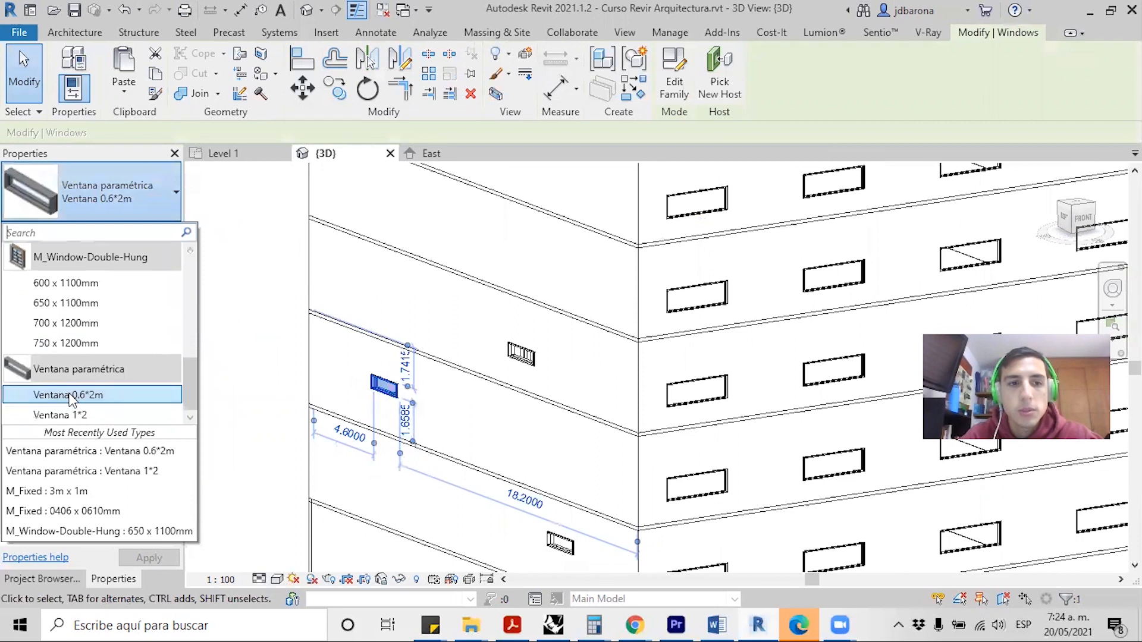
left_click(77, 413)
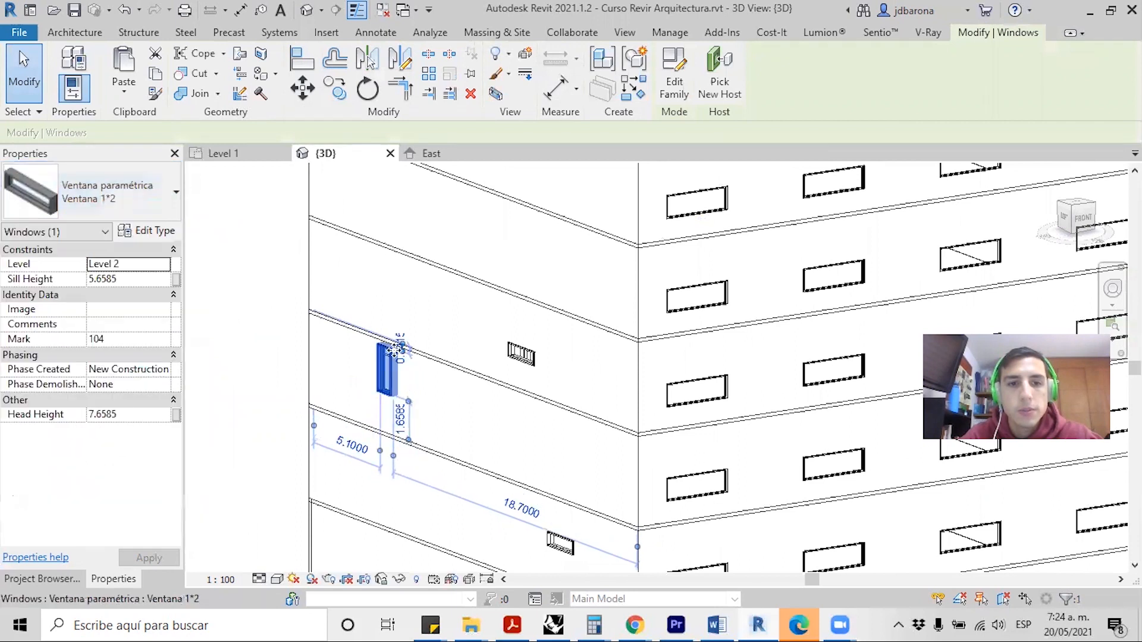
scroll(359, 387, "up", 3)
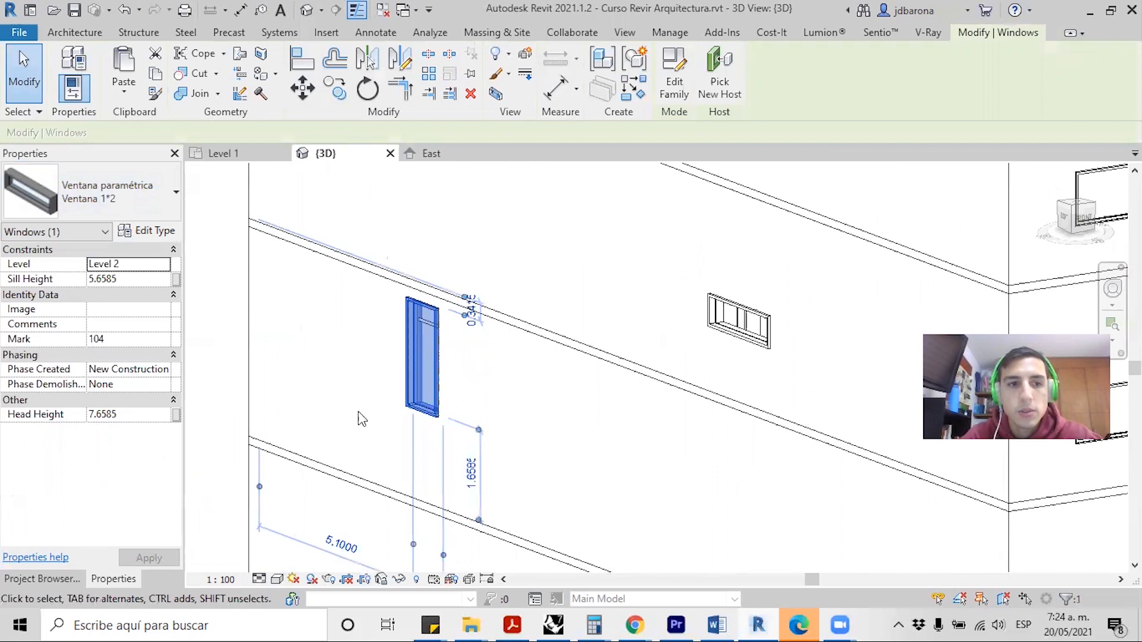
- Assign the Ventana 1*2 window to Level 3 and set its sill height to 0.3
left_click(126, 279)
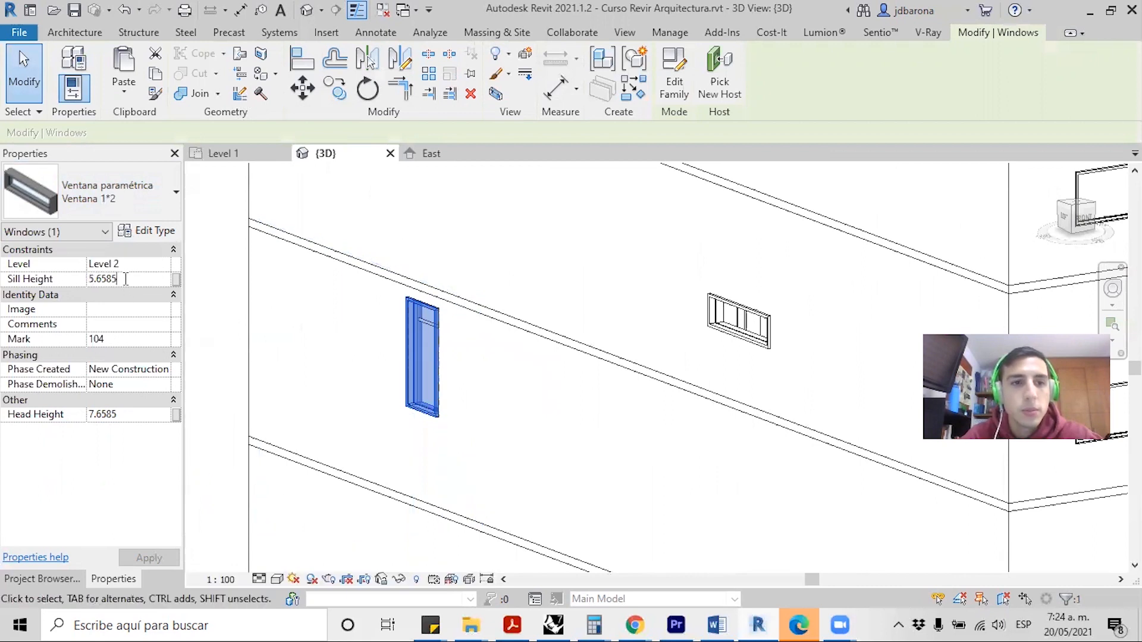
left_click_drag(126, 279, 109, 279)
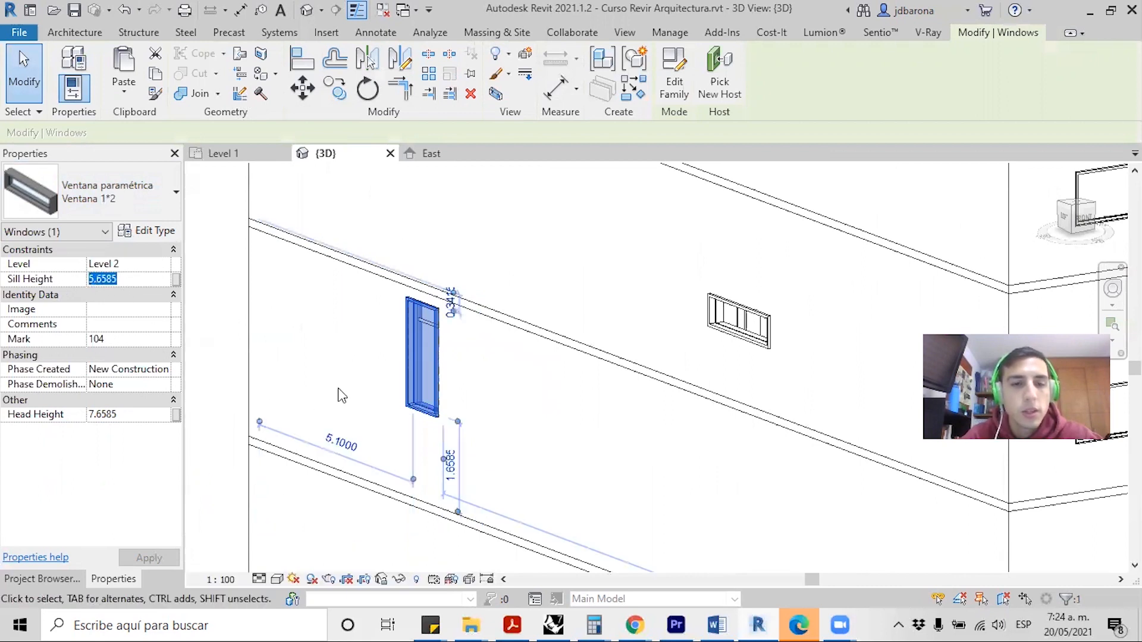
scroll(334, 274, "down", 5)
scroll(327, 280, "down", 3)
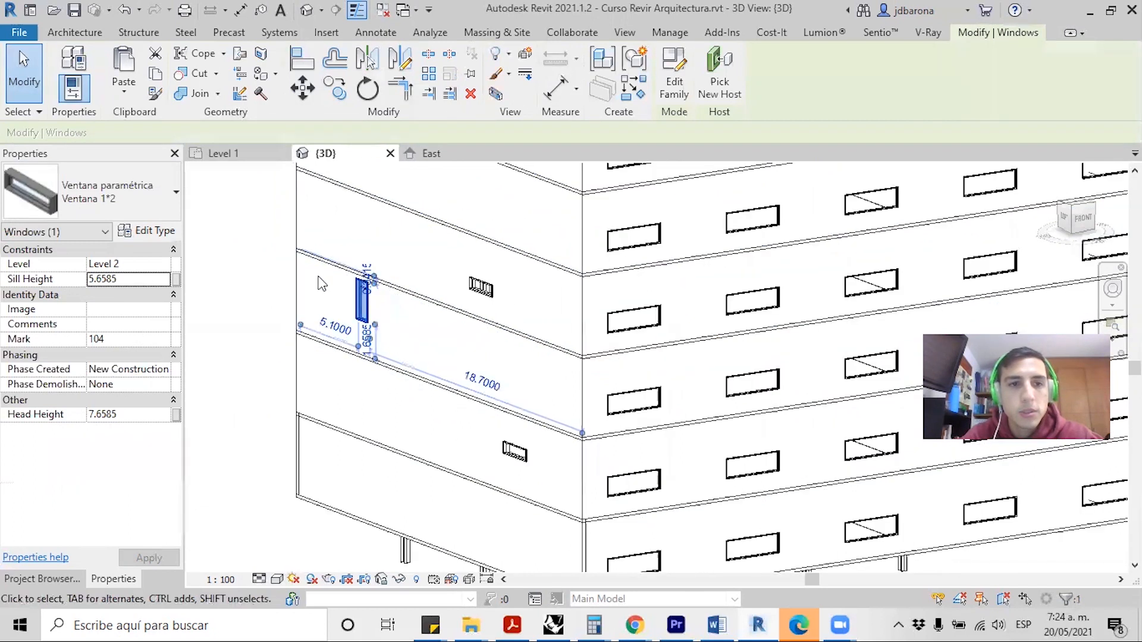
scroll(314, 286, "up", 2)
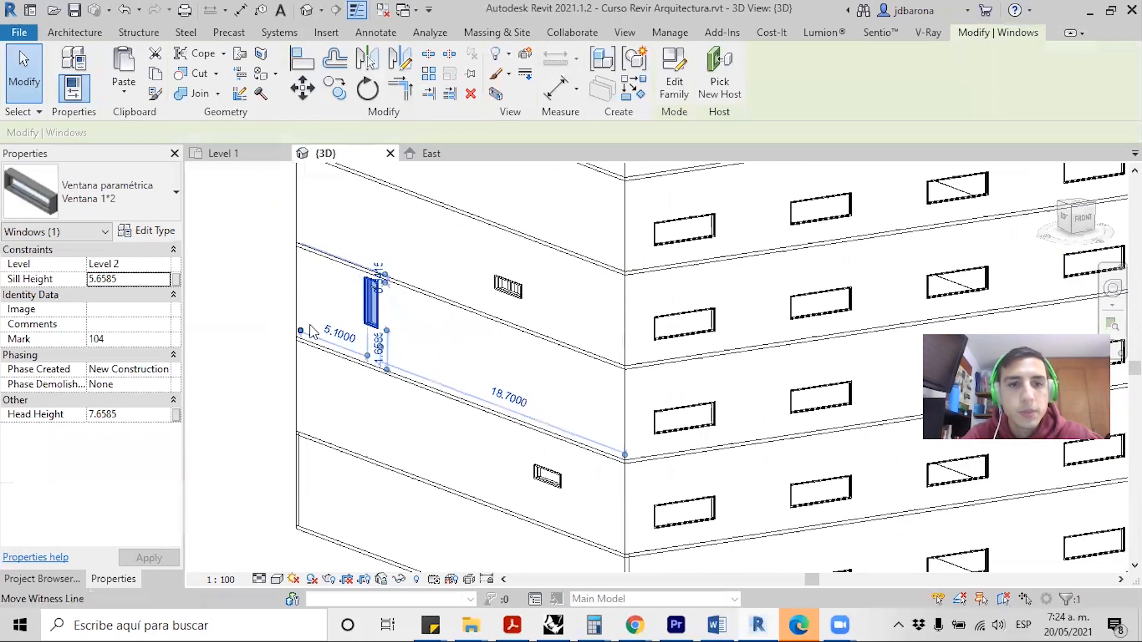
left_click(167, 264)
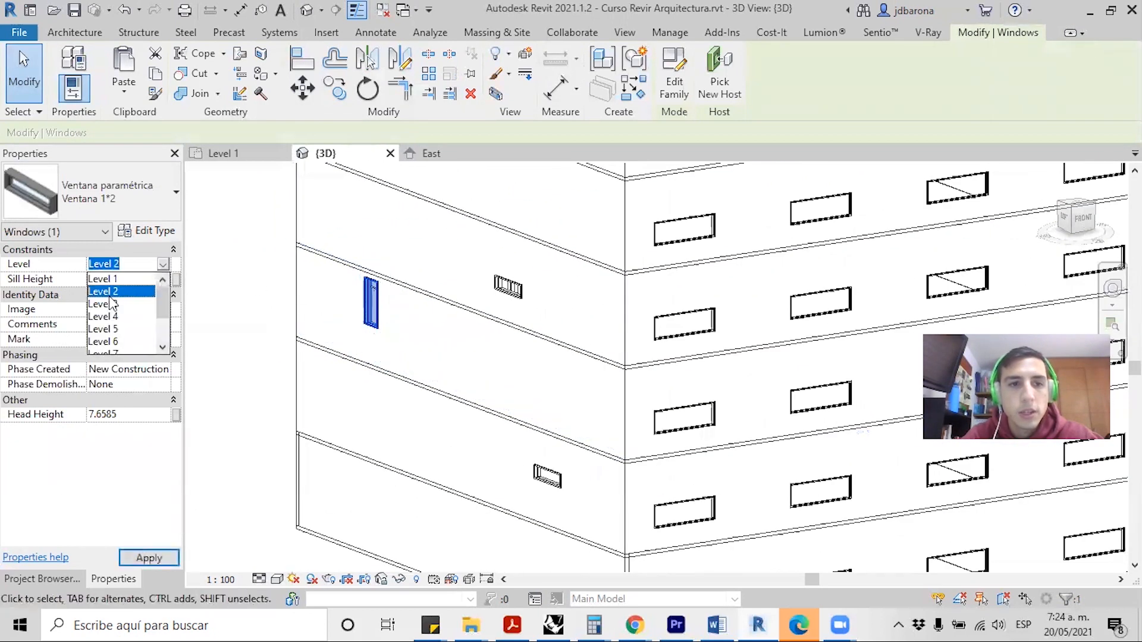
left_click(114, 304)
left_click(121, 280)
type("0.")
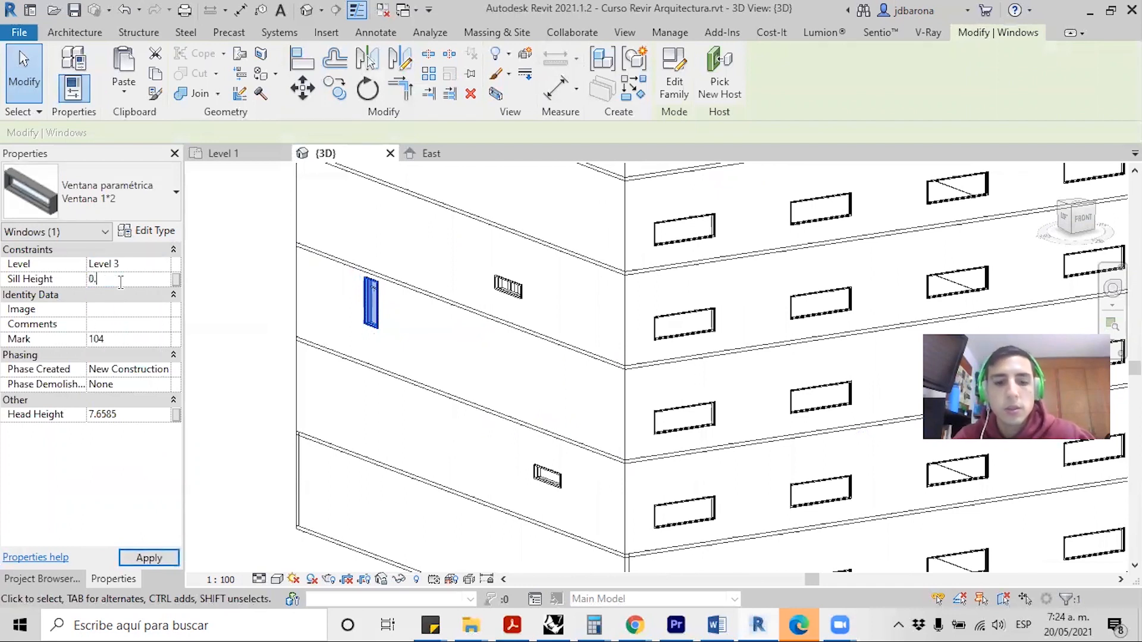
type("3")
key("Return")
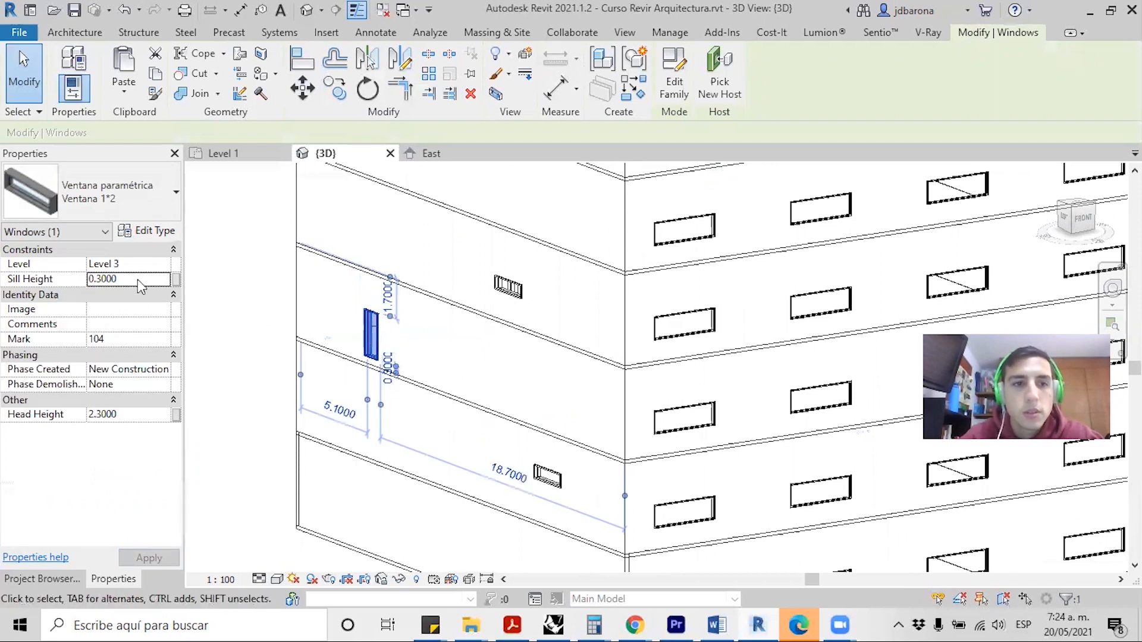
- Set the Ventana 1*2 window's sill height to 0.34 and deselect it
left_click_drag(138, 279, 96, 277)
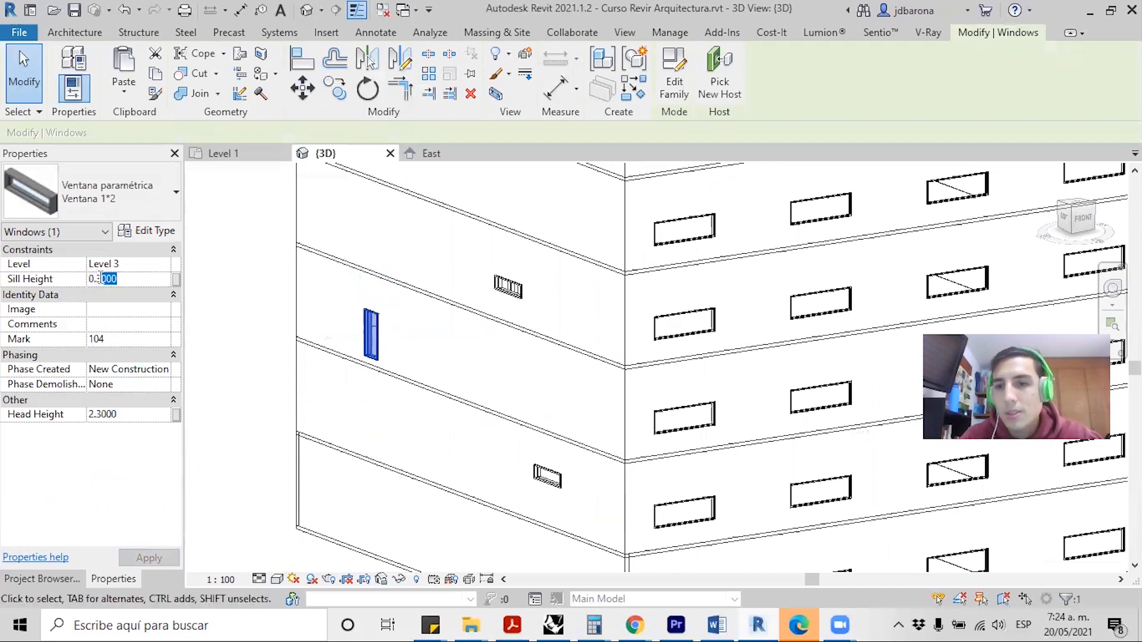
type("4")
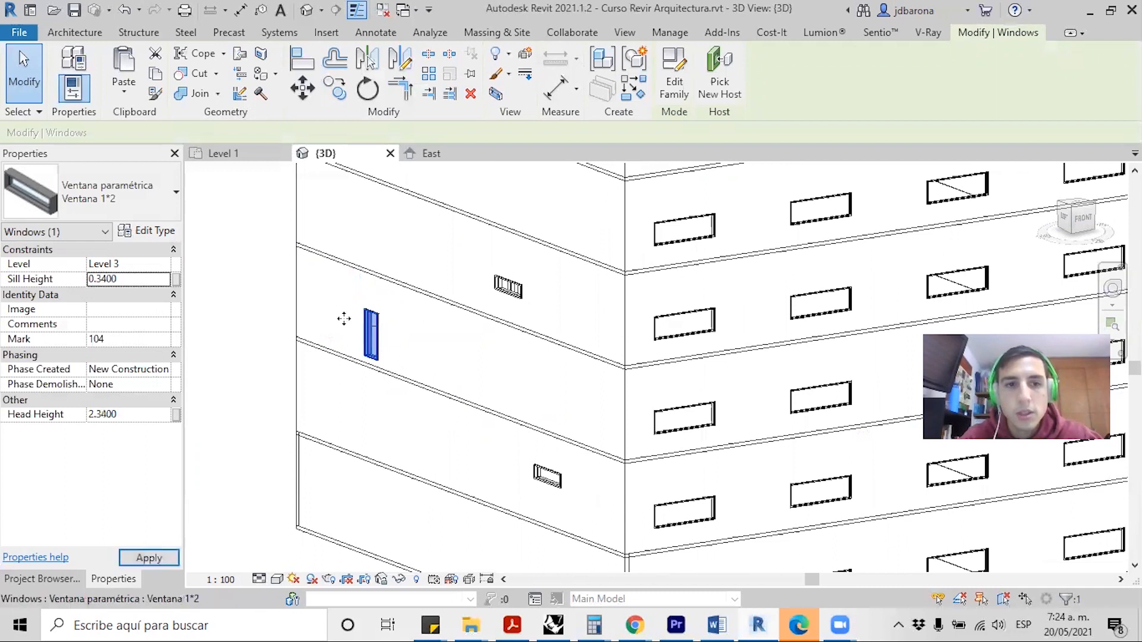
key("Return")
left_click(218, 332)
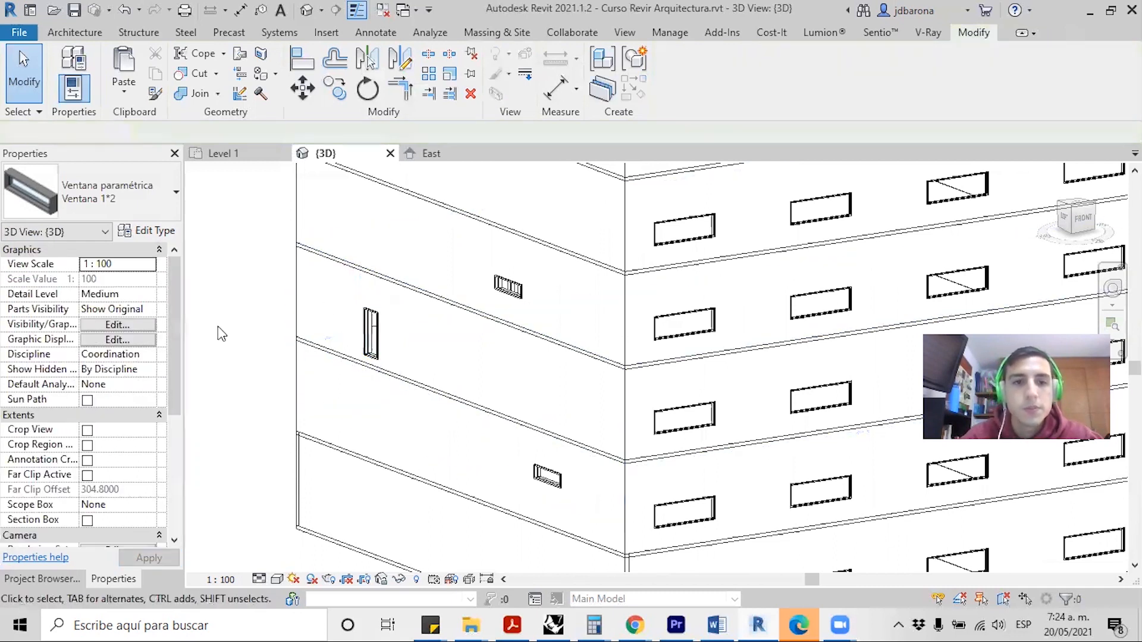